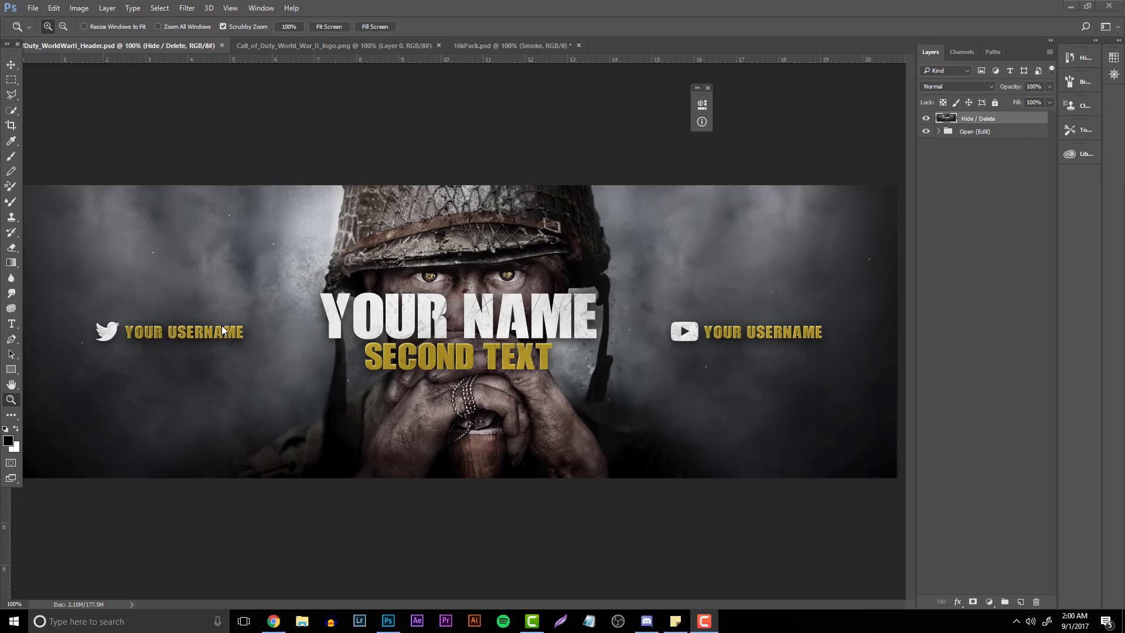
click(657, 623)
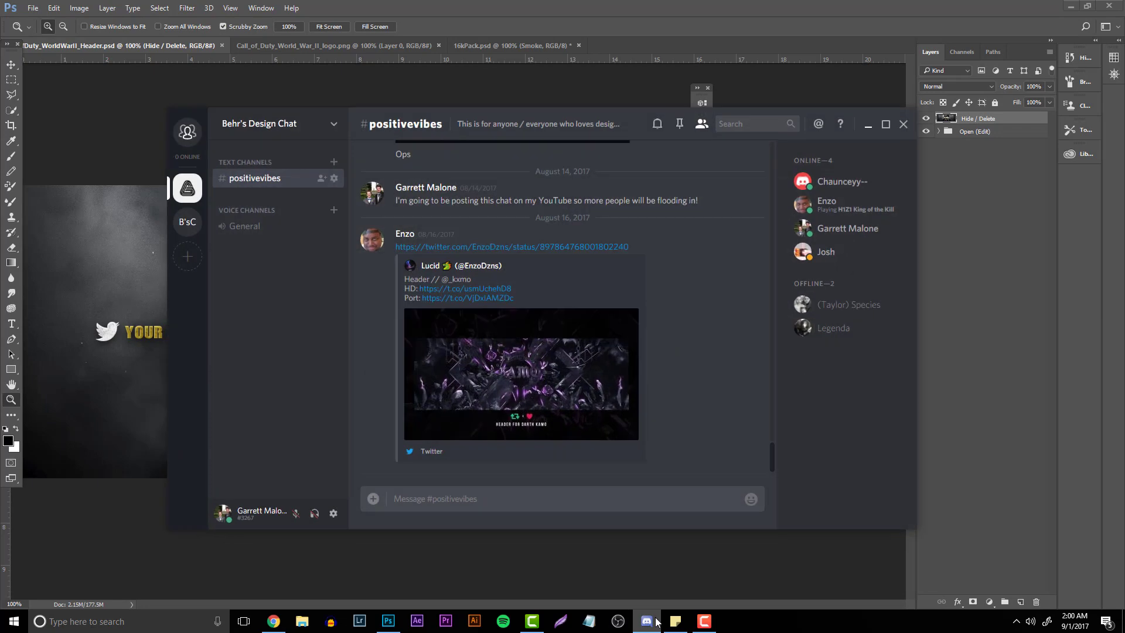
click(656, 622)
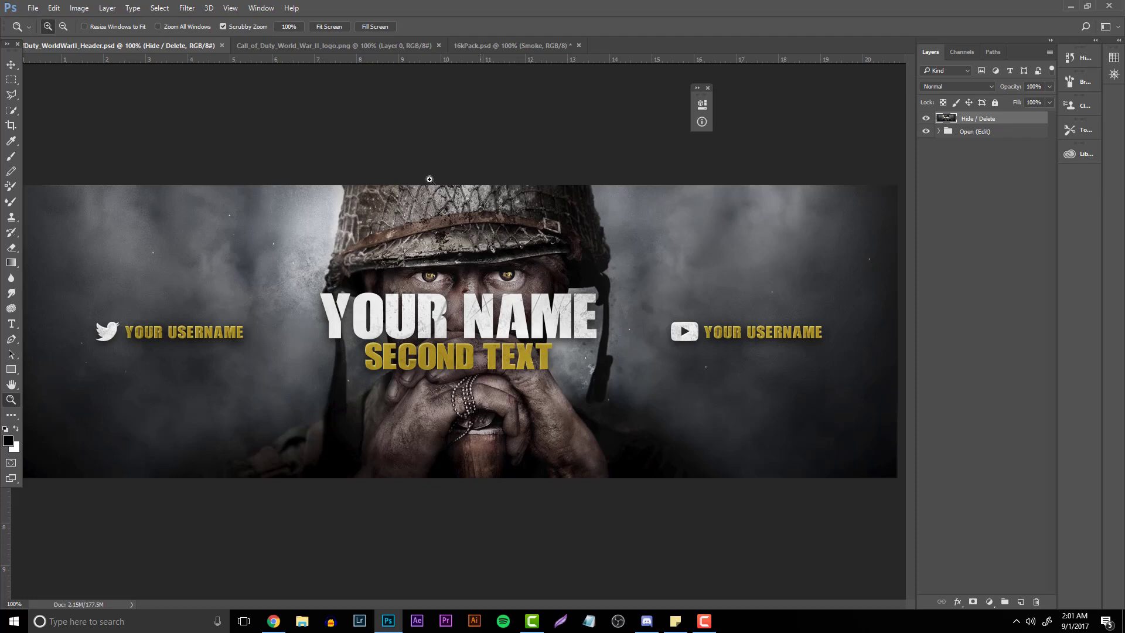
Close the finished header document and create a new 1500 × 500 pixel document with a white background
click(222, 45)
click(33, 7)
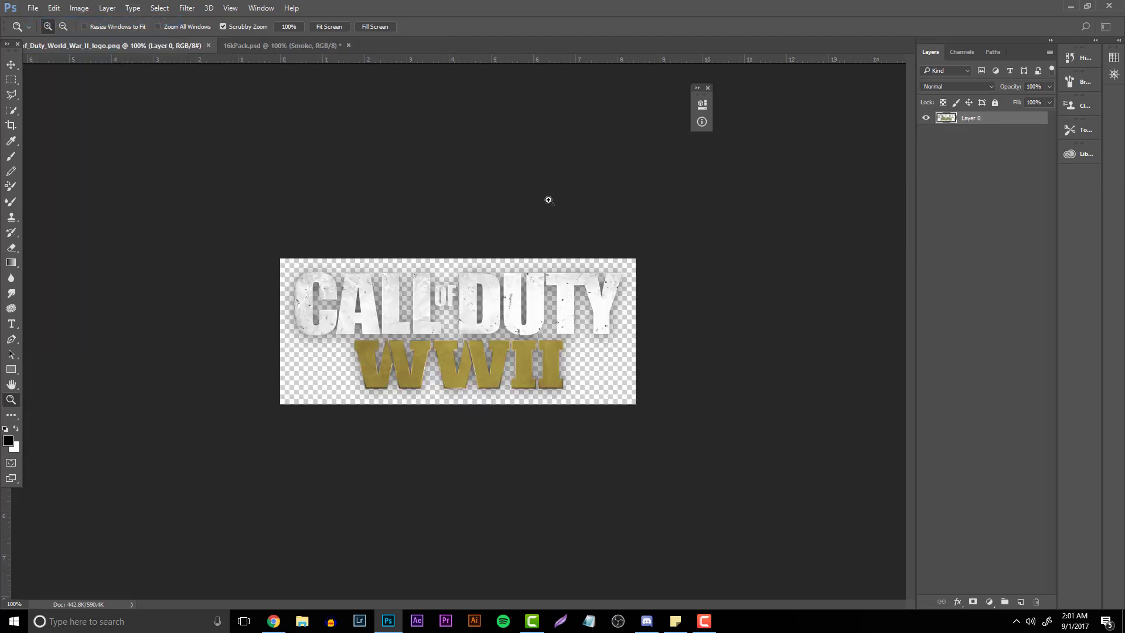
key(ctrl+n)
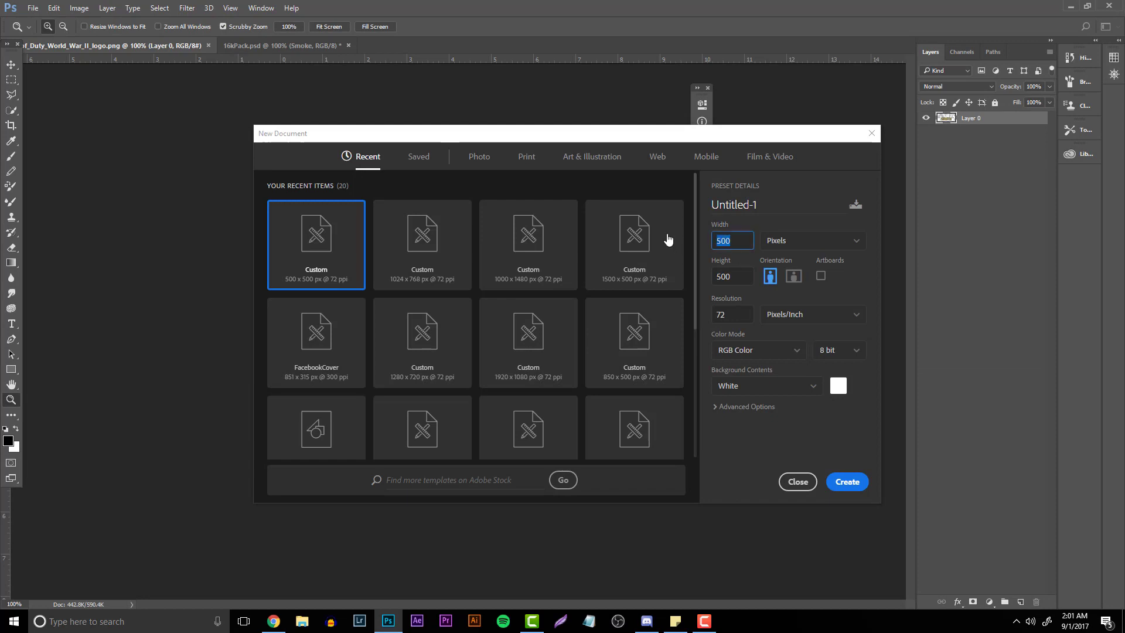
text(1500)
click(808, 420)
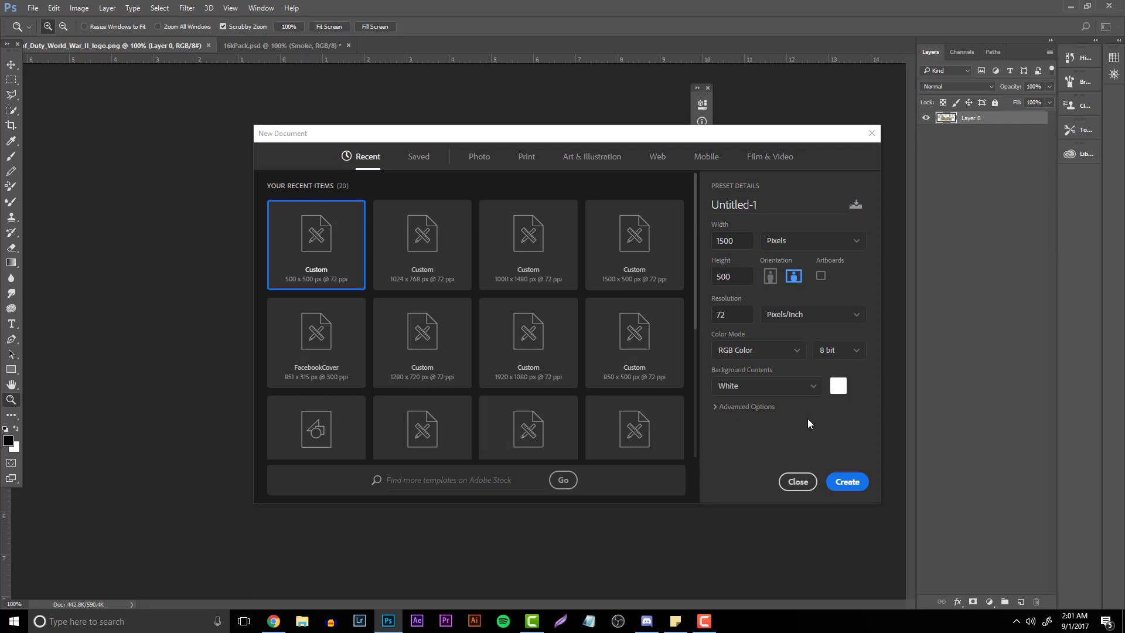
click(848, 488)
Fill the background layer with black and close the floating panel over the canvas area
click(529, 271)
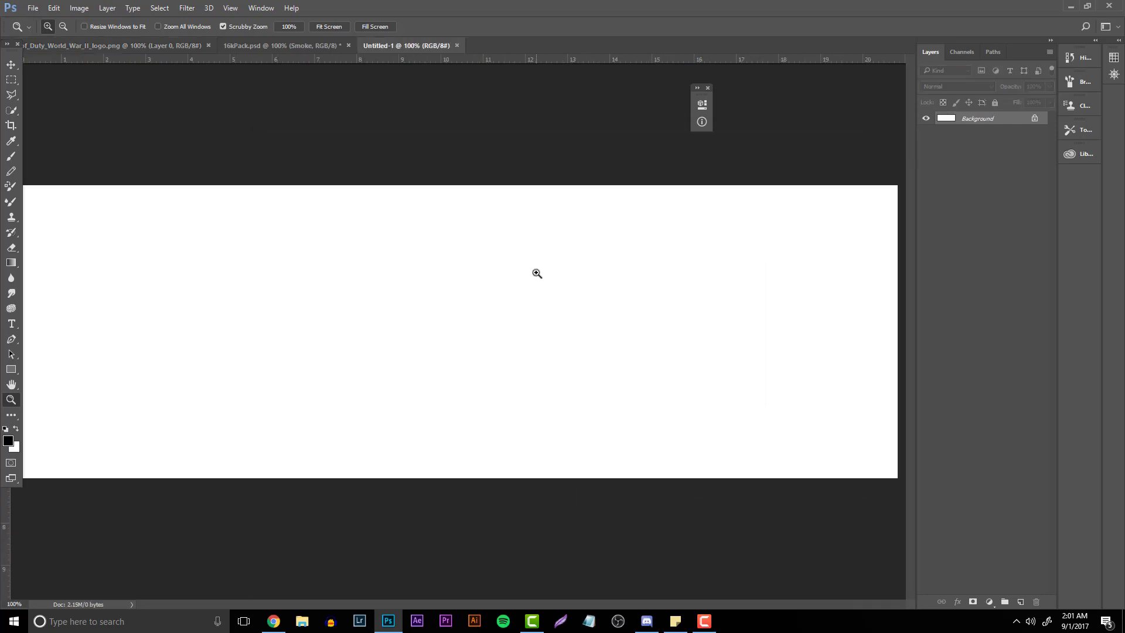
key(alt+BackSpace)
drag(507, 272, 536, 272)
click(536, 272)
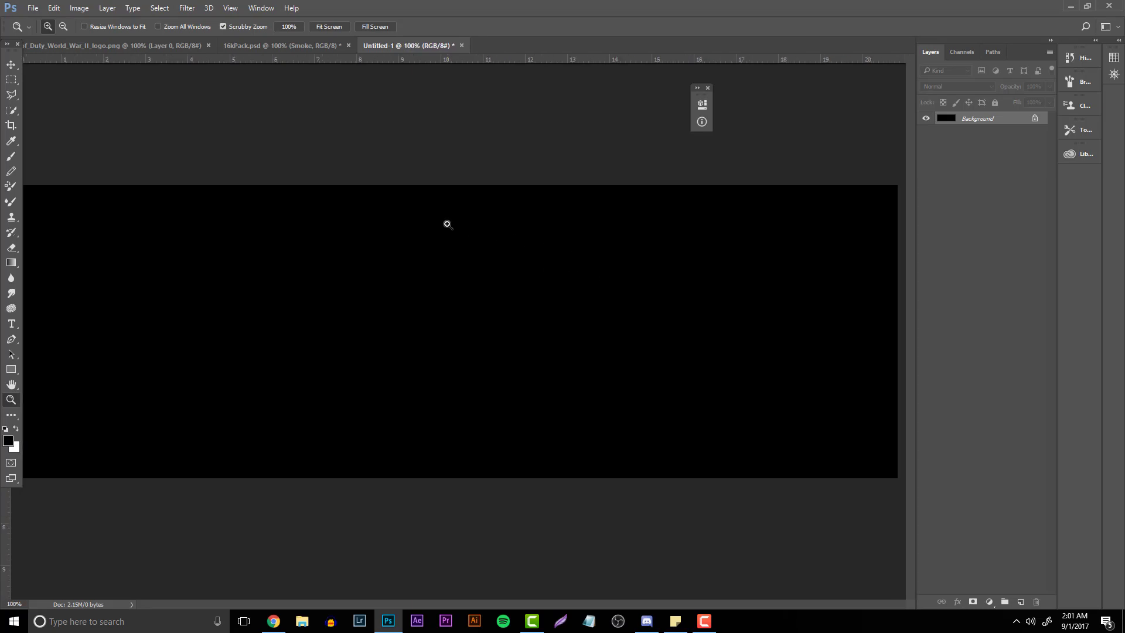
drag(447, 221, 503, 244)
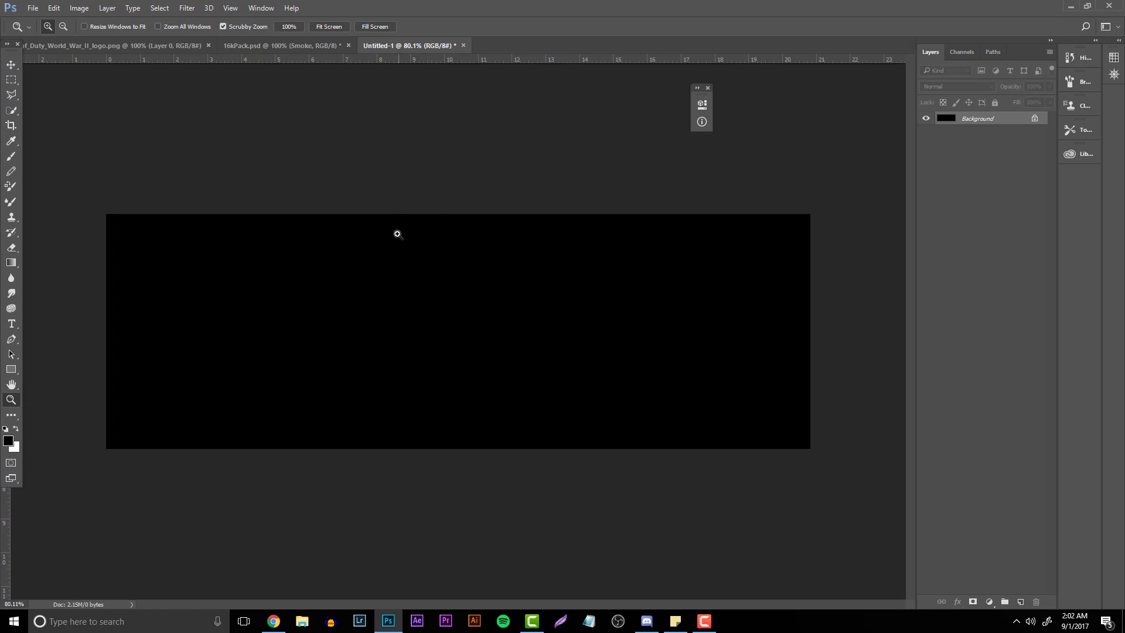
click(708, 88)
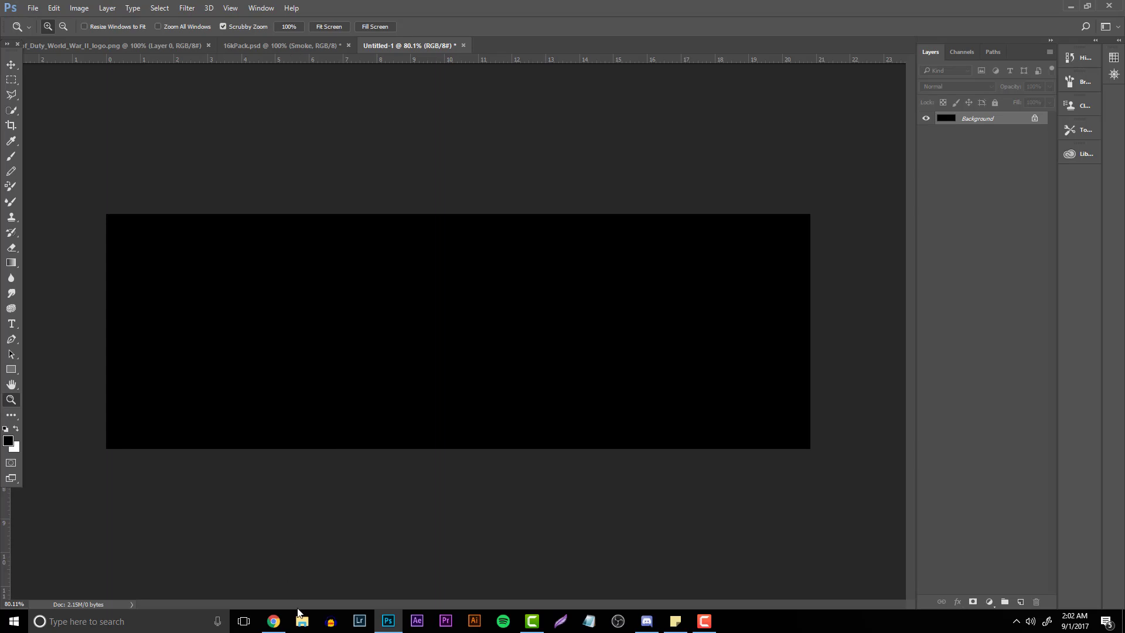
Switch to Chrome and browse the "call of duty ww2" image results for header artwork
click(274, 622)
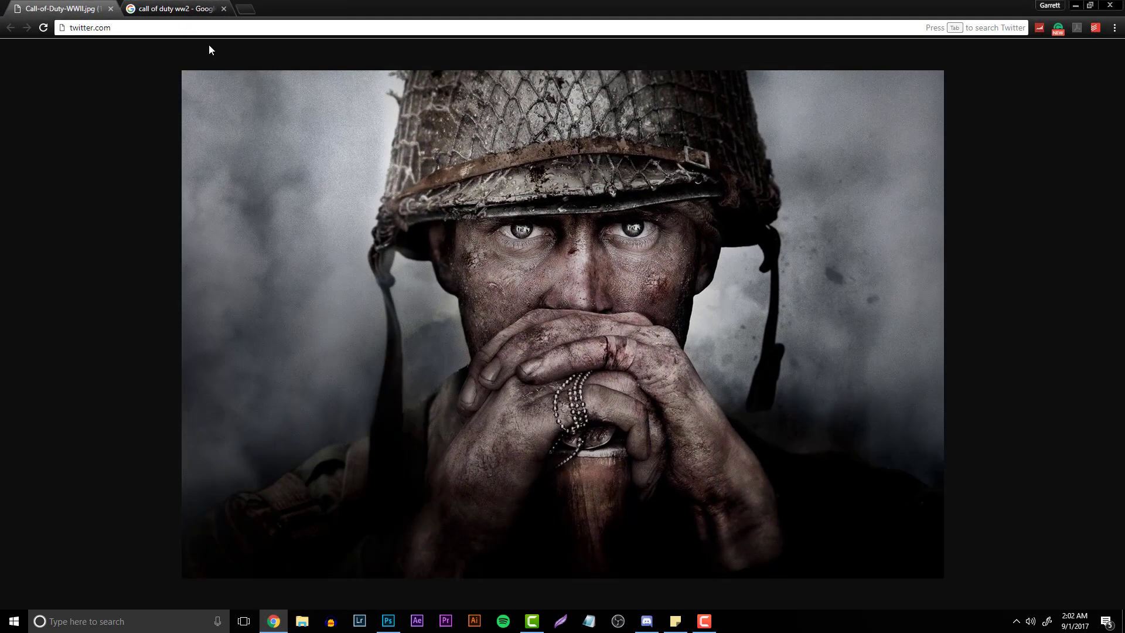
click(166, 9)
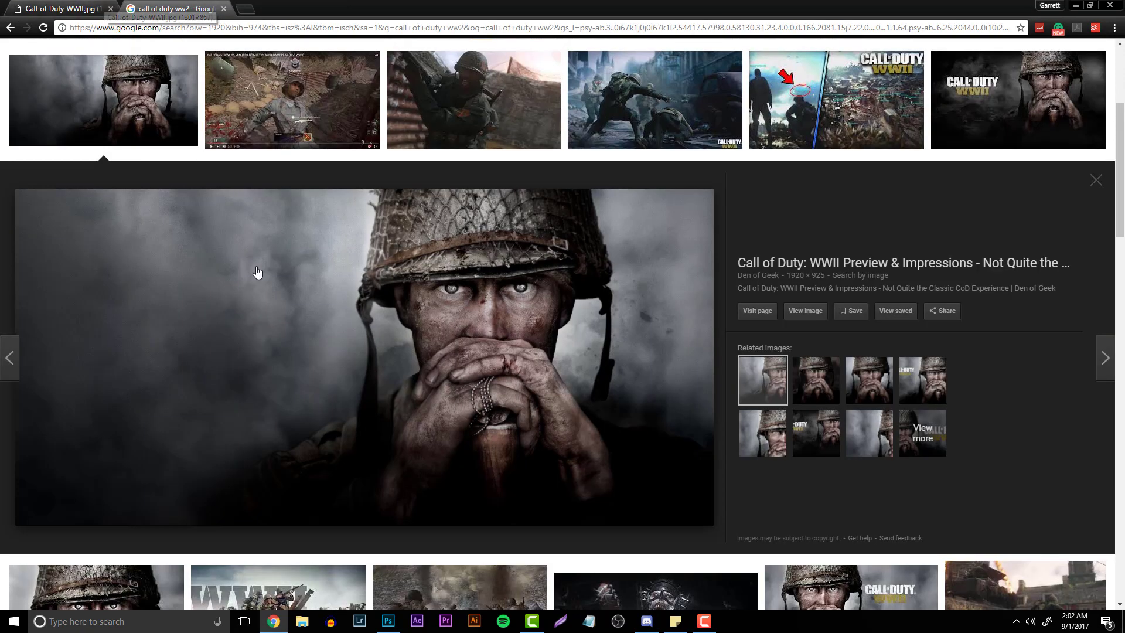
scroll(256, 269, up, 4)
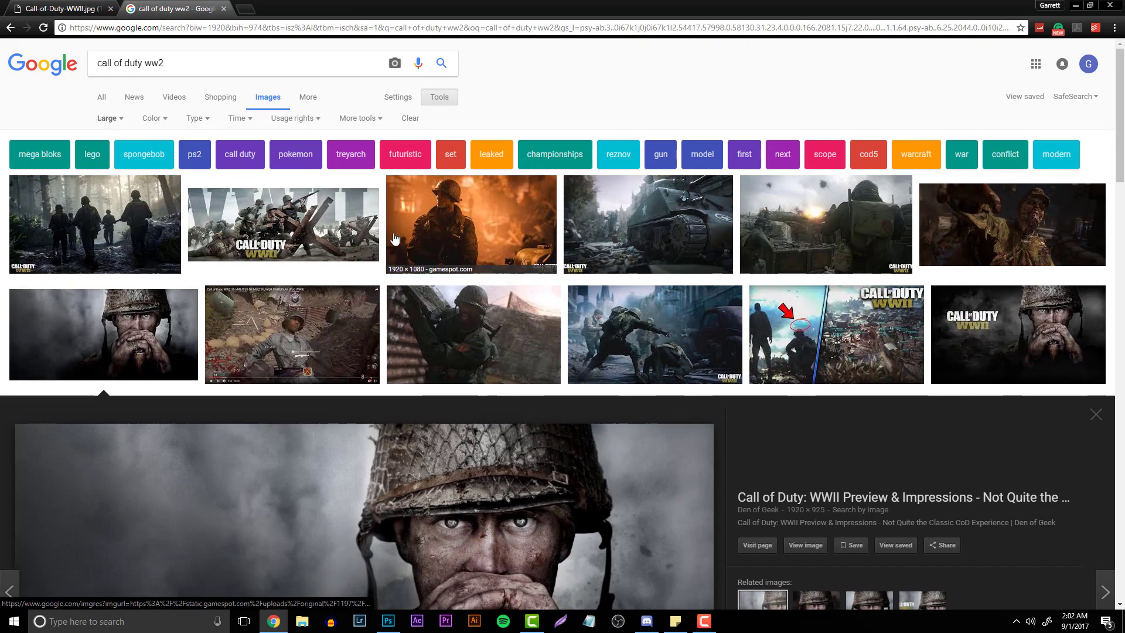
scroll(394, 239, down, 1)
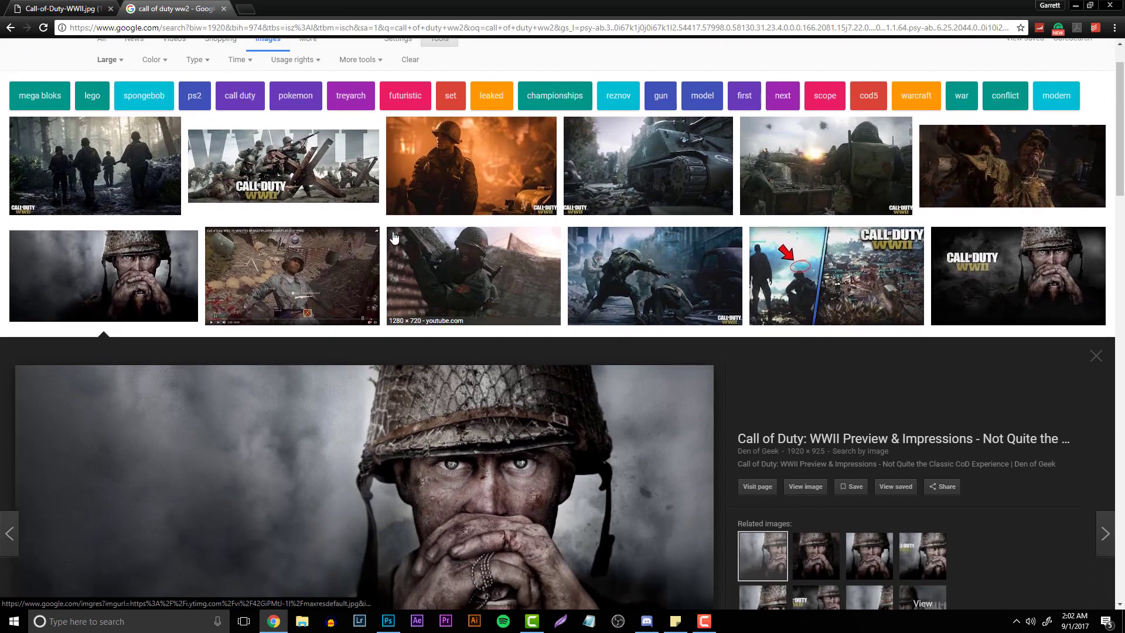
scroll(416, 241, down, 5)
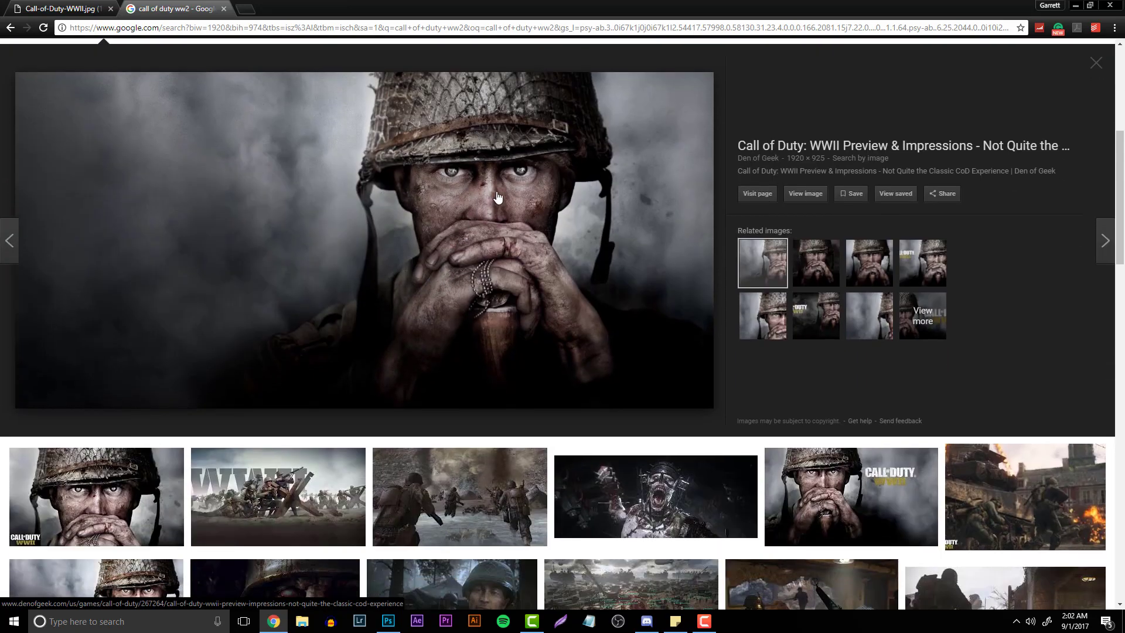
click(650, 492)
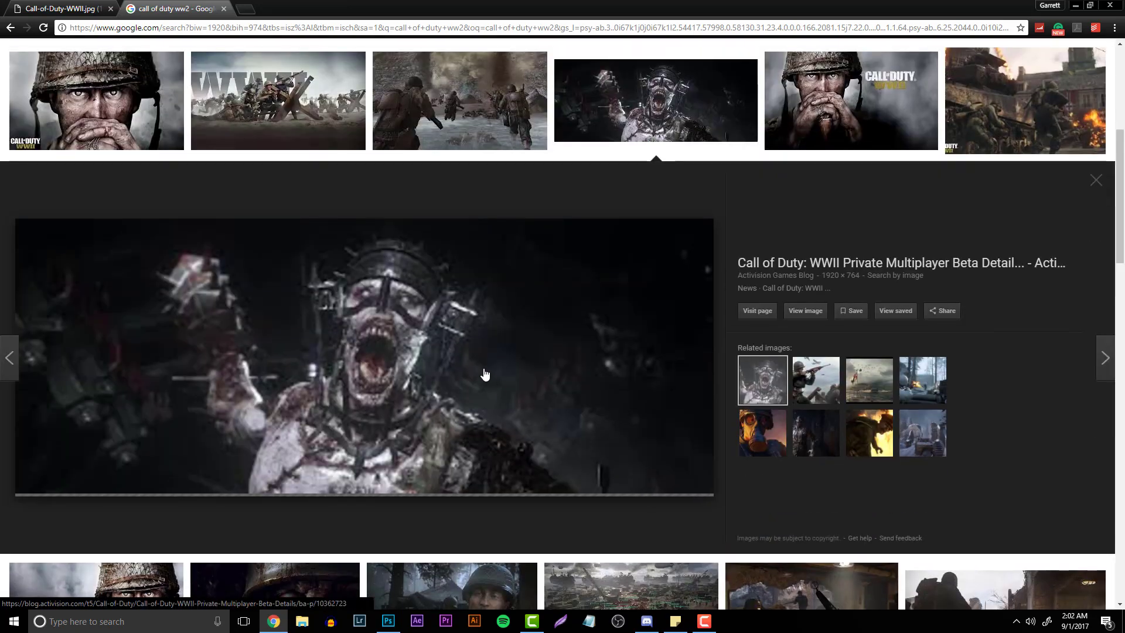
click(278, 138)
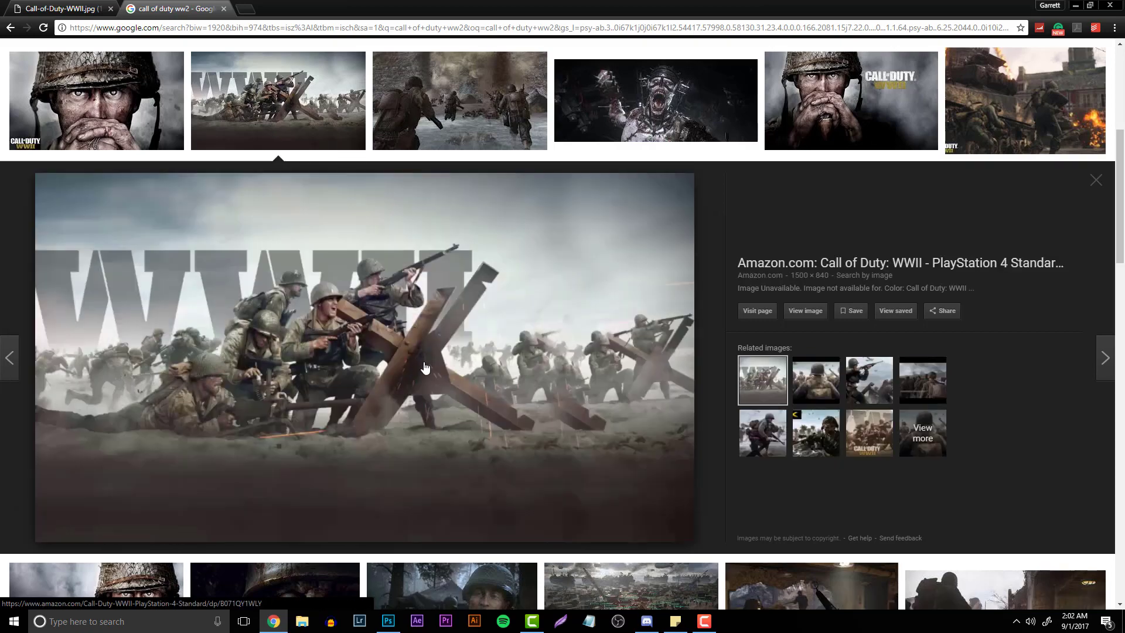
scroll(439, 382, up, 2)
scroll(457, 263, up, 3)
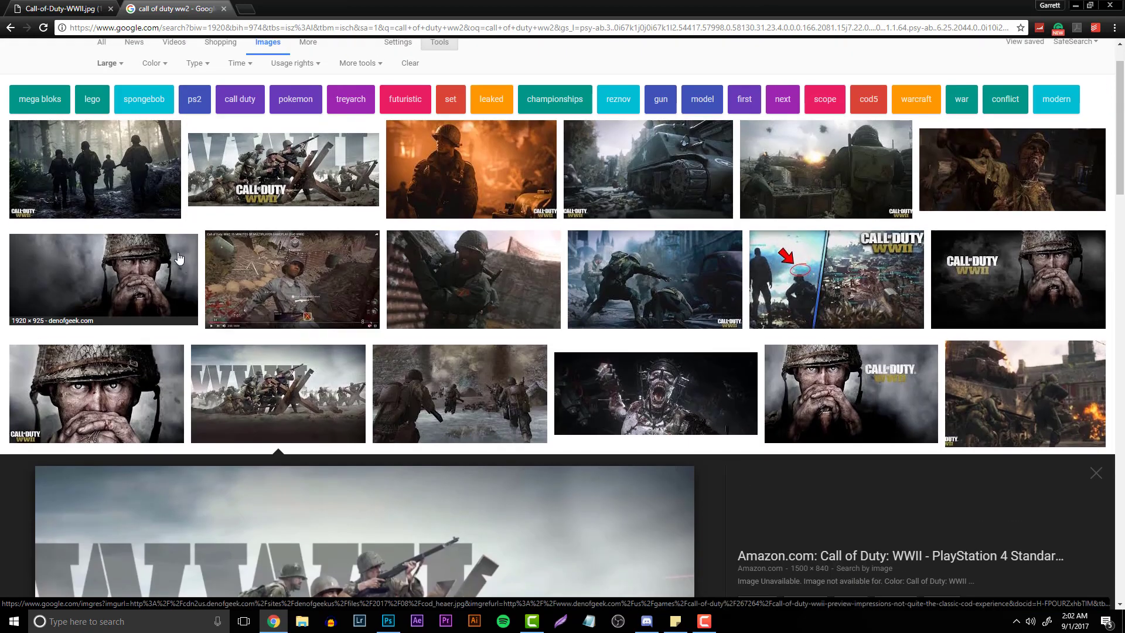
Compare the wide helmeted soldier picture with its related images and the centred version opened on its own
click(100, 281)
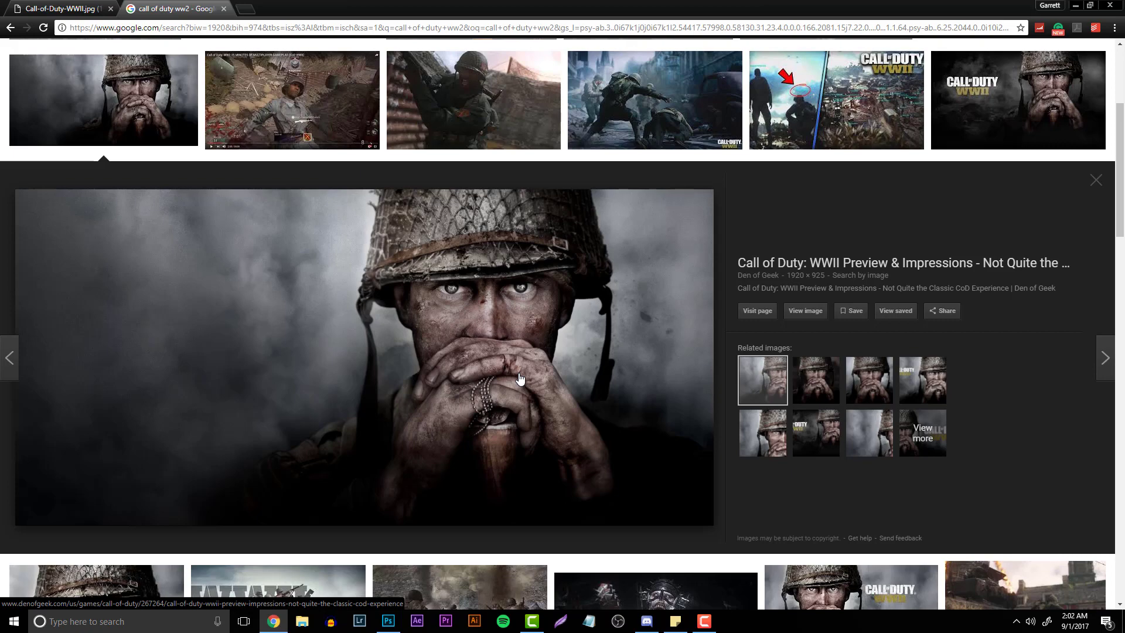
click(75, 8)
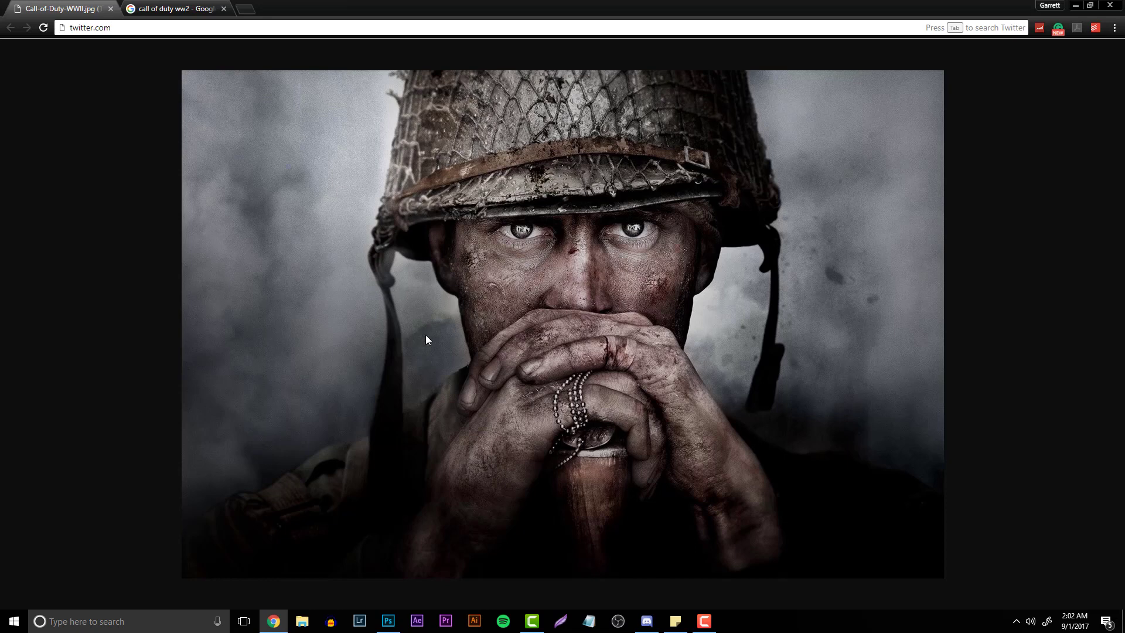
click(168, 7)
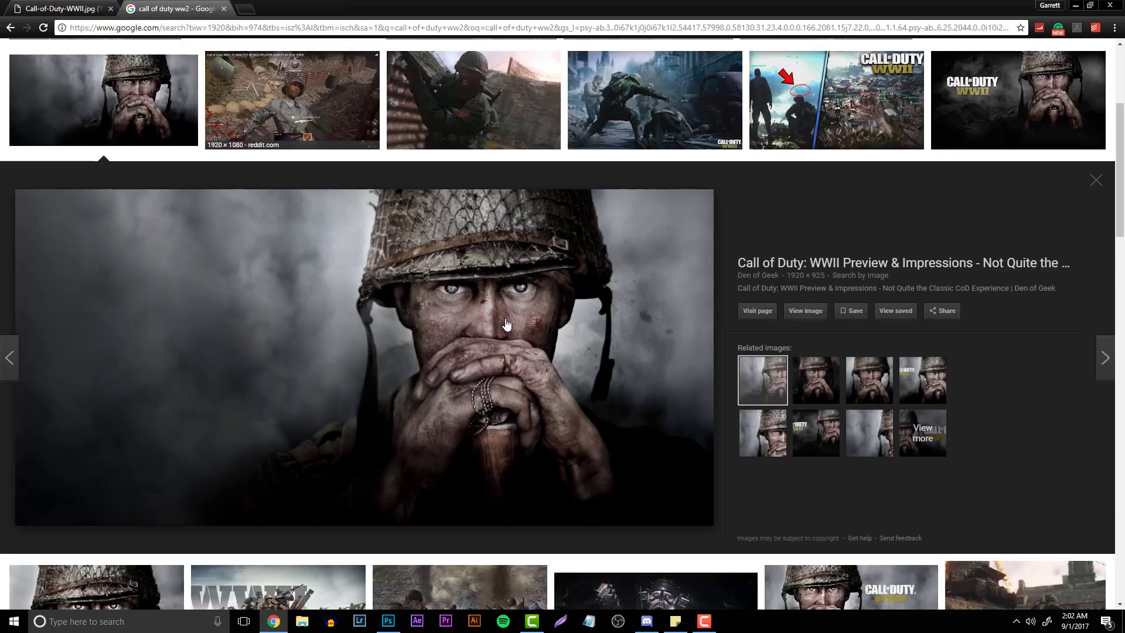
click(867, 432)
click(775, 434)
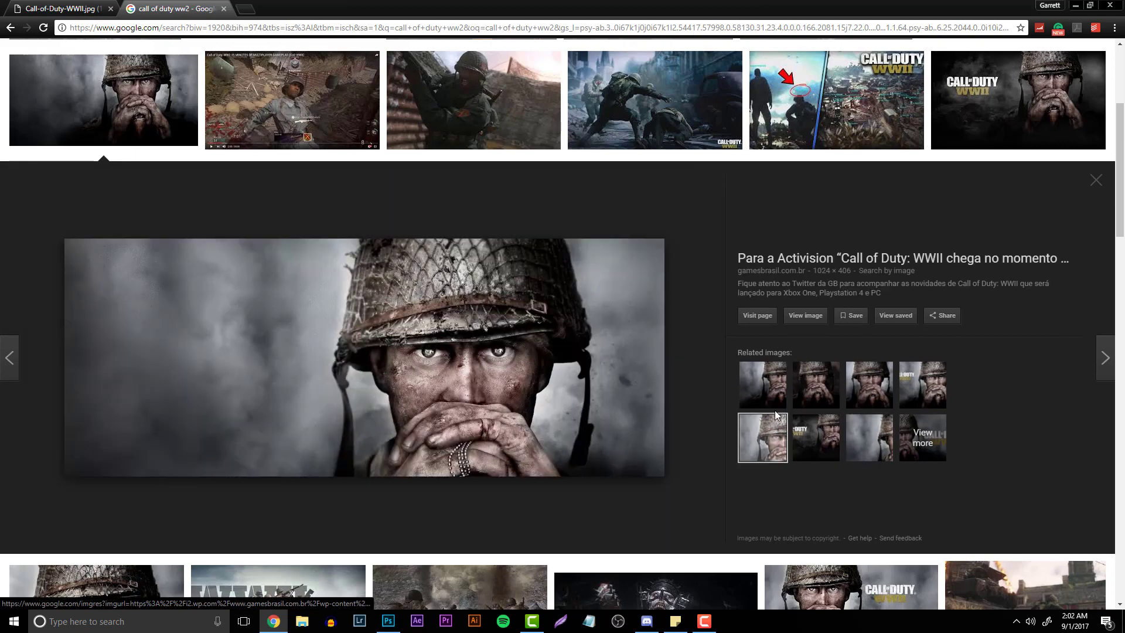
click(778, 374)
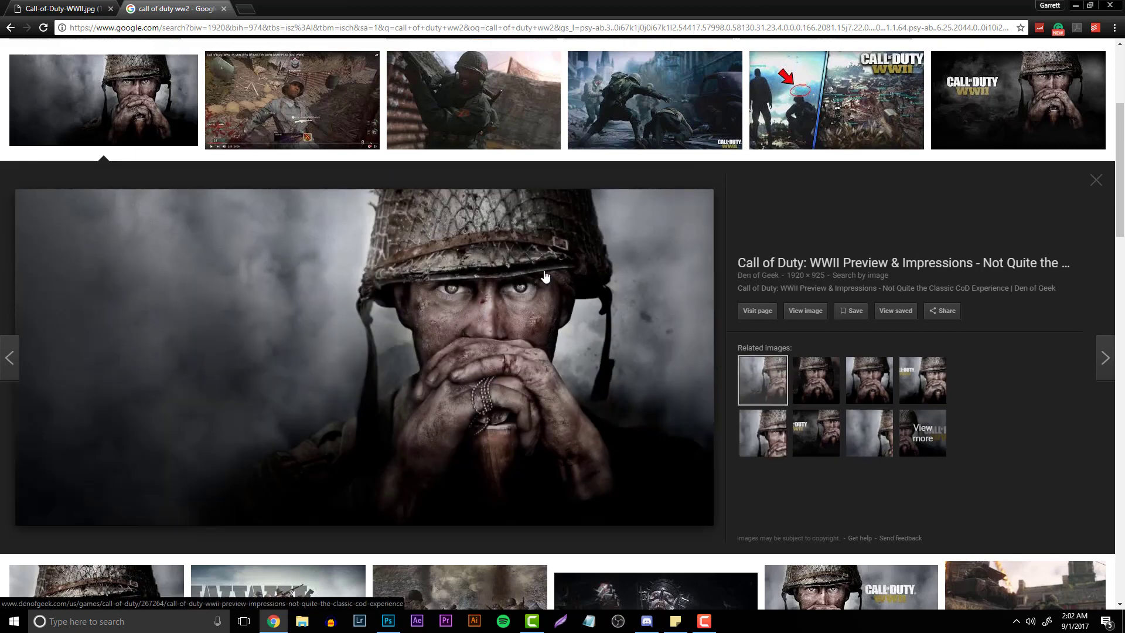
Copy the centred soldier image Call-of-Duty-WWII.jpg from Chrome and paste it into the black Photoshop document
key(ctrl+1)
key(ctrl+l)
text(twitter.com)
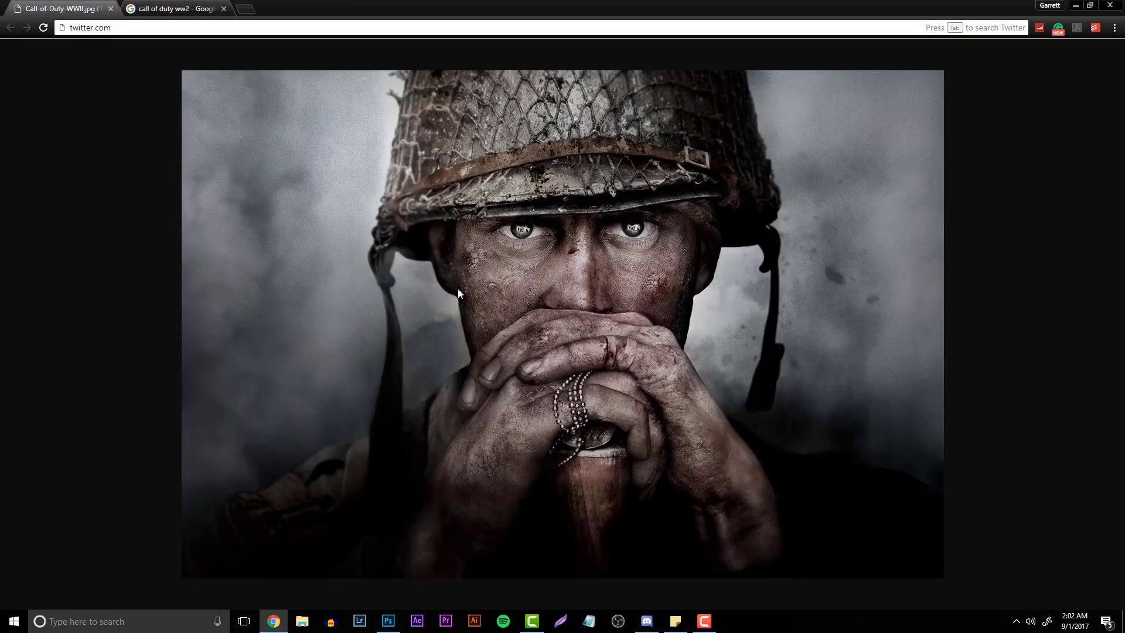
right_click(519, 354)
click(533, 397)
click(388, 621)
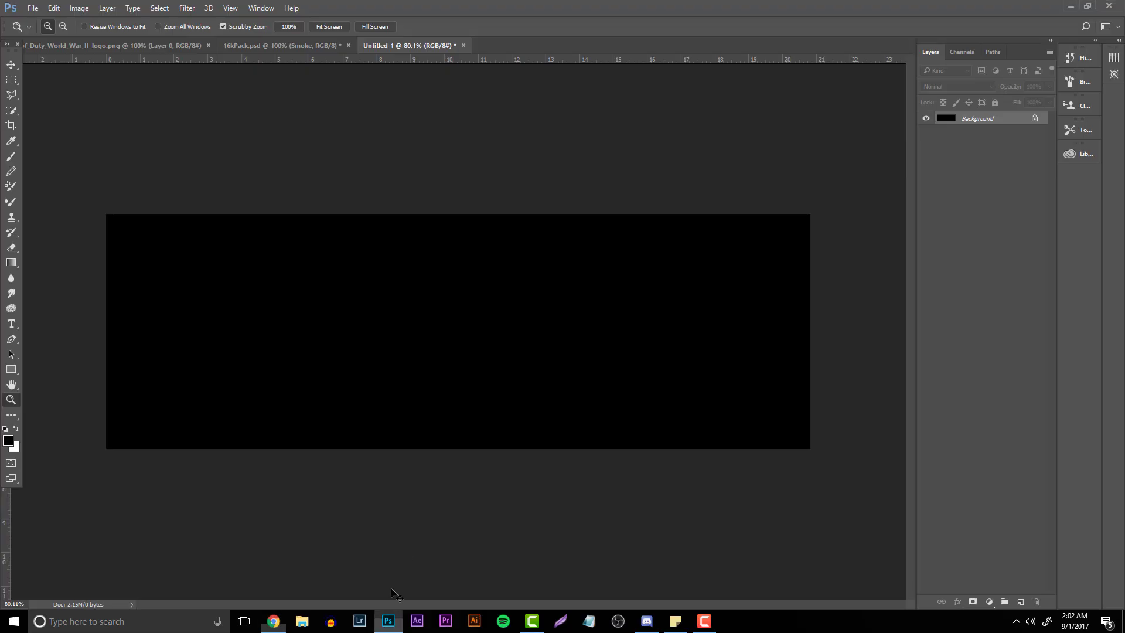
key(ctrl+v)
Scale down the pasted soldier image and position it near the canvas centre so it fills the full height
key(ctrl+t)
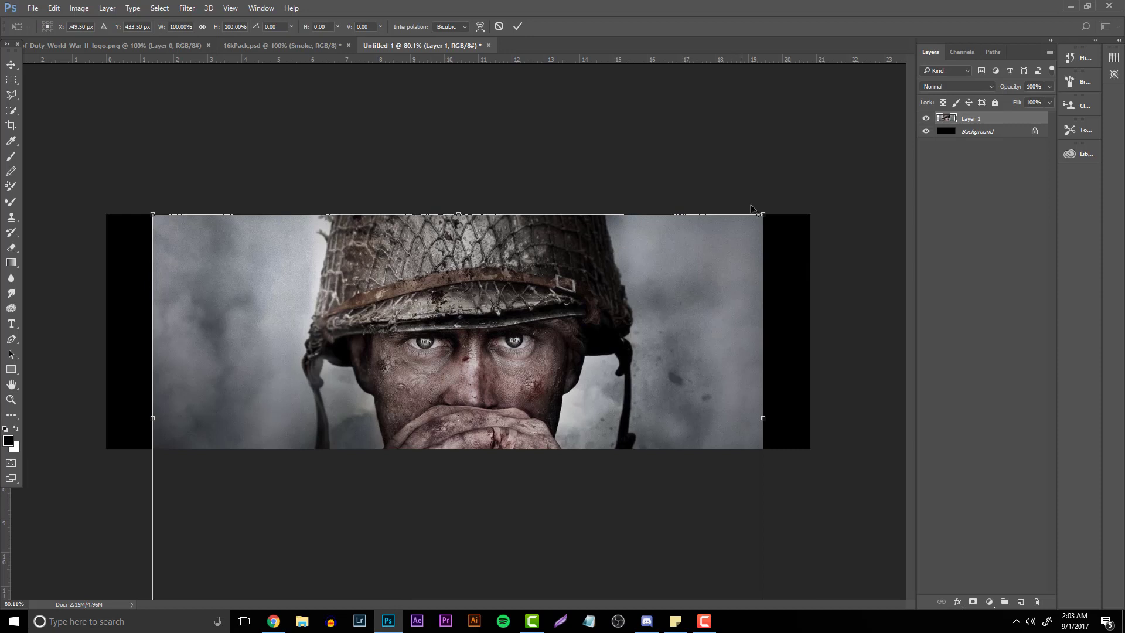
drag(763, 214, 615, 314)
drag(596, 353, 596, 252)
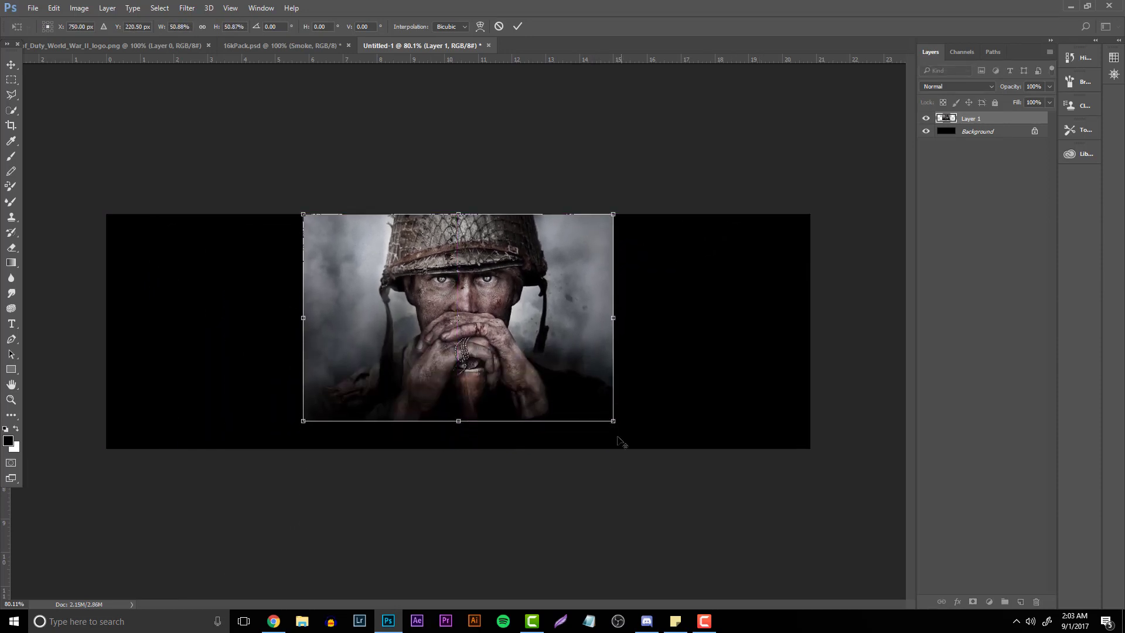
drag(613, 420, 660, 442)
drag(639, 375, 640, 389)
drag(661, 196, 643, 209)
drag(582, 241, 579, 273)
key(Return)
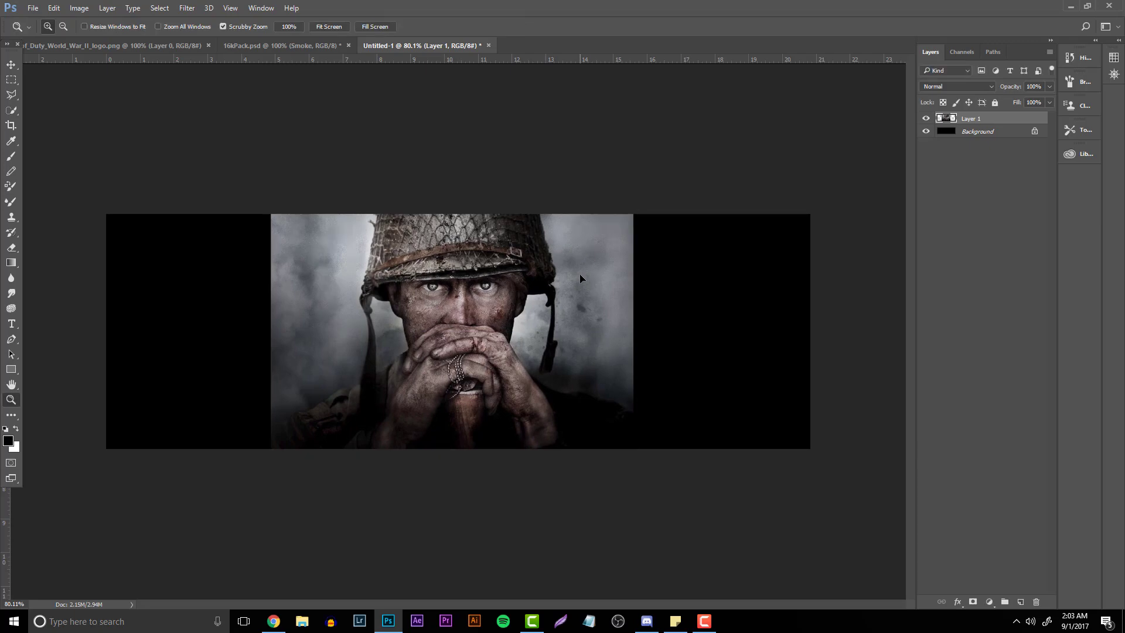
key(z)
Copy the wide Den of Geek soldier image from Chrome, paste it into Photoshop, and place its layer beneath Layer 1
click(285, 629)
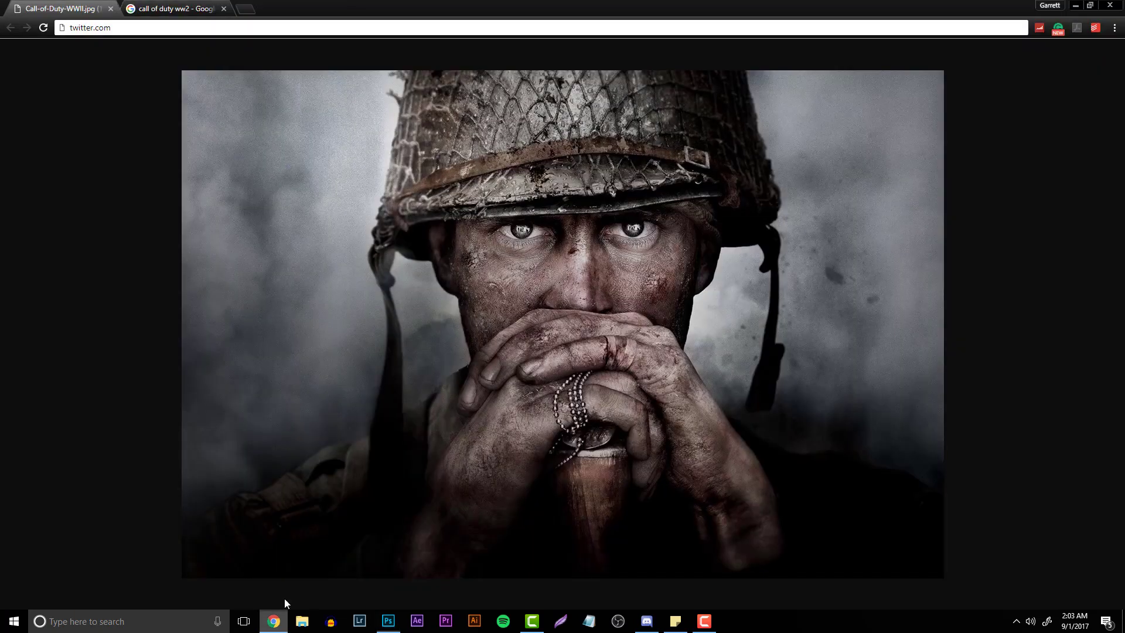
key(ctrl+Tab)
right_click(448, 362)
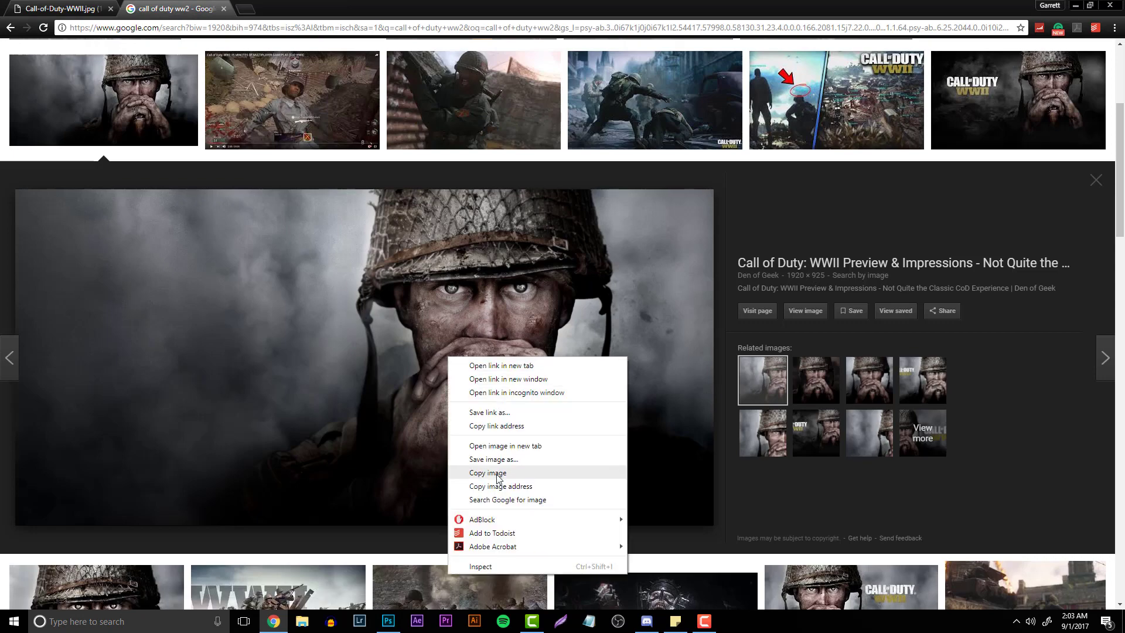
click(481, 470)
click(392, 630)
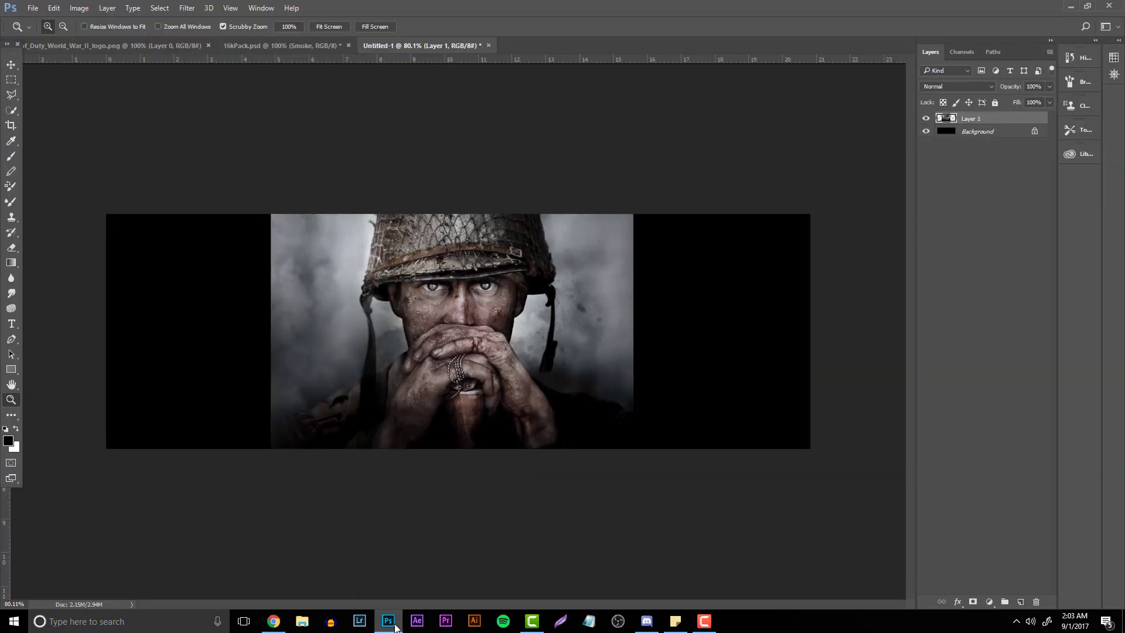
key(ctrl+v)
drag(962, 122, 966, 140)
Scale the wide soldier image on Layer 2 to about 67% and align it with the canvas's left edge
key(ctrl+t)
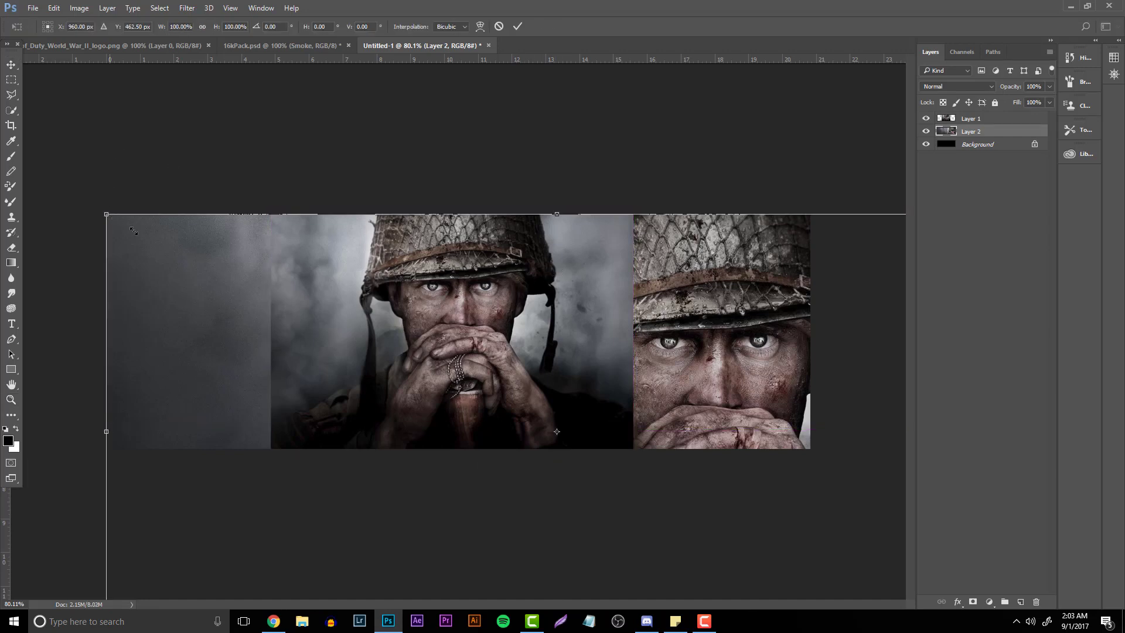
drag(133, 231, 280, 301)
drag(353, 382, 220, 288)
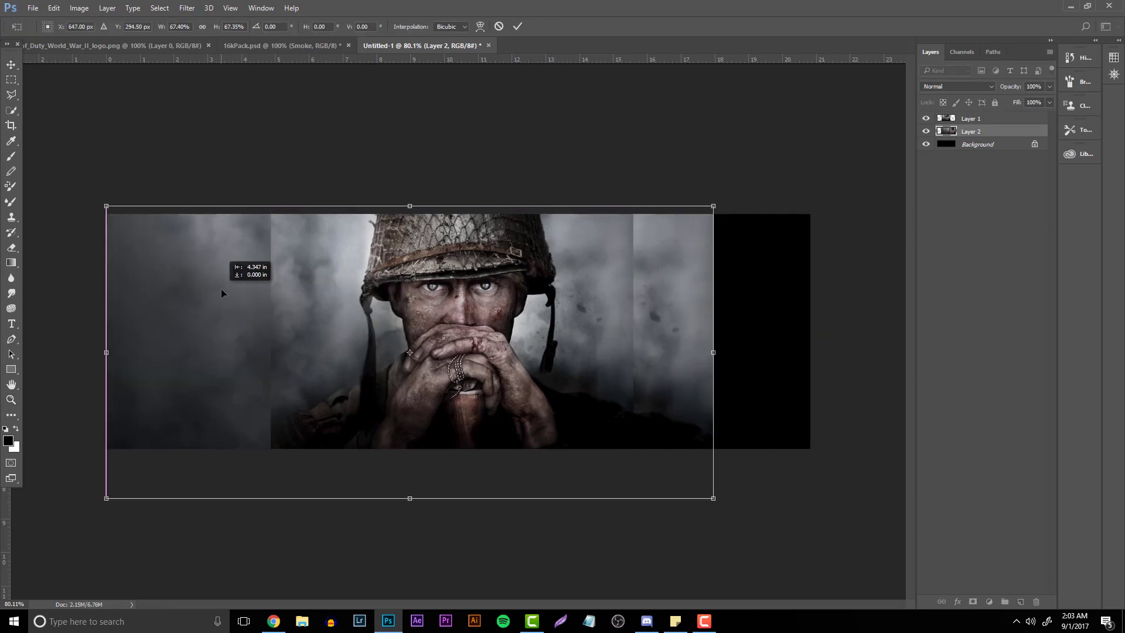
key(Return)
Erase the left edge of Layer 1 with a large soft eraser to blend it into the smoky background beneath
click(970, 119)
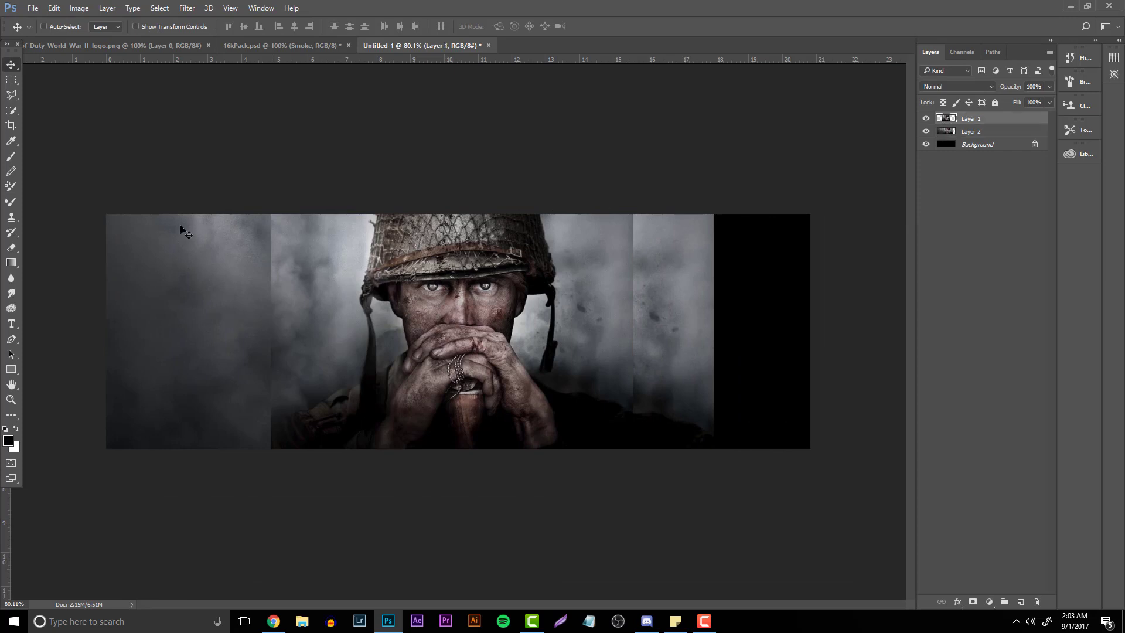
key(e)
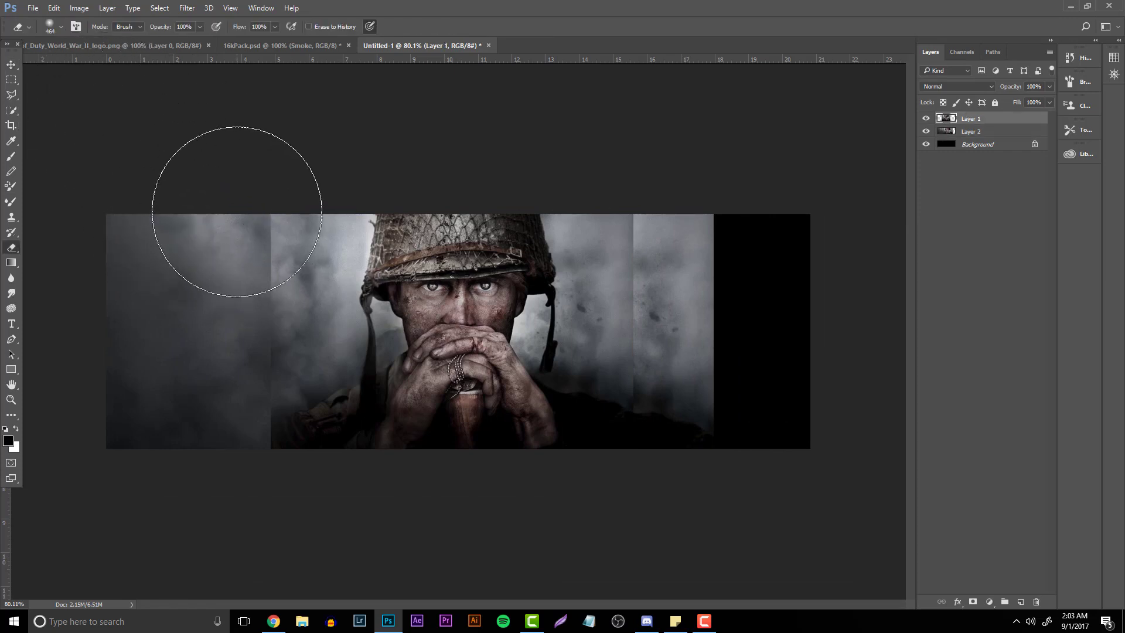
mouse_move(237, 201)
mouse_down()
mouse_move(216, 264)
mouse_move(212, 422)
mouse_move(196, 445)
mouse_up()
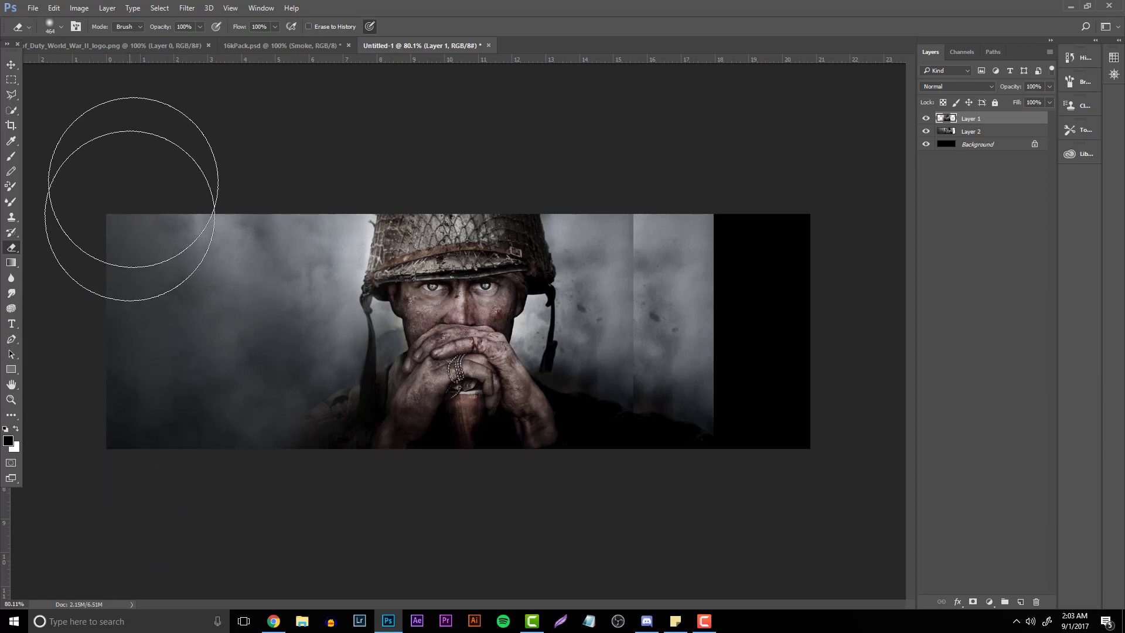
Duplicate Layer 2, flip the copy horizontally, and move it so its smoky side reaches the canvas's right edge
click(966, 134)
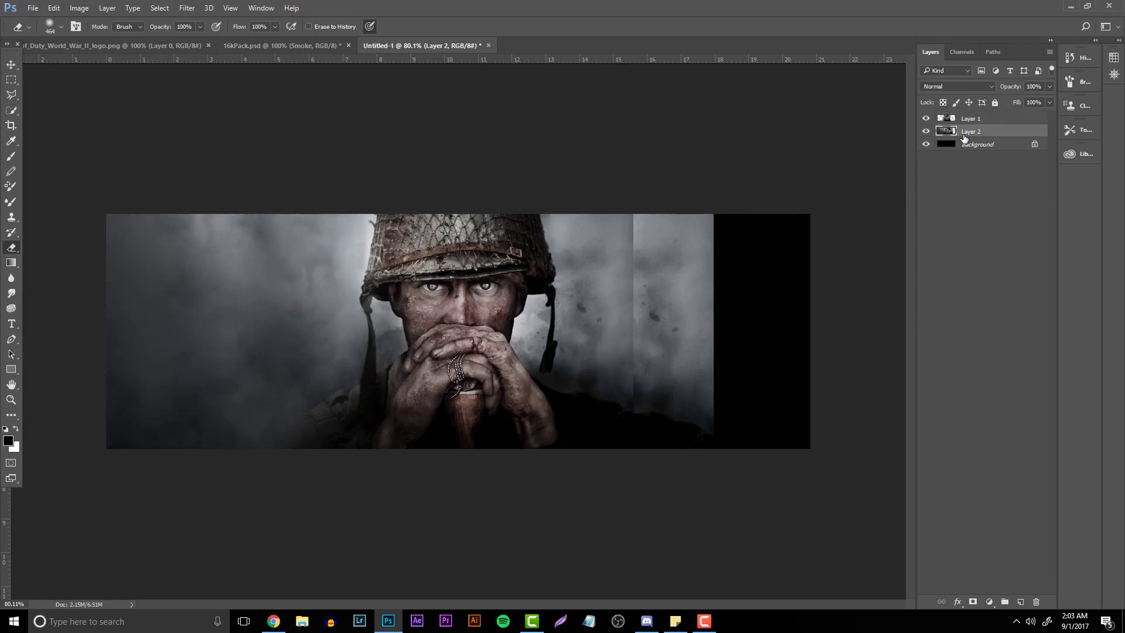
key(ctrl+j)
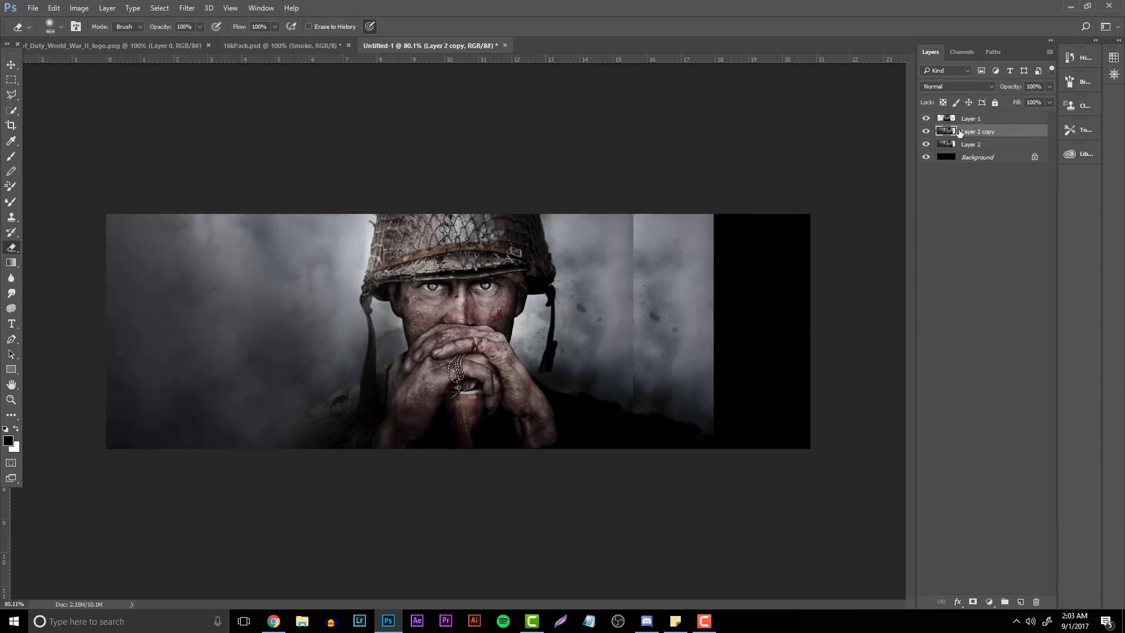
click(53, 8)
mouse_move(118, 261)
click(246, 385)
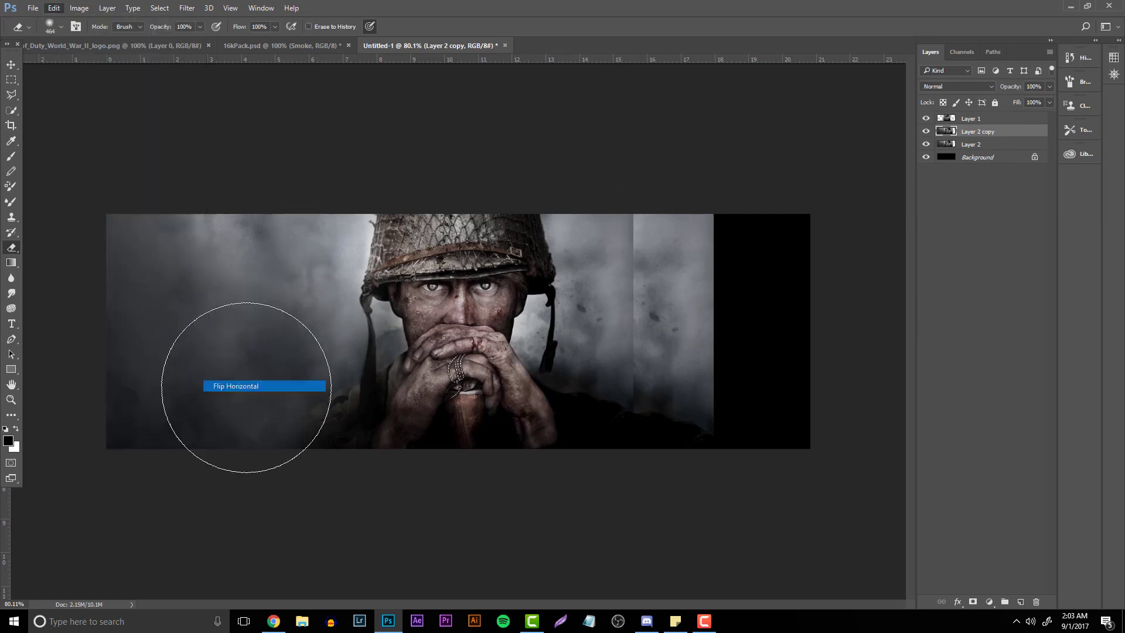
key(v)
drag(445, 327, 542, 332)
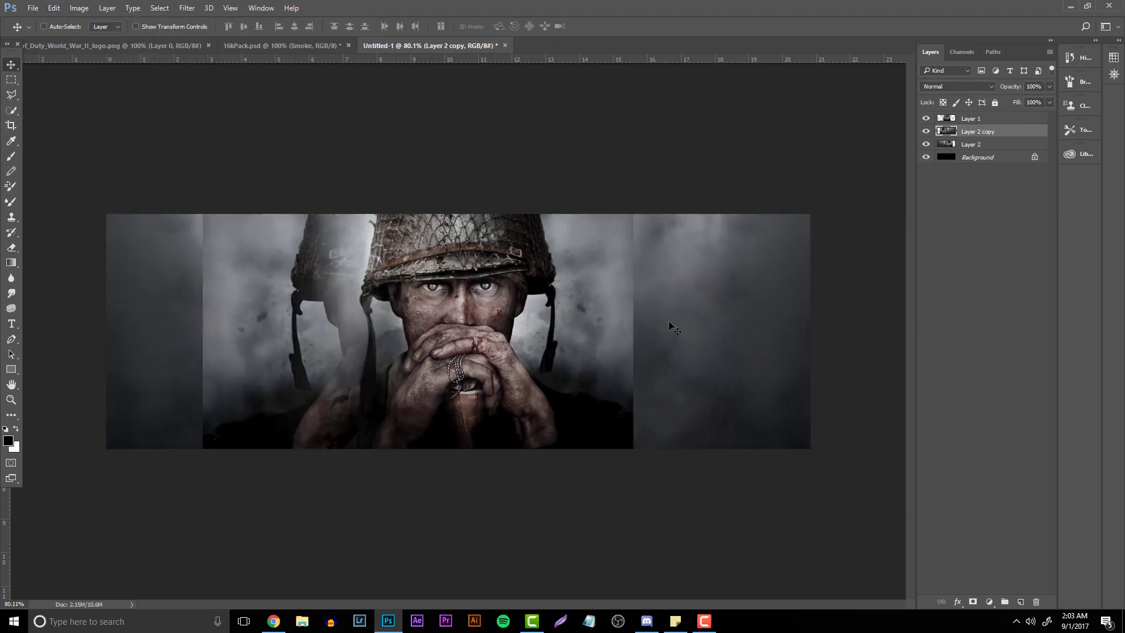
Erase Layer 1's hard right edge and the duplicate soldier on Layer 2 copy with the large soft eraser
click(967, 119)
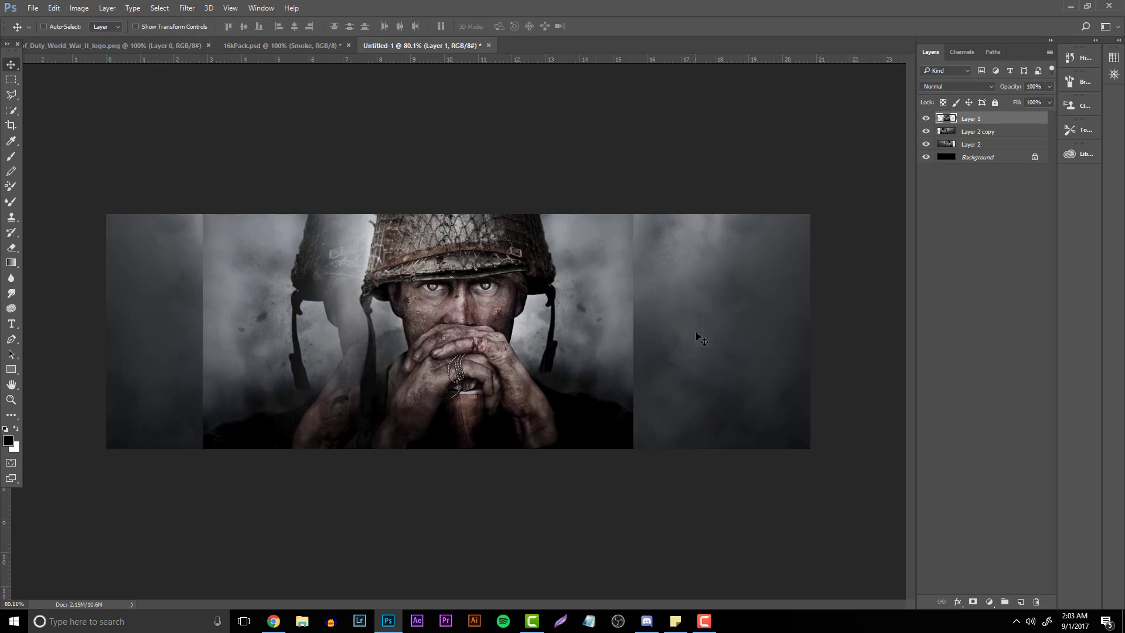
key(e)
mouse_move(698, 335)
mouse_down()
mouse_move(673, 206)
mouse_move(686, 276)
mouse_move(678, 431)
mouse_up()
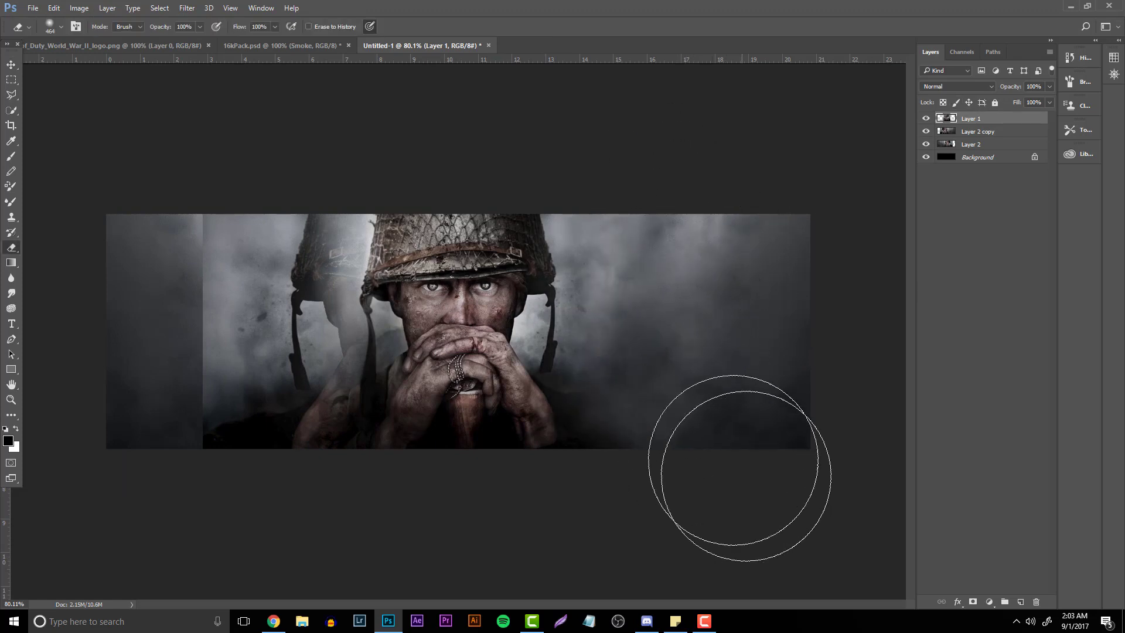
click(951, 132)
mouse_move(283, 181)
mouse_down()
mouse_move(235, 193)
mouse_move(293, 375)
mouse_move(358, 300)
mouse_up()
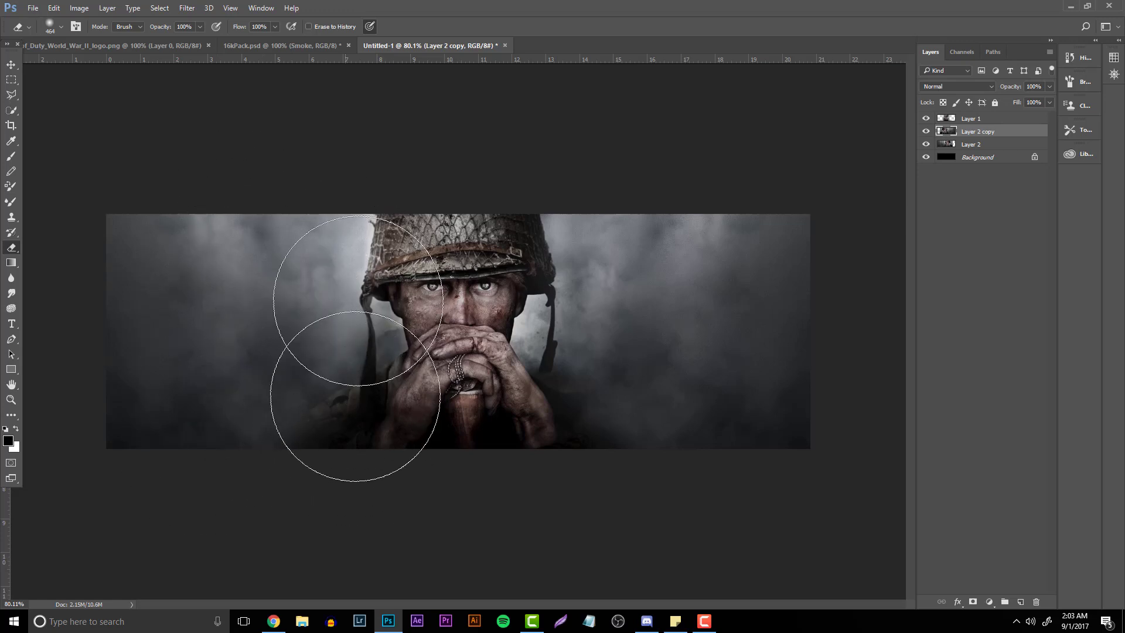
Hide and reshow Layer 2, Layer 2 copy and Layer 1 in turn to check what each contributes to the blend
click(927, 144)
click(927, 144)
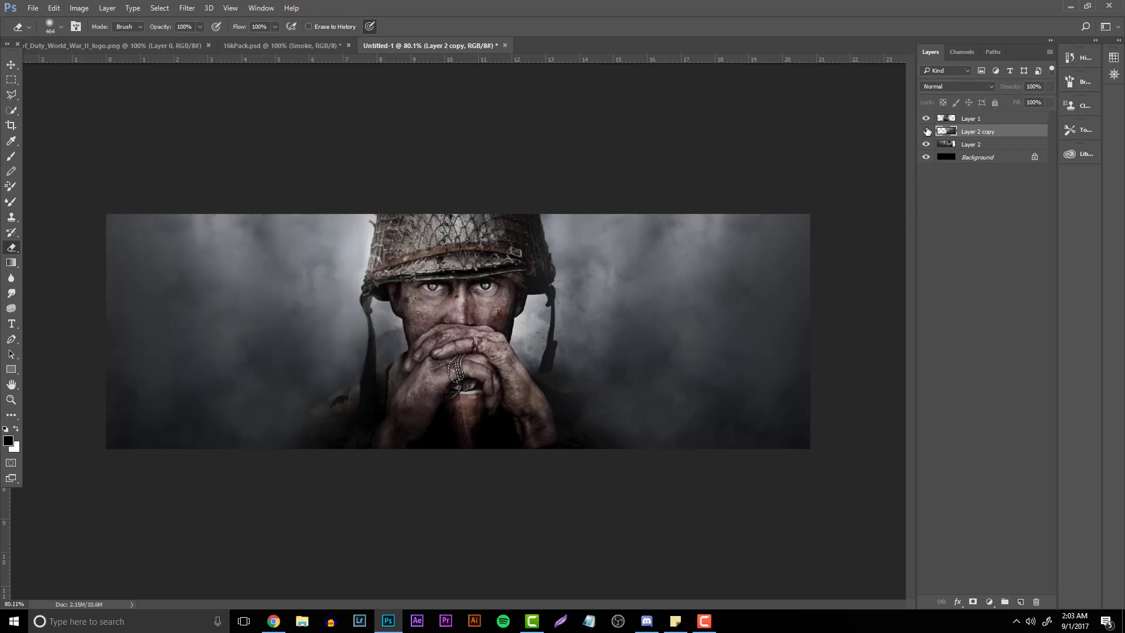
click(926, 131)
click(926, 131)
click(927, 118)
click(926, 118)
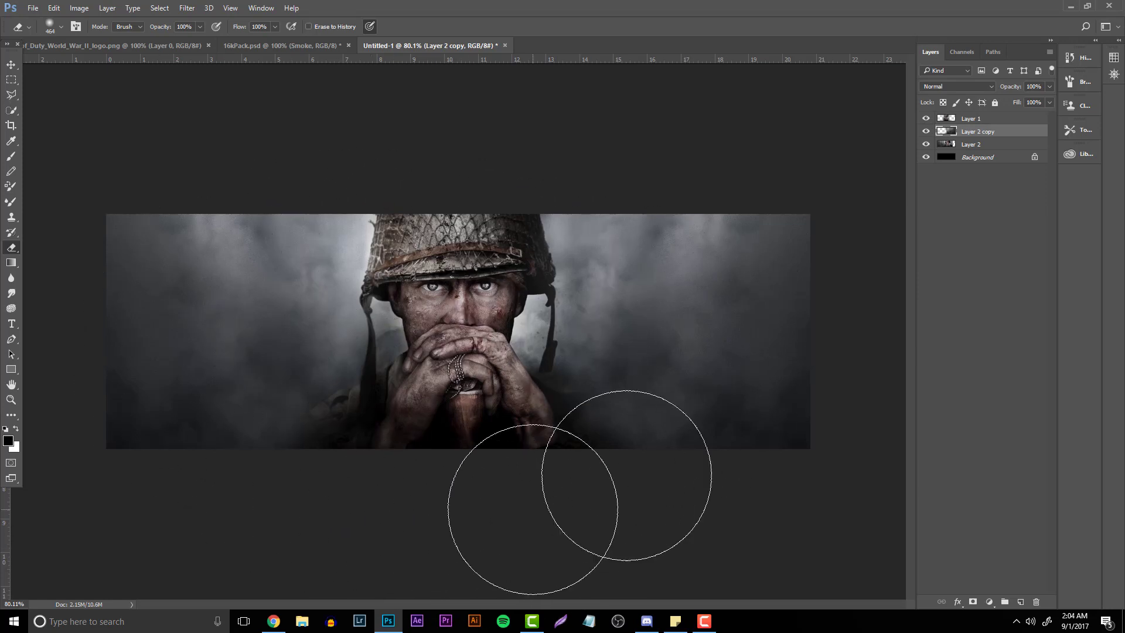
Merge Layer 1, Layer 2 copy and Layer 2 into a single layer above the black background
shift+click(973, 144)
shift+click(973, 120)
double_click(973, 119)
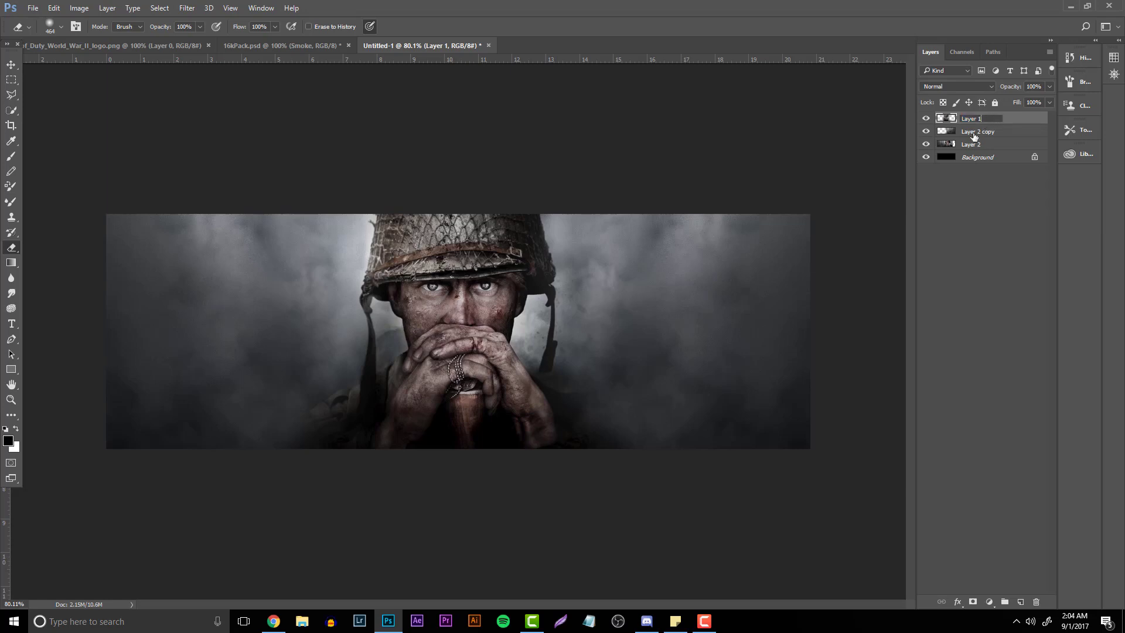
shift+click(973, 144)
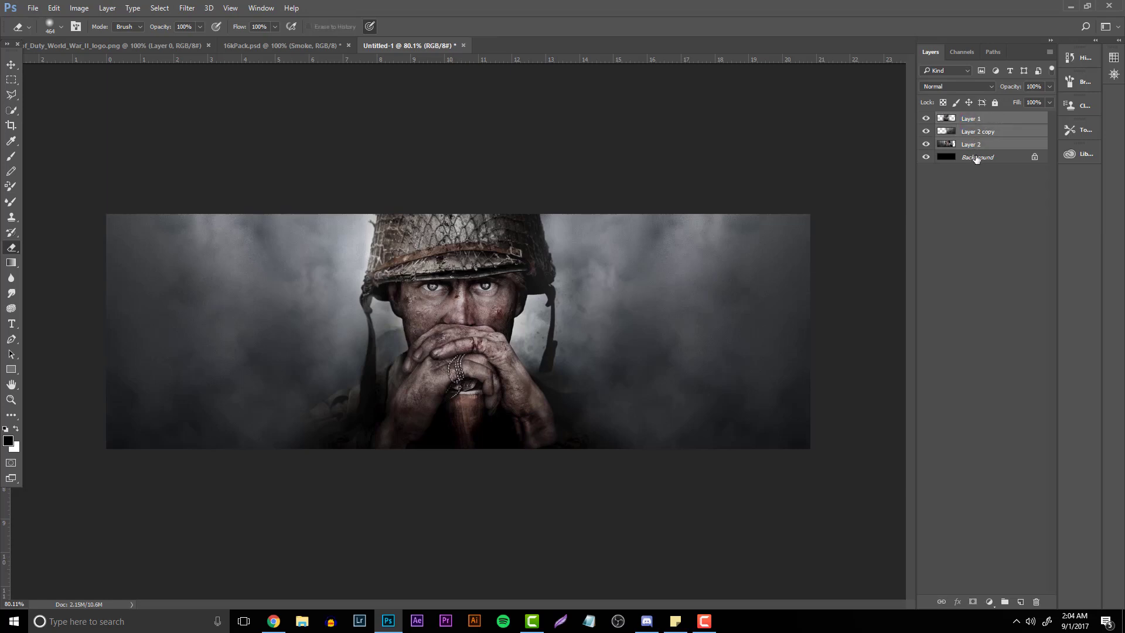
key(ctrl+e)
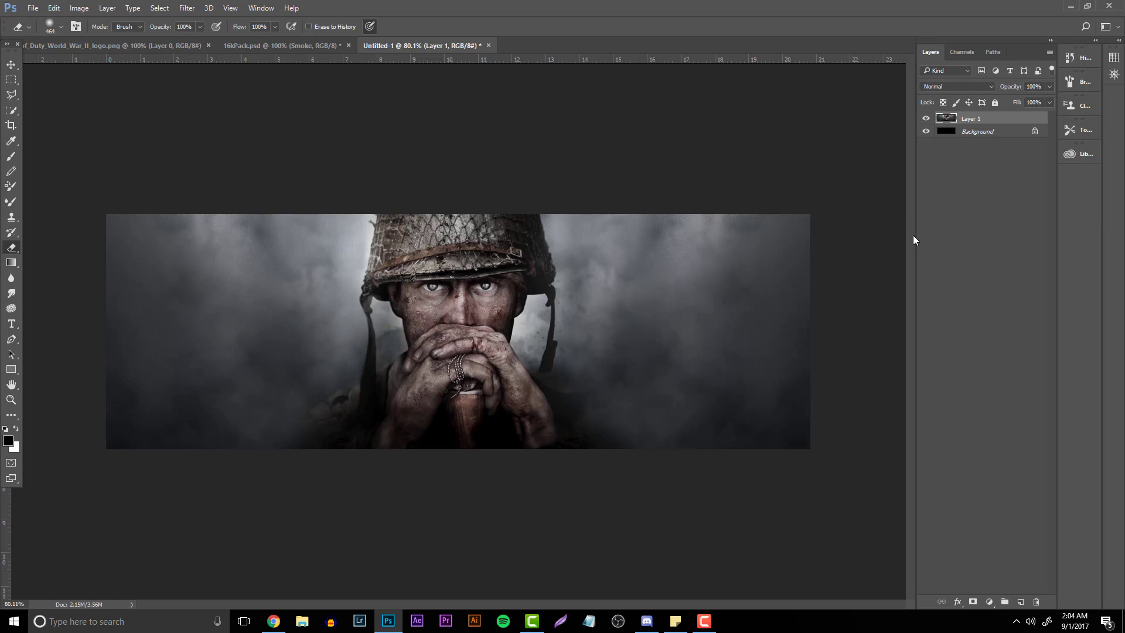
Duplicate the merged layer and apply an Exposure adjustment of +0.58 with gamma correction 0.88 to the copy
key(ctrl+j)
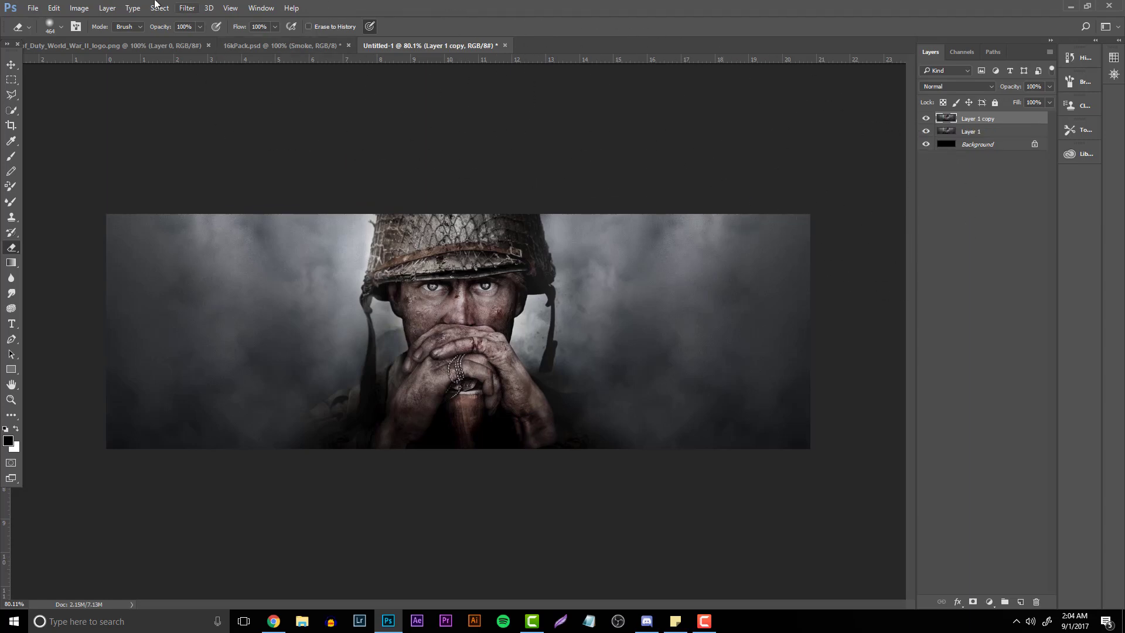
click(81, 9)
mouse_move(100, 37)
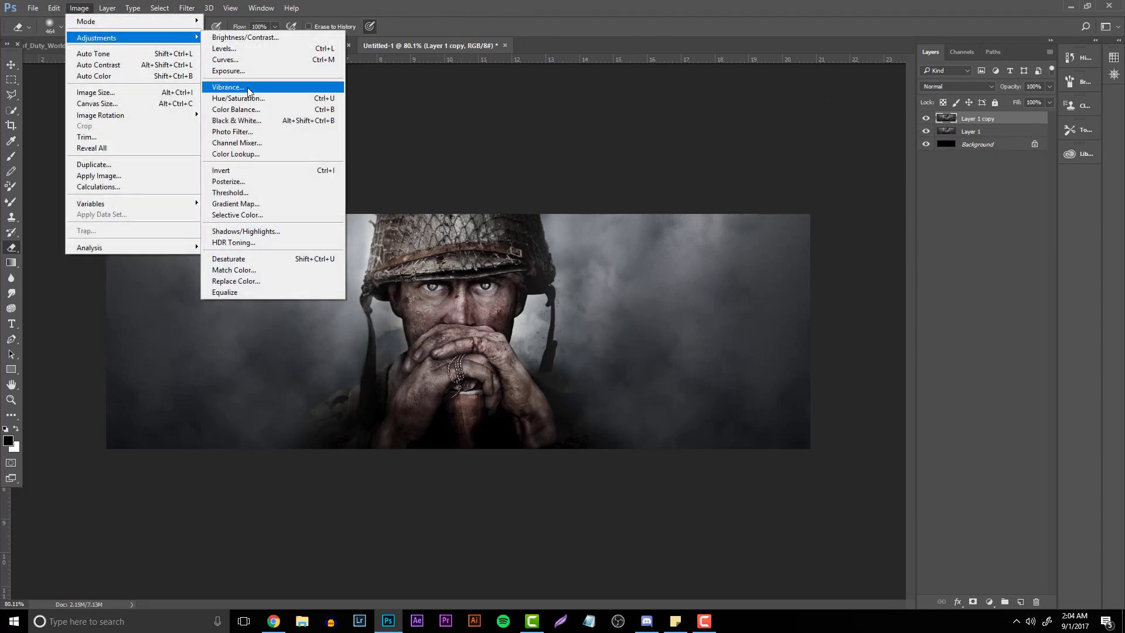
click(275, 71)
drag(534, 222, 540, 223)
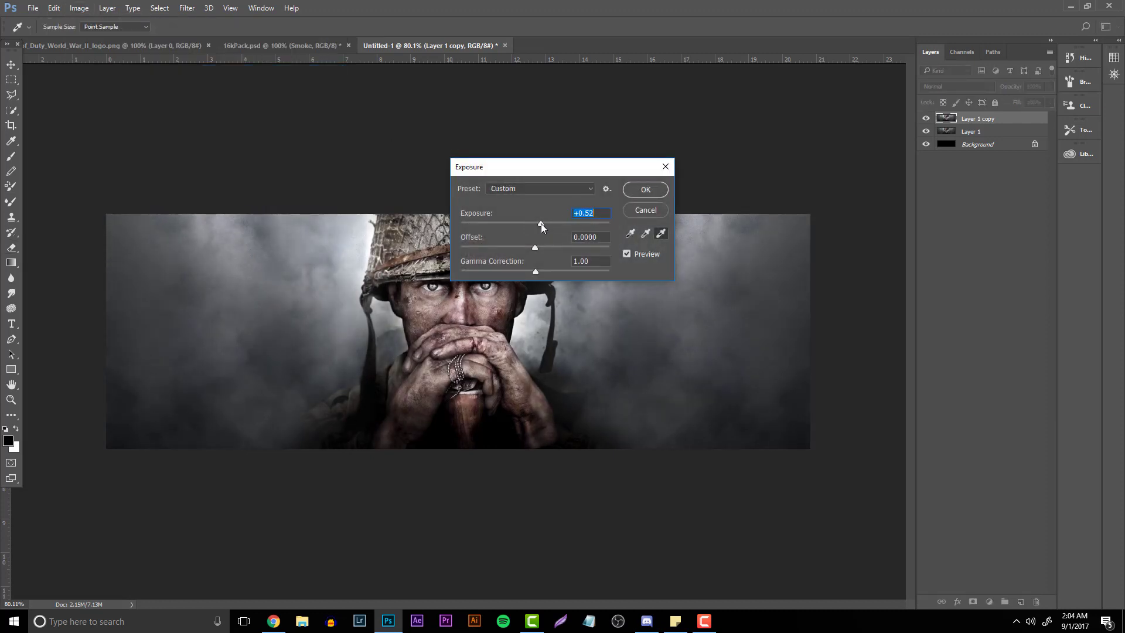
click(535, 271)
drag(540, 271, 539, 271)
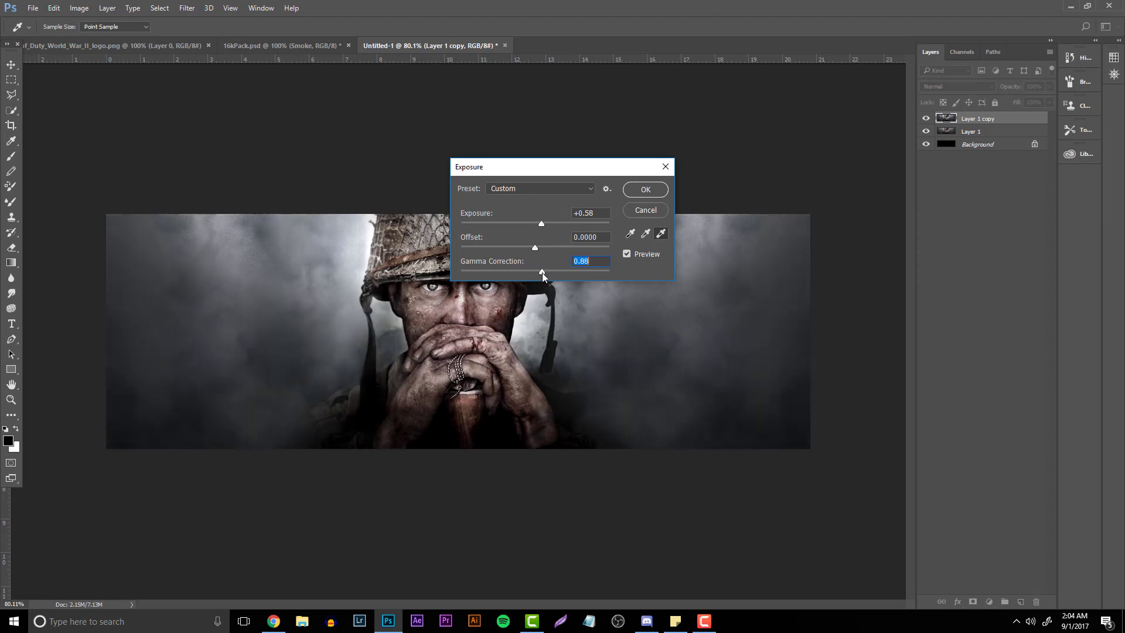
click(644, 189)
Erase the exposure-adjusted copy over the soldier's face with the soft eraser and merge it with Layer 1
key(e)
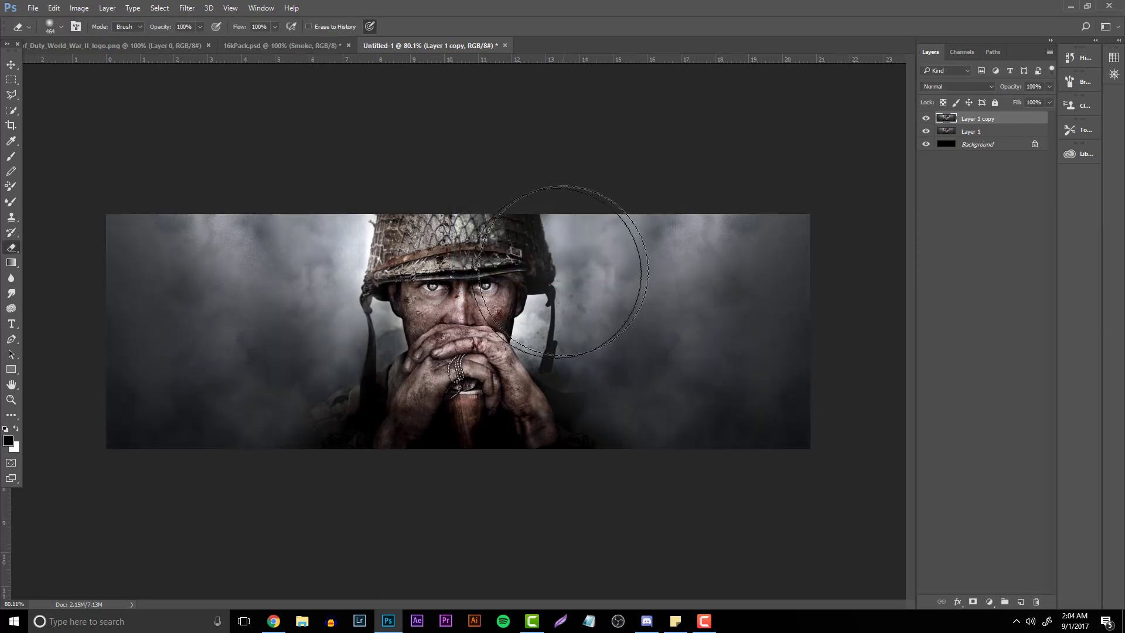
click(463, 302)
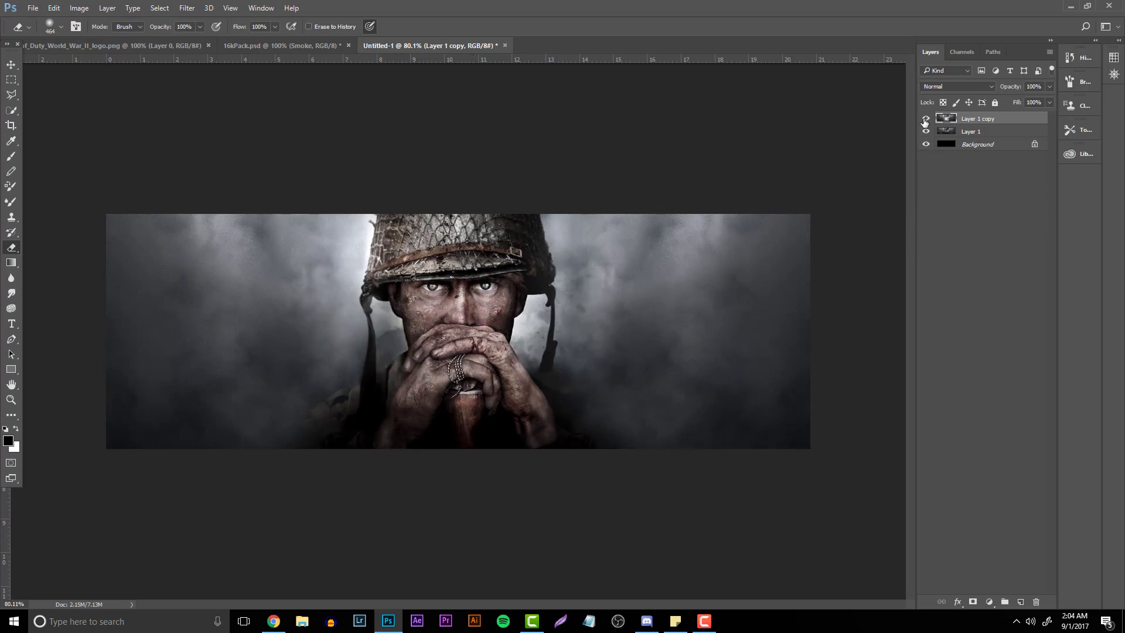
shift+click(970, 132)
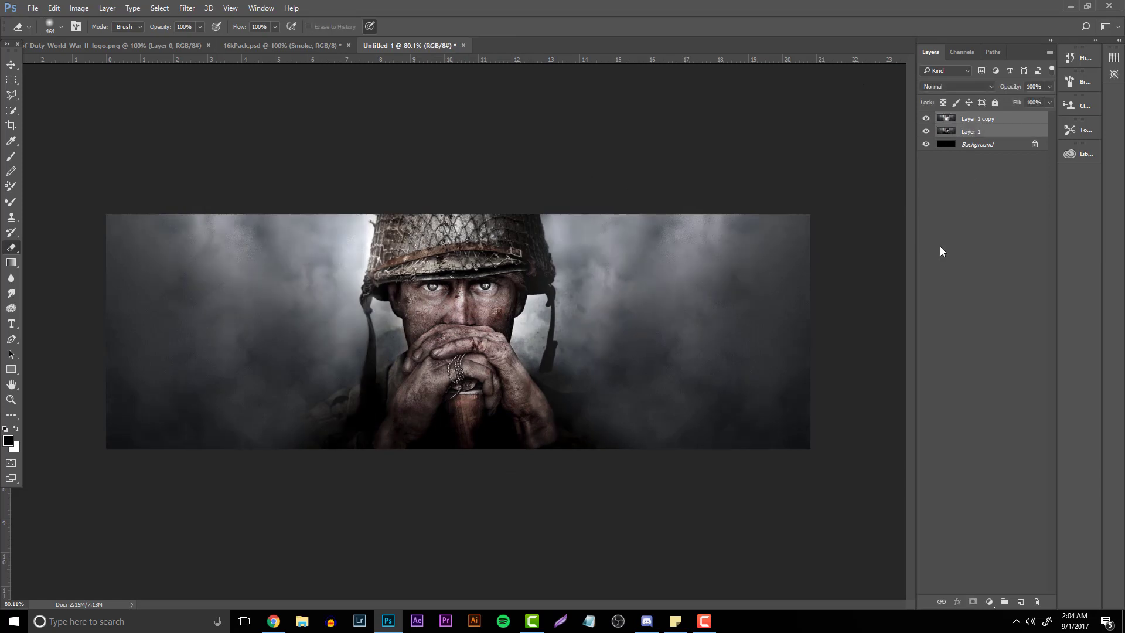
key(ctrl+e)
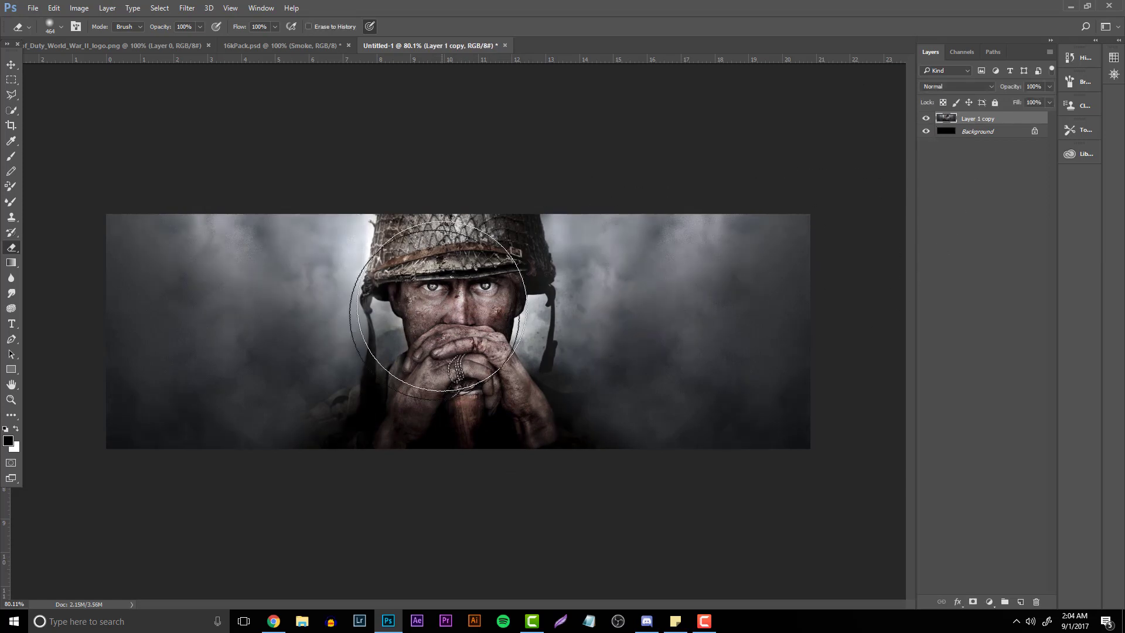
Duplicate the merged layer and set the copy's brightness to -26 and contrast to 19
key(ctrl+j)
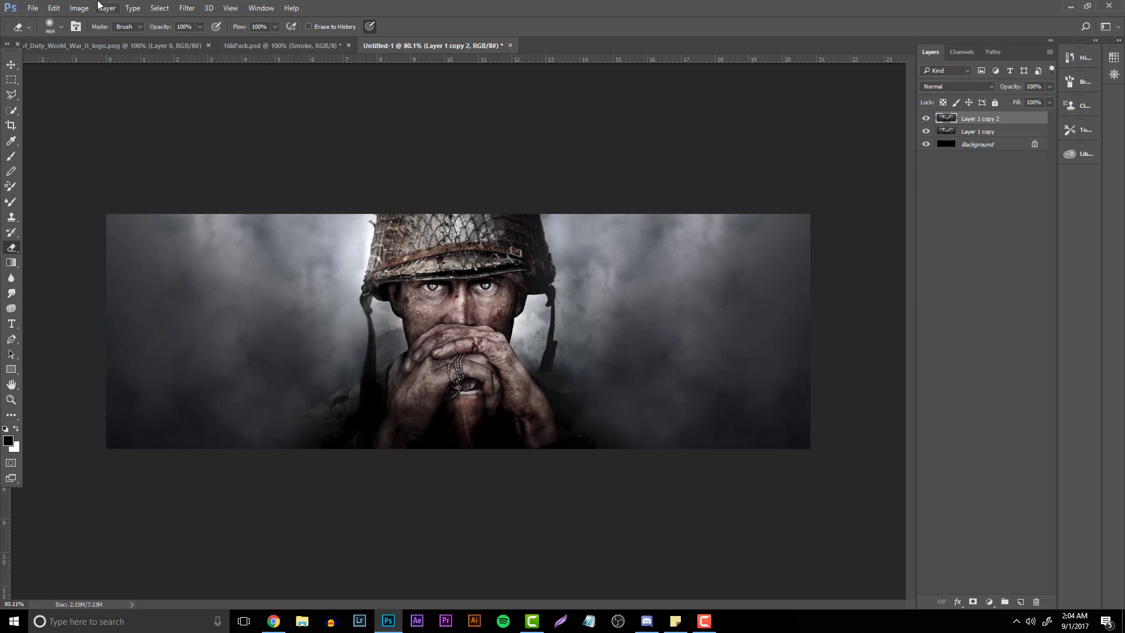
click(79, 8)
mouse_move(125, 40)
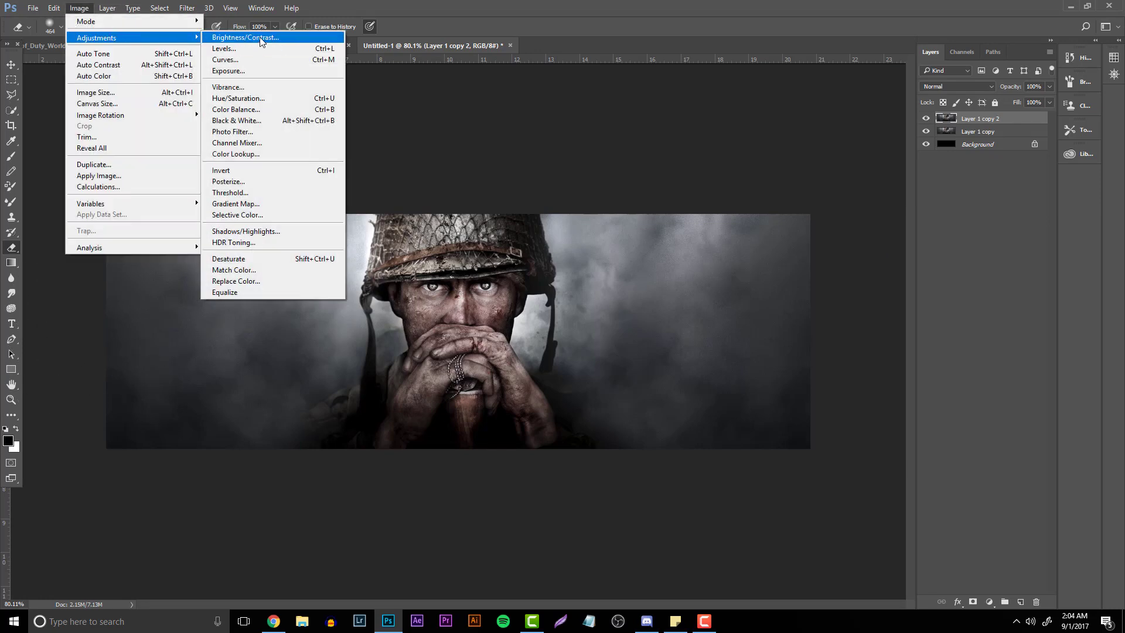
click(252, 37)
drag(537, 202, 526, 202)
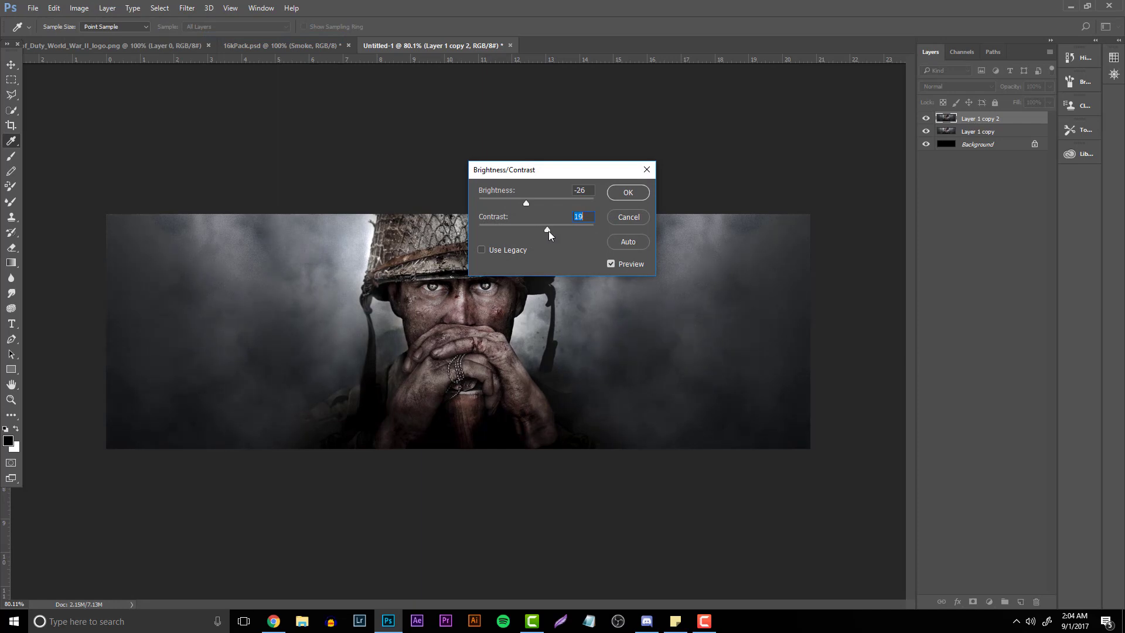
click(624, 192)
Erase the darkened copy over the soldier and surrounding smoke, leaving the darker outer areas, and merge it with Layer 1 copy
key(e)
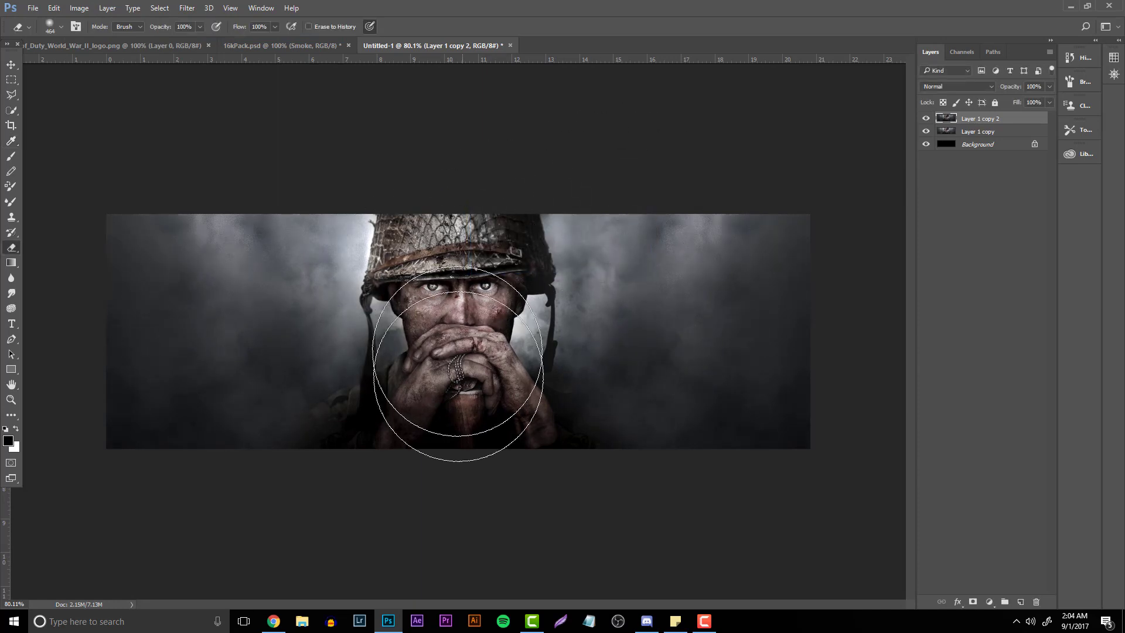
mouse_move(458, 363)
mouse_down()
mouse_move(445, 433)
mouse_move(448, 356)
mouse_move(426, 217)
mouse_move(494, 282)
mouse_move(433, 398)
mouse_move(396, 411)
mouse_move(750, 282)
mouse_move(796, 352)
mouse_move(771, 466)
mouse_move(499, 426)
mouse_move(240, 283)
mouse_move(197, 383)
mouse_move(129, 392)
mouse_move(87, 263)
mouse_move(332, 485)
mouse_move(416, 516)
mouse_move(645, 493)
mouse_move(576, 345)
mouse_move(51, 377)
mouse_up()
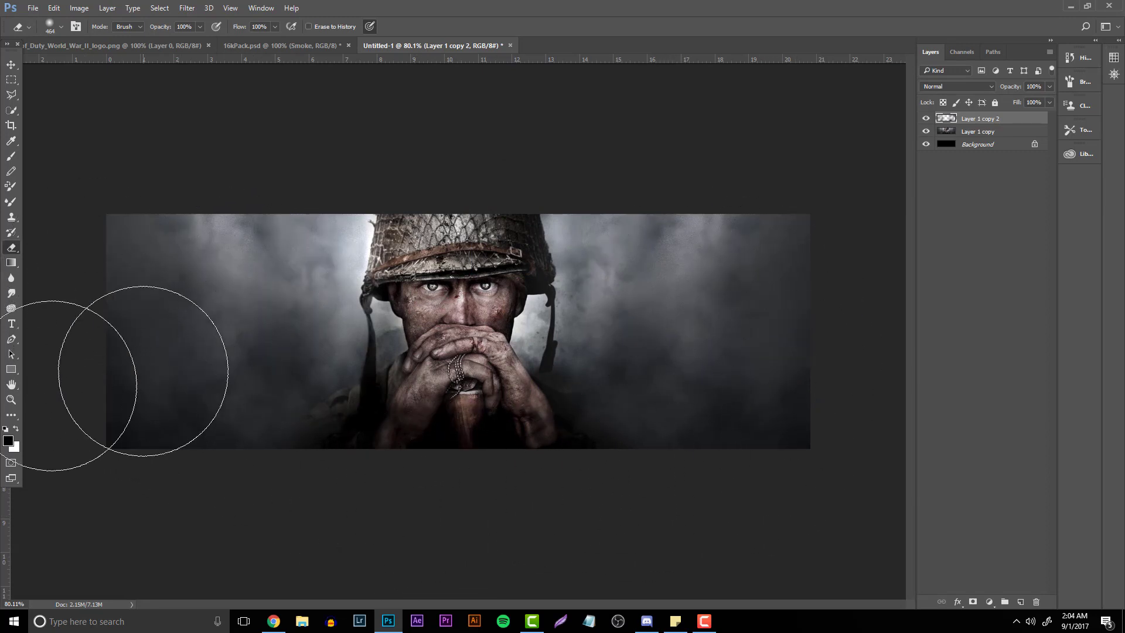
click(10, 400)
drag(633, 328, 635, 247)
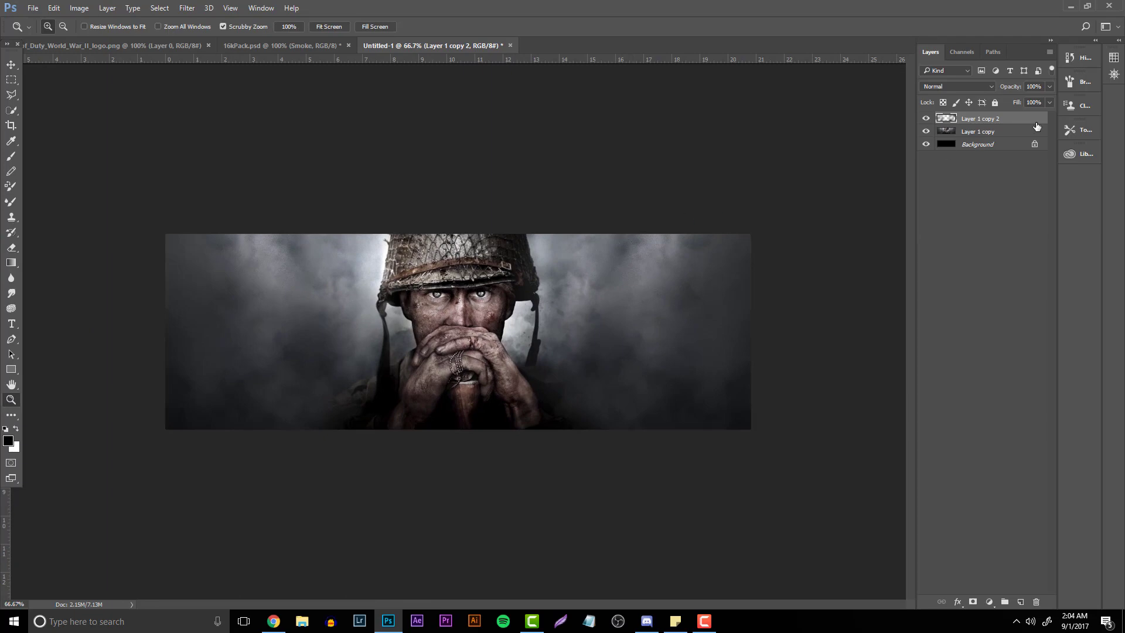
shift+click(1005, 131)
key(ctrl+e)
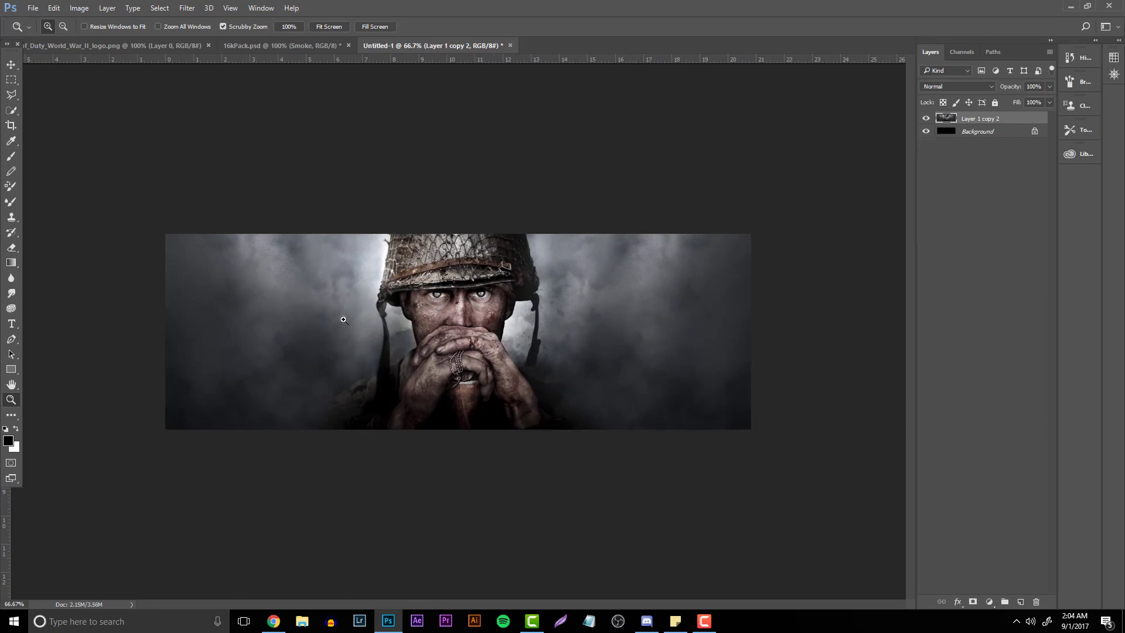
Add a new empty layer above Layer 1 copy 2 and clip it to the soldier image
drag(477, 329, 439, 260)
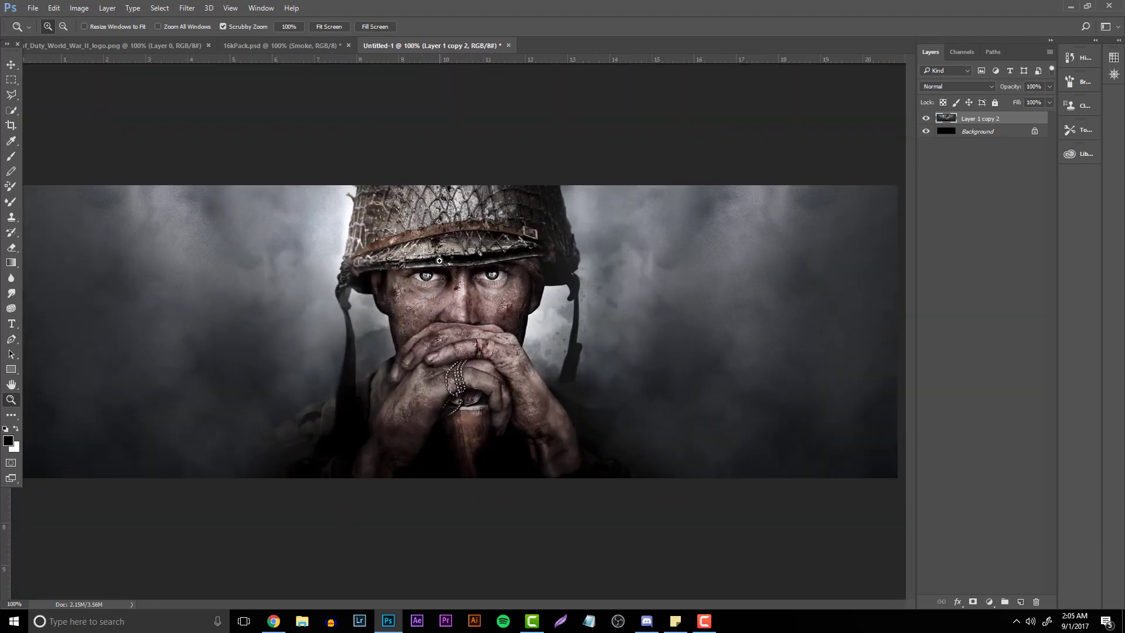
click(445, 264)
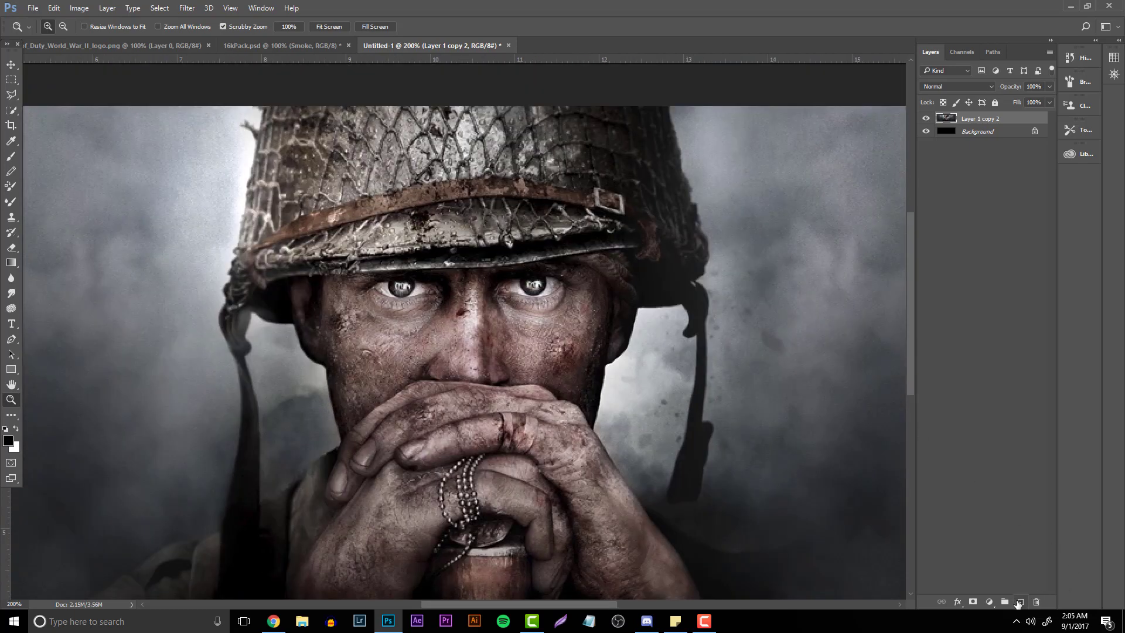
click(1020, 602)
click(525, 340)
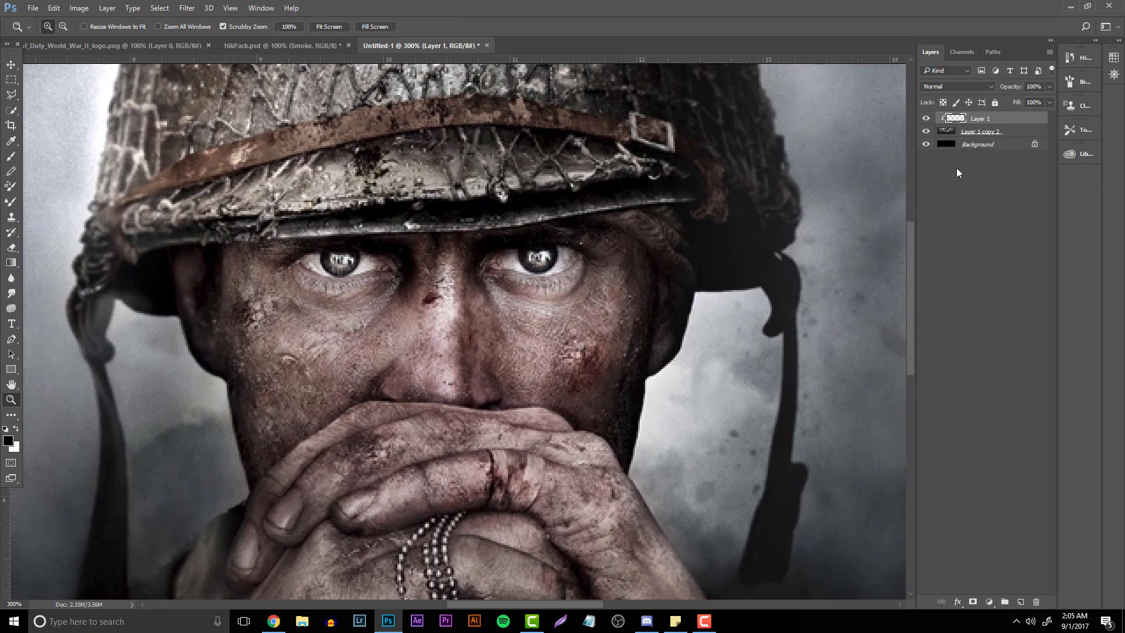
Draw a closed Pen path along the upper outline of the soldier's hands and around his lower face beneath the eyes
click(444, 436)
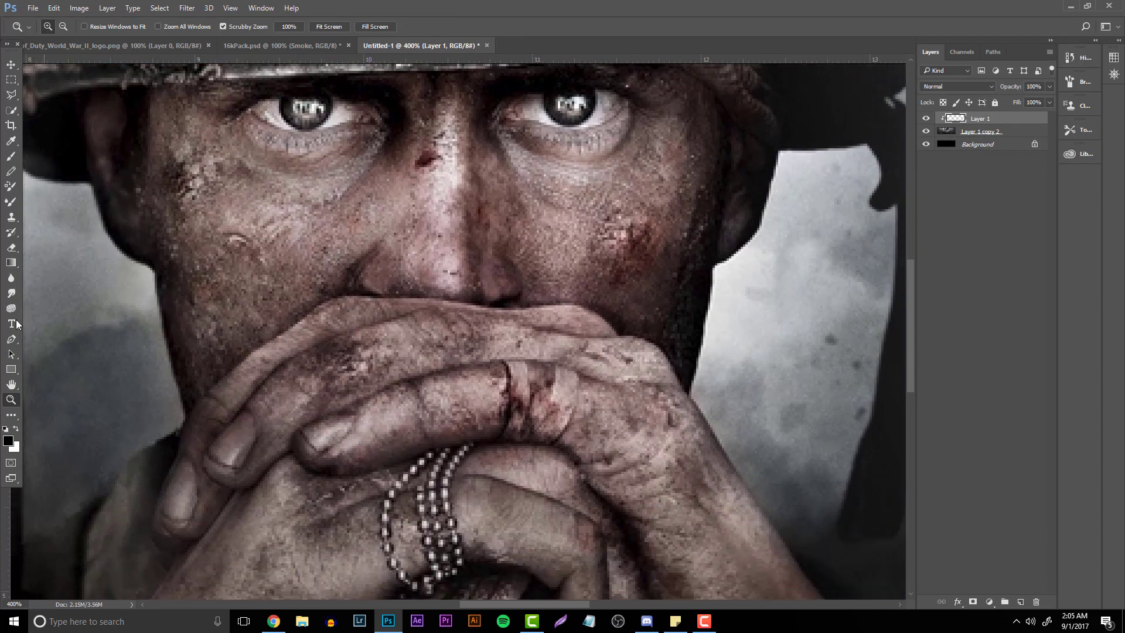
click(12, 337)
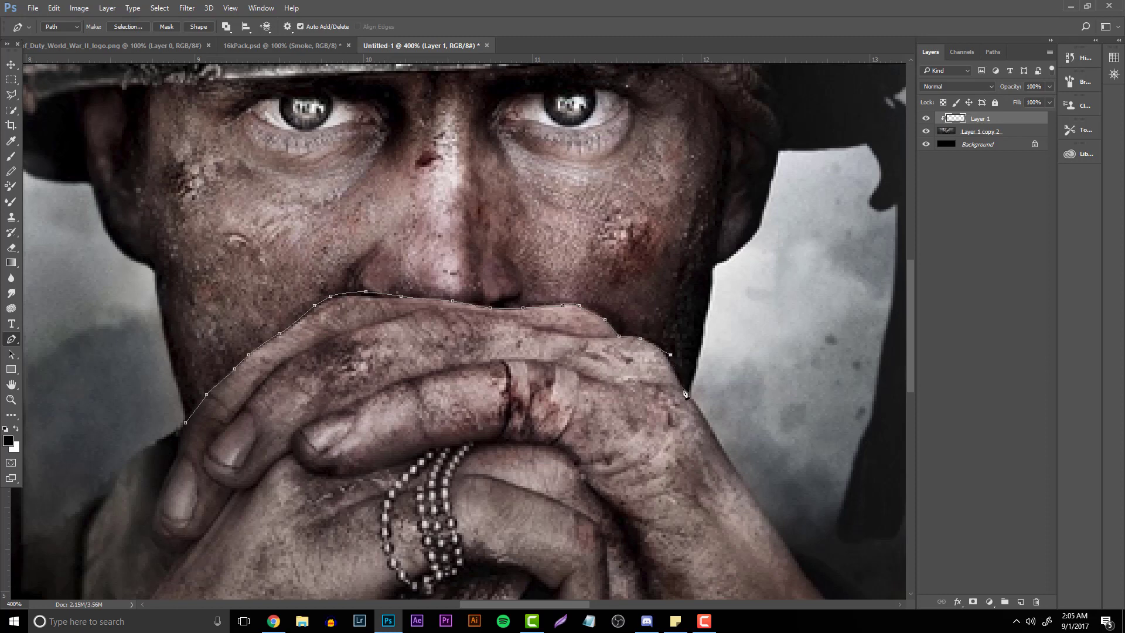
drag(673, 157, 595, 147)
drag(371, 155, 364, 154)
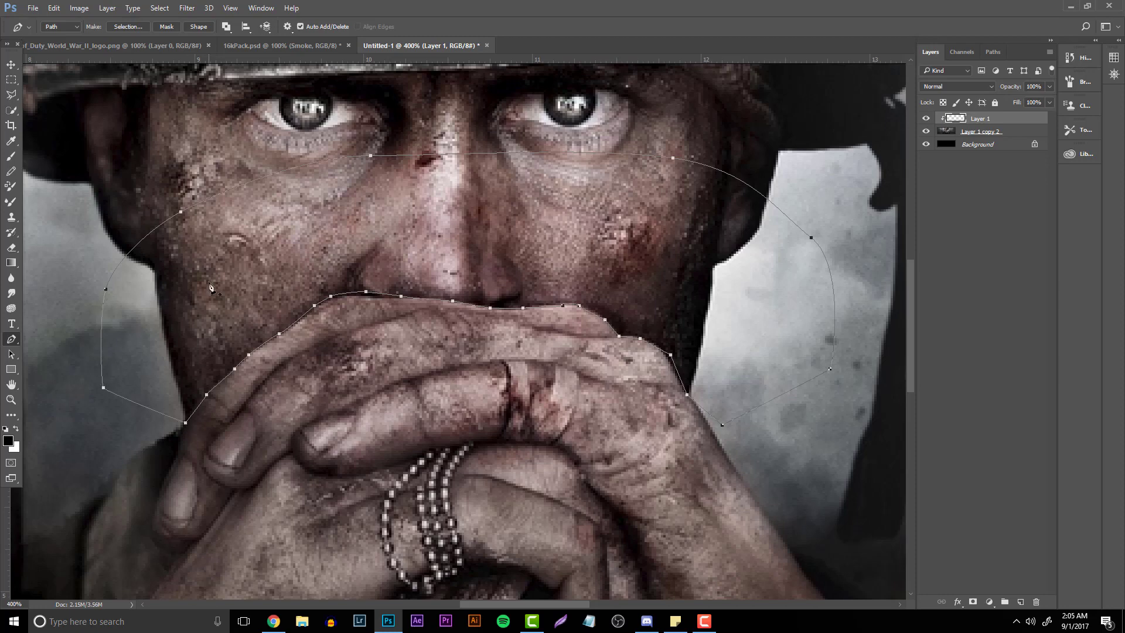
Fill the closed path over the lower face with the black foreground colour at 100% opacity, and delete the path
right_click(249, 269)
click(289, 350)
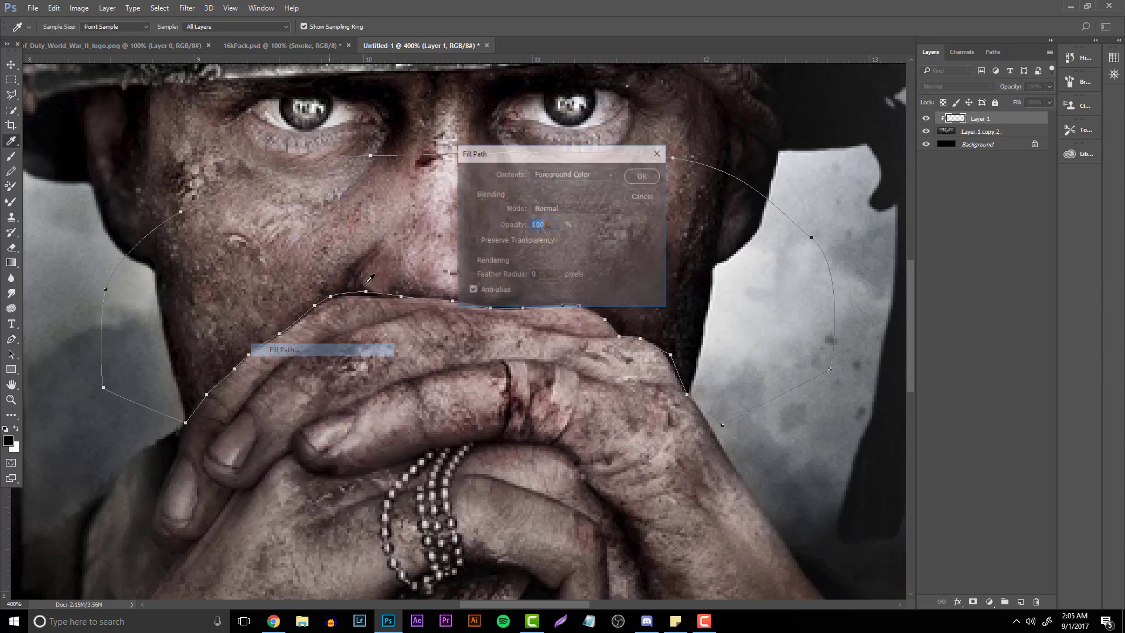
click(581, 174)
click(563, 177)
click(643, 175)
right_click(461, 245)
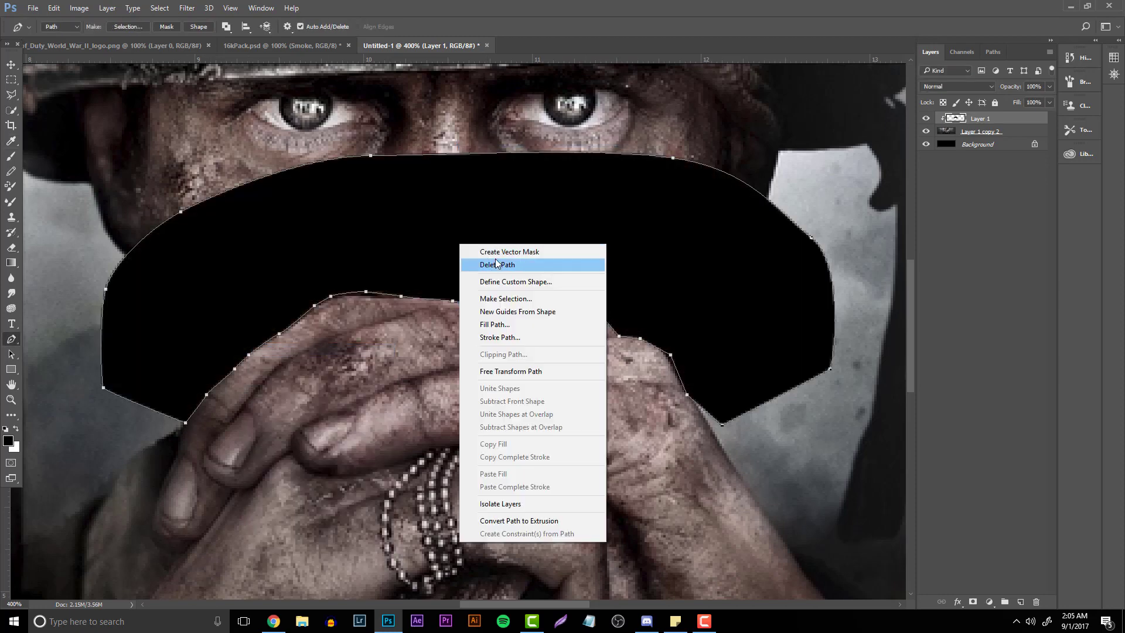
click(496, 264)
Set Layer 1 to Overlay and erase most of its black fill with a 73 px soft eraser, leaving shading above the hands
click(980, 86)
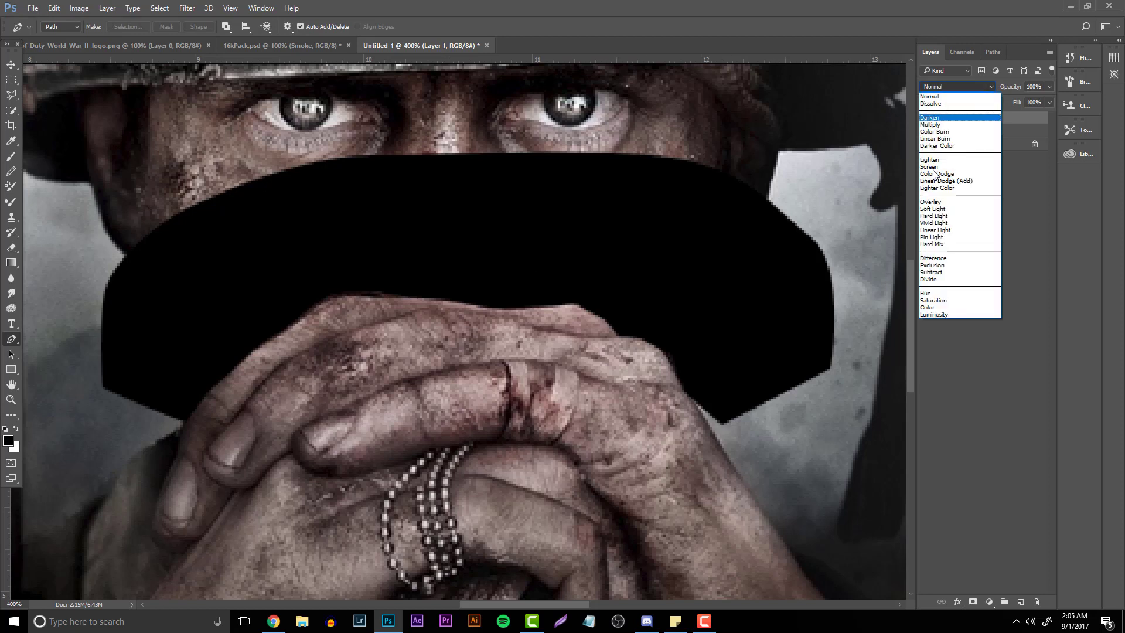
click(942, 202)
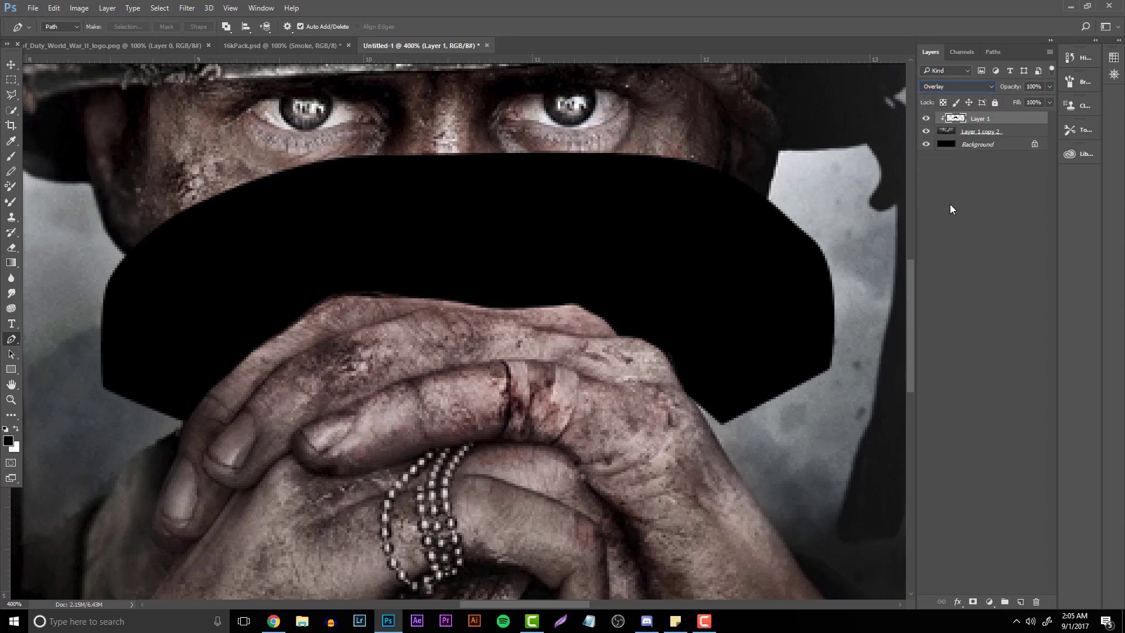
key(e)
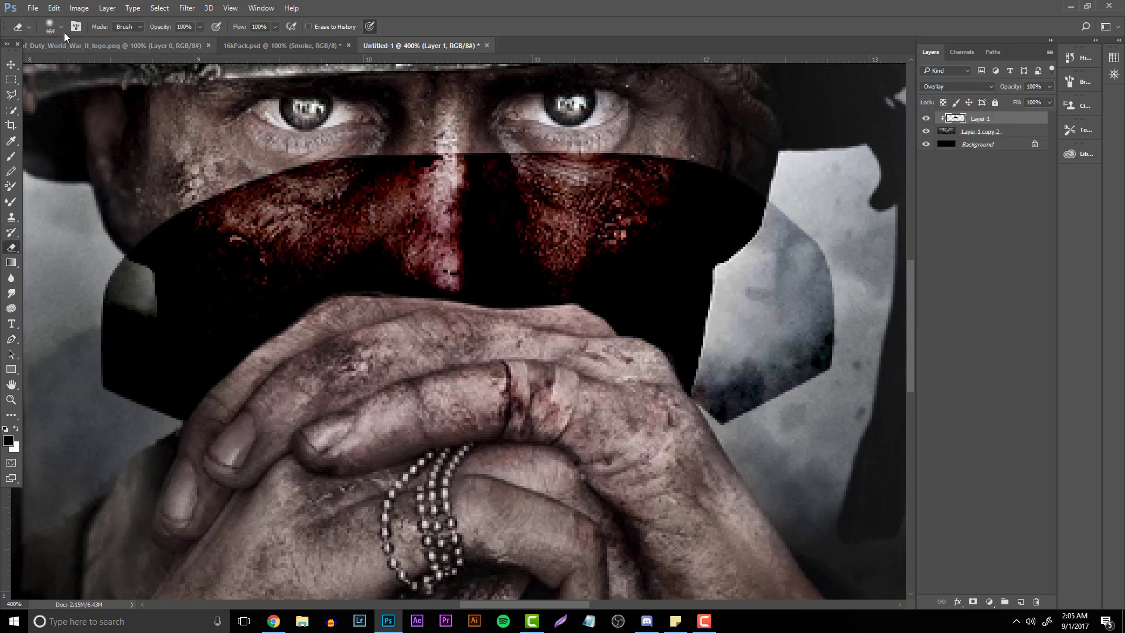
click(60, 27)
drag(98, 64, 88, 63)
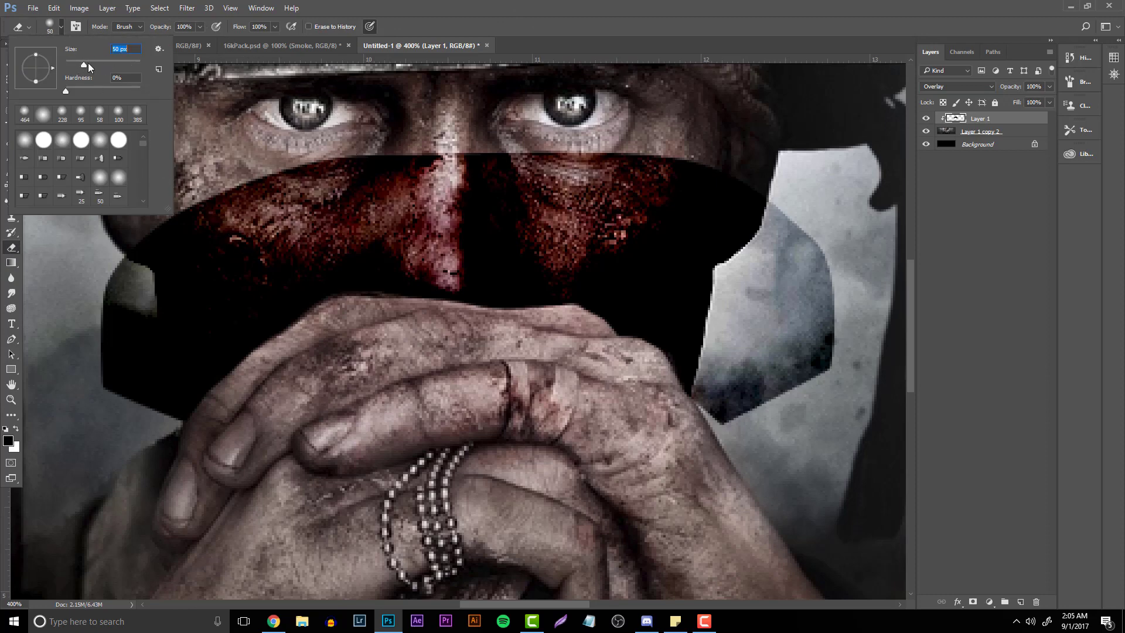
mouse_move(378, 143)
mouse_down()
mouse_move(187, 153)
mouse_move(587, 158)
mouse_move(370, 193)
mouse_move(627, 209)
mouse_move(758, 303)
mouse_move(803, 412)
mouse_move(754, 431)
mouse_move(803, 413)
mouse_move(625, 173)
mouse_move(760, 193)
mouse_move(265, 167)
mouse_move(63, 326)
mouse_move(96, 439)
mouse_move(172, 461)
mouse_move(152, 482)
mouse_move(193, 287)
mouse_move(234, 257)
mouse_move(189, 322)
mouse_up()
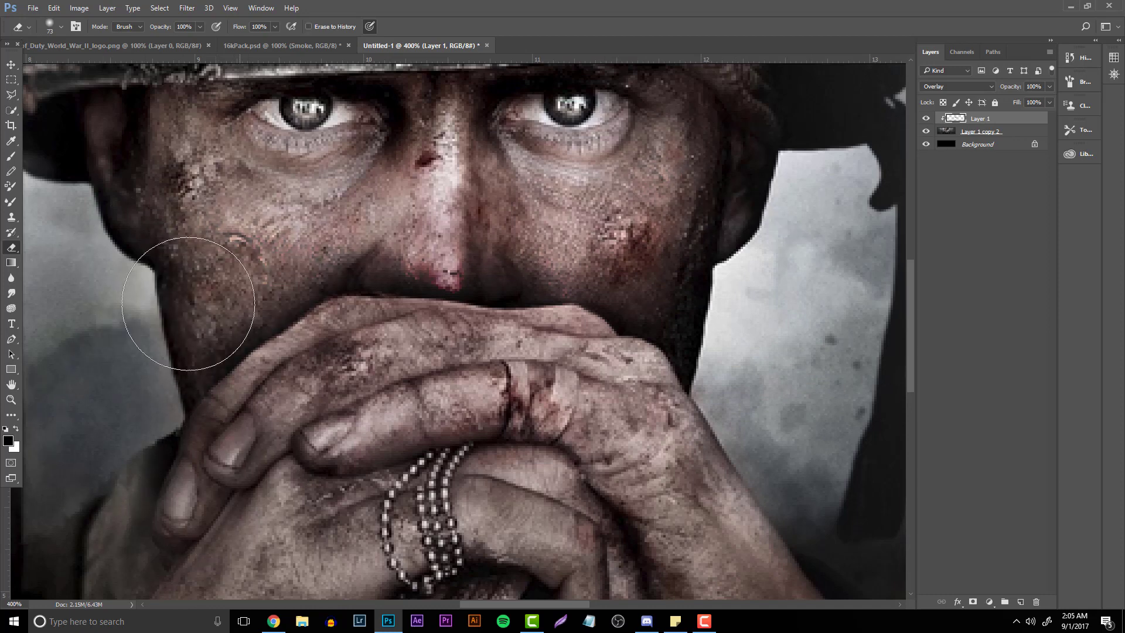
Soften the remaining shading around the nose and cheeks with a 177 px soft eraser at 0% hardness
click(11, 400)
alt+click(456, 313)
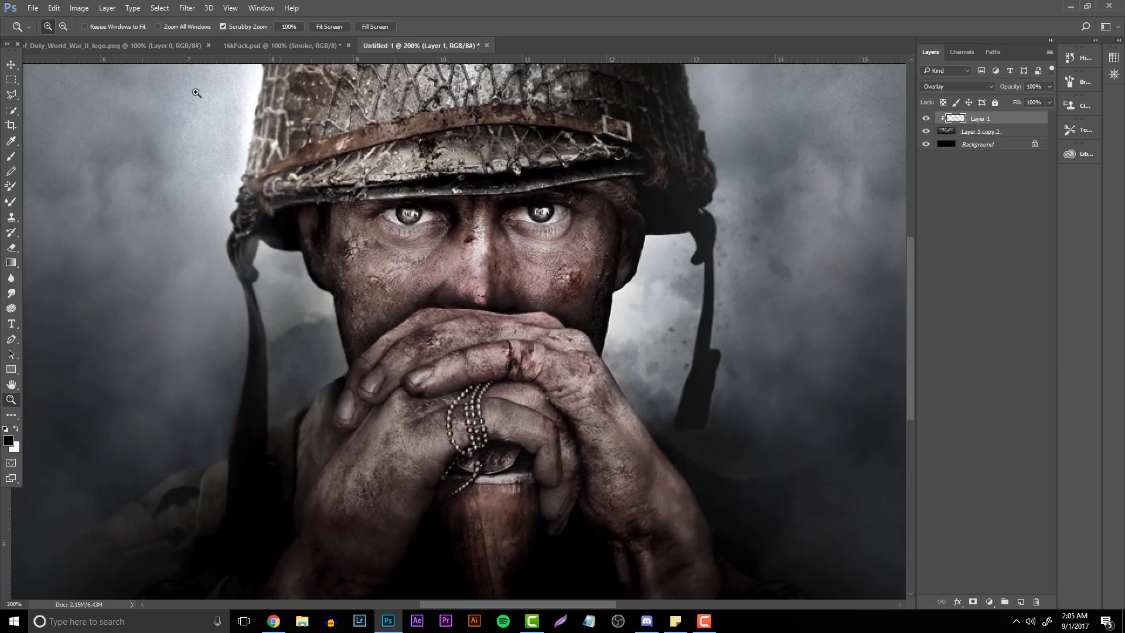
key(e)
click(55, 29)
drag(88, 65, 113, 64)
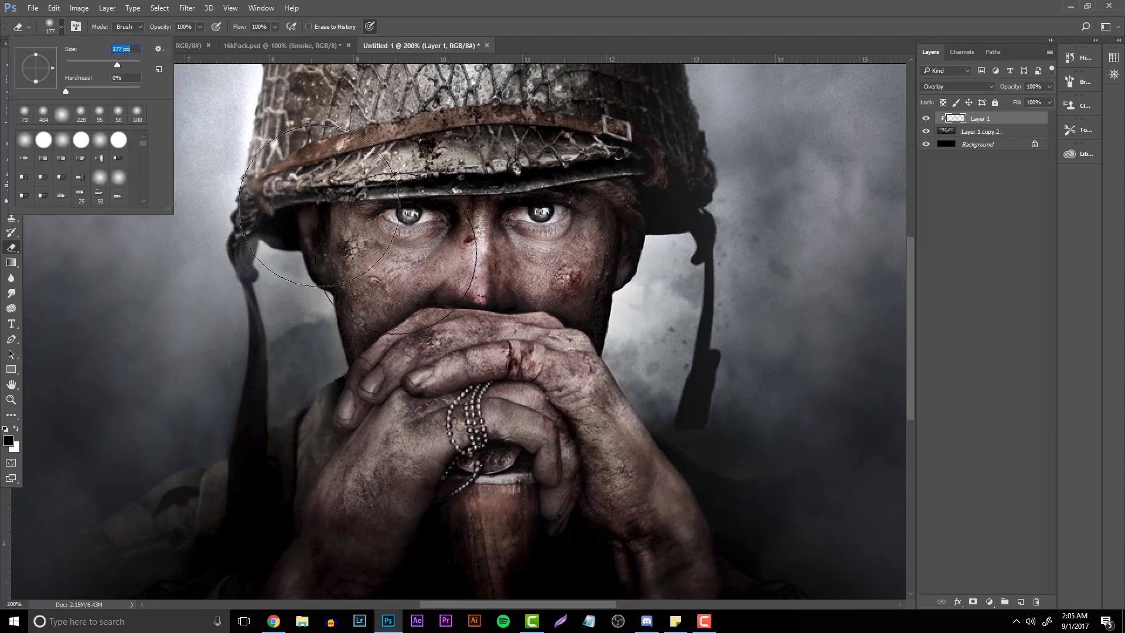
click(431, 221)
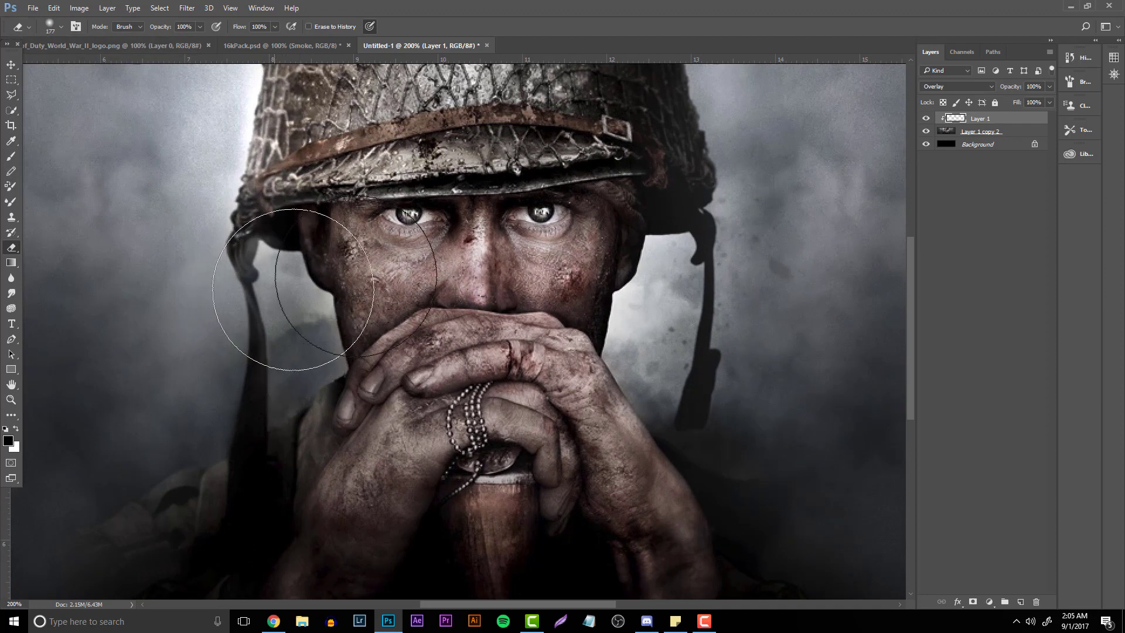
Compare the soldier's face with the Layer 1 shading hidden and shown
click(926, 119)
click(927, 119)
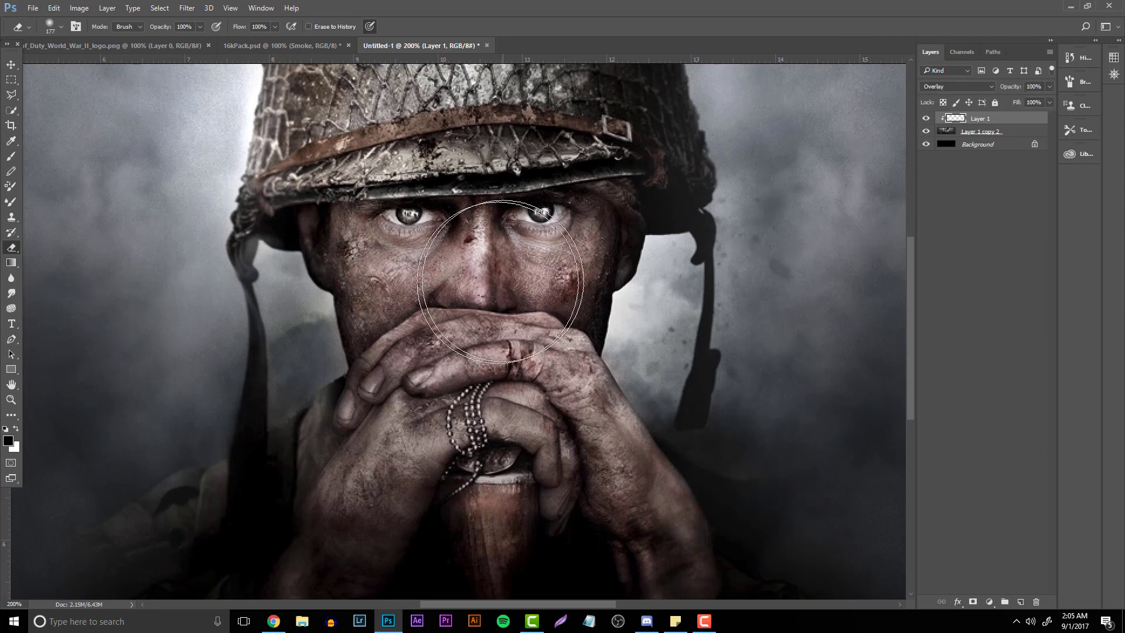
click(927, 119)
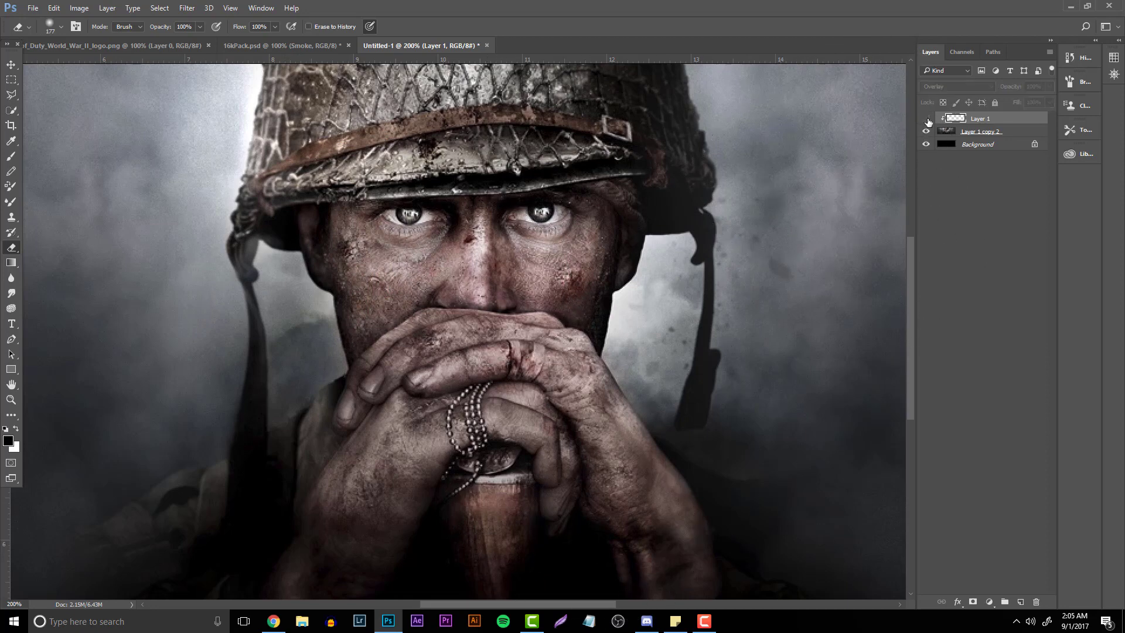
click(926, 119)
Add a clipped layer above Layer 1 copy 2 and draw a closed Pen path around the wooden handle and gap beneath the fingers
scroll(622, 339, down, 2)
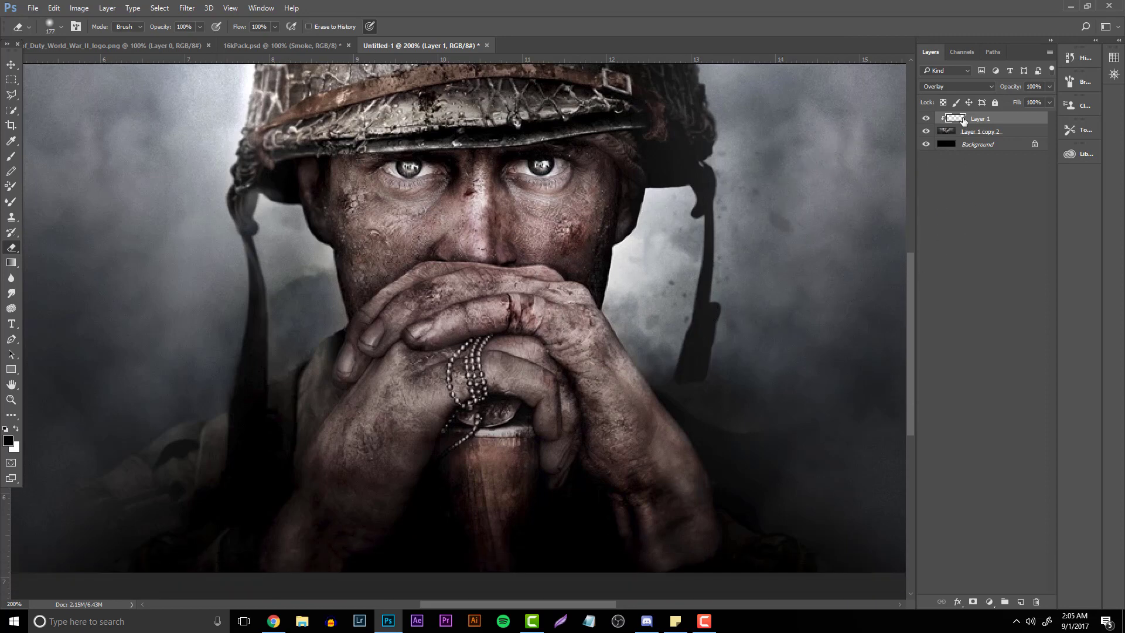
click(975, 134)
click(1020, 603)
scroll(477, 428, down, 5)
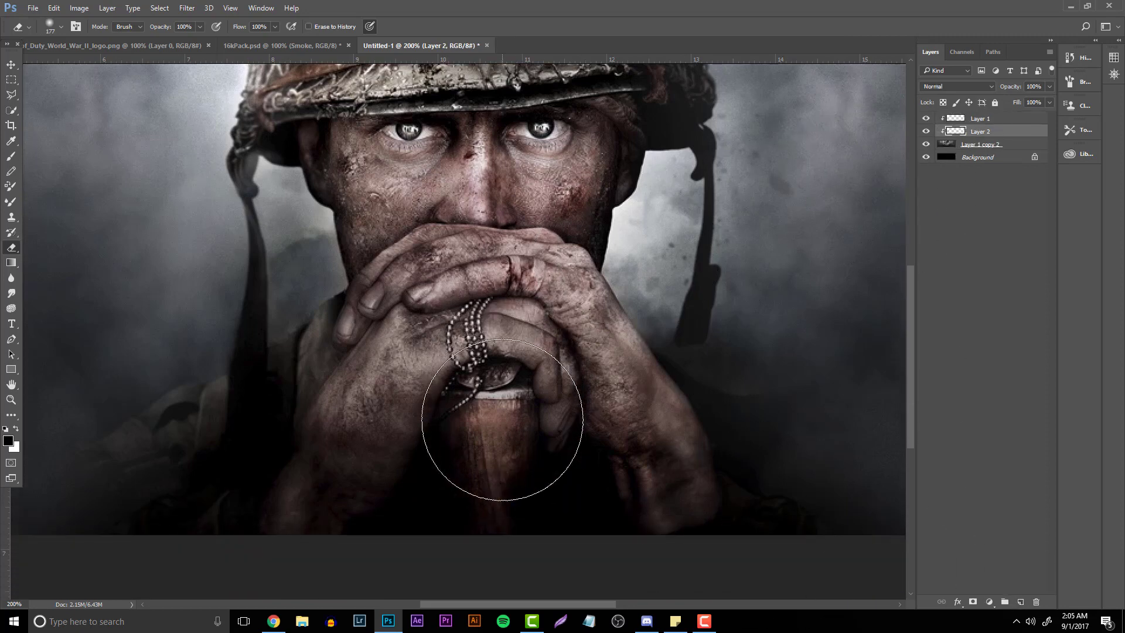
key(z)
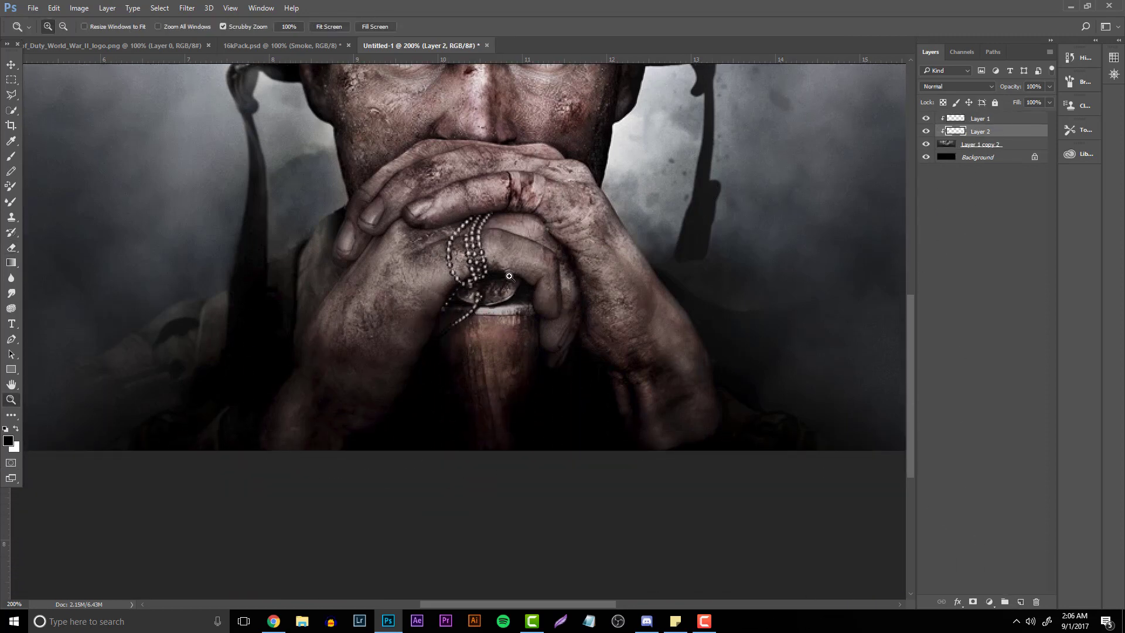
click(480, 299)
scroll(363, 208, down, 2)
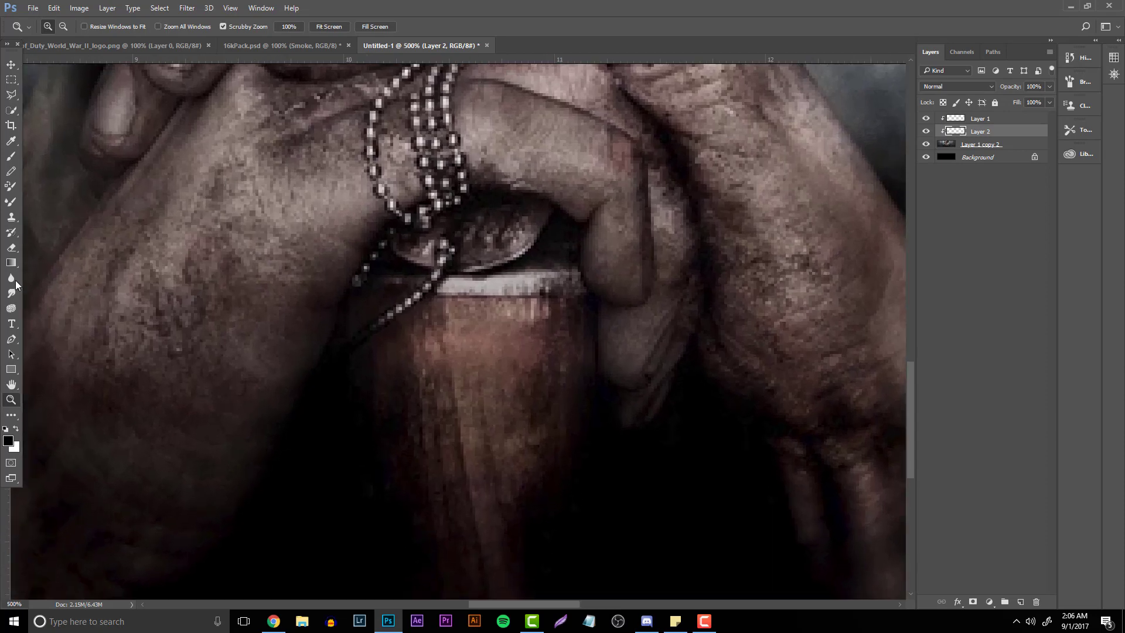
click(11, 338)
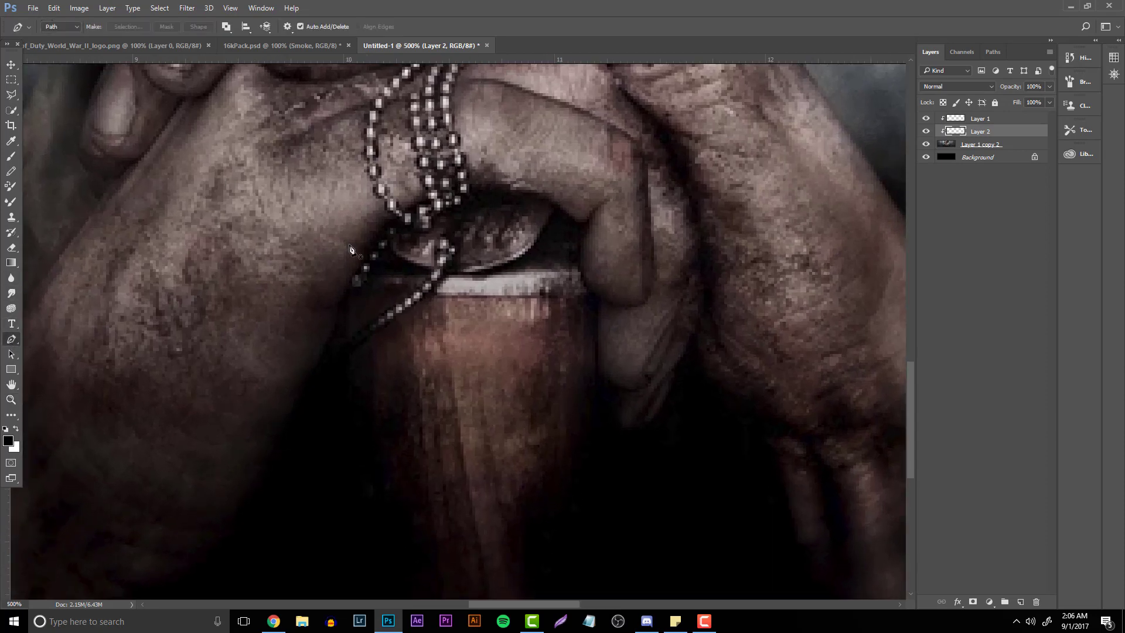
click(423, 210)
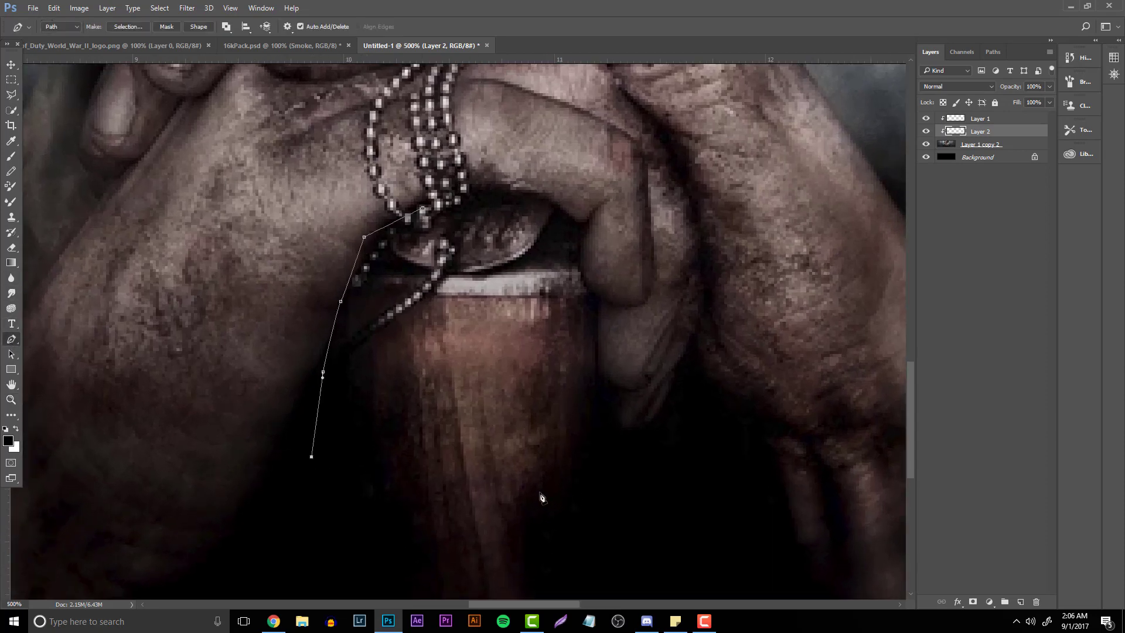
drag(561, 494, 602, 481)
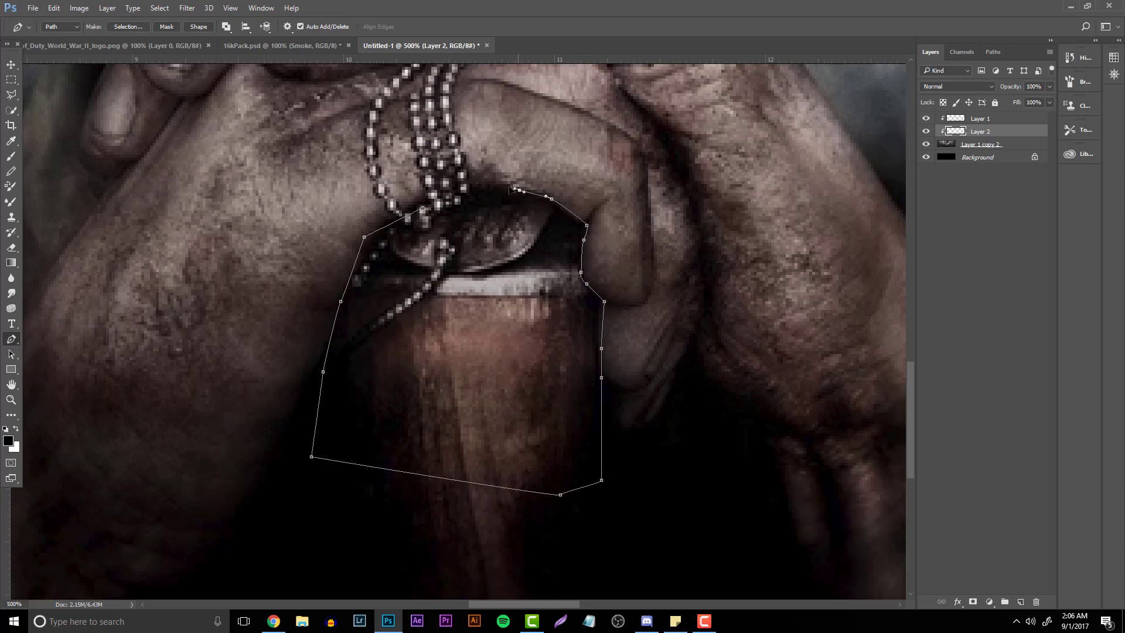
Fill the path around the handle with black on Layer 2 and delete the path
right_click(442, 217)
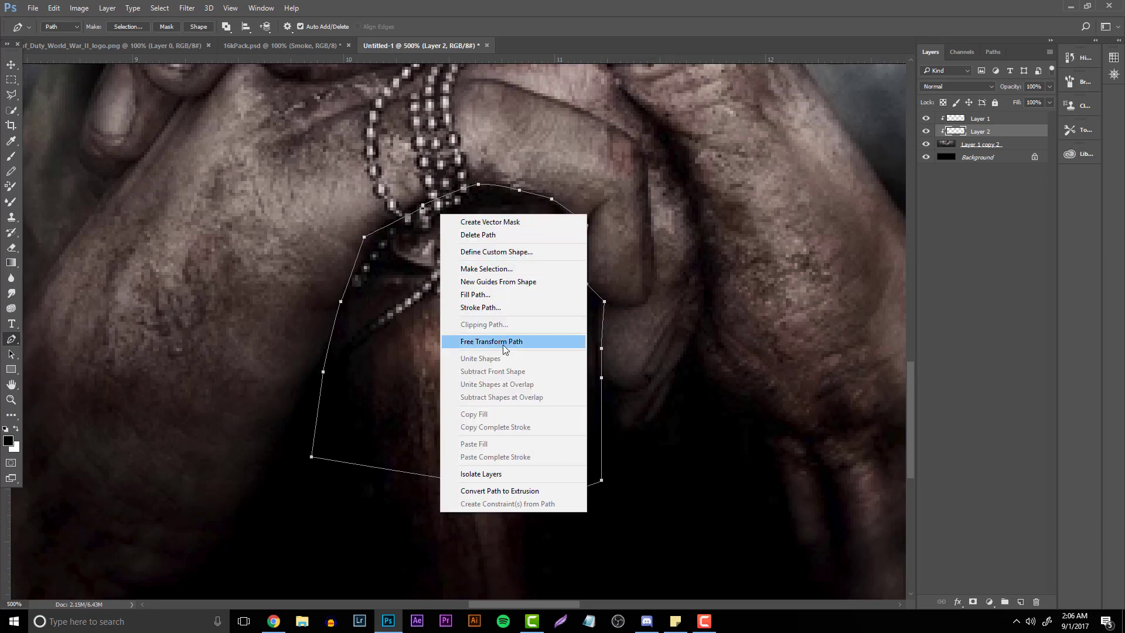
click(508, 293)
key(Return)
right_click(601, 237)
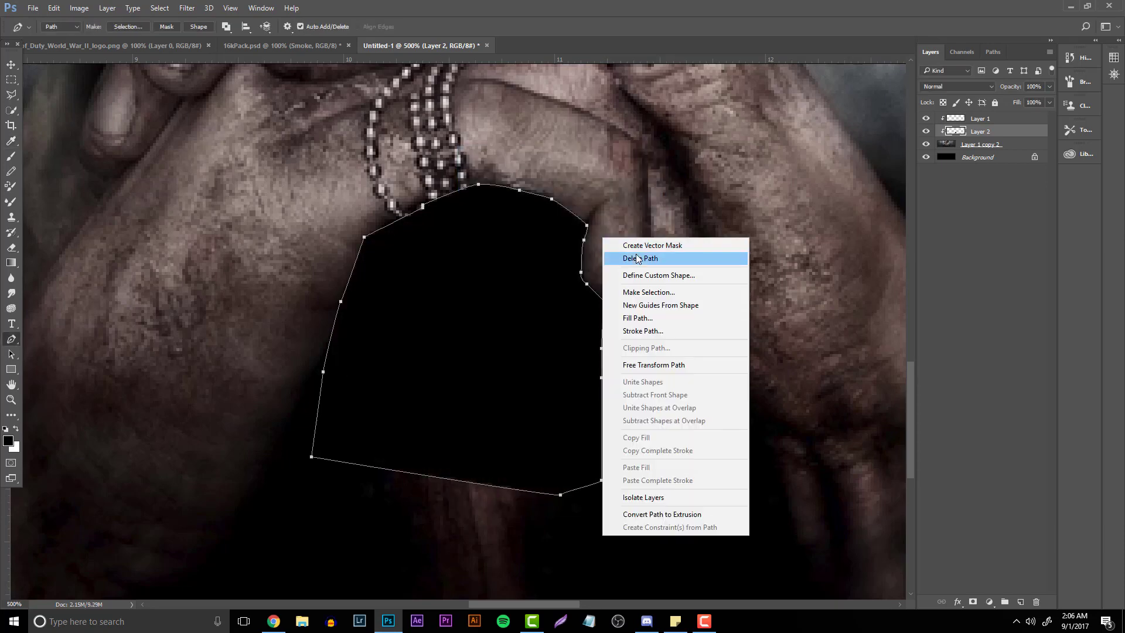
click(706, 259)
Erase most of Layer 2's black fill with the 177 px soft eraser, leaving shadow beneath the fingers, and check its effect on the whole header
key(e)
mouse_move(390, 345)
mouse_down()
mouse_move(487, 528)
mouse_move(495, 515)
mouse_up()
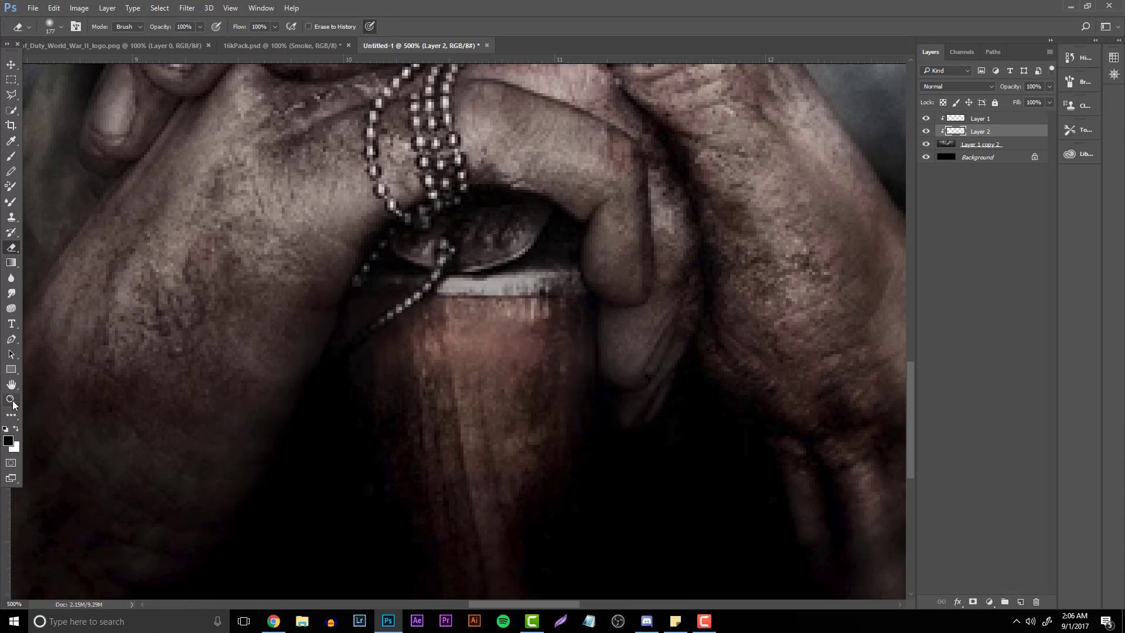
key(z)
key(ctrl+minus)
key(ctrl+minus)
key(ctrl+minus)
key(ctrl+minus)
key(ctrl+minus)
key(ctrl+minus)
drag(410, 309, 491, 287)
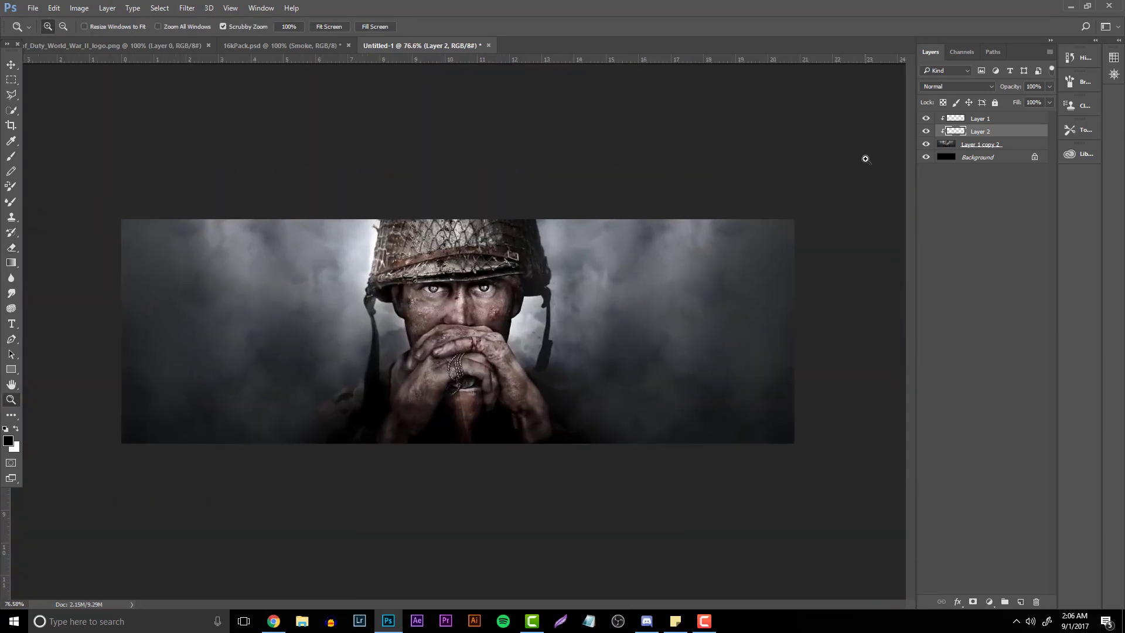
click(925, 134)
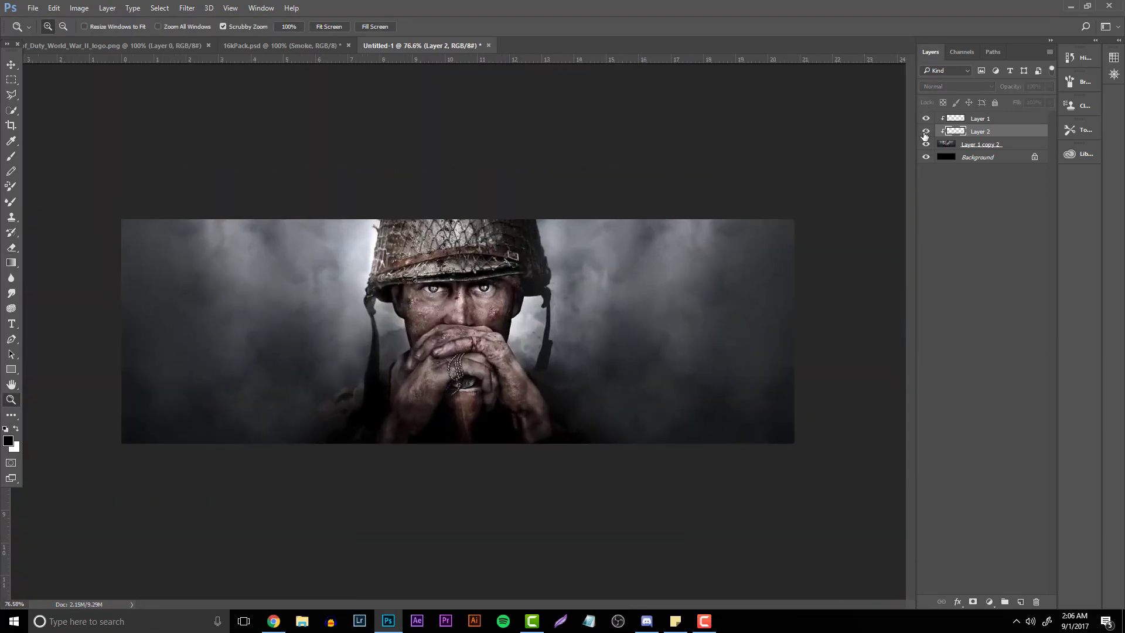
Add another clipped layer above Layer 1 copy 2 and draw a closed Pen path over the upper face, following the helmet brim
click(467, 361)
click(438, 258)
click(437, 258)
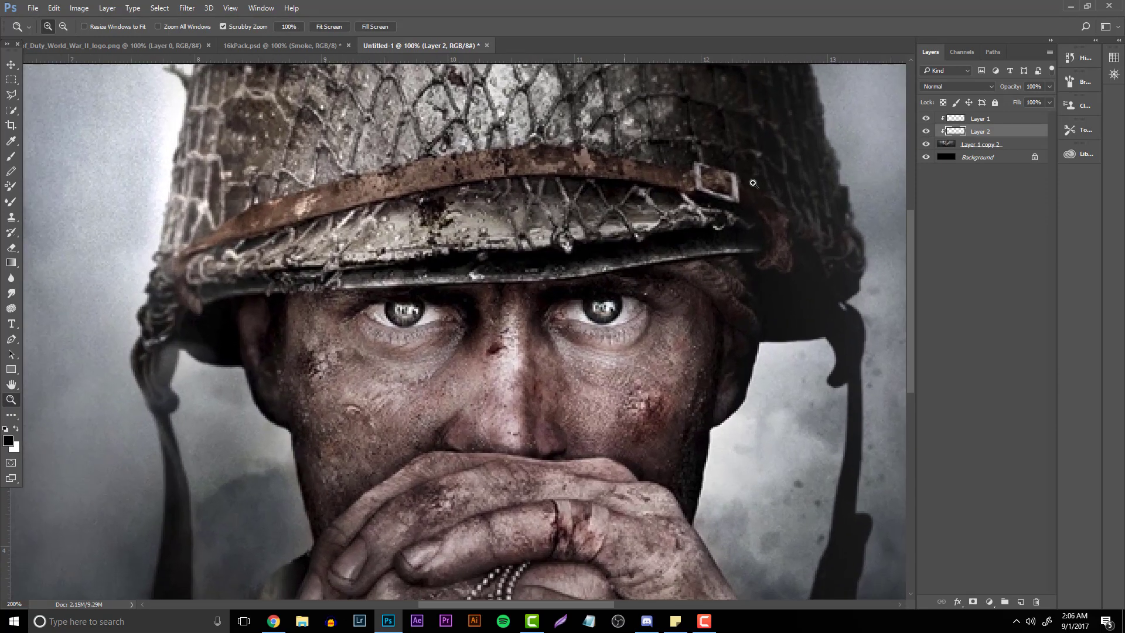
click(980, 144)
click(1021, 602)
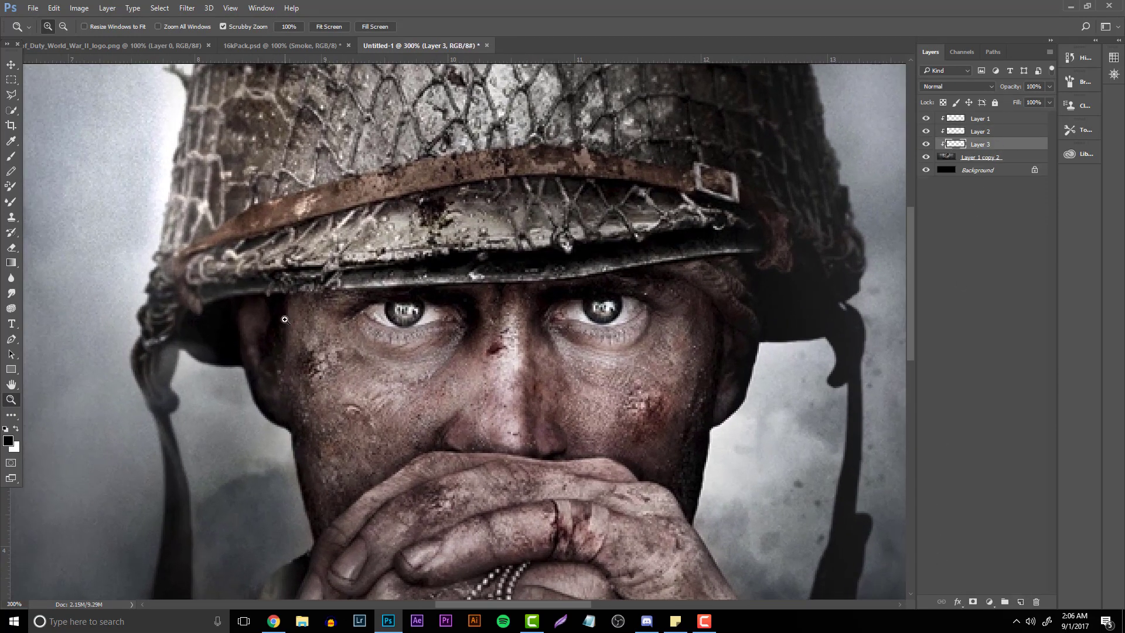
click(10, 339)
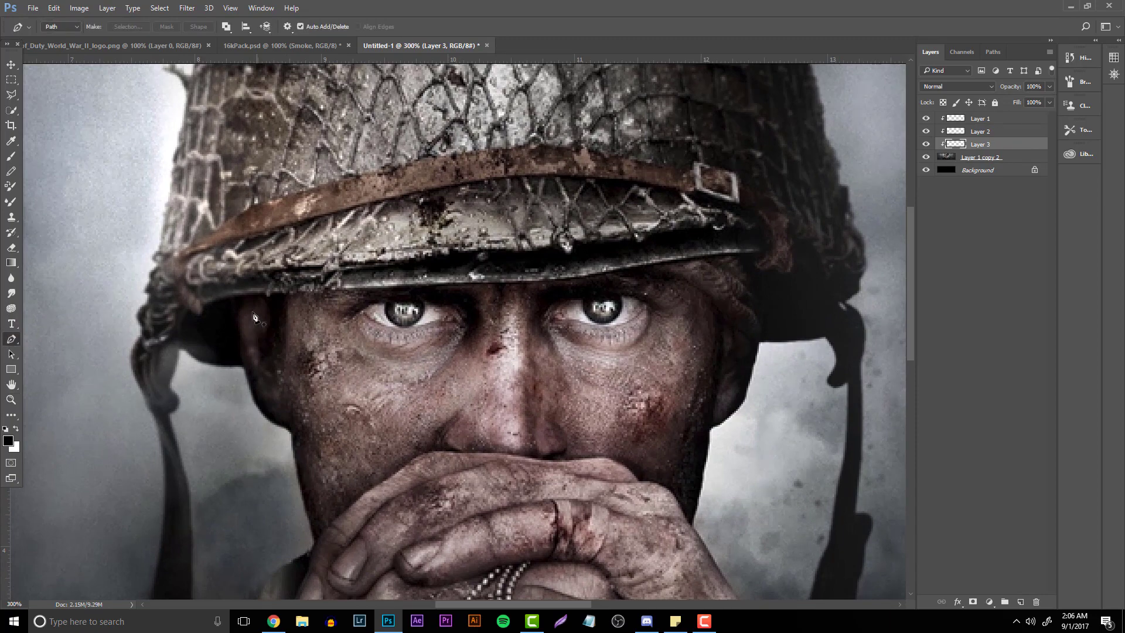
click(217, 300)
click(231, 418)
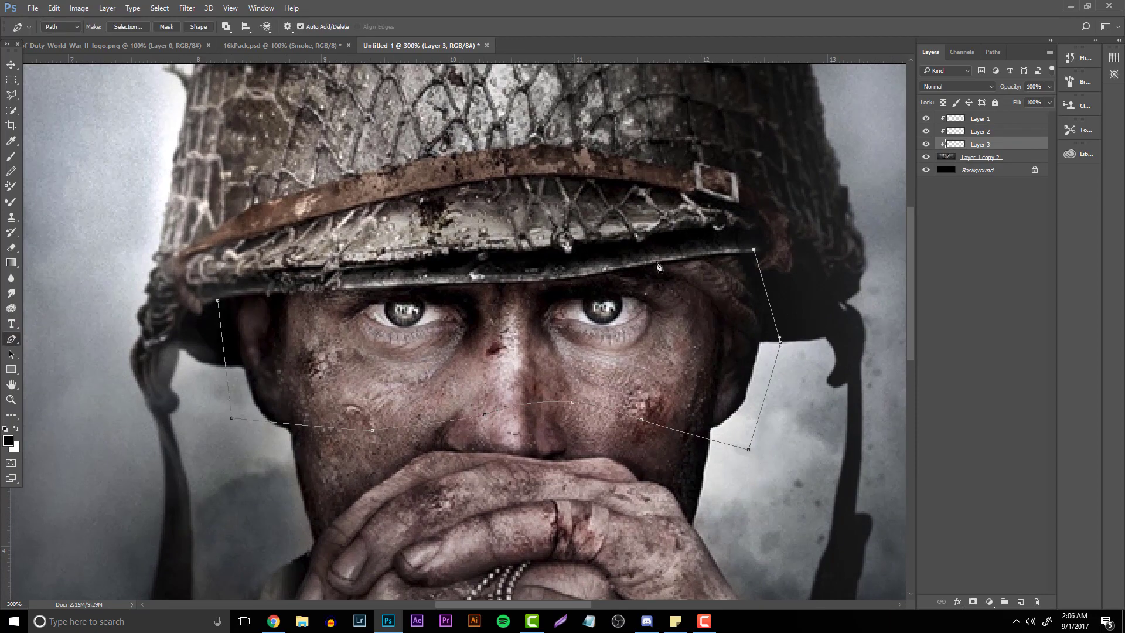
drag(577, 277, 558, 273)
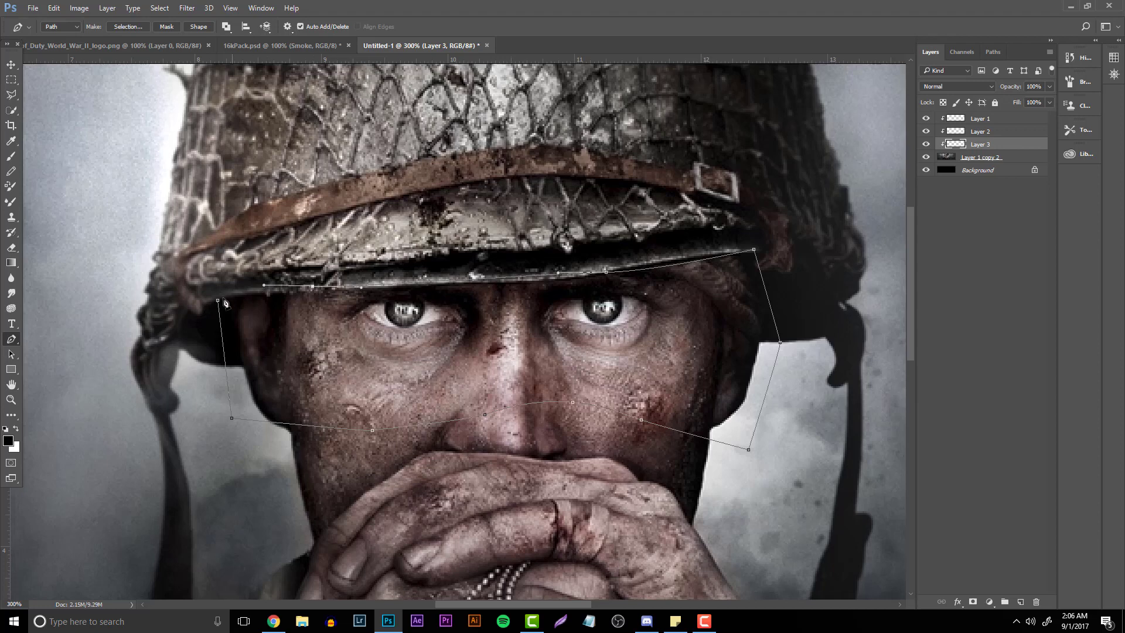
Fill the upper-face path with black on Layer 3 and delete the path
right_click(269, 319)
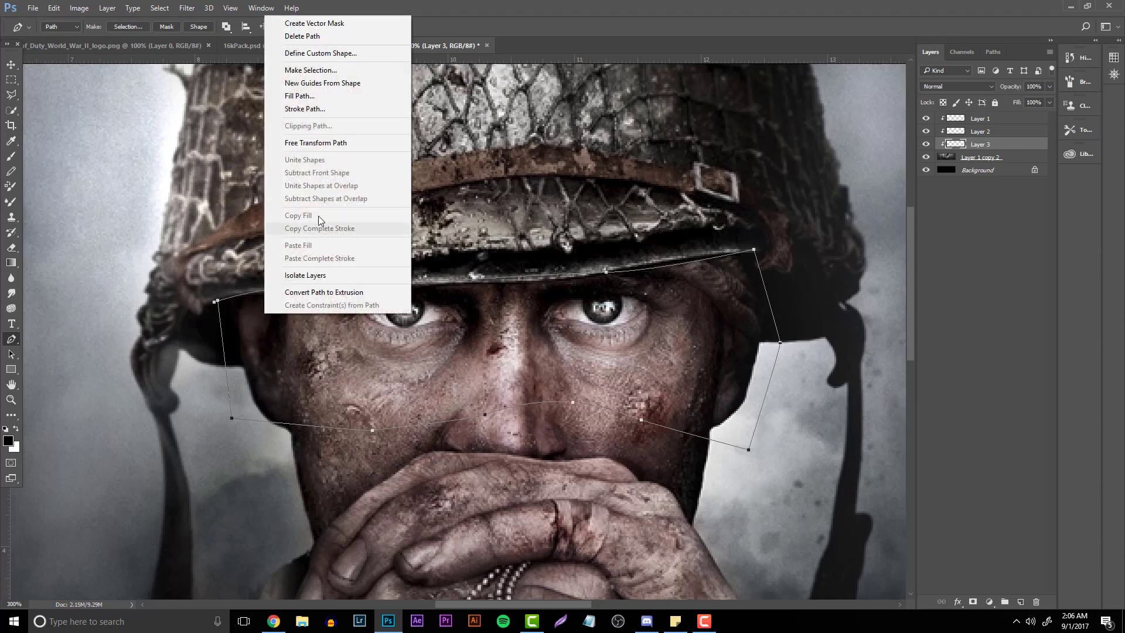
click(311, 109)
click(645, 175)
right_click(574, 258)
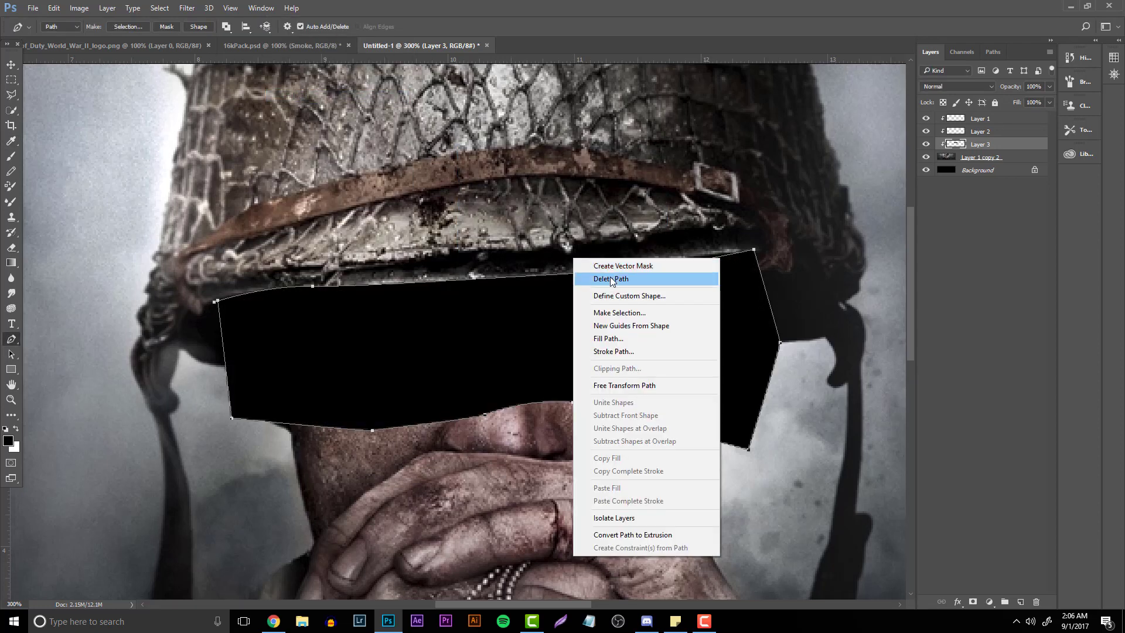
click(621, 279)
Erase most of Layer 3's black fill with the 177 px soft eraser, leaving a shadow under the helmet brim at 100% layer opacity
key(e)
mouse_move(839, 247)
mouse_down()
mouse_move(840, 400)
mouse_move(283, 493)
mouse_move(110, 403)
mouse_move(160, 476)
mouse_move(162, 380)
mouse_move(156, 406)
mouse_up()
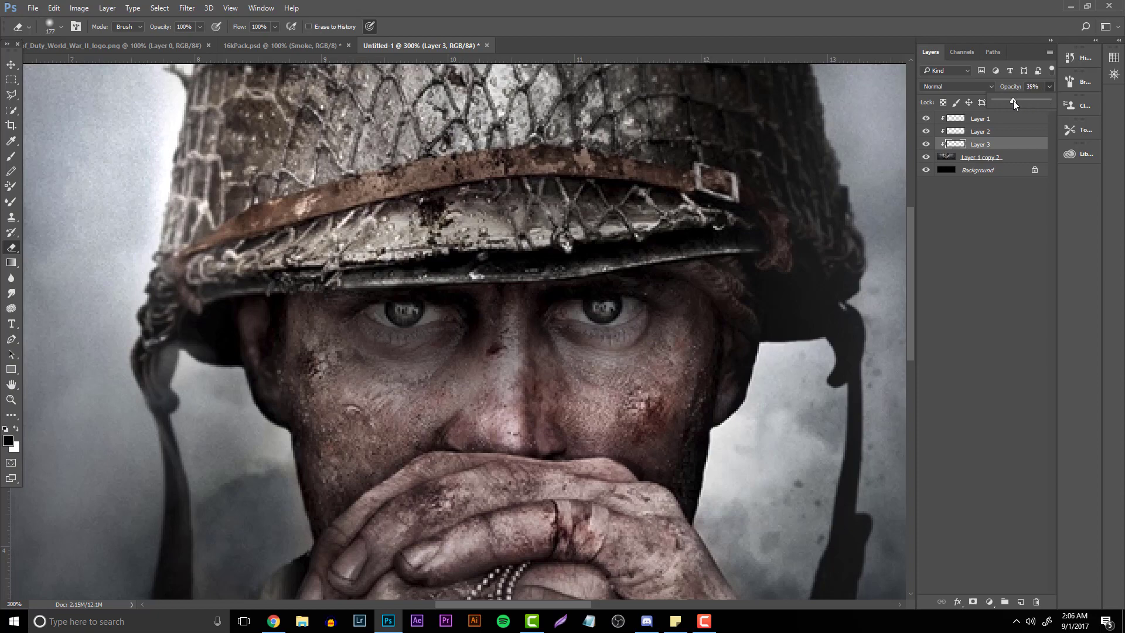
drag(1014, 100, 1051, 104)
mouse_move(668, 318)
mouse_down()
mouse_move(602, 400)
mouse_move(507, 398)
mouse_move(495, 347)
mouse_move(503, 409)
mouse_up()
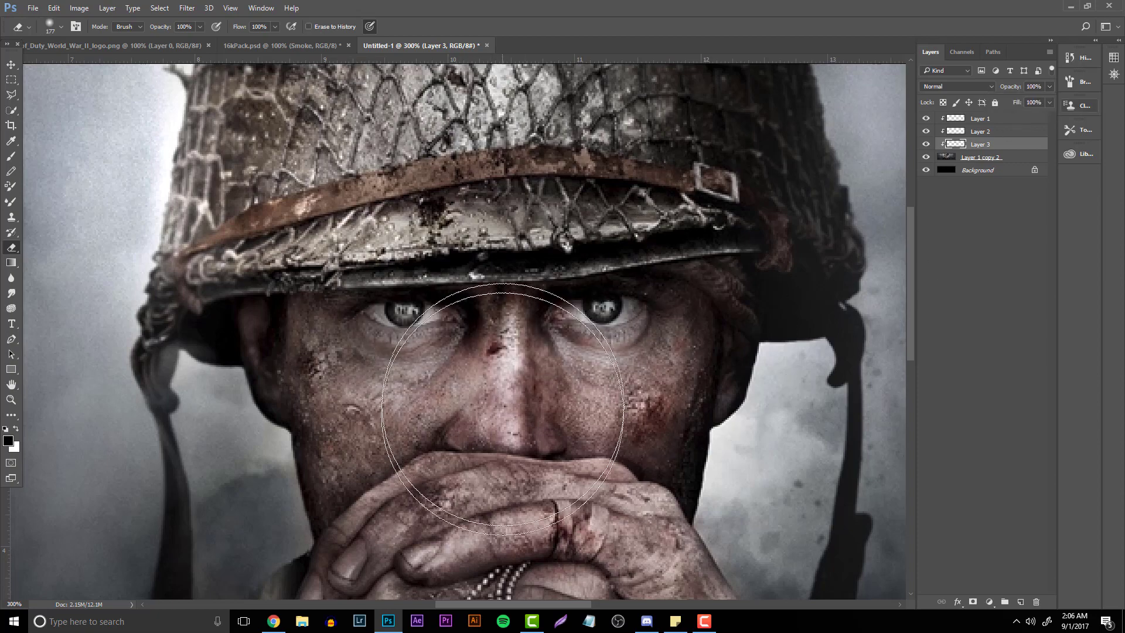
click(10, 399)
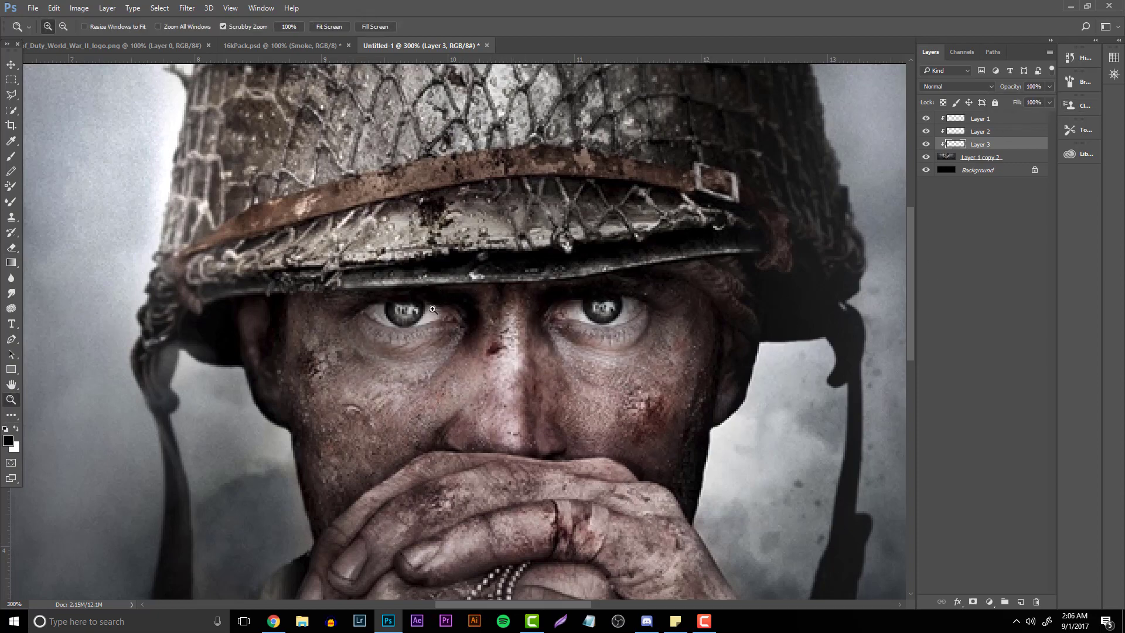
key(ctrl+1)
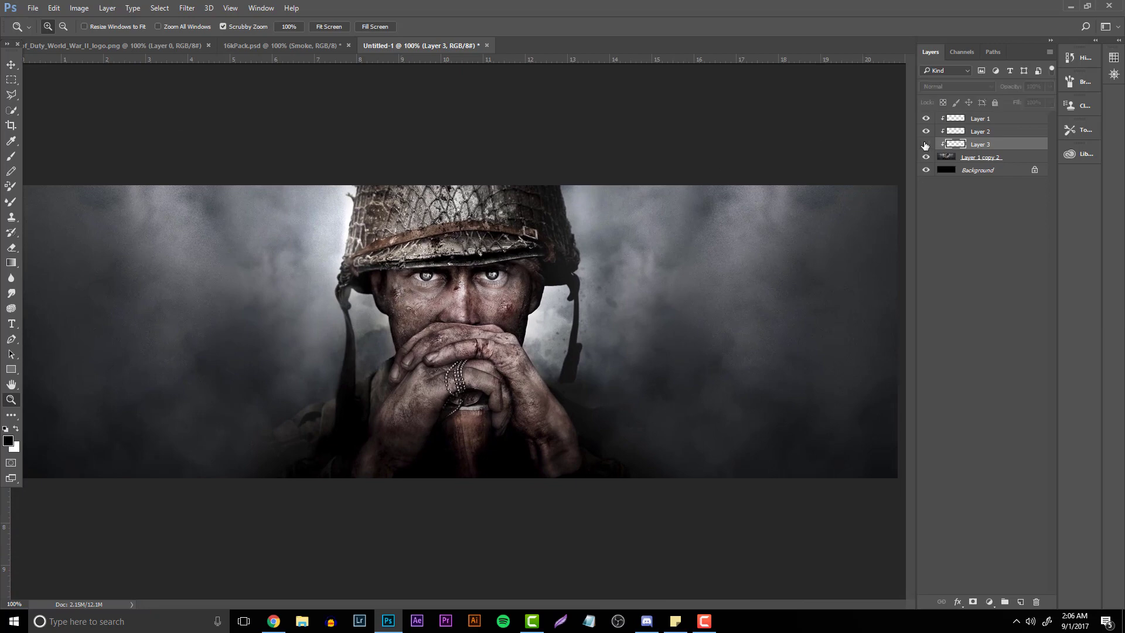
Check the shadows on the soldier's face and hands close up and on the whole header at 100% zoom
click(457, 314)
key(e)
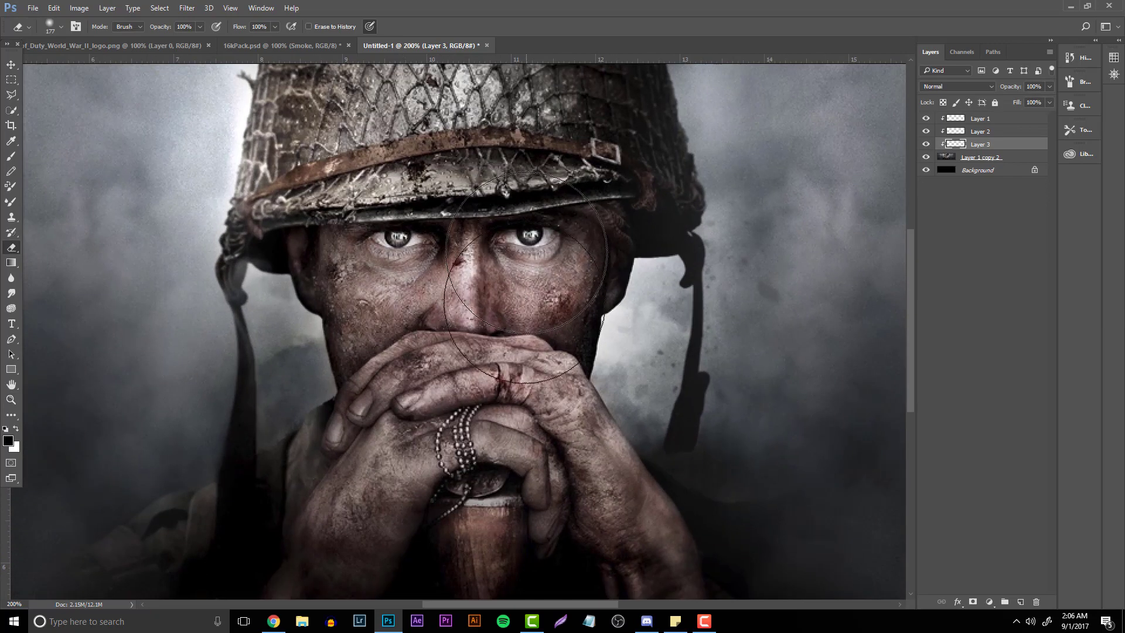
click(11, 399)
key(ctrl+minus)
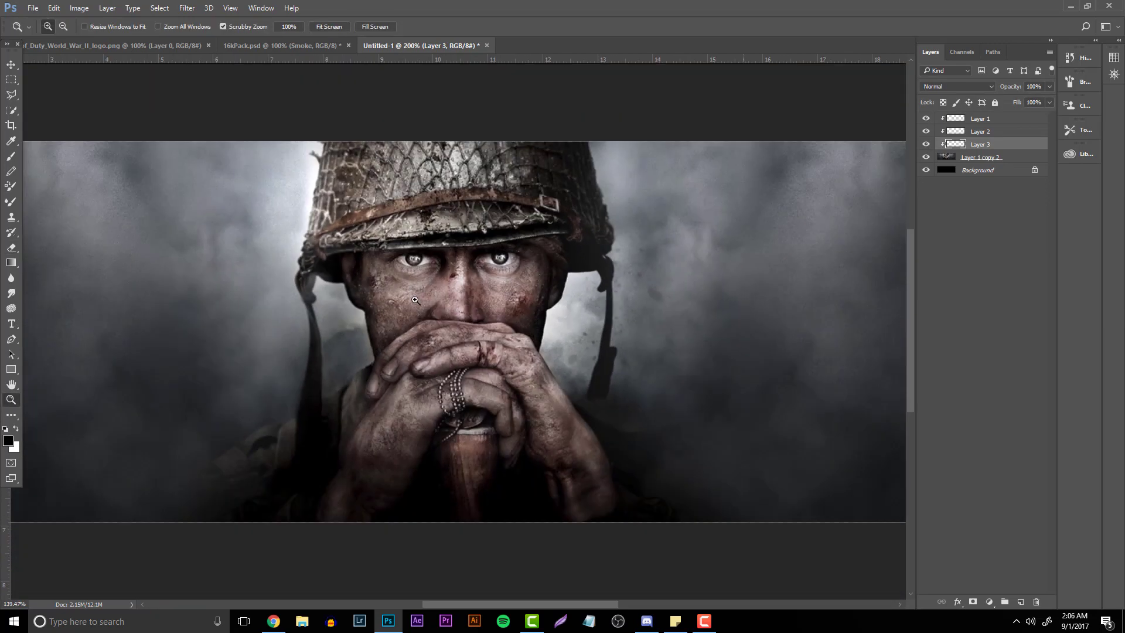
key(ctrl+plus)
key(ctrl+minus)
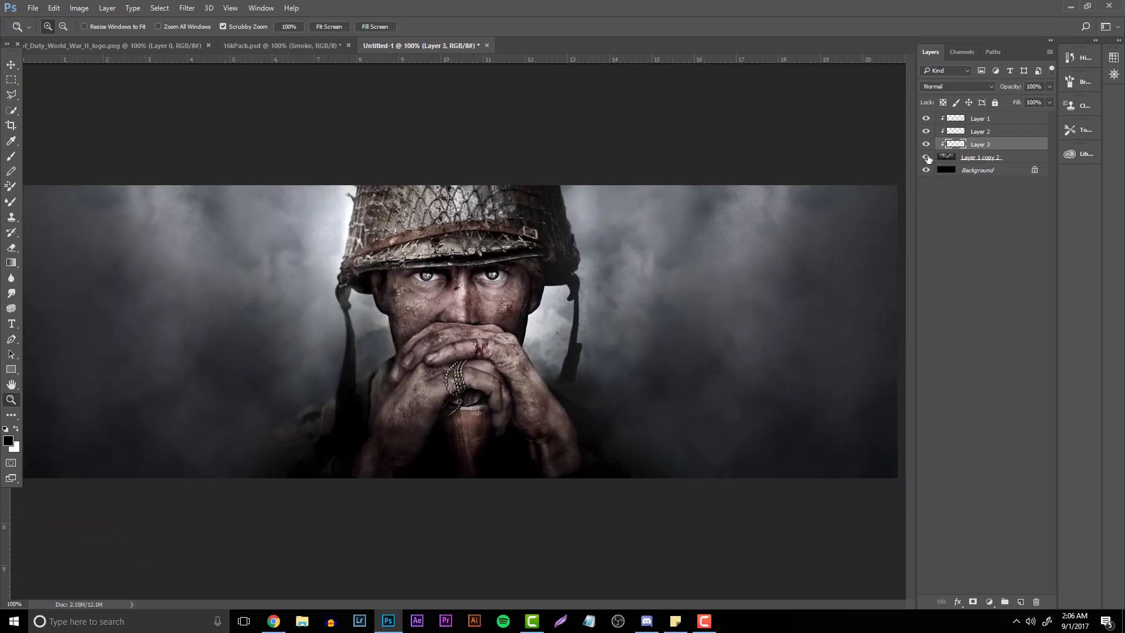
Rename the three clipped layers Layer 1, Layer 2 and Layer 3 as Shadows
click(998, 119)
double_click(990, 119)
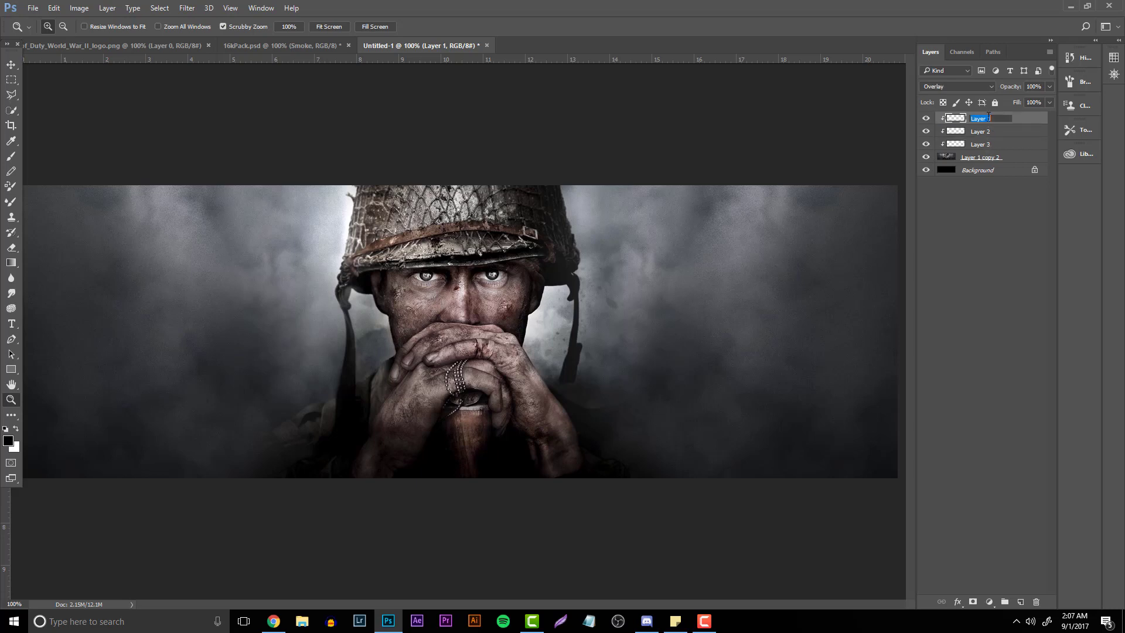
text(Shadows)
key(Return)
double_click(978, 133)
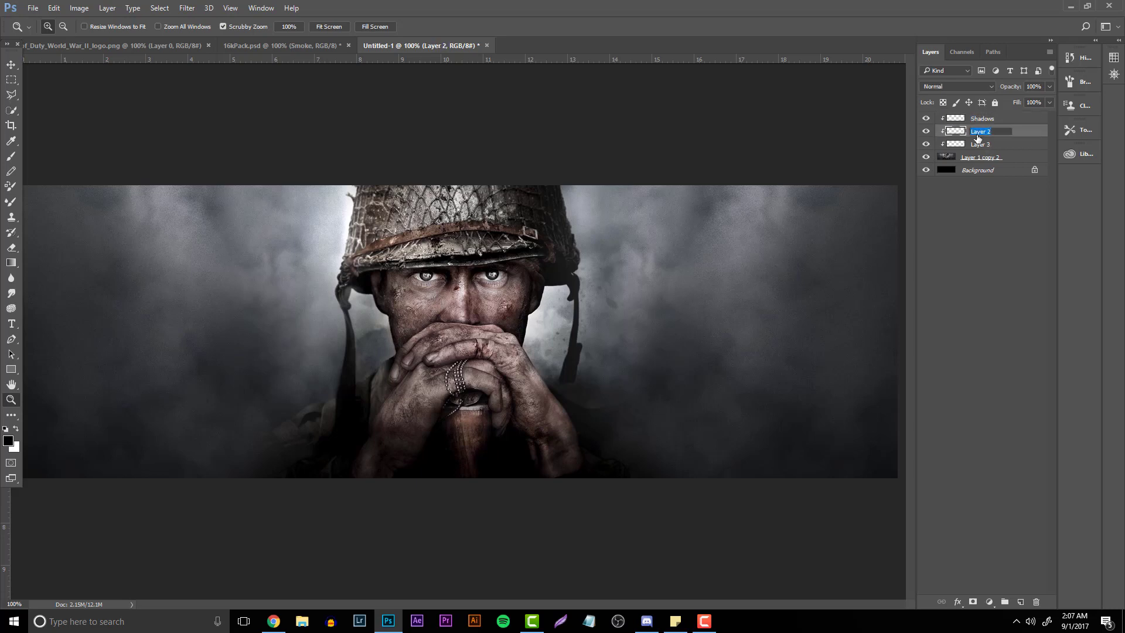
text(Shadows)
key(Return)
double_click(982, 145)
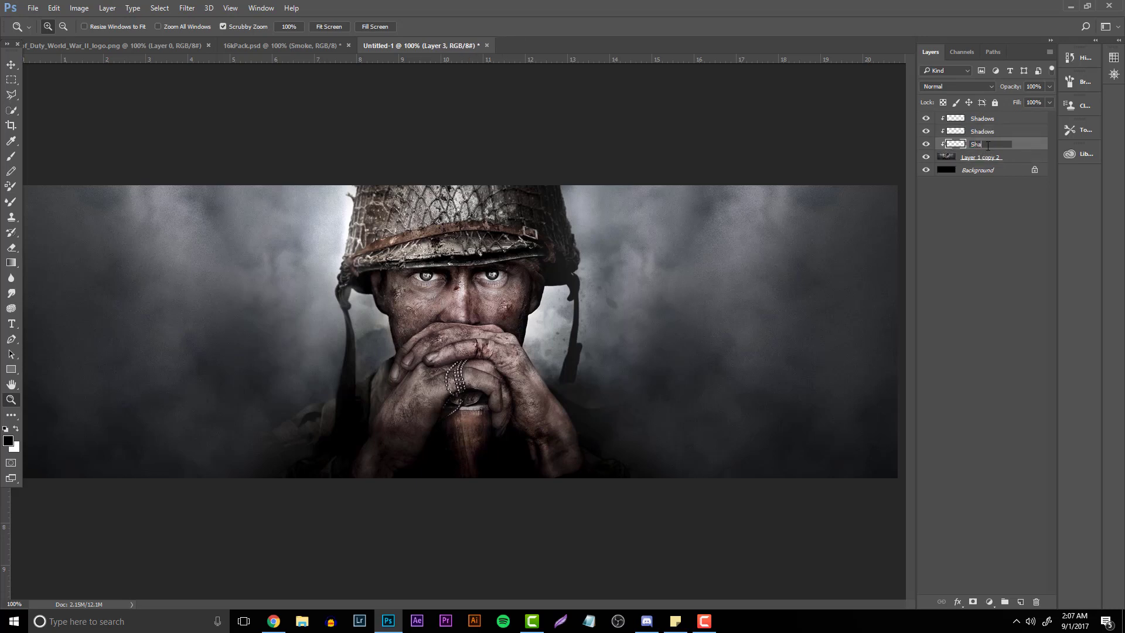
key(Return)
Rename the soldier image layer Layer 1 copy 2 as BG
double_click(991, 159)
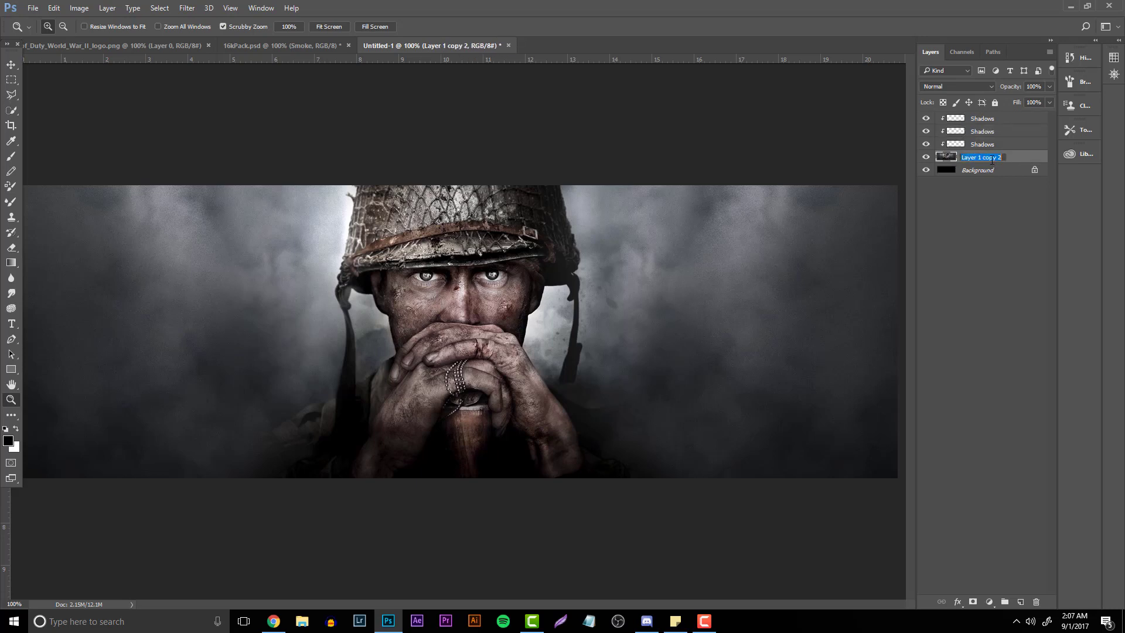
text(BG)
key(Return)
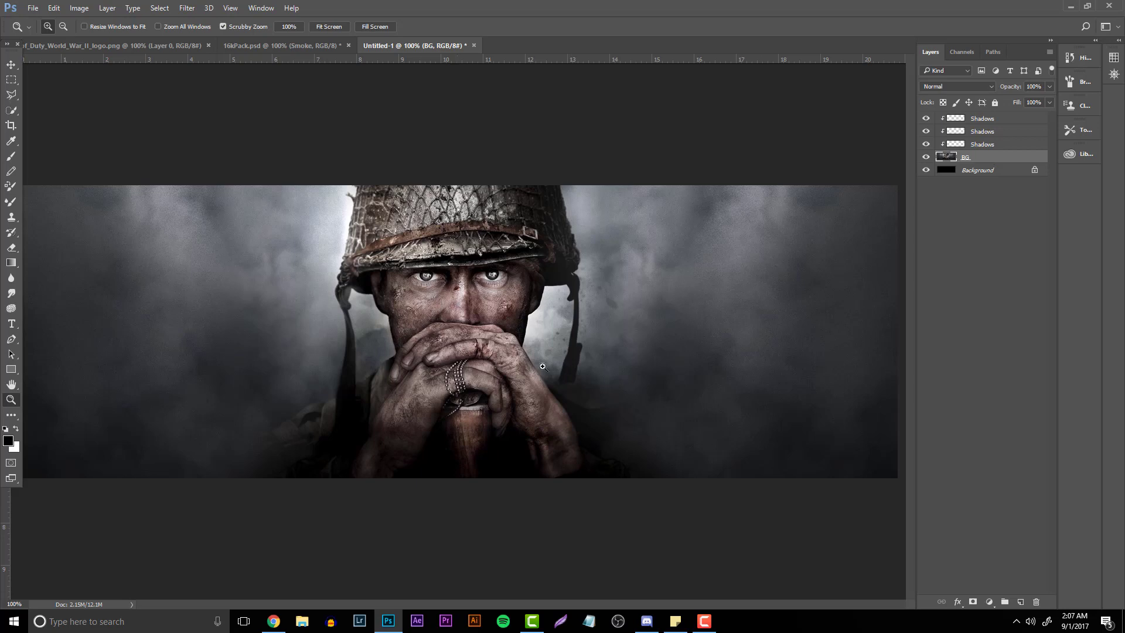
Add a new layer above the Shadows layers, fill it with the Clouds render filter and set its blend mode to Overlay
drag(543, 366, 476, 340)
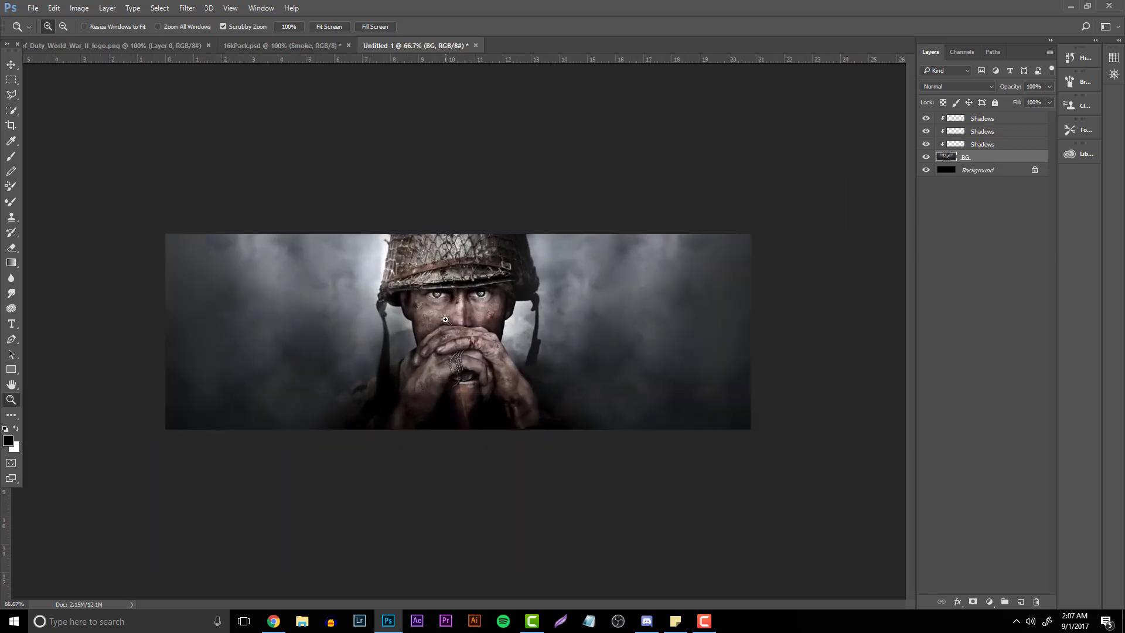
click(998, 120)
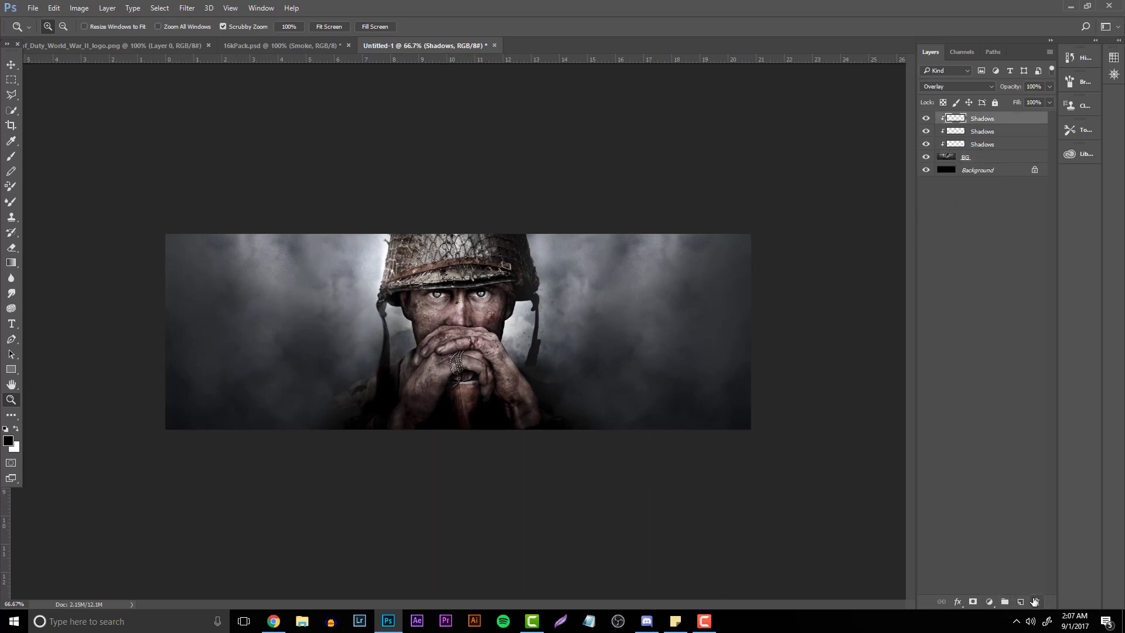
click(1020, 602)
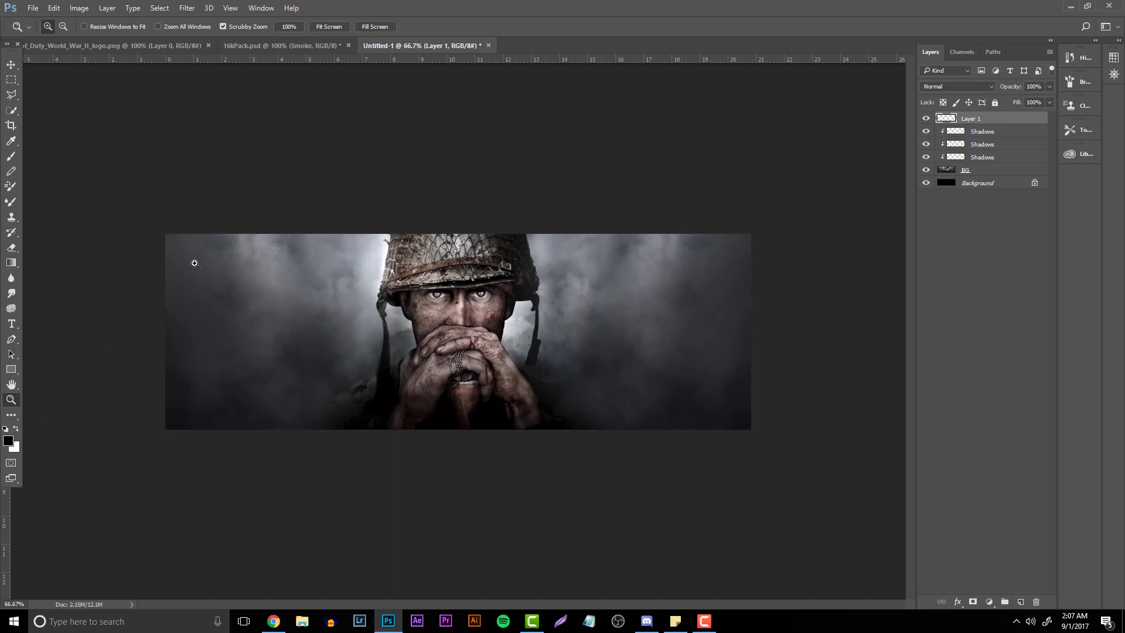
click(187, 8)
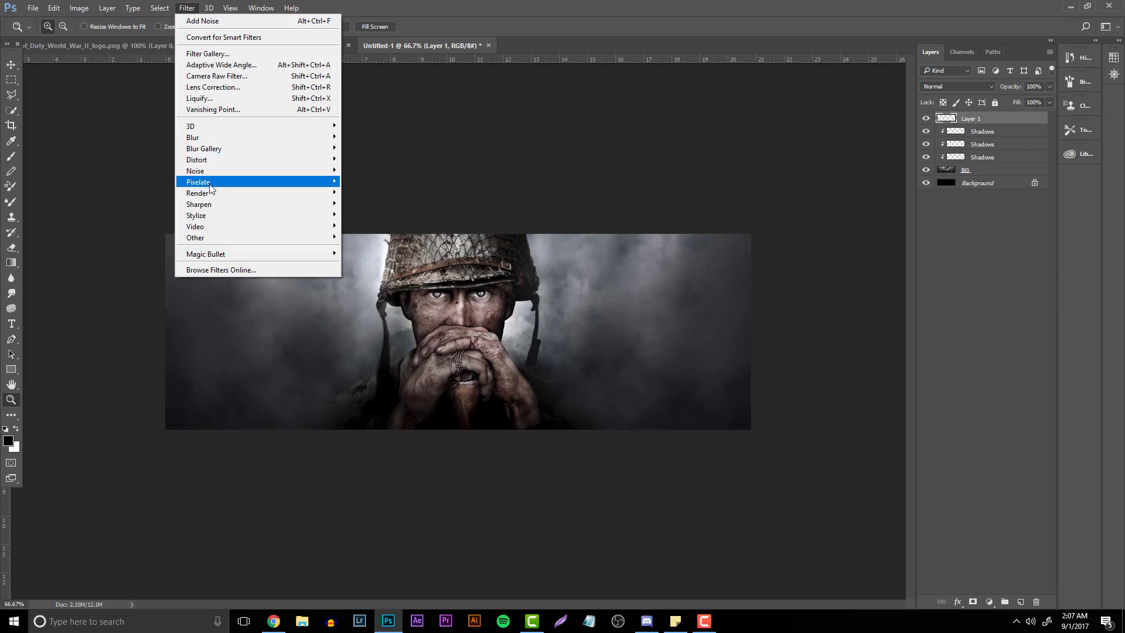
mouse_move(212, 195)
click(135, 232)
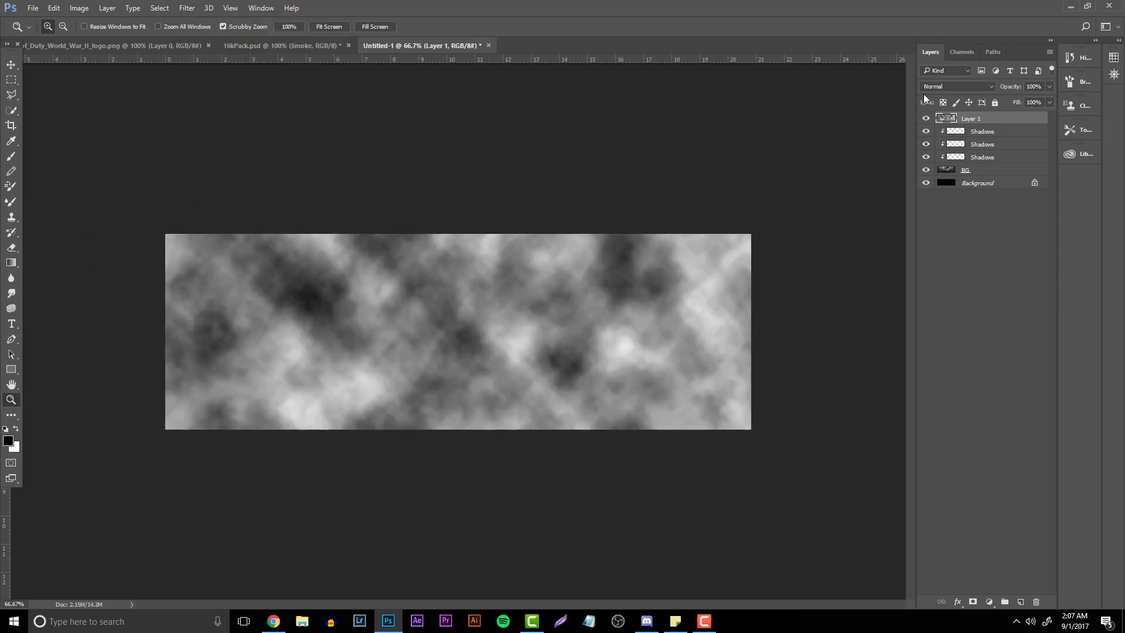
click(944, 87)
click(947, 201)
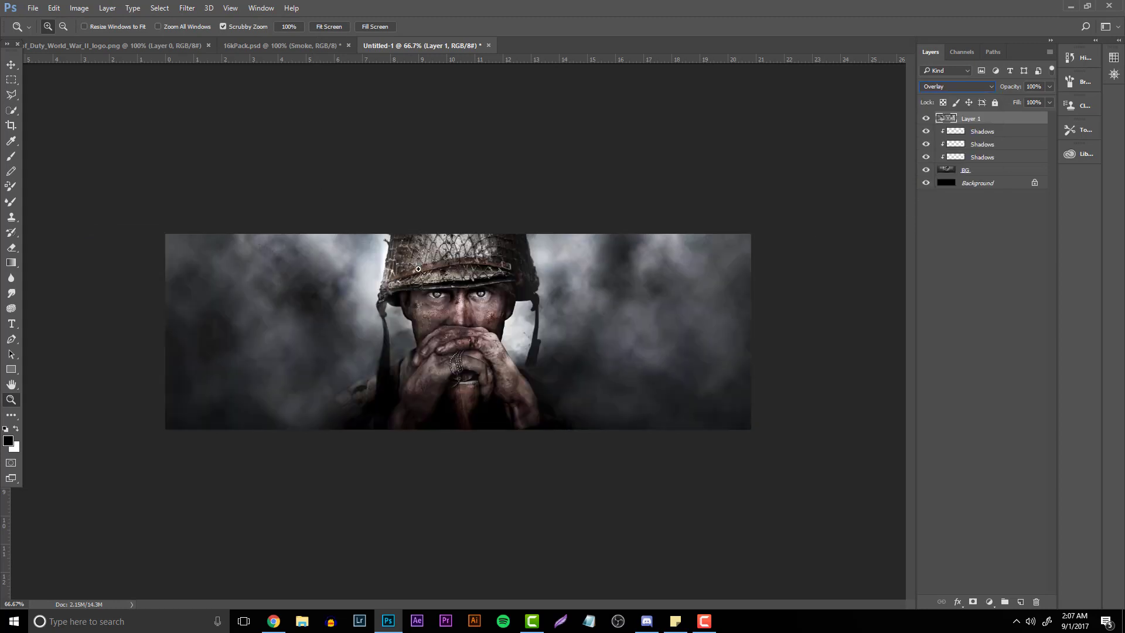
Erase most of the Overlay cloud texture across the header with a 369 px soft eraser at 0% hardness
click(11, 247)
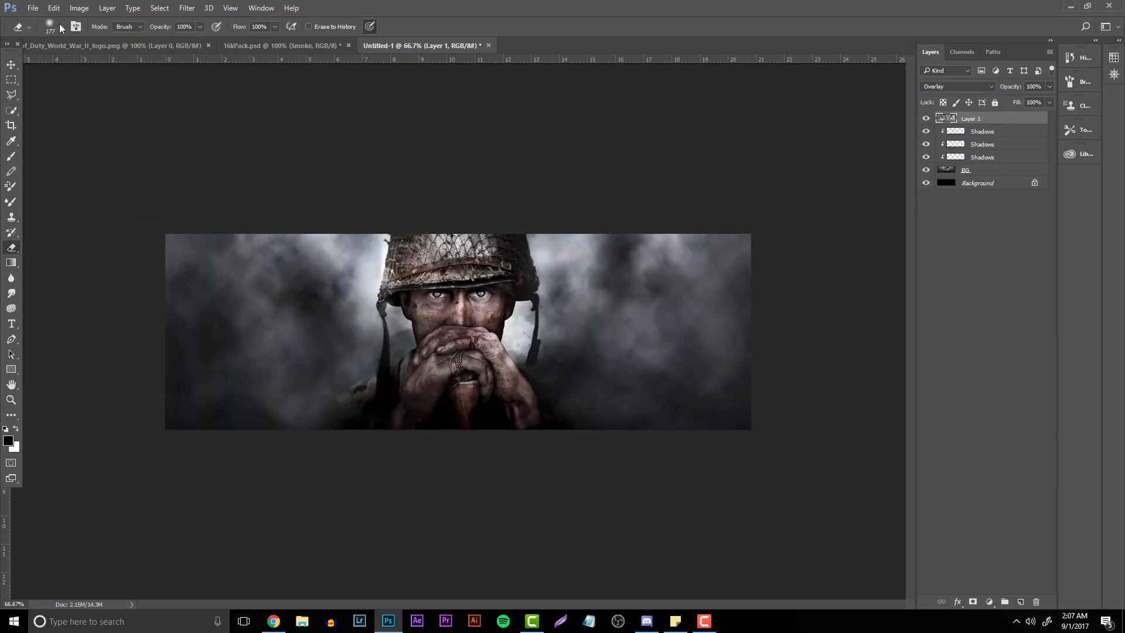
click(59, 26)
drag(122, 64, 128, 65)
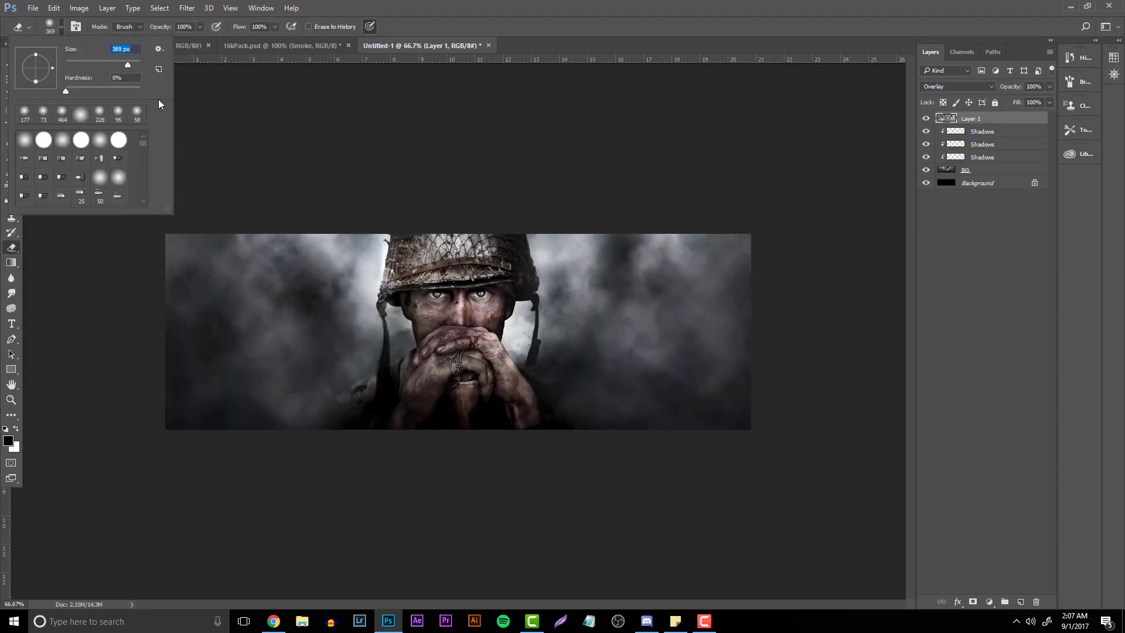
click(289, 275)
mouse_move(288, 275)
mouse_down()
mouse_move(299, 334)
mouse_move(440, 308)
mouse_move(421, 356)
mouse_move(493, 237)
mouse_move(606, 328)
mouse_move(716, 296)
mouse_up()
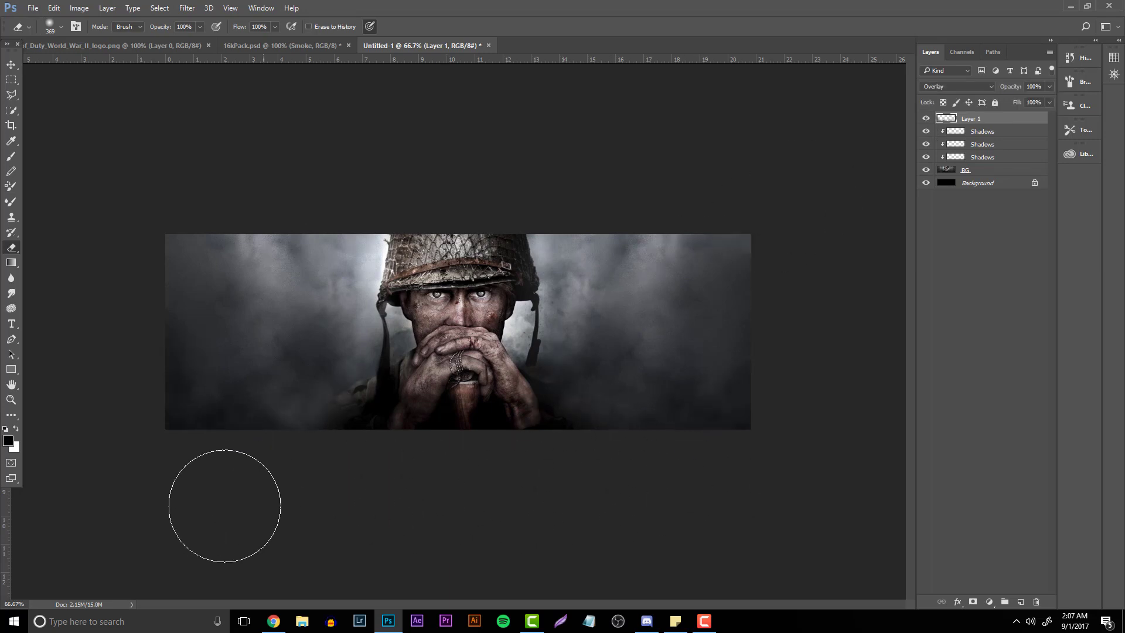
Rename the cloud texture layer as Clouds and view the header at 100% zoom
double_click(977, 119)
text(Clouds)
key(Return)
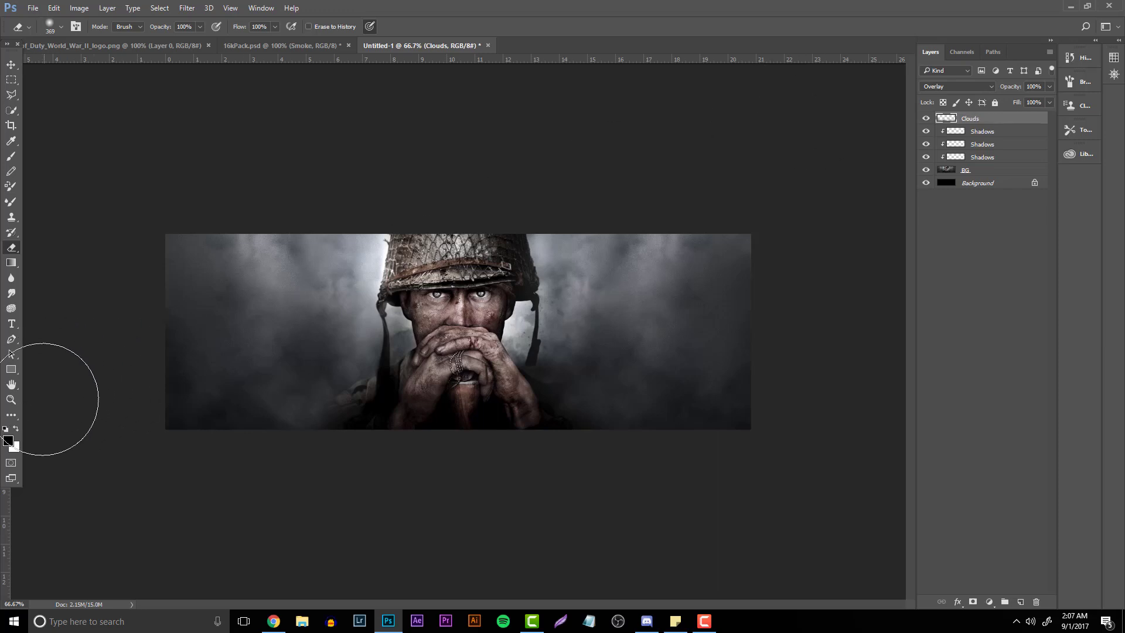
click(11, 401)
click(439, 318)
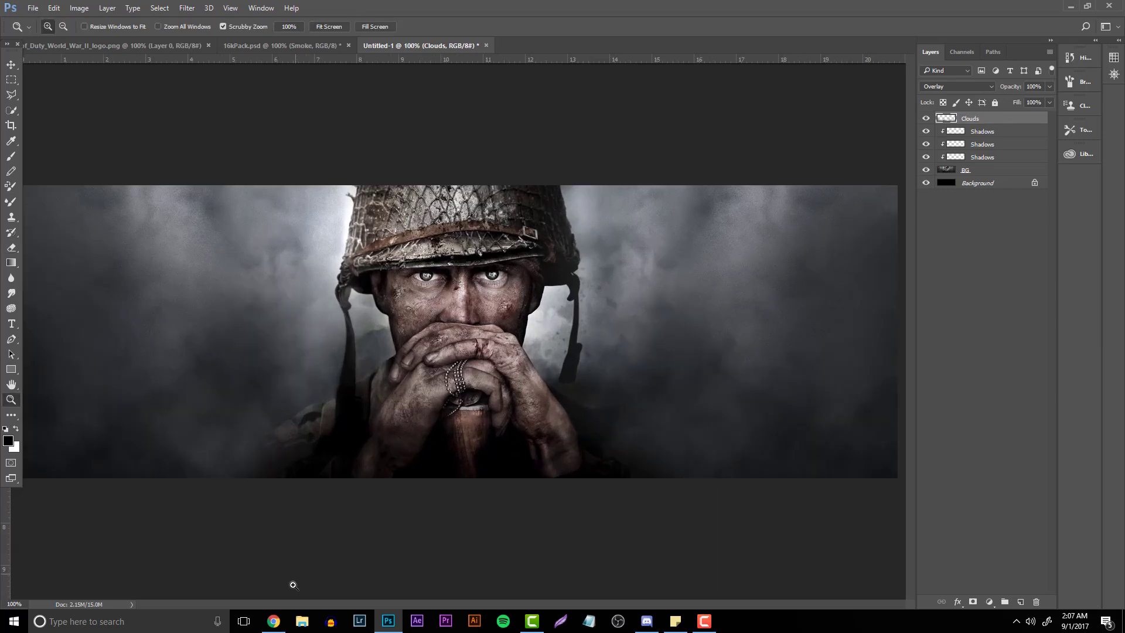
Open the Image file from Sellfy2017's Call of Duty World War II Header folder on drive D and examine the finished header's text layout
click(33, 8)
click(46, 32)
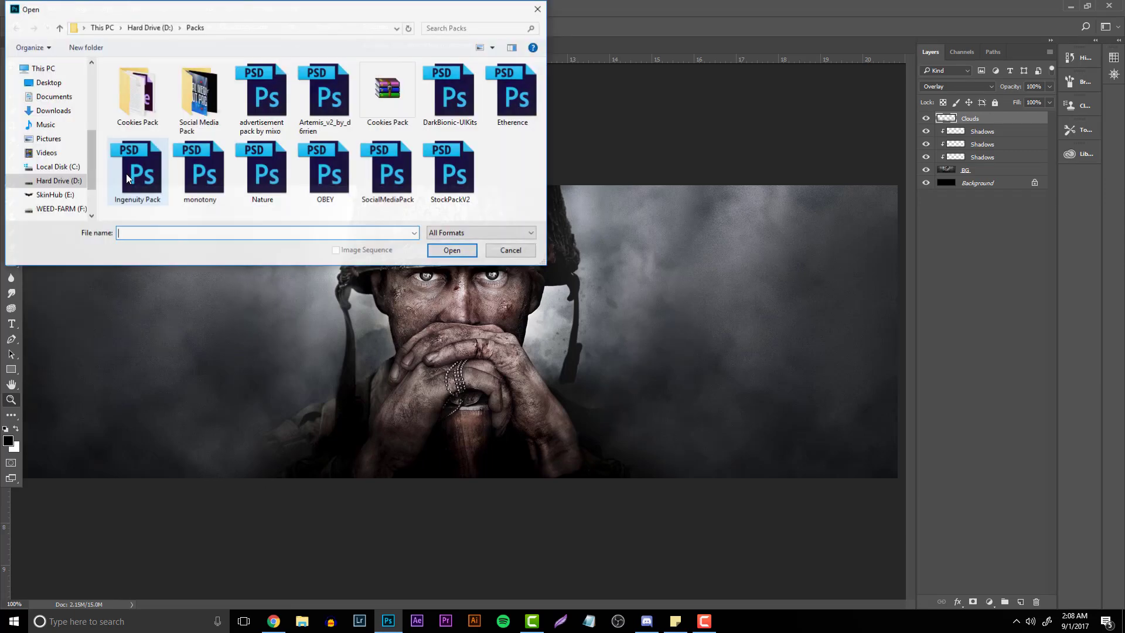
click(59, 180)
scroll(158, 155, down, 6)
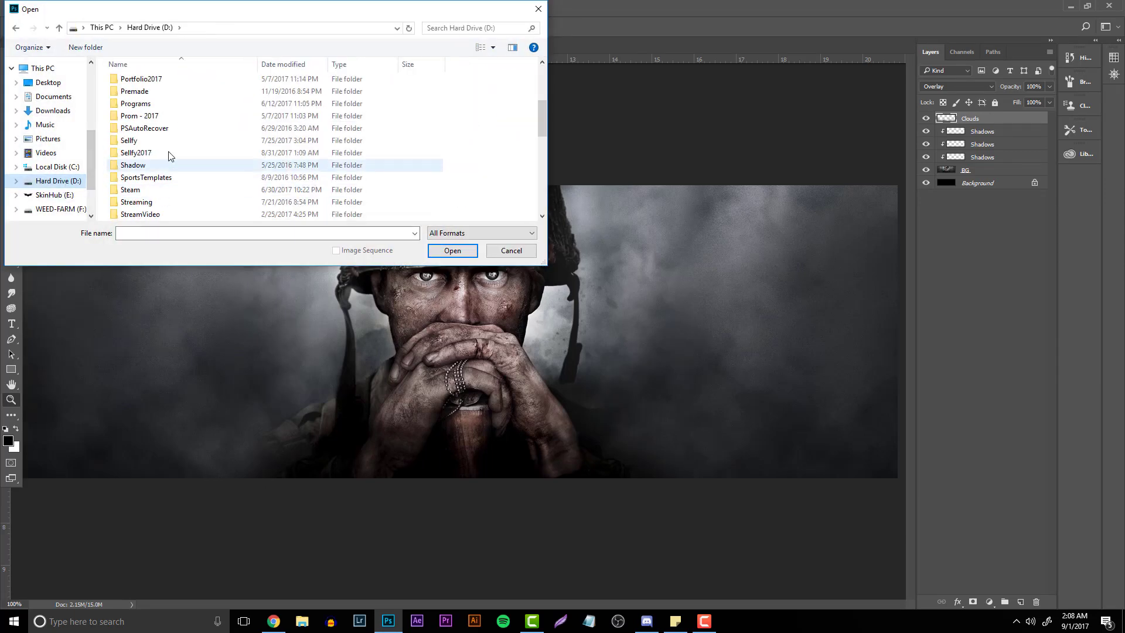
double_click(167, 154)
double_click(182, 94)
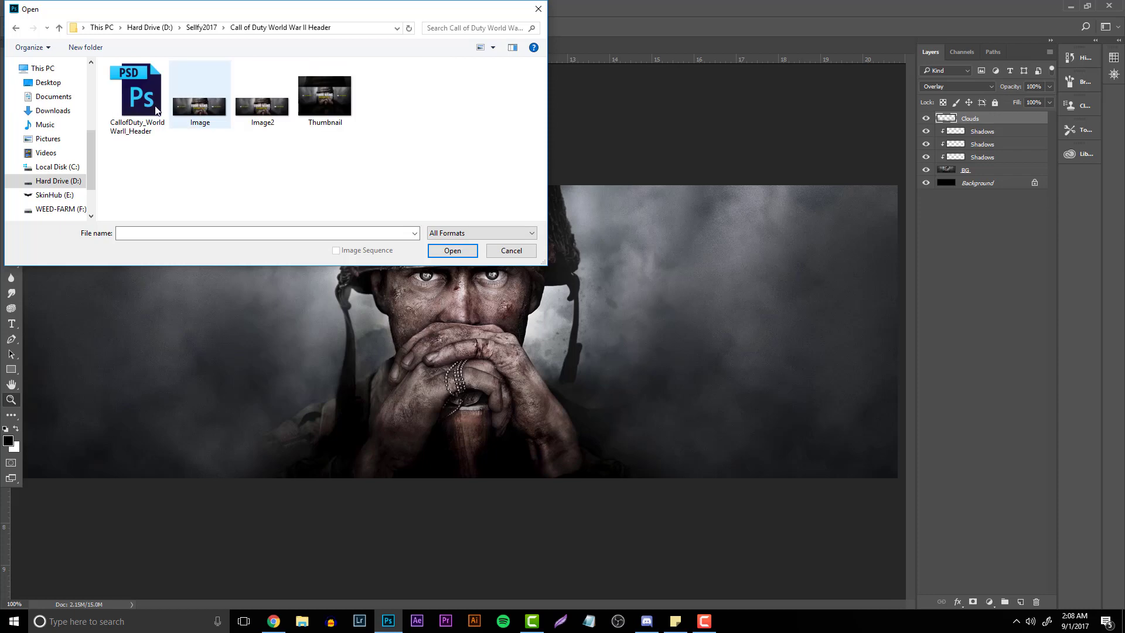
double_click(189, 92)
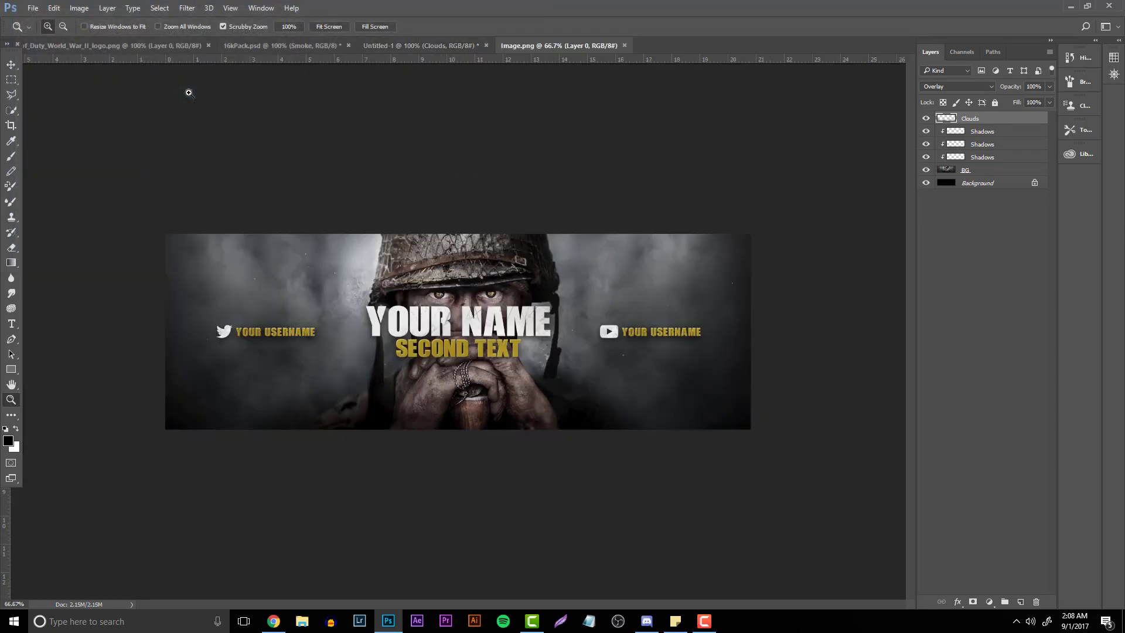
drag(462, 359, 420, 272)
key(ctrl+plus)
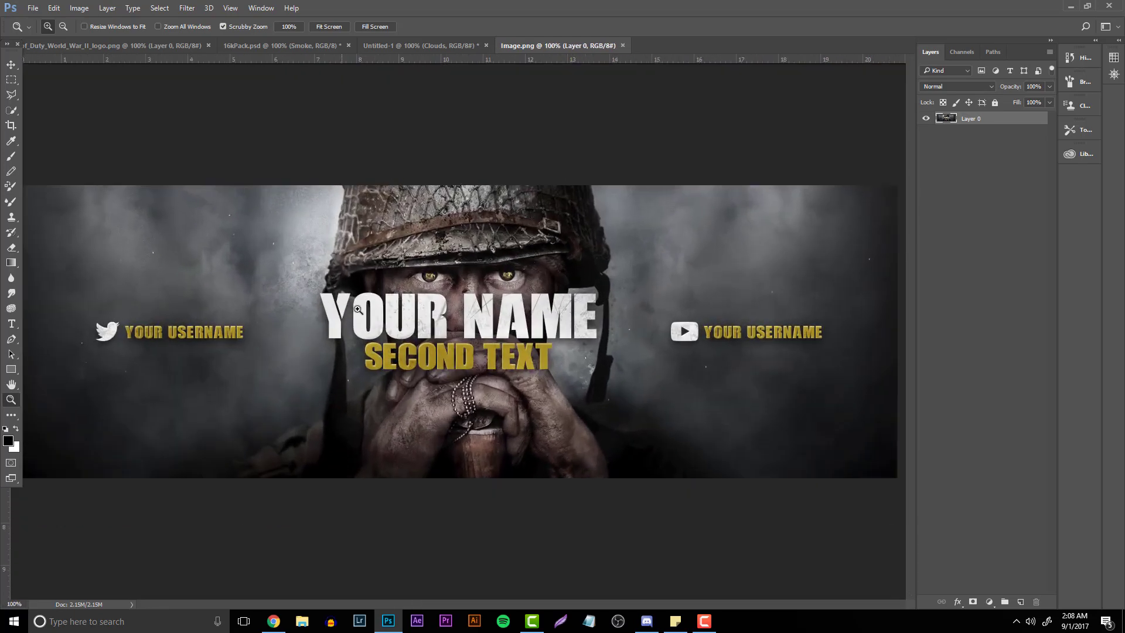
Bring up the Call of Duty World War II logo document and activate the Move tool
click(276, 45)
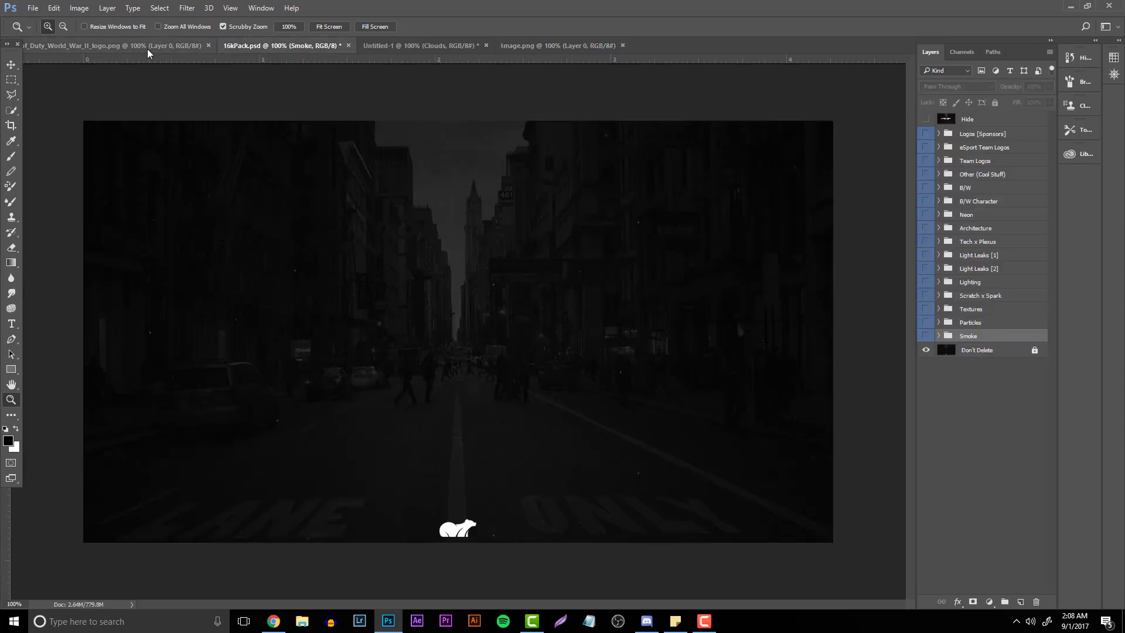
click(118, 45)
click(11, 64)
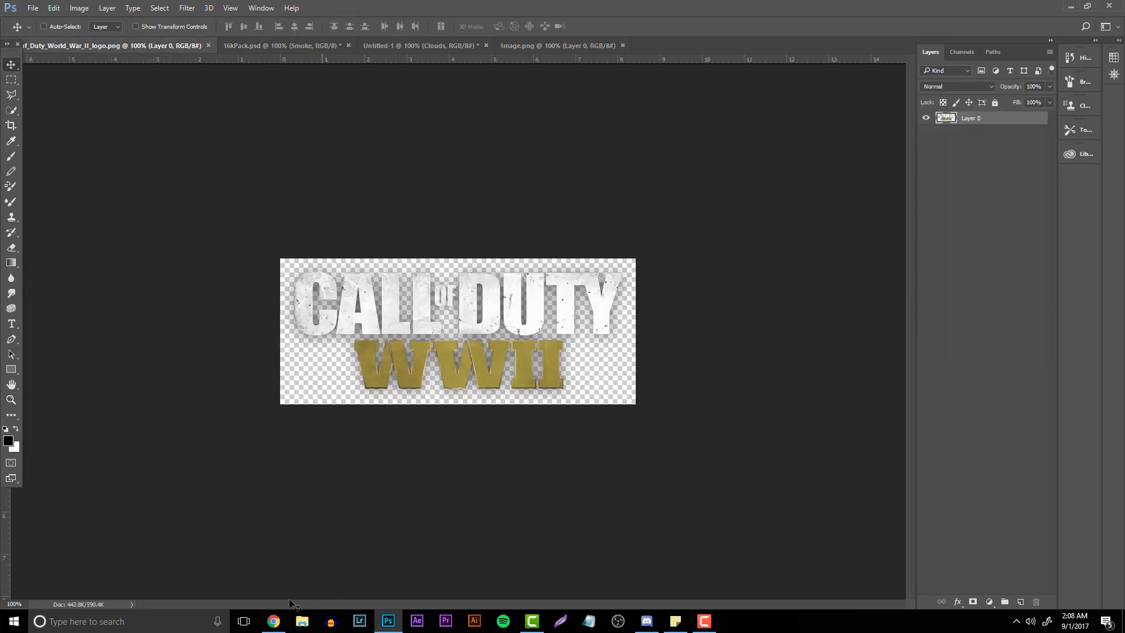
Switch to Chrome, search Google for "call of duty ww2 logo png" in a new tab and view the first logo image
click(273, 621)
click(243, 8)
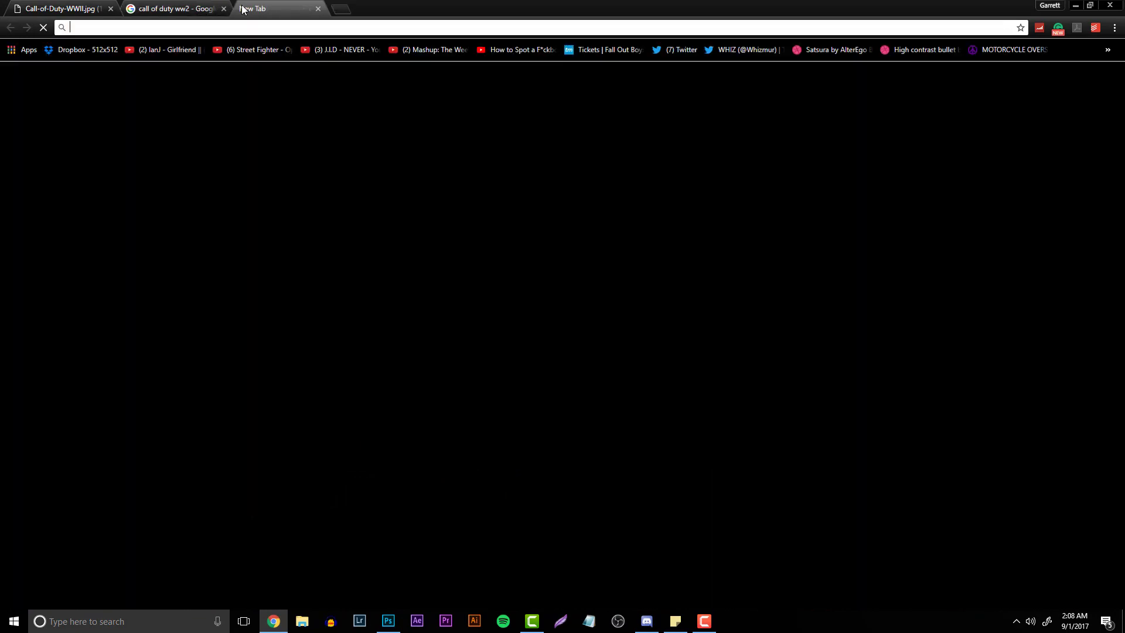
text(call of duty w)
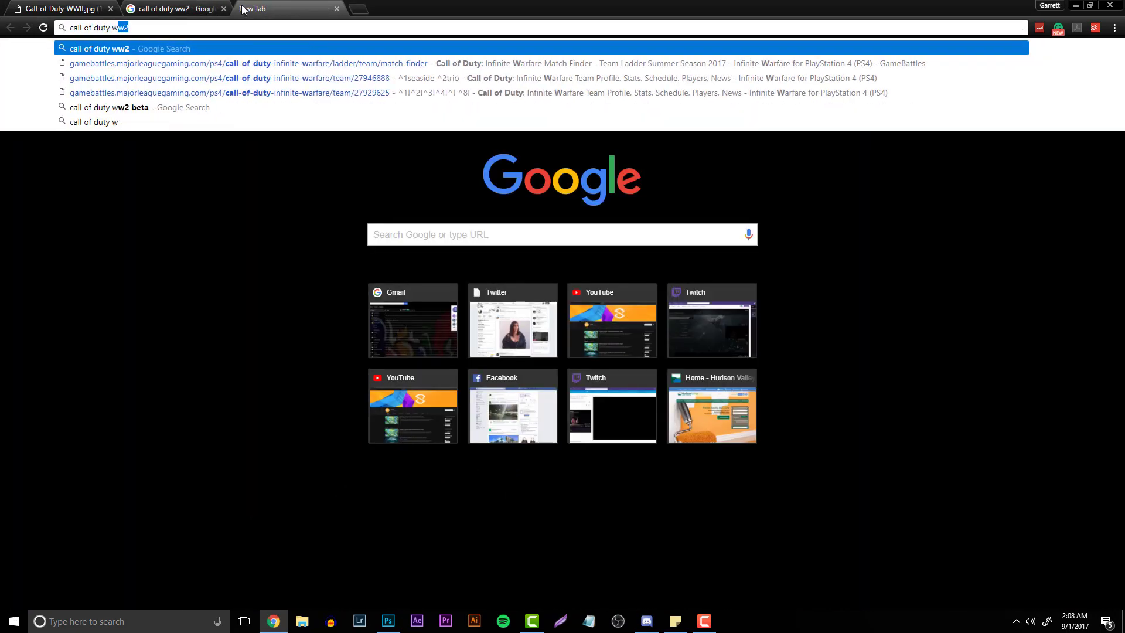
text(w2 logo n)
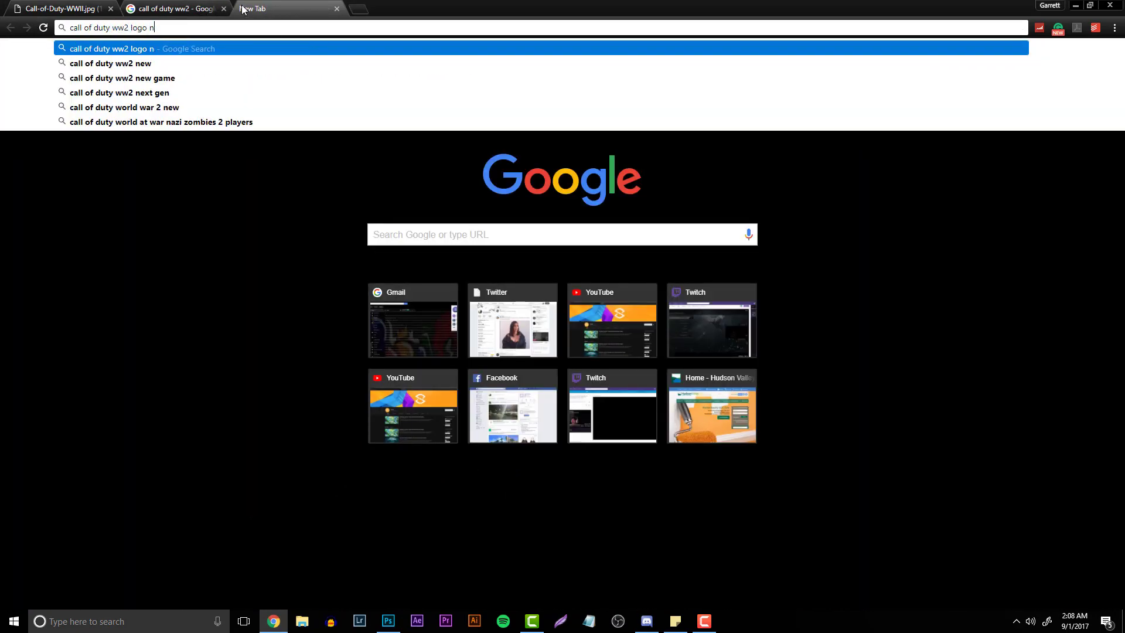
key(BackSpace)
text(png)
key(Return)
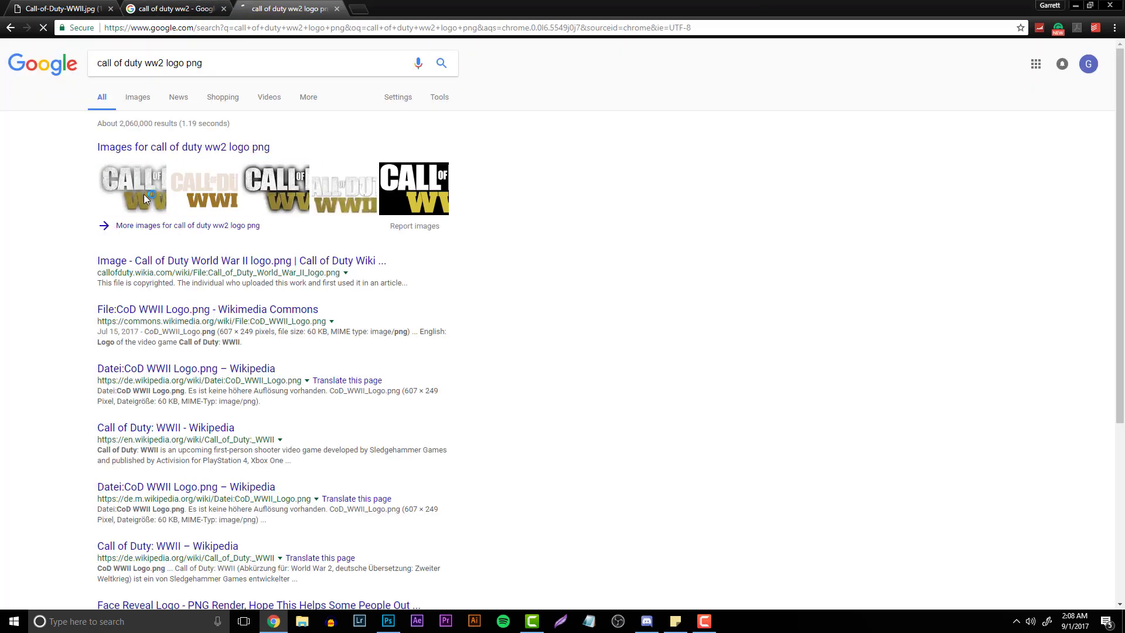
click(144, 199)
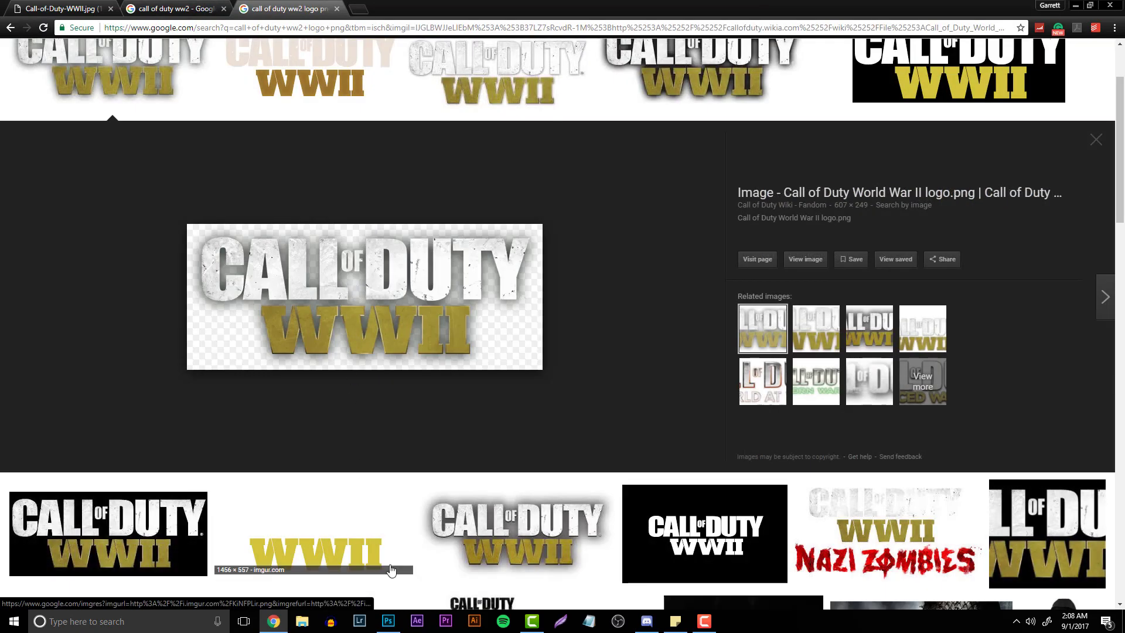
Switch back to Photoshop, copy the Call of Duty WWII logo into the Untitled-1 header and scale it down over the soldier's lower face
click(387, 621)
drag(437, 263, 555, 313)
key(ctrl+t)
drag(634, 260, 561, 303)
key(Return)
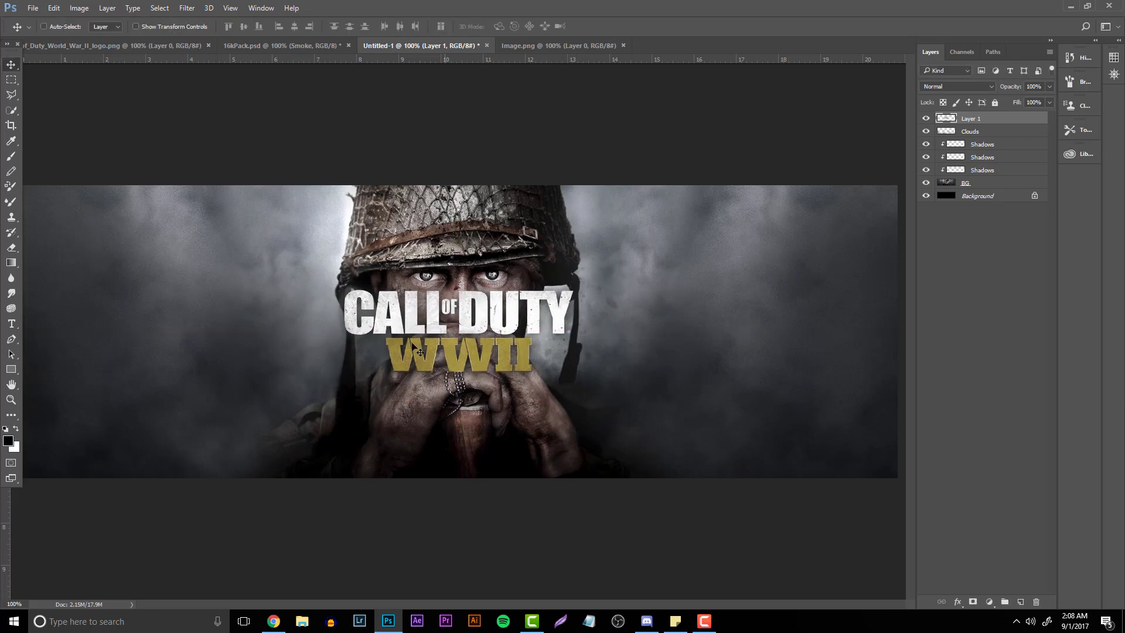
Move the Call of Duty WWII logo to the header's upper-left corner and bring up the original logo document
key(z)
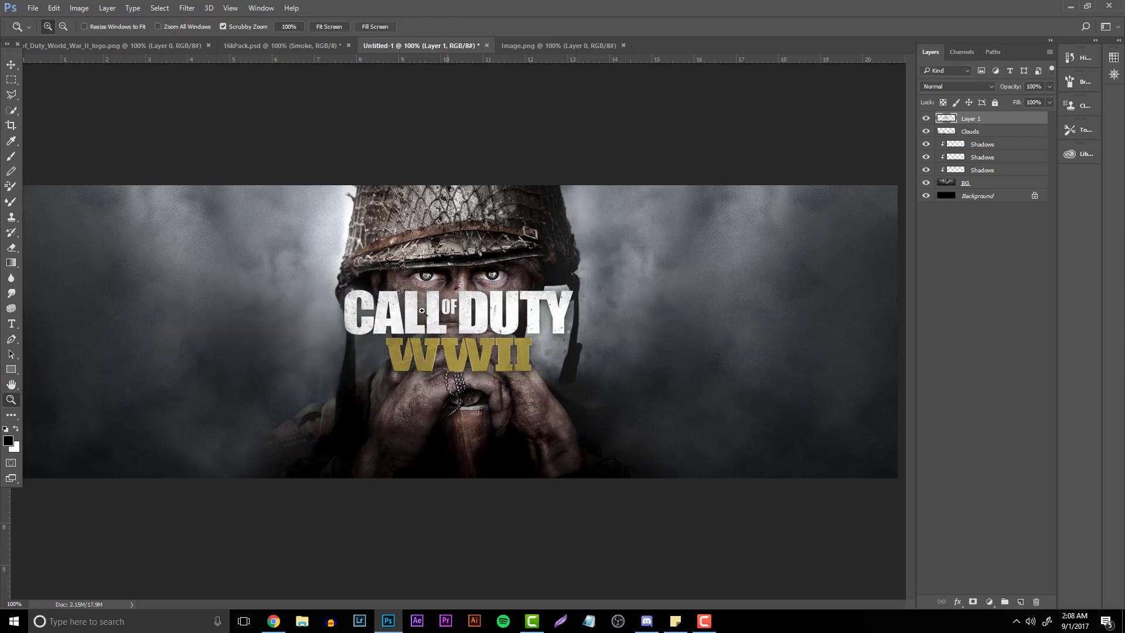
drag(422, 311, 182, 228)
click(455, 313)
key(v)
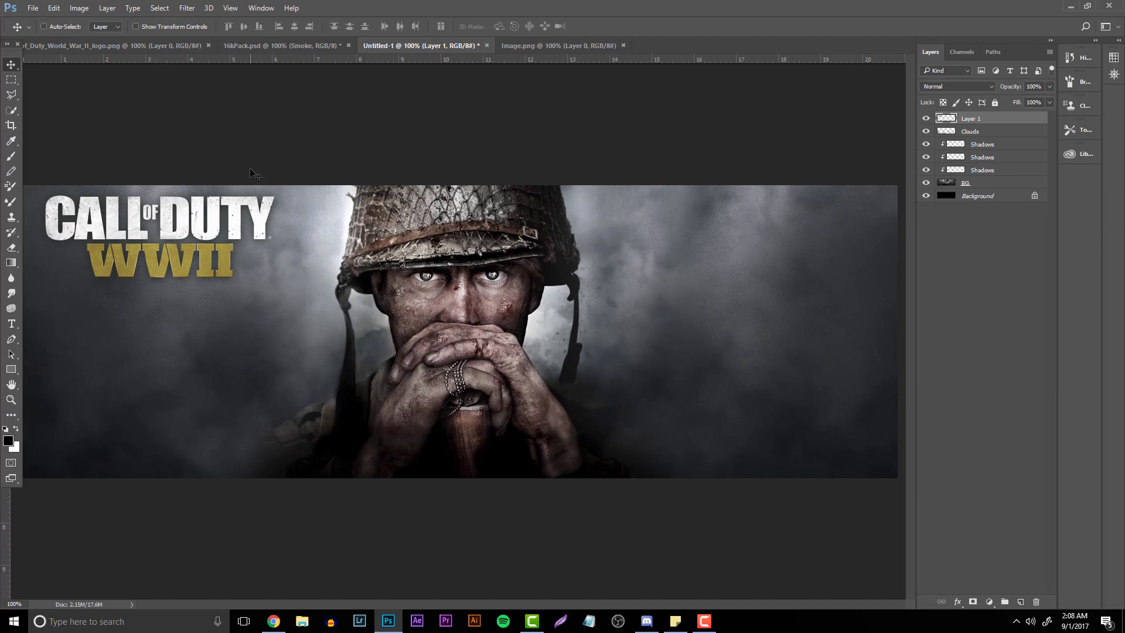
click(246, 46)
click(161, 46)
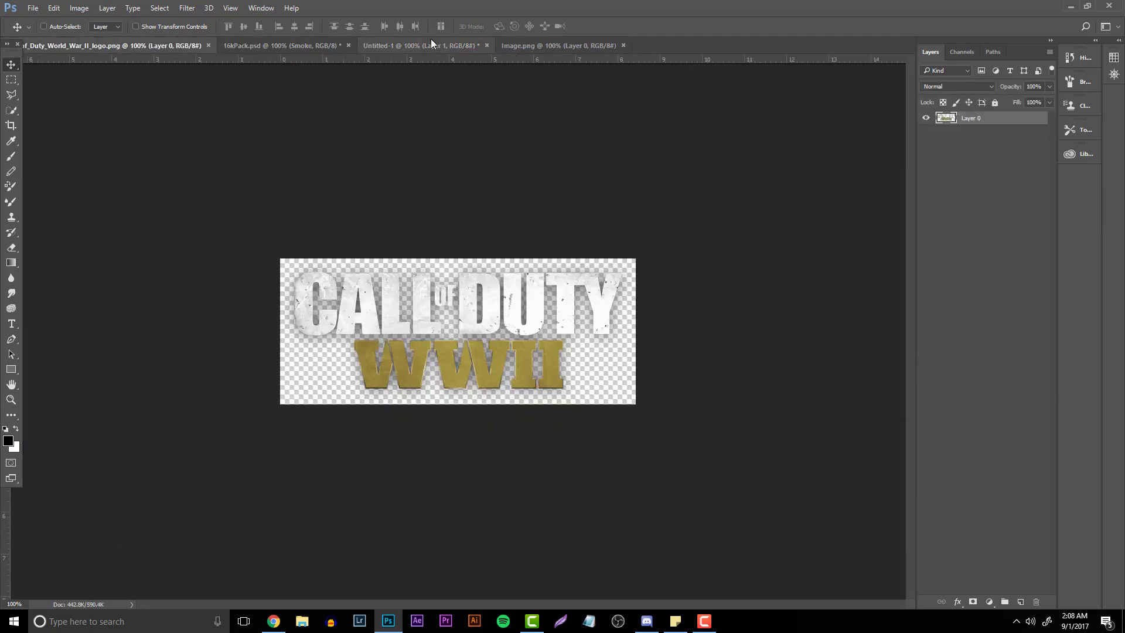
Bring up the Untitled-1 header, switch to Chrome, search Google for "call of duty font" and open dafont's Call of Ops Duty page
click(301, 45)
click(389, 45)
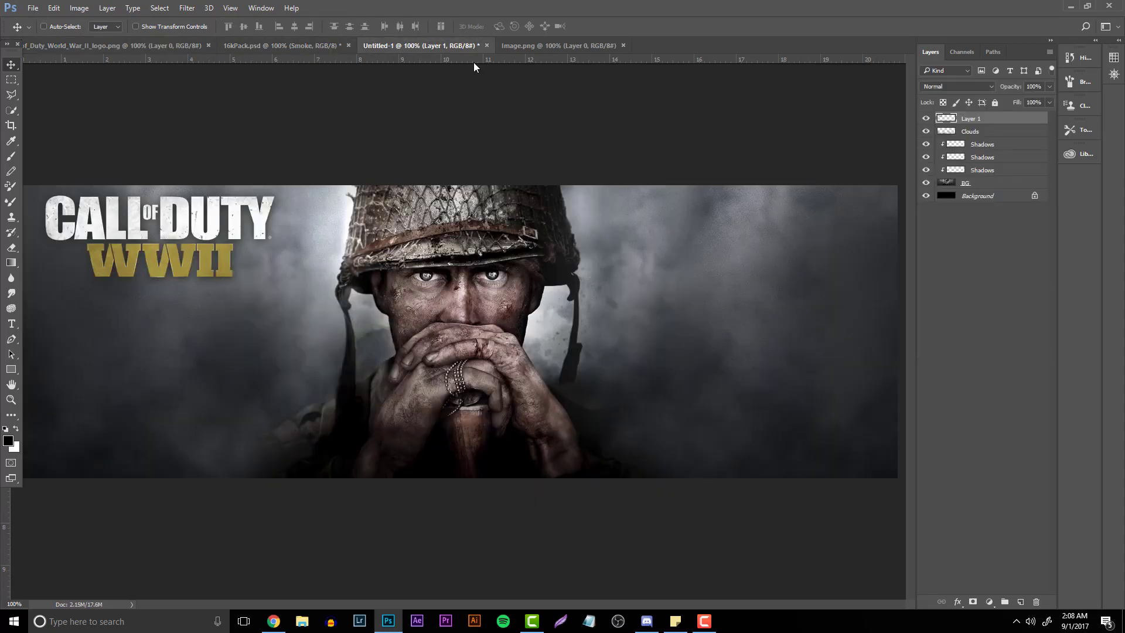
click(274, 620)
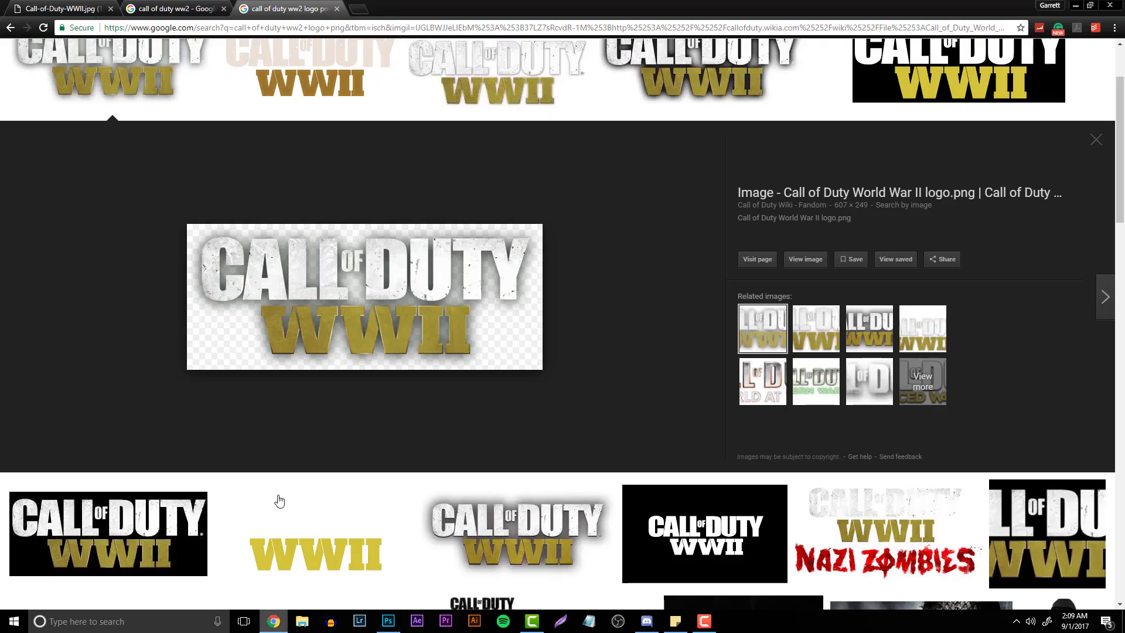
click(362, 9)
text(call of duty fon)
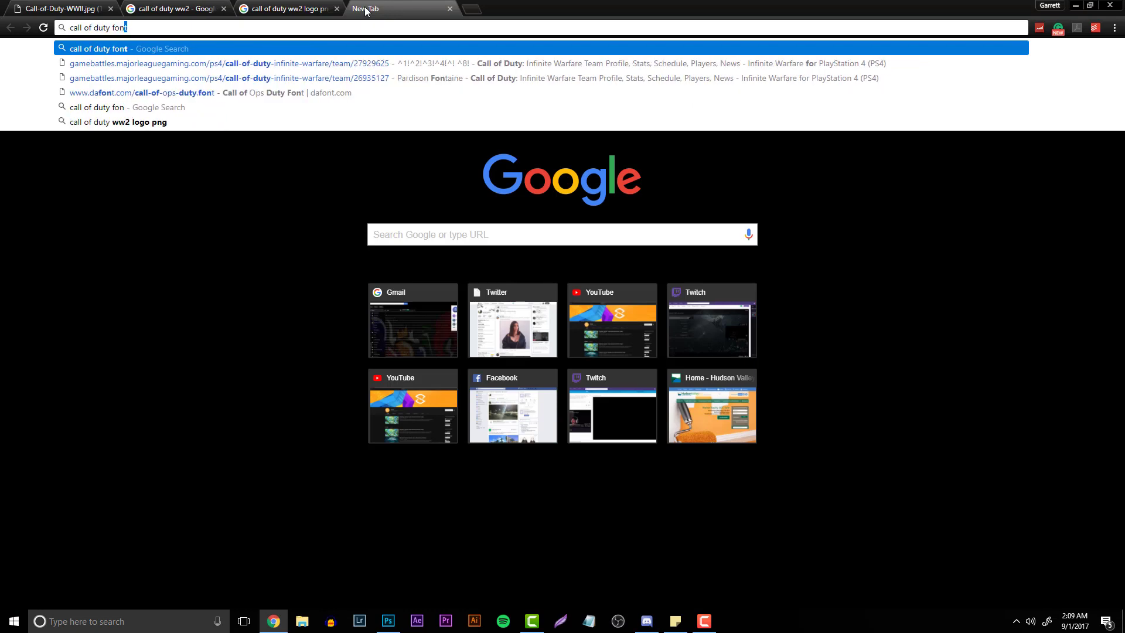
key(Return)
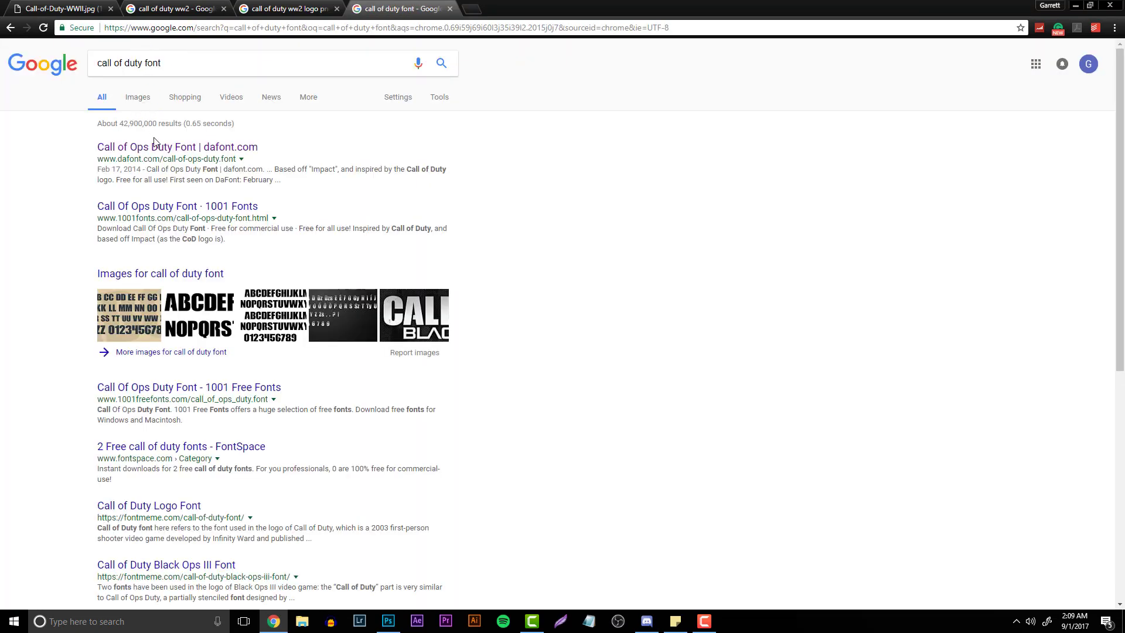
click(154, 146)
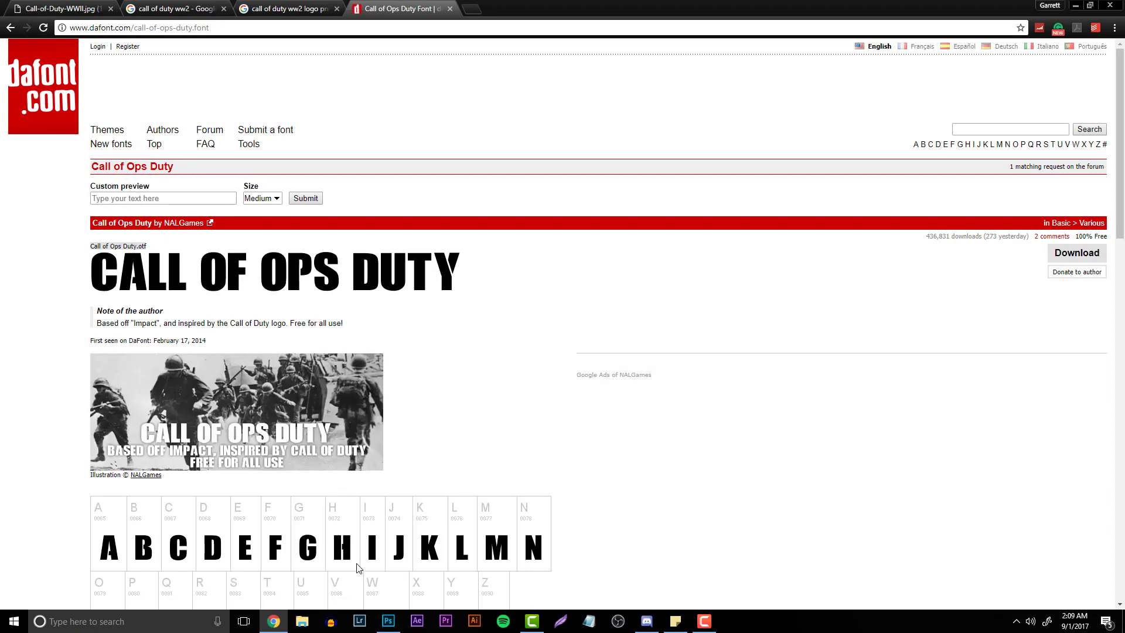
Switch back to Photoshop and add the text "YOUR NAME" in the Call Of Ops Duty font across the soldier's face
click(388, 622)
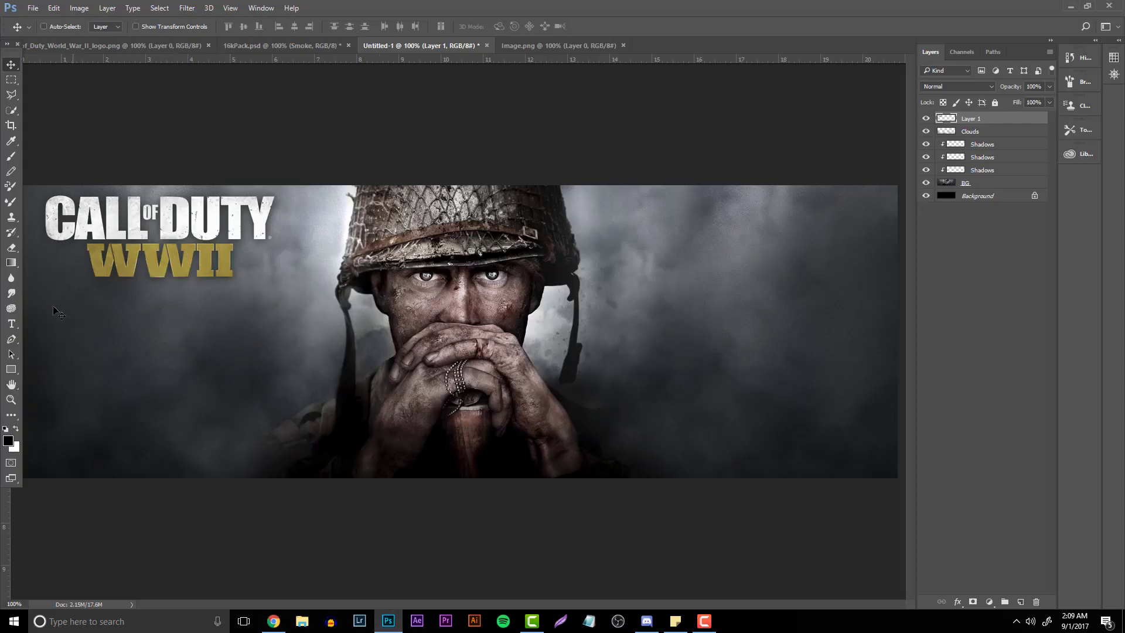
click(11, 323)
click(266, 351)
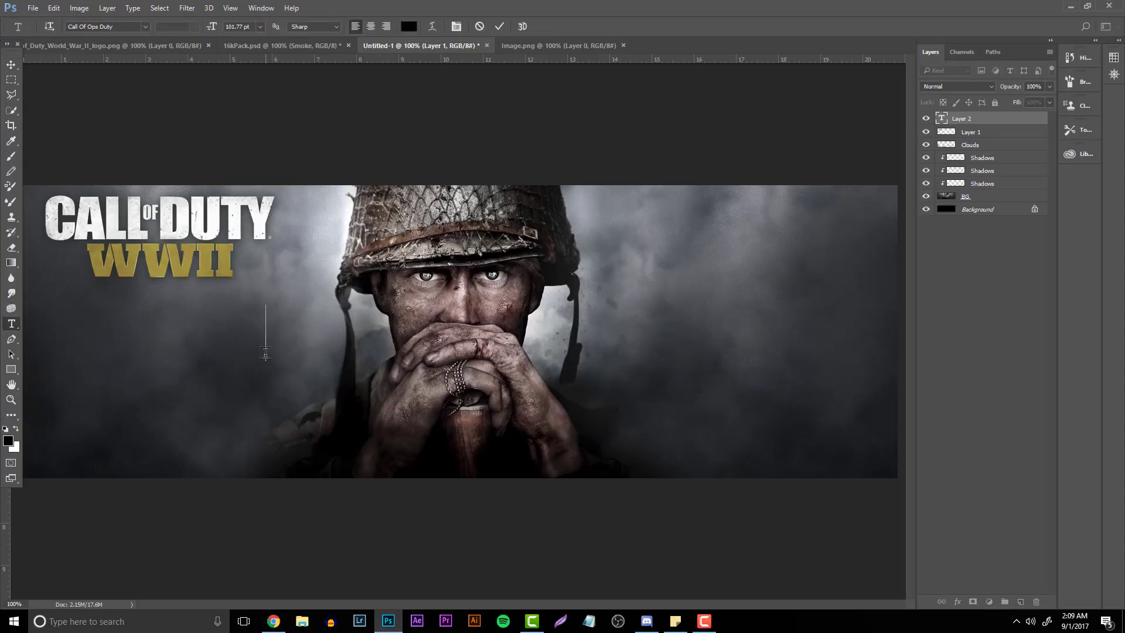
text(YOURTE)
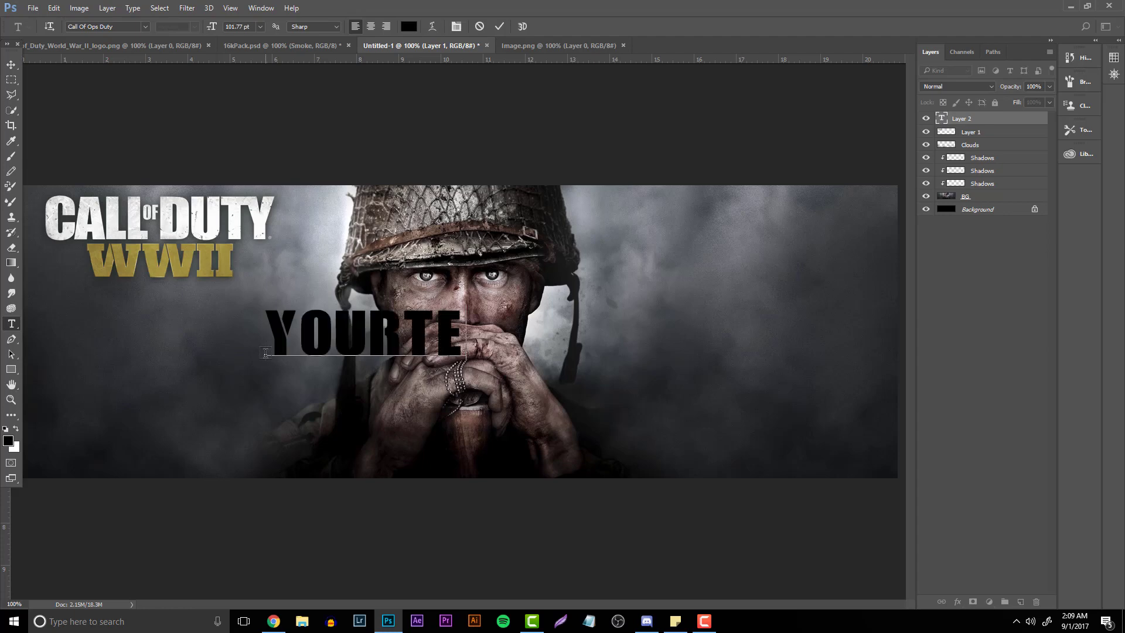
key(BackSpace)
key(BackSpace)
text(T)
key(BackSpace)
text(NAME)
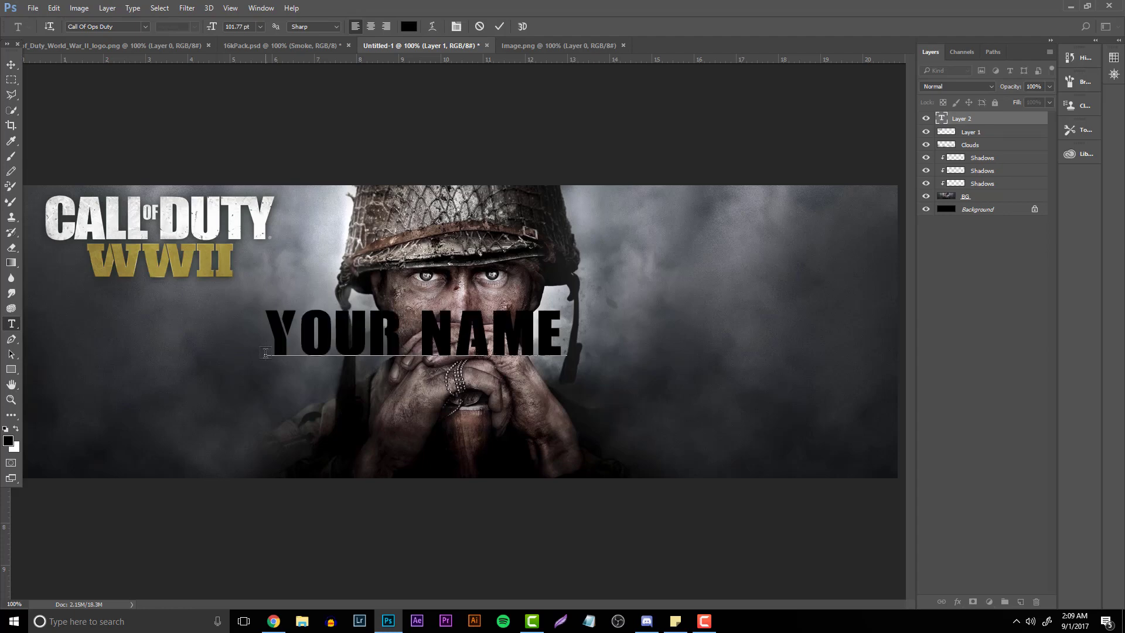
Set the tracking of the whole "YOUR NAME" text to 0
drag(552, 321, 354, 199)
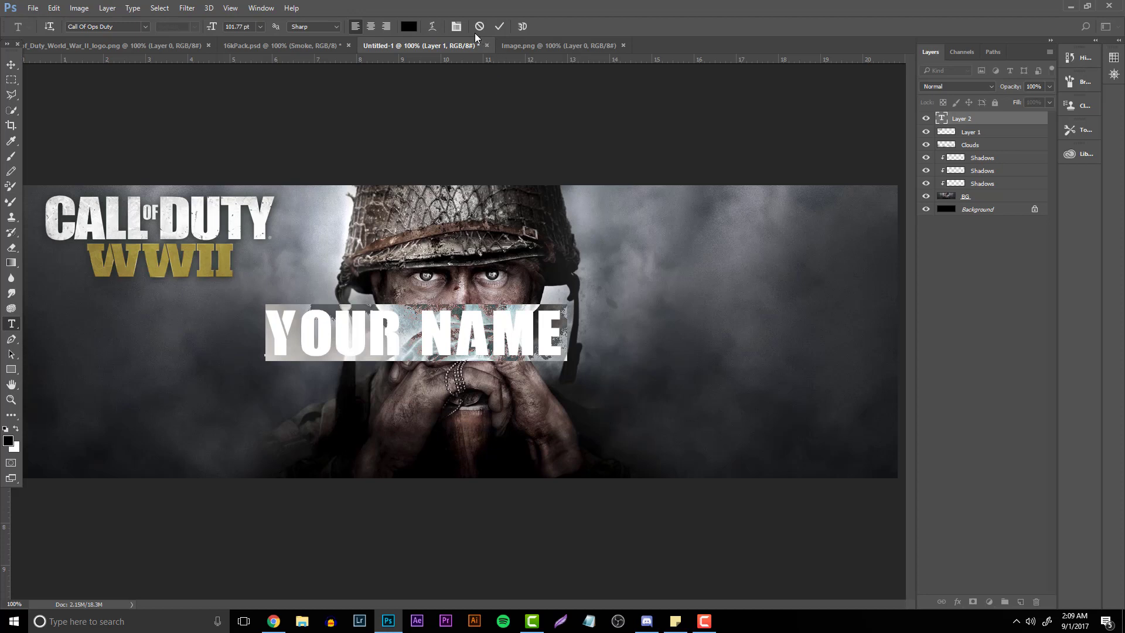
key(ctrl+t)
click(457, 26)
click(456, 26)
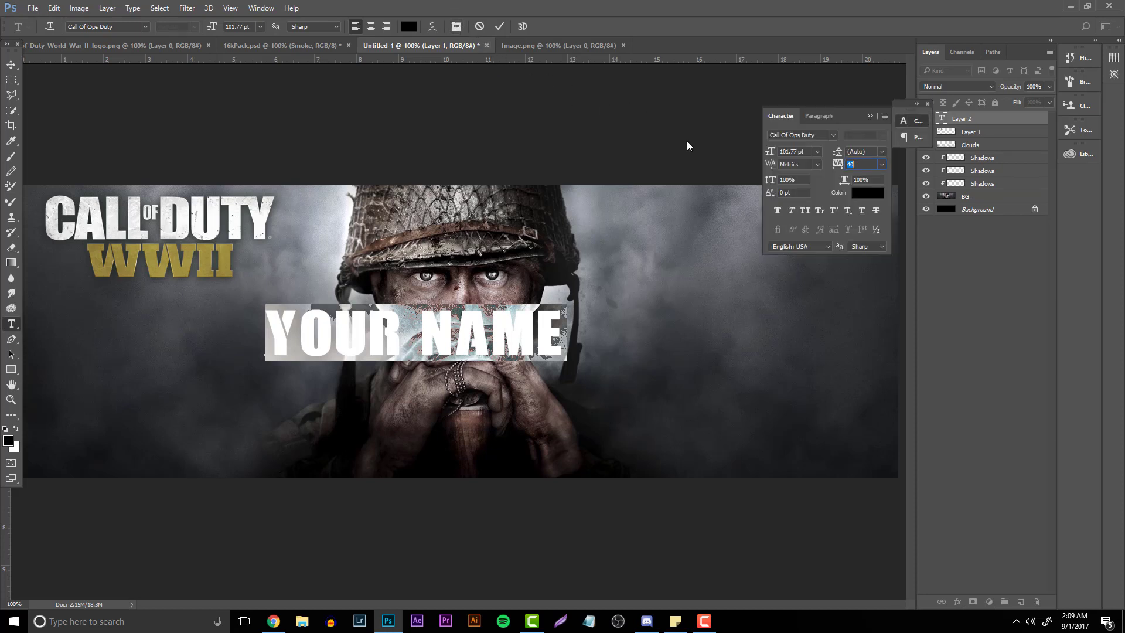
text(0)
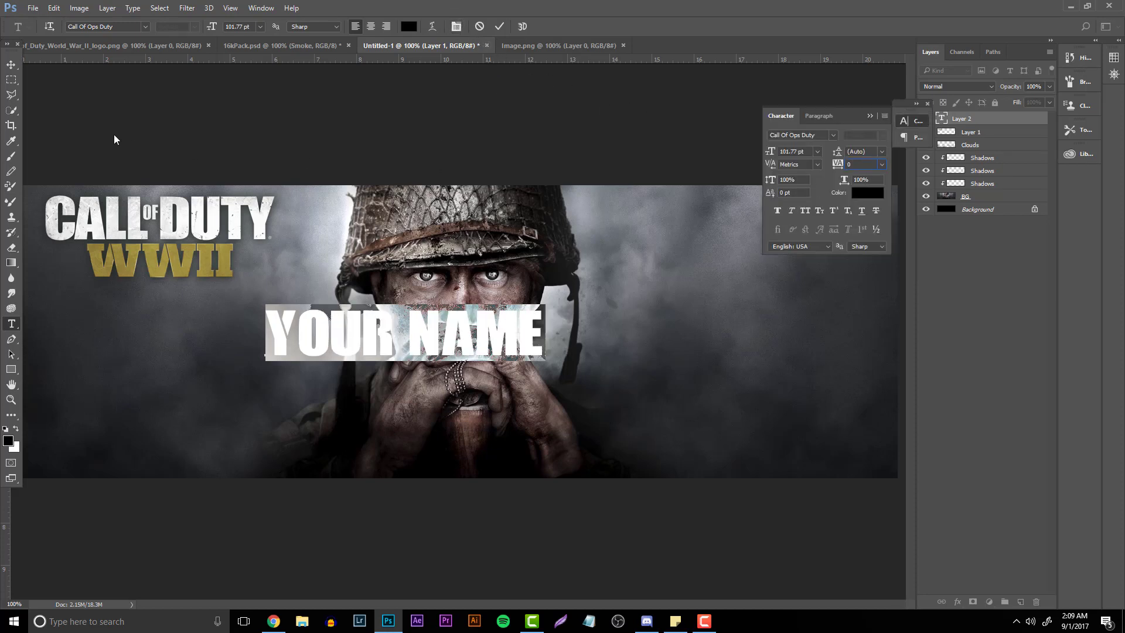
Move the "YOUR NAME" text to the header's horizontal centre, over the soldier's lower face
click(12, 64)
key(ctrl+t)
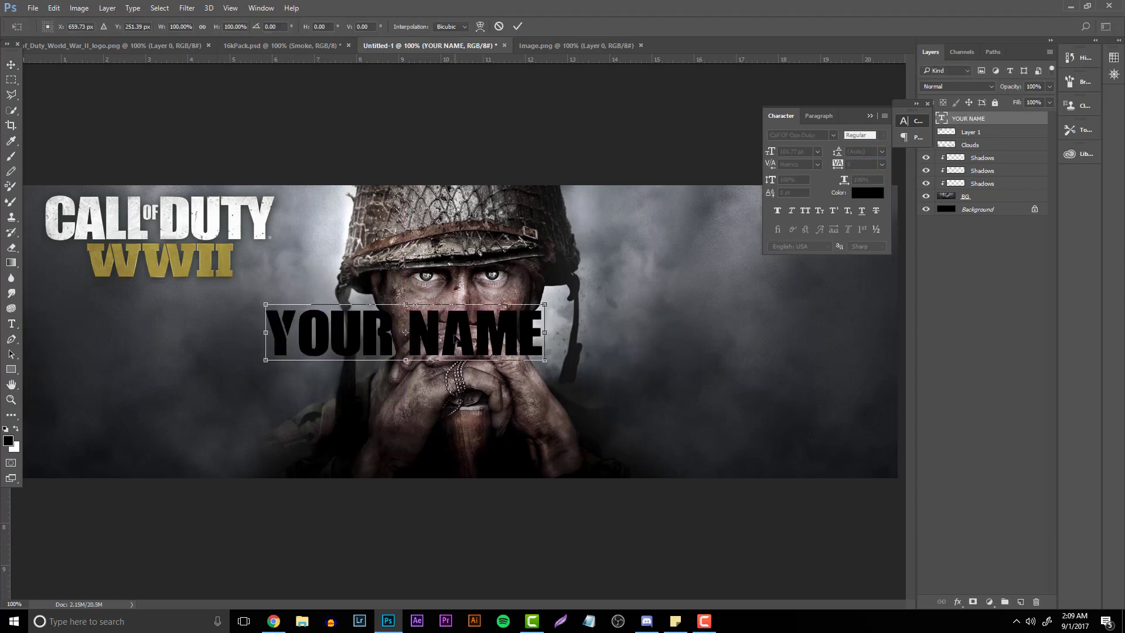
drag(455, 338, 510, 333)
key(Return)
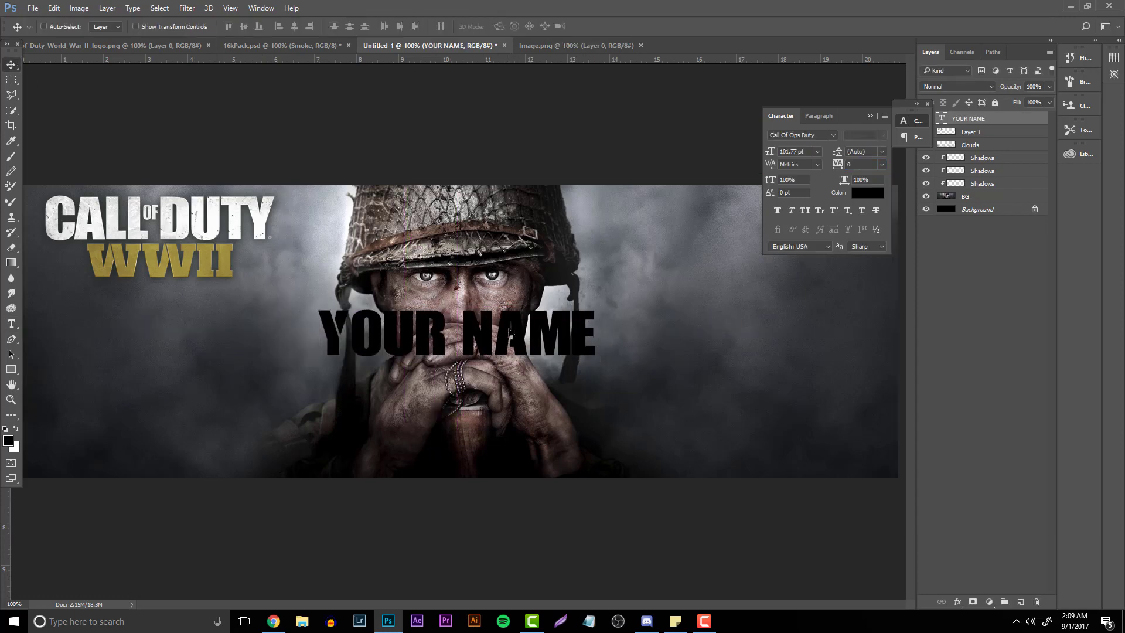
Recolour the "YOUR NAME" text to a near-white sampled from the Call of Duty logo and close the character settings
key(t)
drag(593, 331, 360, 152)
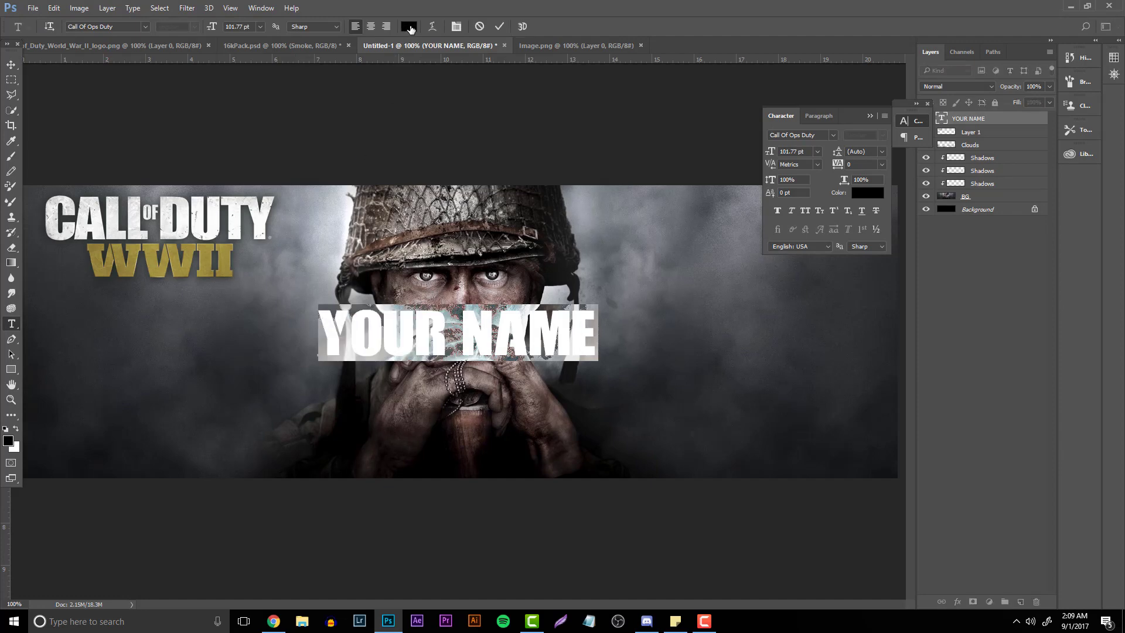
click(409, 27)
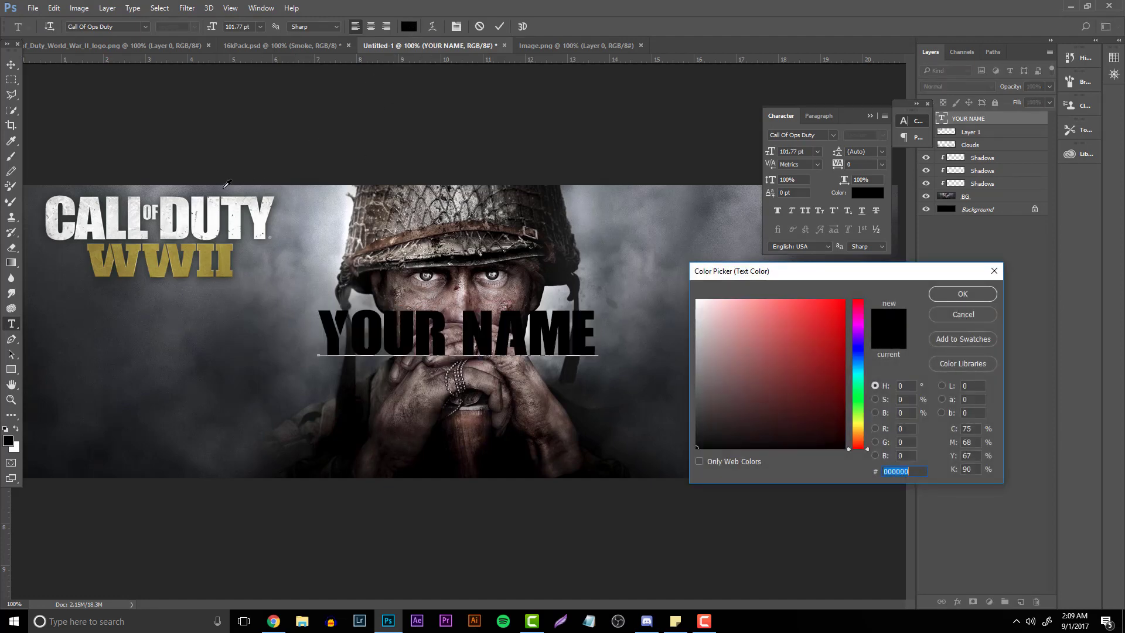
click(218, 206)
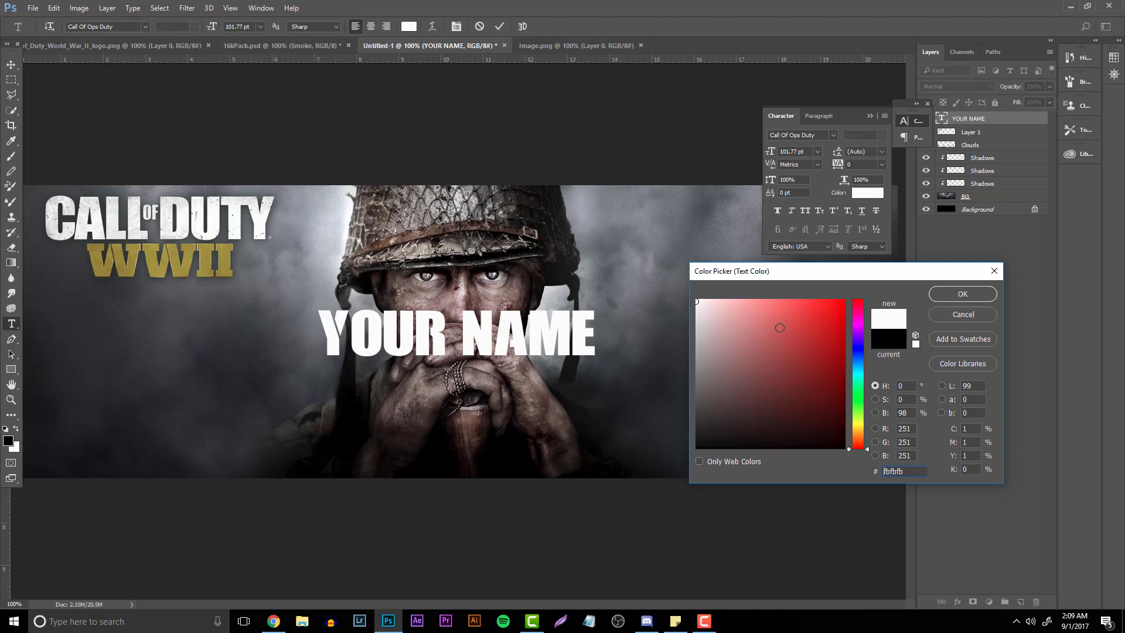
drag(697, 306, 689, 304)
click(974, 293)
click(870, 116)
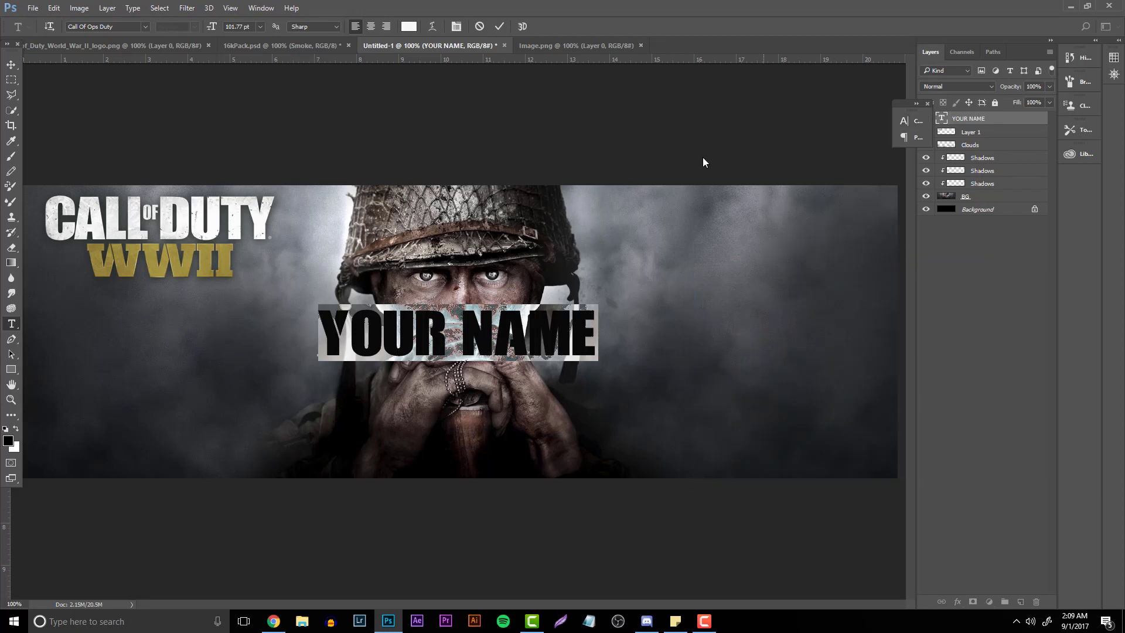
click(996, 121)
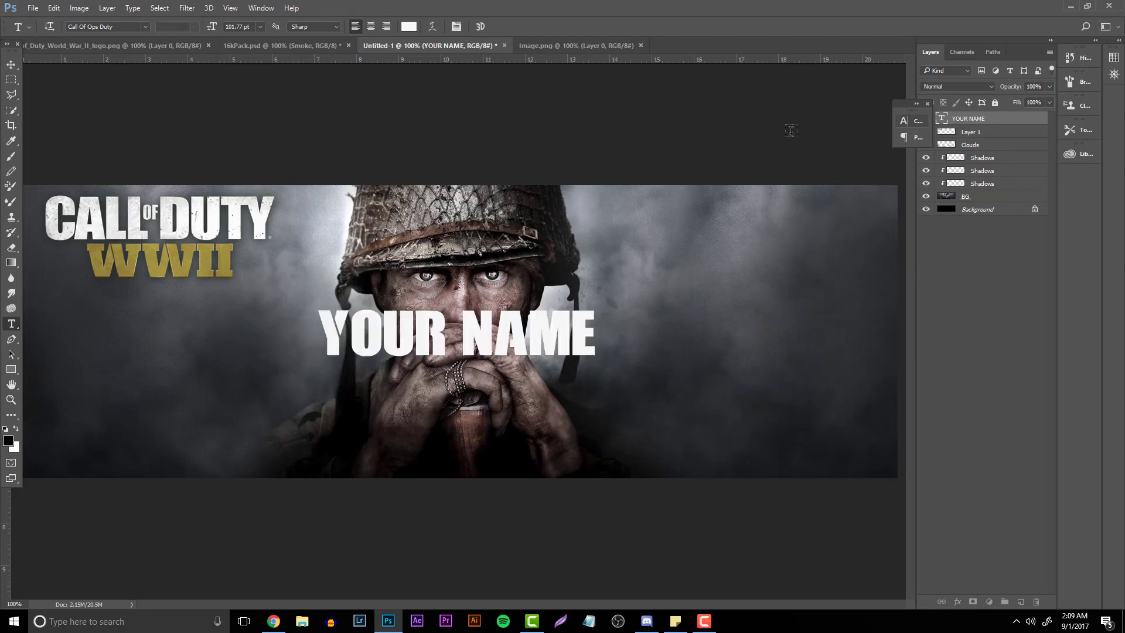
click(928, 103)
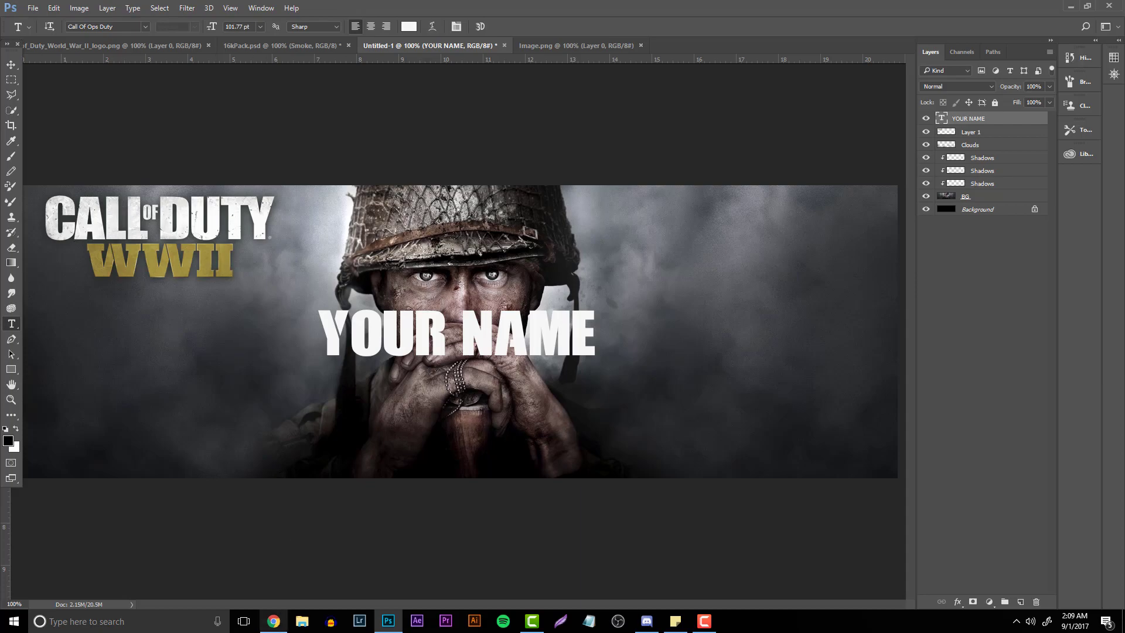
Switch to Chrome and search Google Images for "brushed scratch metal" in a new tab
click(282, 609)
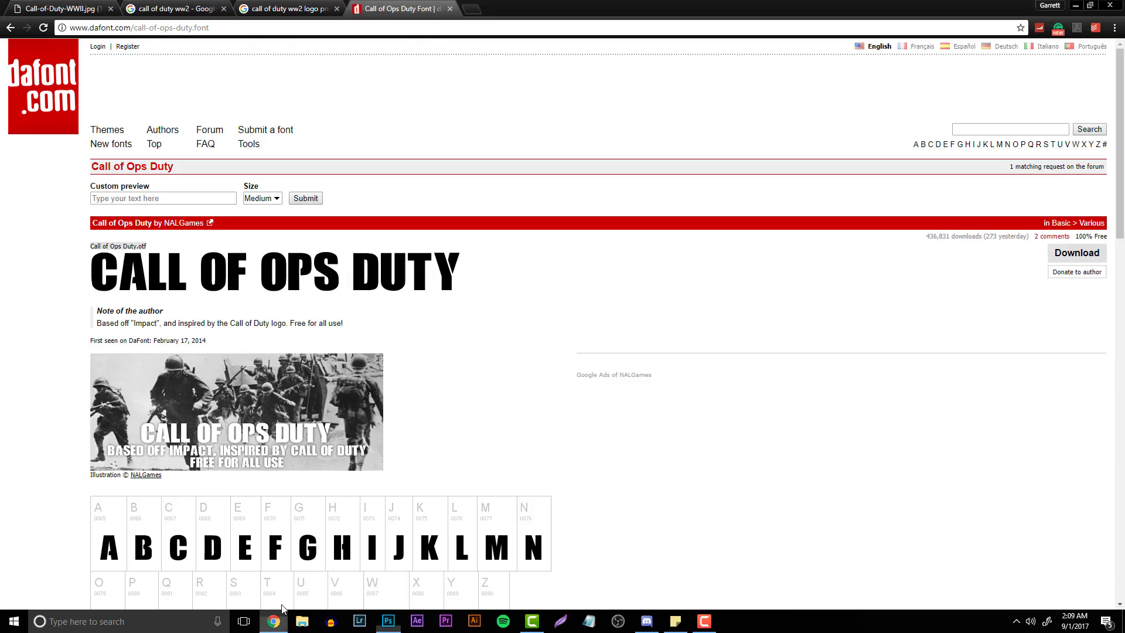
click(468, 6)
text(bru)
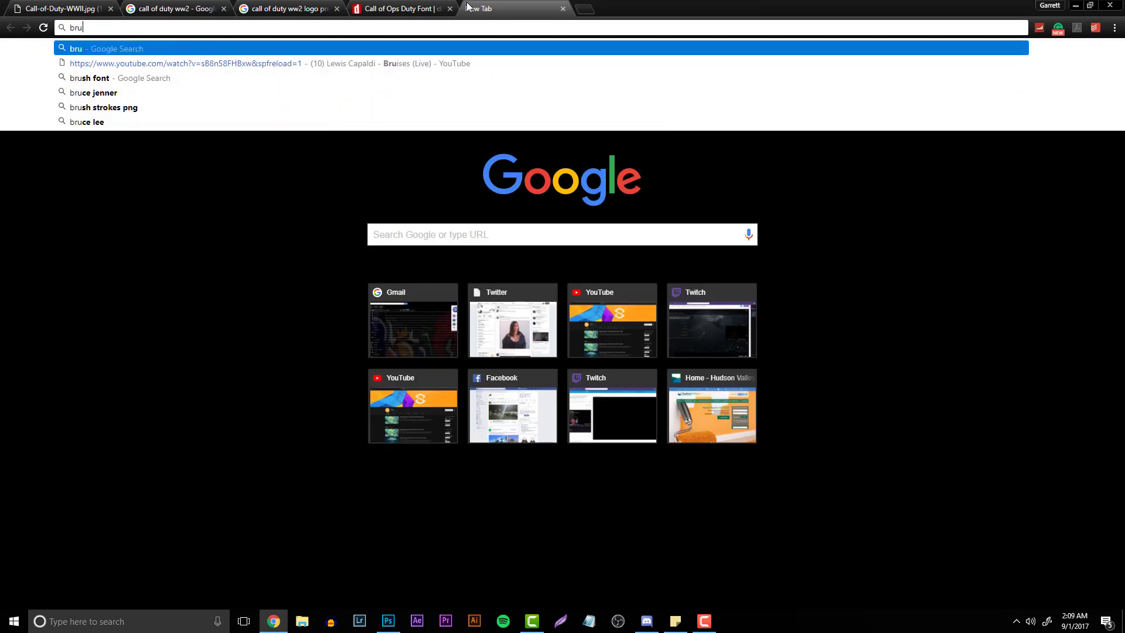
text(shed scrat)
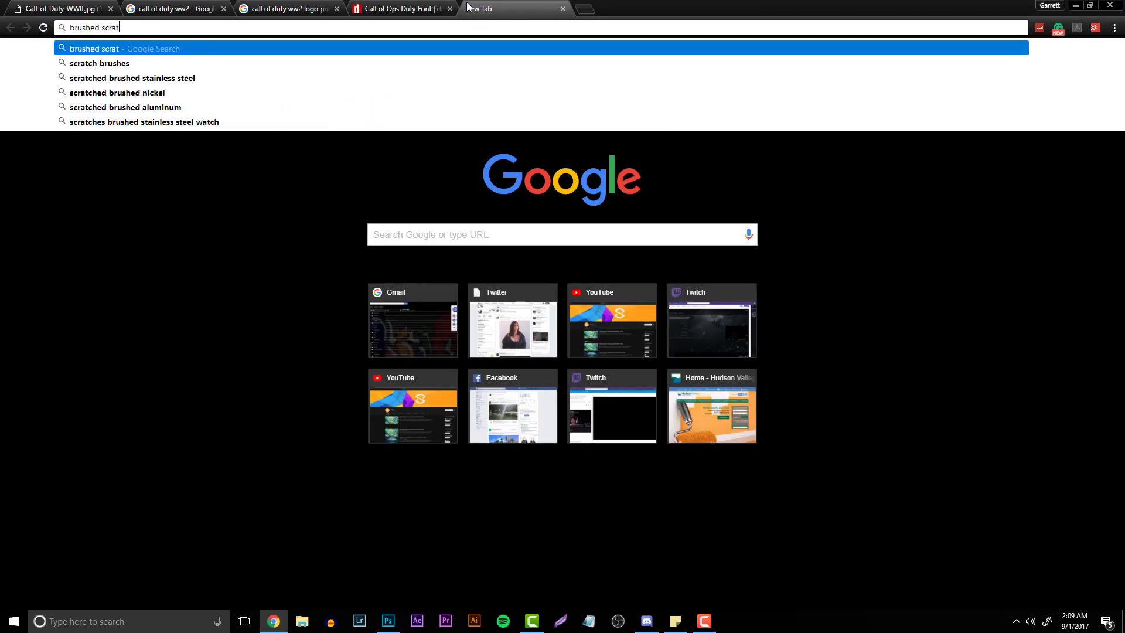
text(ch metal)
key(Return)
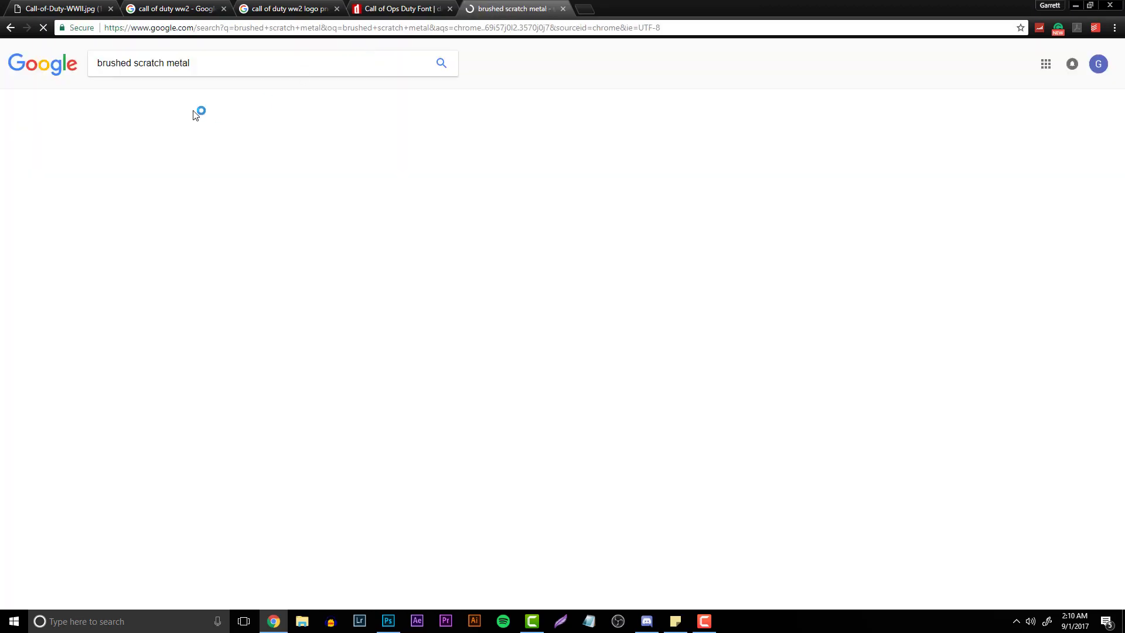
click(188, 98)
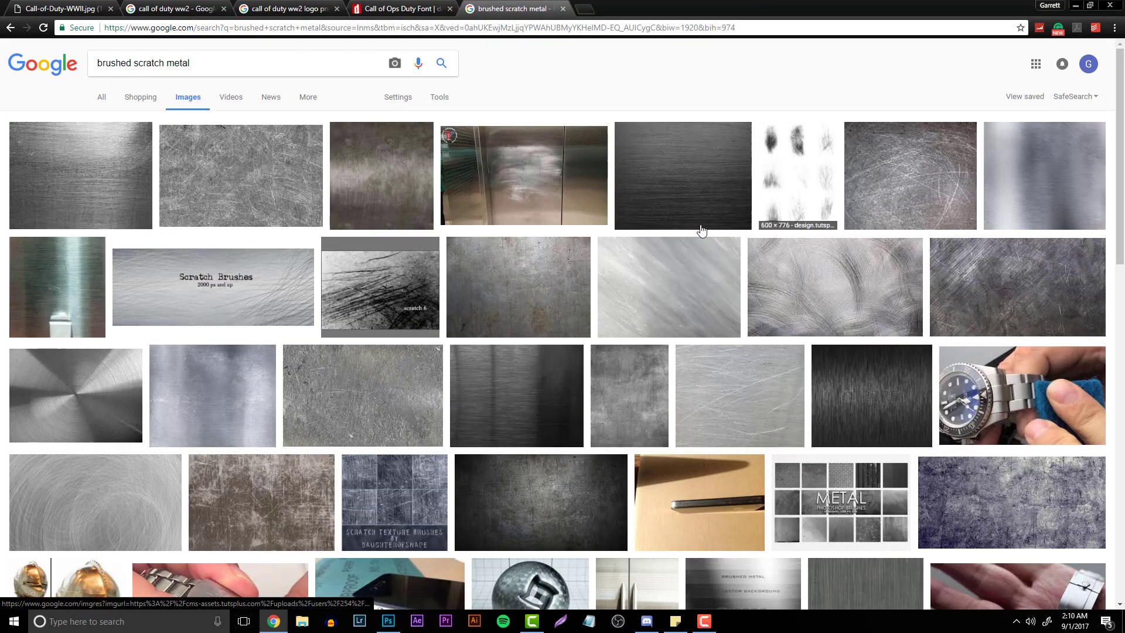
Copy the scratched and spotted aluminium sheet image, switch to Photoshop and paste it into the header above the text layer
scroll(703, 275, down, 8)
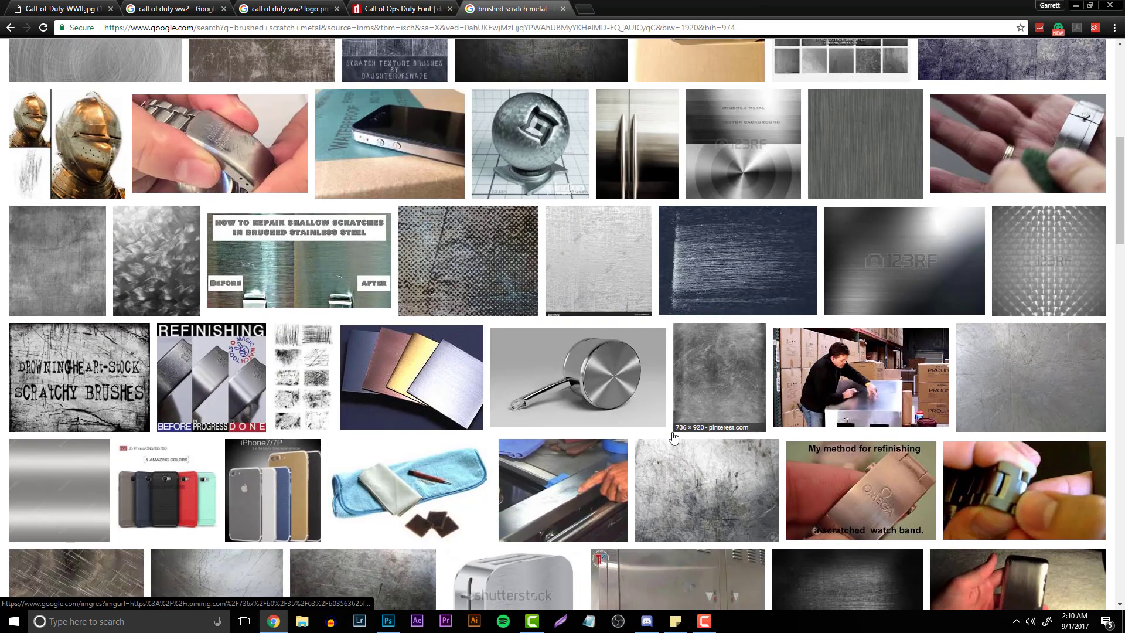
click(680, 475)
right_click(355, 340)
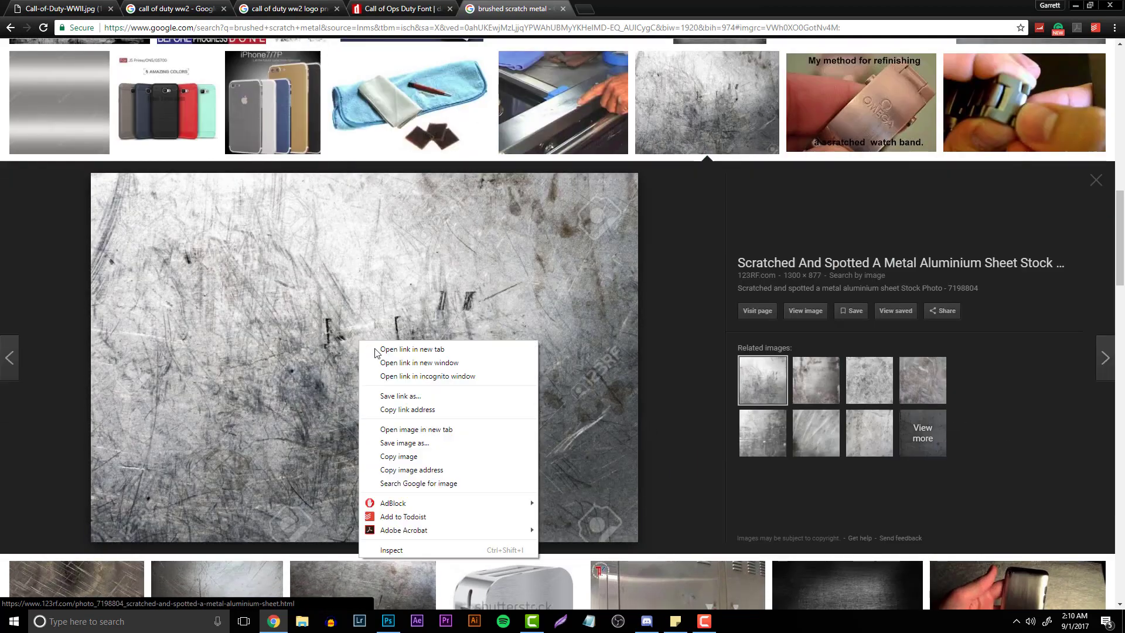
click(411, 458)
click(393, 619)
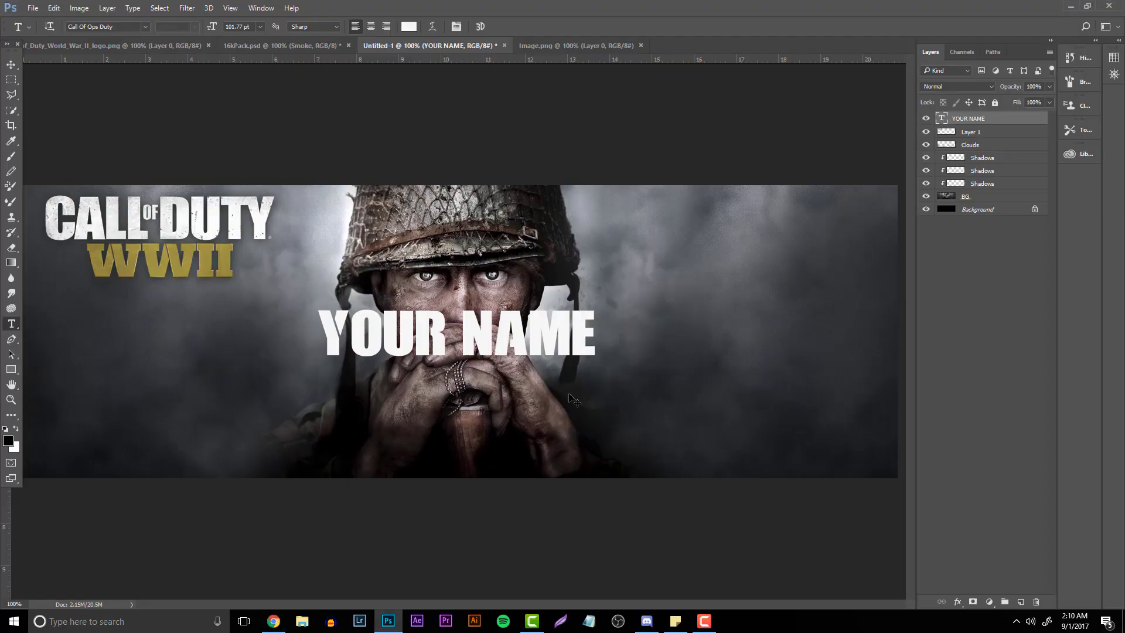
key(ctrl+v)
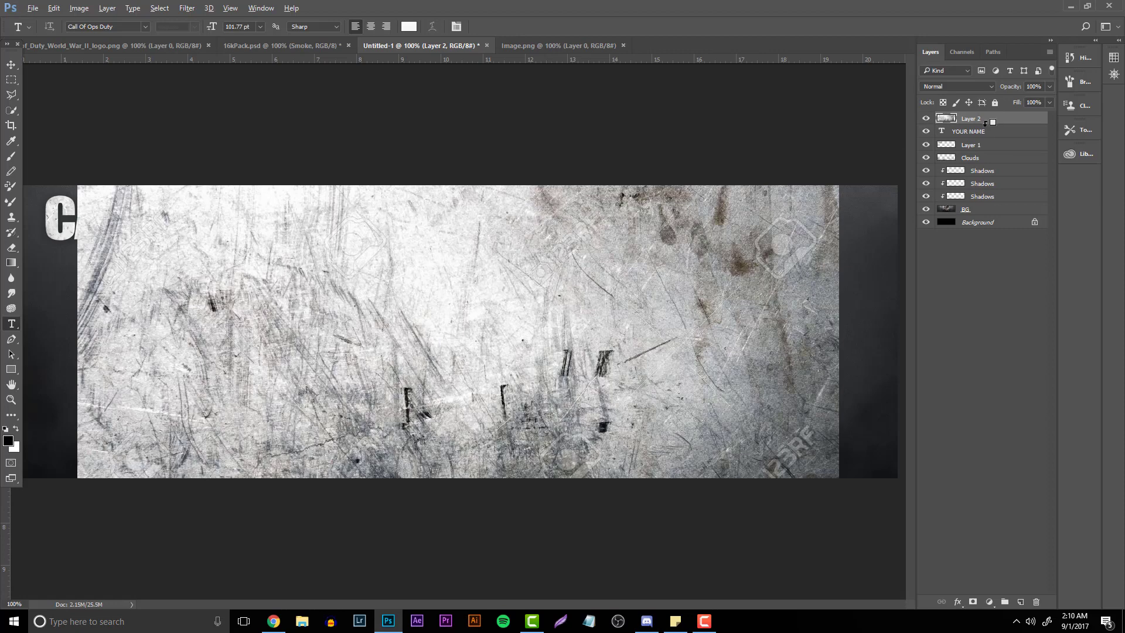
Clip the pasted metal texture to the "YOUR NAME" text and shift the texture within the letters
alt+click(986, 122)
key(v)
mouse_move(467, 272)
mouse_down()
mouse_move(548, 343)
mouse_move(491, 341)
mouse_up()
Fade the metal texture's heavy scratches over "YOUR NAME" using a soft Eraser of 275 px
key(e)
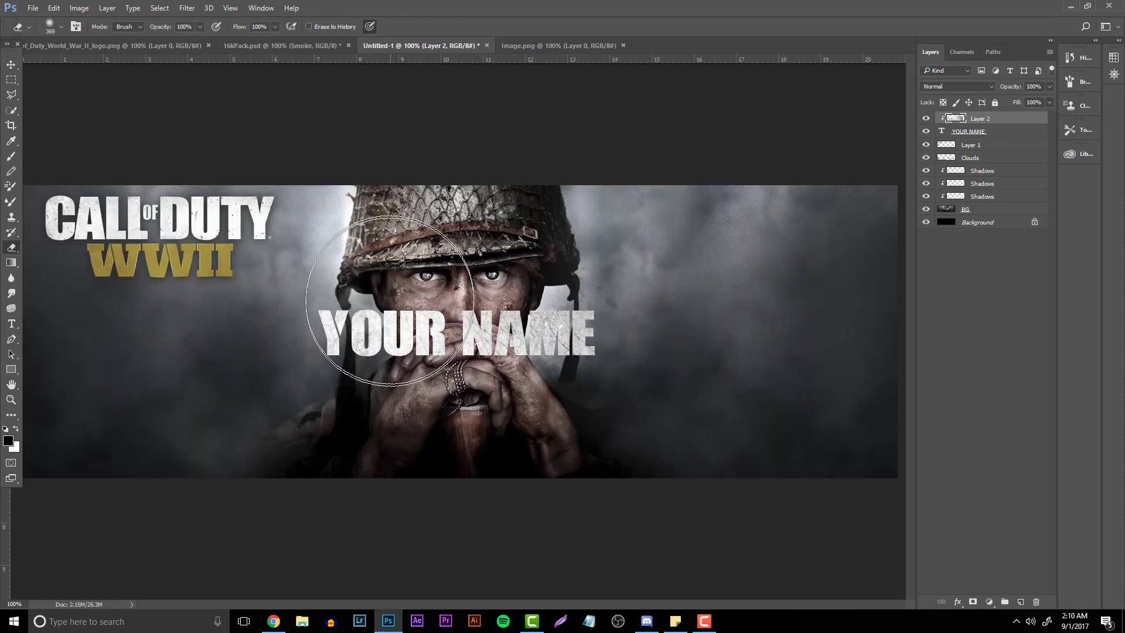
click(61, 27)
drag(136, 61, 124, 61)
key(Return)
mouse_move(537, 399)
mouse_down()
mouse_move(521, 270)
mouse_move(474, 281)
mouse_up()
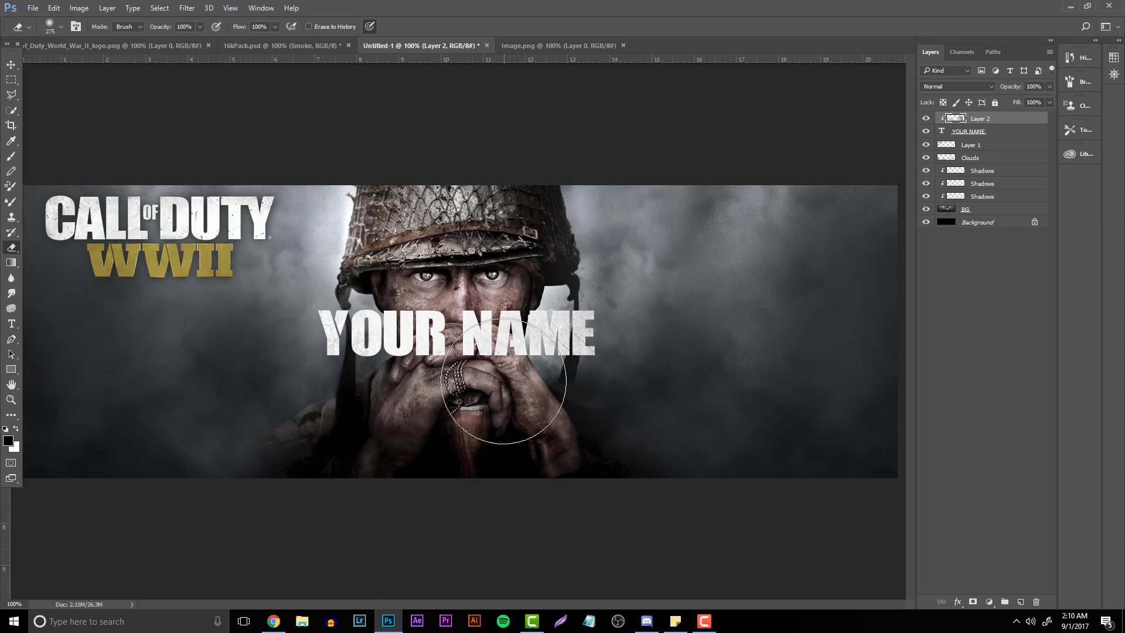
Switch to Chrome and search Google Images for "dirty metal"
click(274, 621)
scroll(377, 109, up, 10)
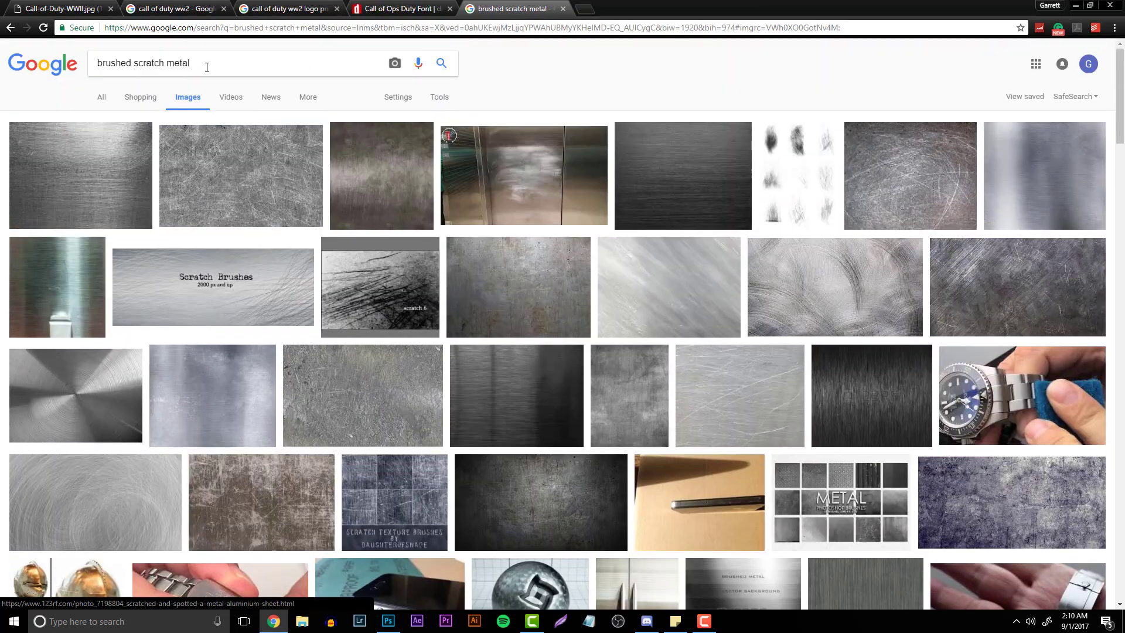
drag(187, 63, 61, 83)
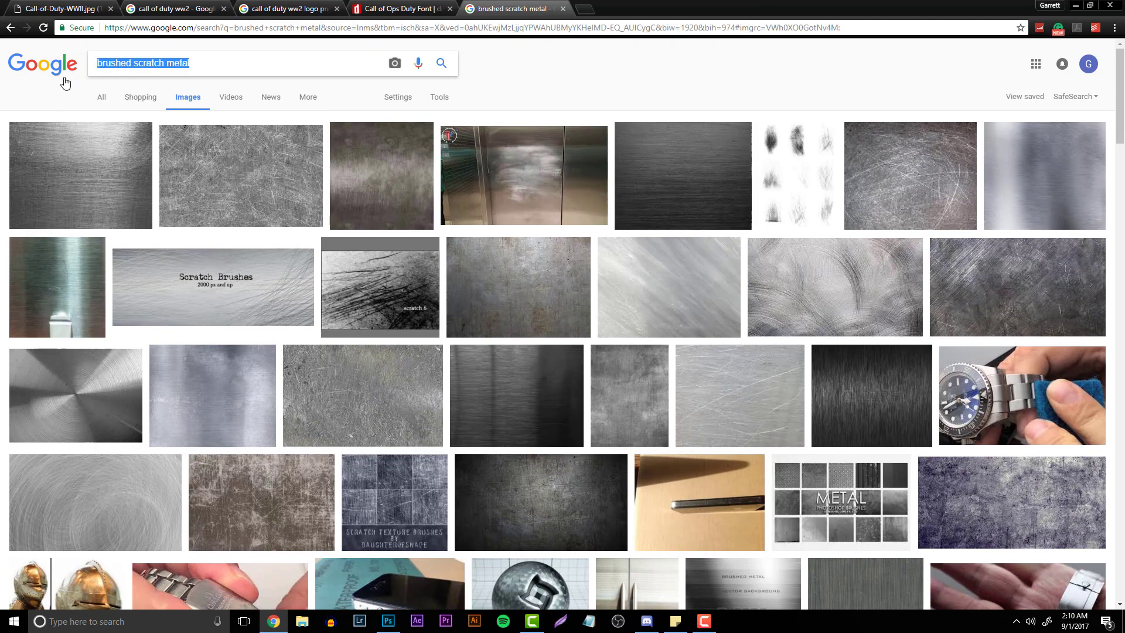
text(dirty s)
key(BackSpace)
text(metal)
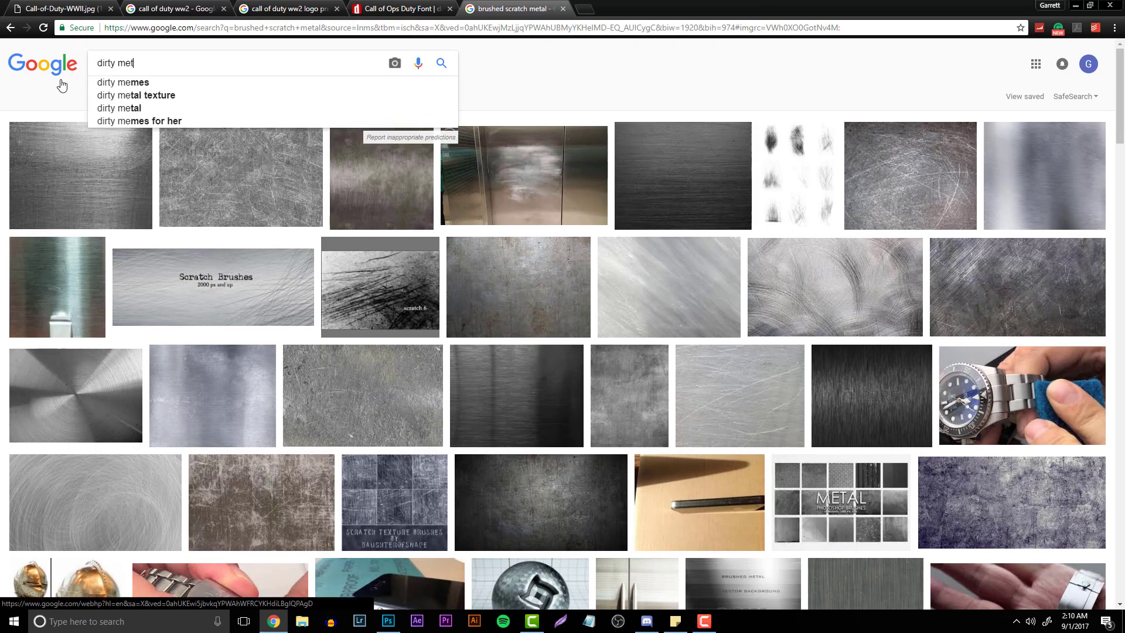
key(Return)
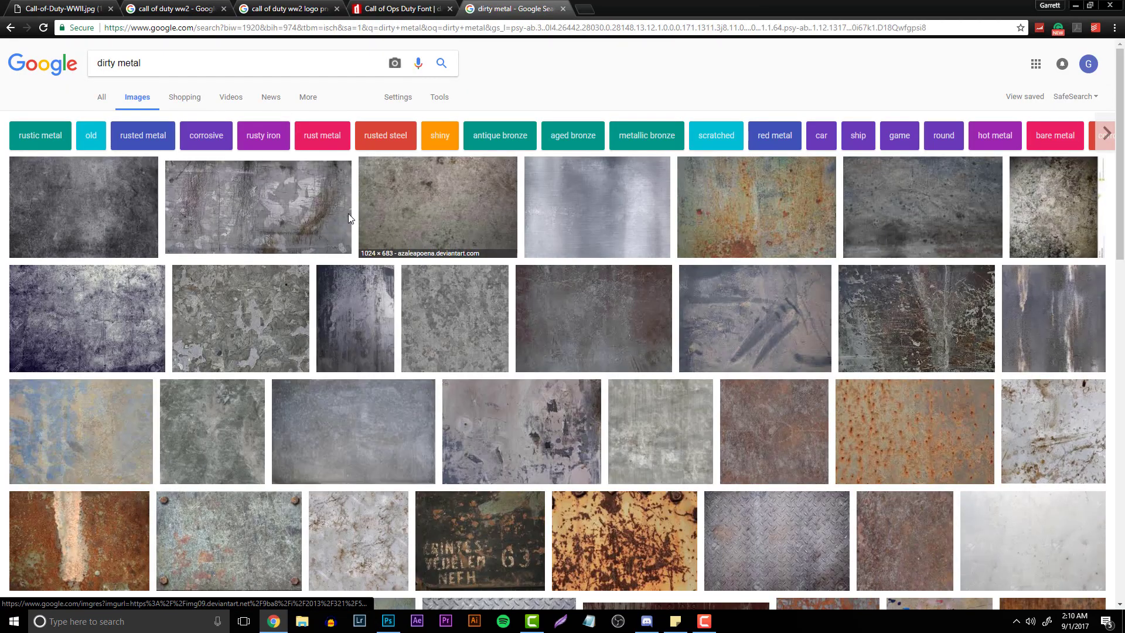
Browse the dirty metal results and copy the "Old dirty metal texture seamless 10075" image
click(1047, 441)
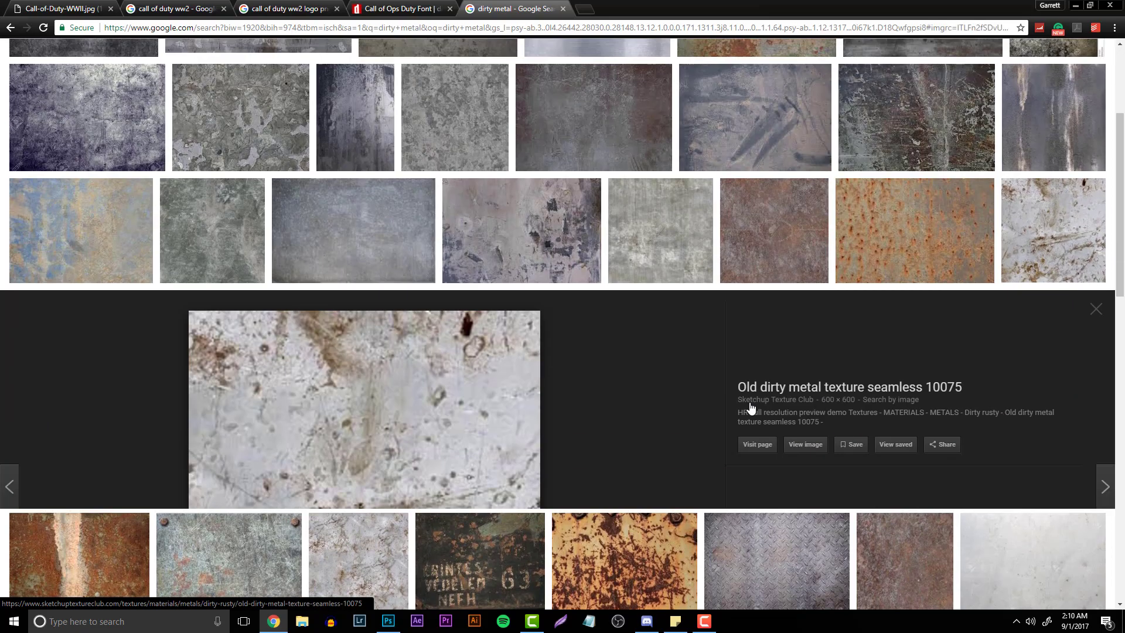
scroll(338, 350, down, 10)
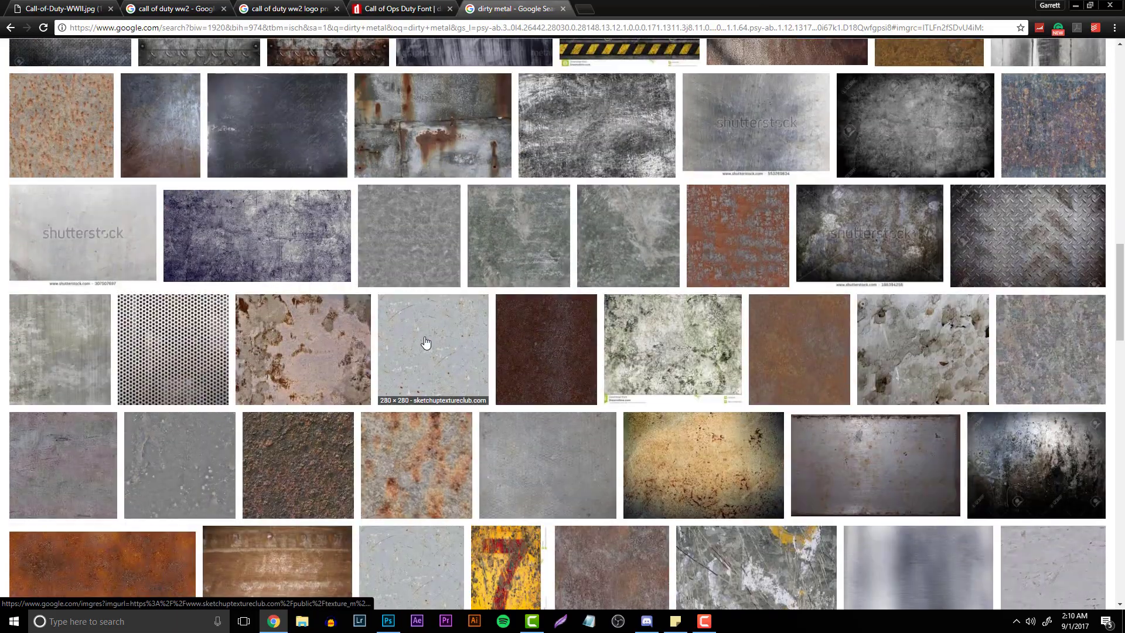
scroll(193, 343, down, 6)
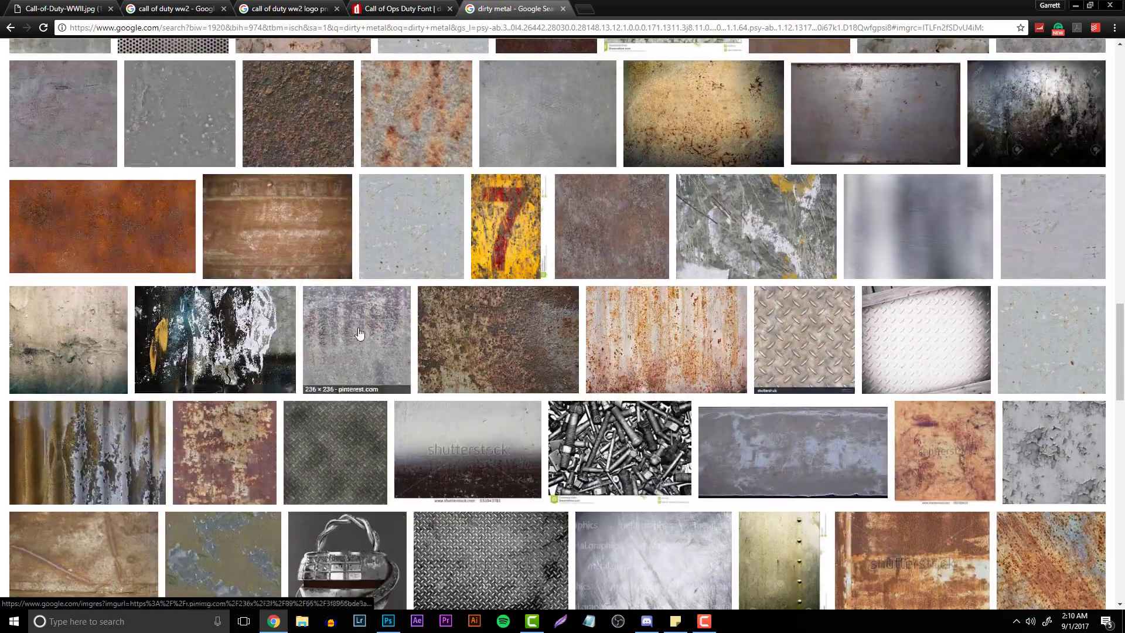
scroll(1011, 472, up, 13)
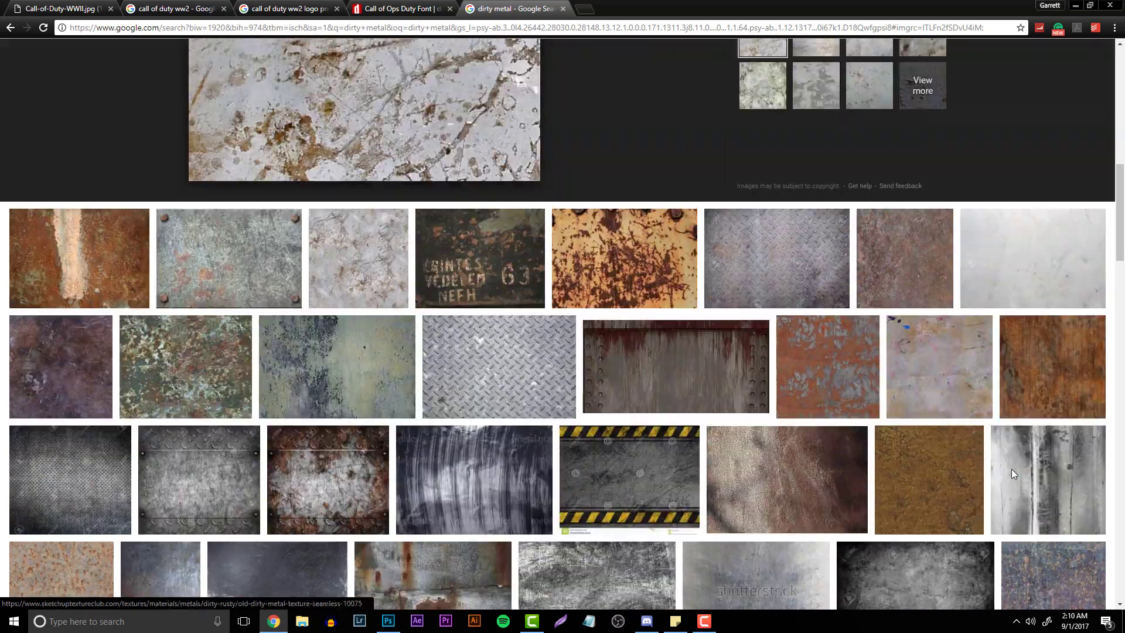
scroll(1012, 472, up, 5)
right_click(434, 300)
click(454, 416)
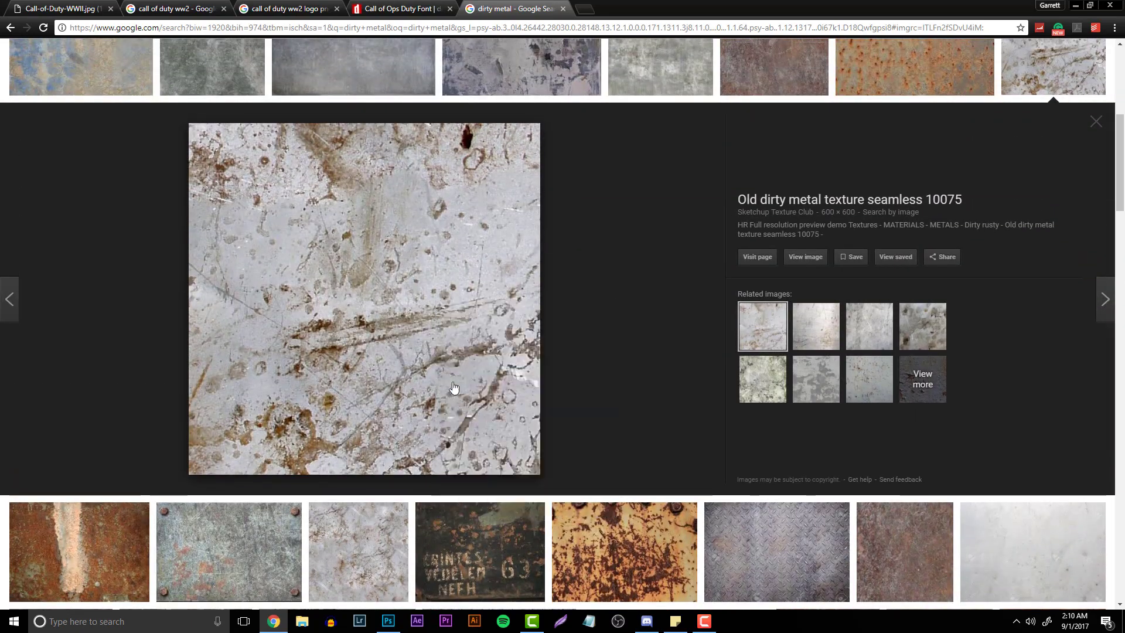
Switch to Photoshop, paste the dirty metal texture and clip it to the "YOUR NAME" text beneath the first metal texture
click(388, 621)
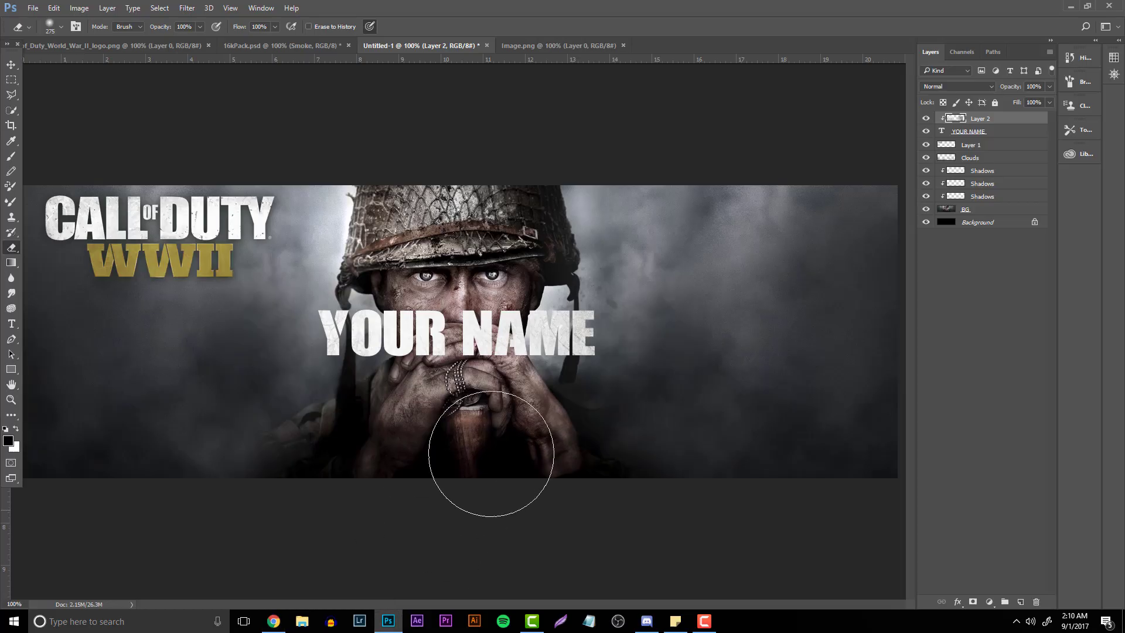
key(ctrl+v)
drag(939, 130, 941, 136)
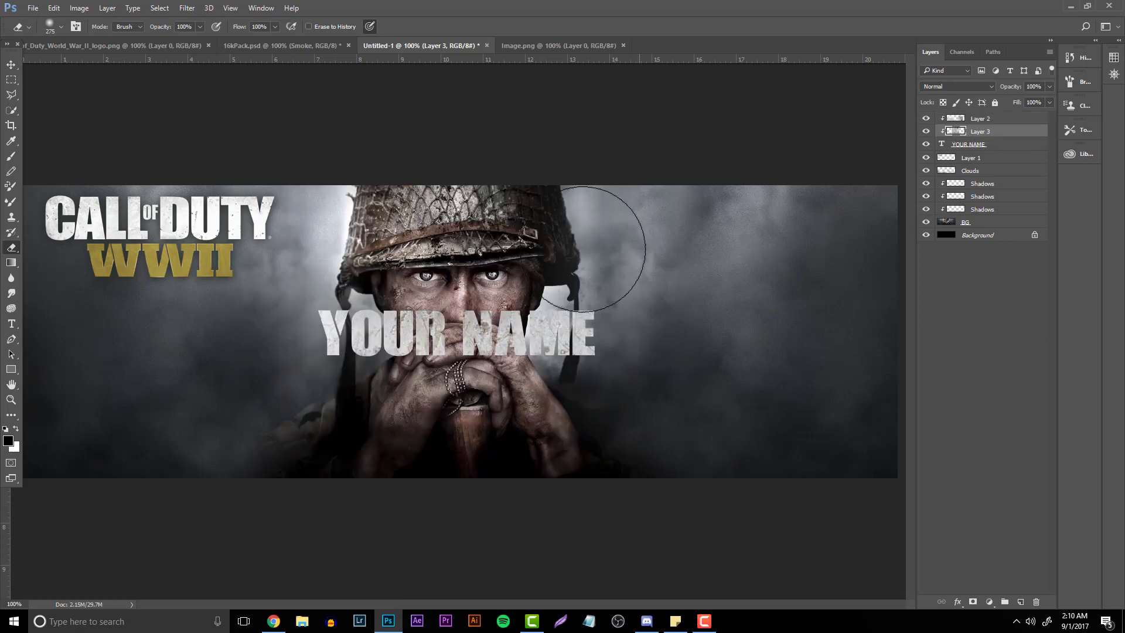
Convert the pasted dirty metal texture to black and white
click(77, 8)
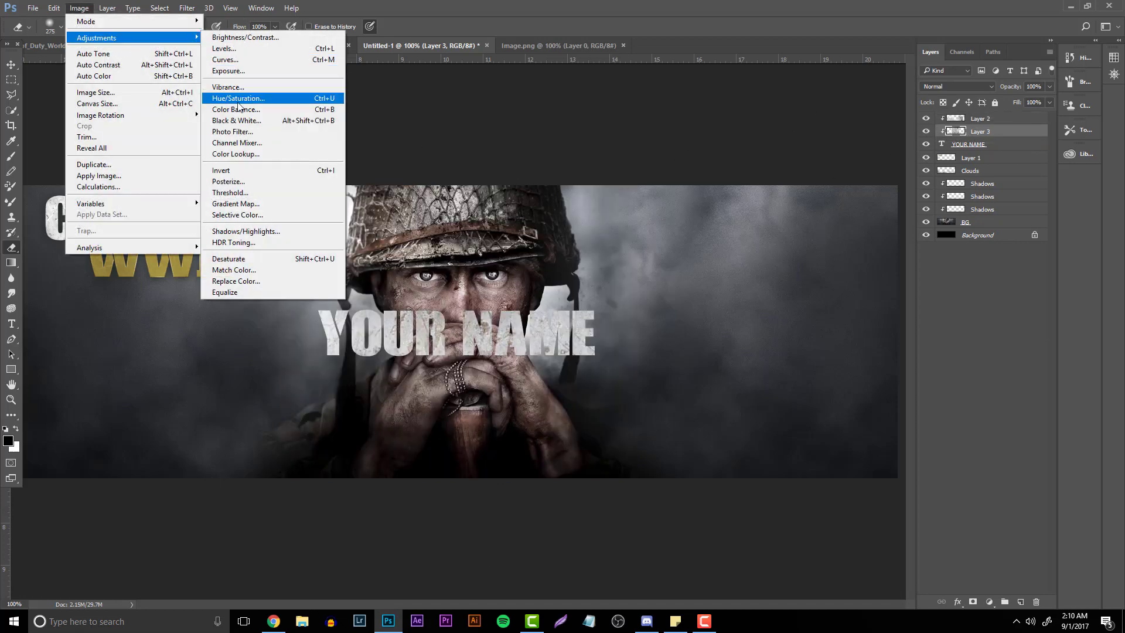
click(237, 118)
click(642, 133)
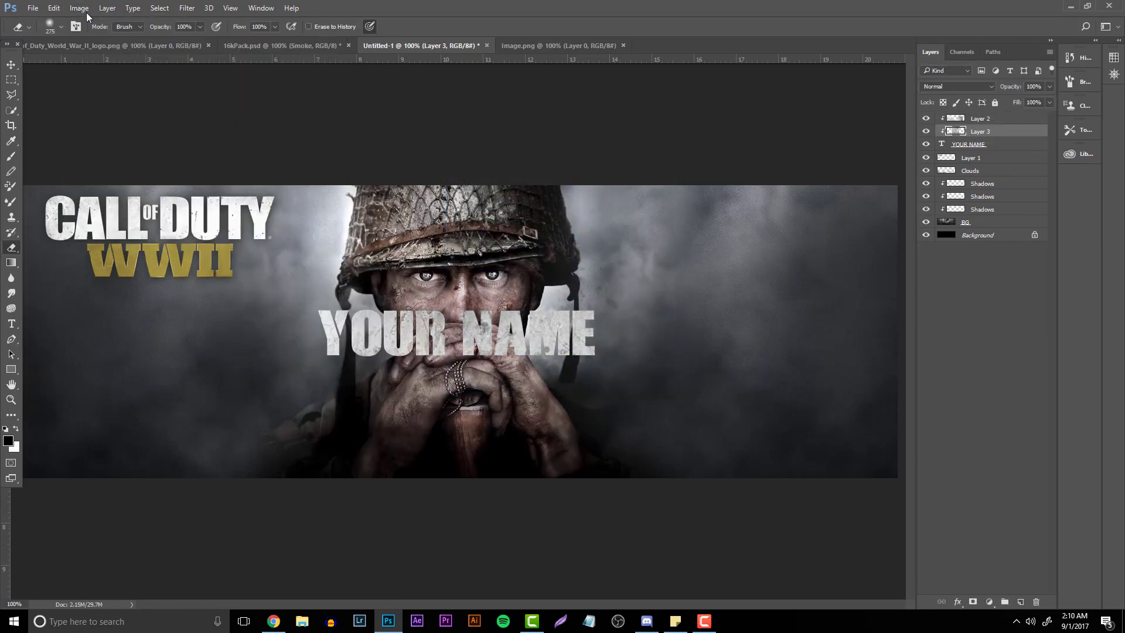
Raise the dirty metal texture's brightness to 92 with Brightness/Contrast
click(79, 8)
mouse_move(117, 38)
click(246, 38)
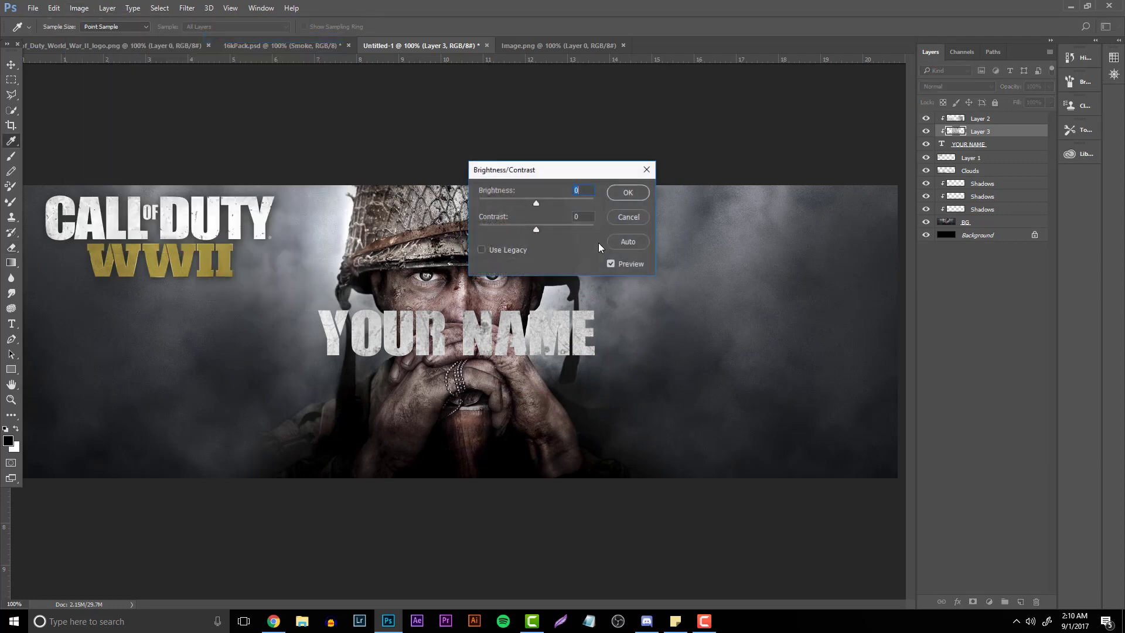
drag(541, 199, 570, 204)
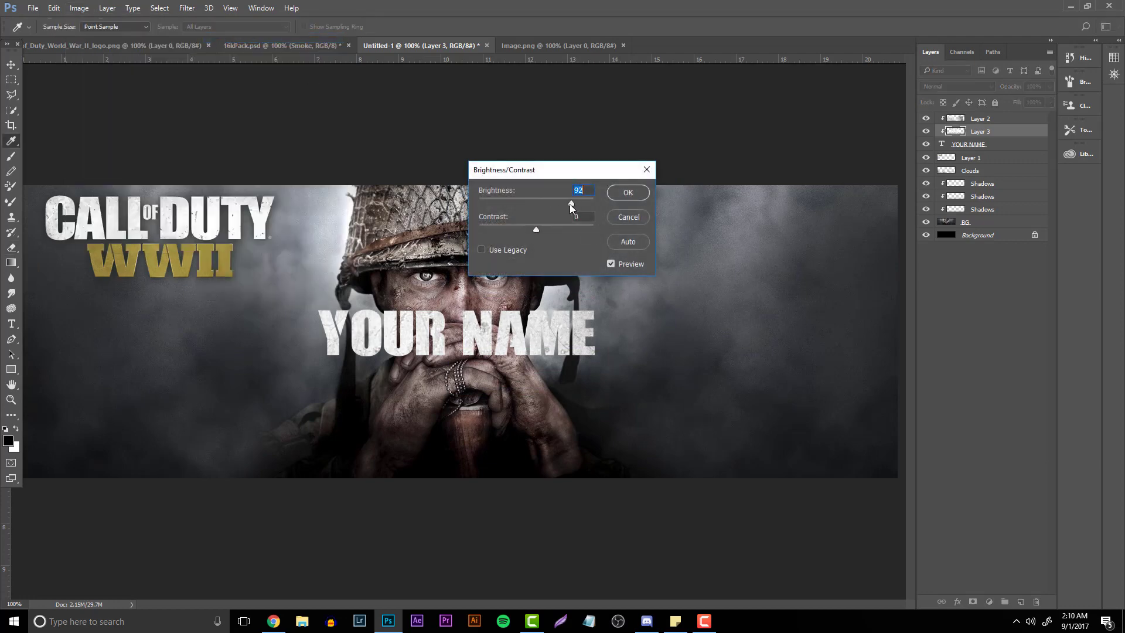
click(629, 193)
key(e)
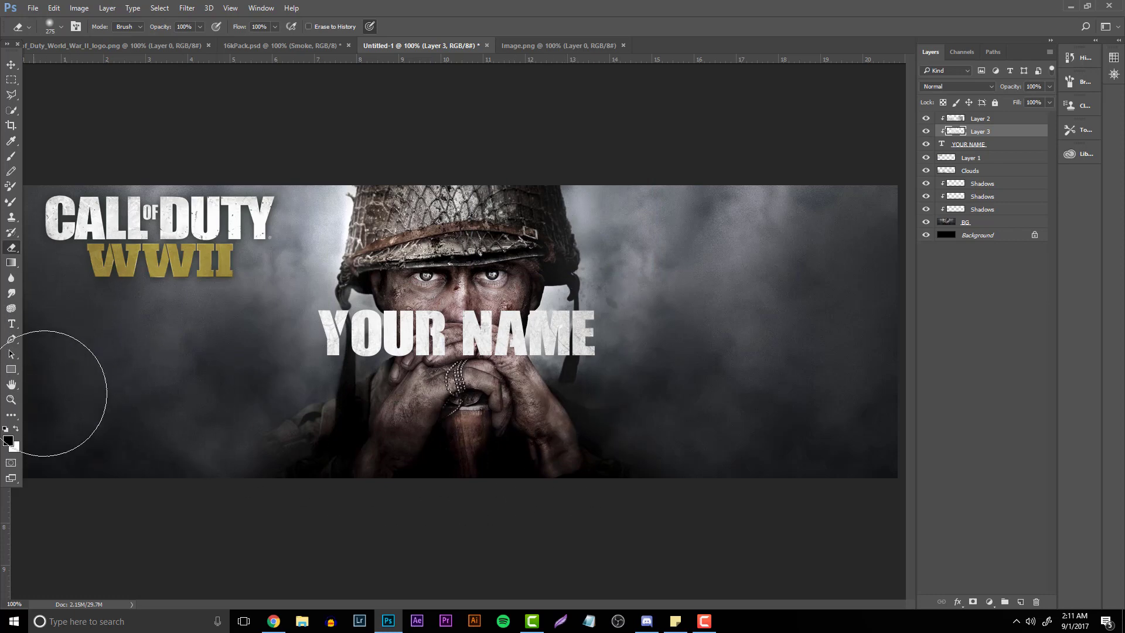
Add a white Inner Shadow to the "YOUR NAME" text in Normal mode, with 120° angle, 2 px distance and 1 px size
click(11, 385)
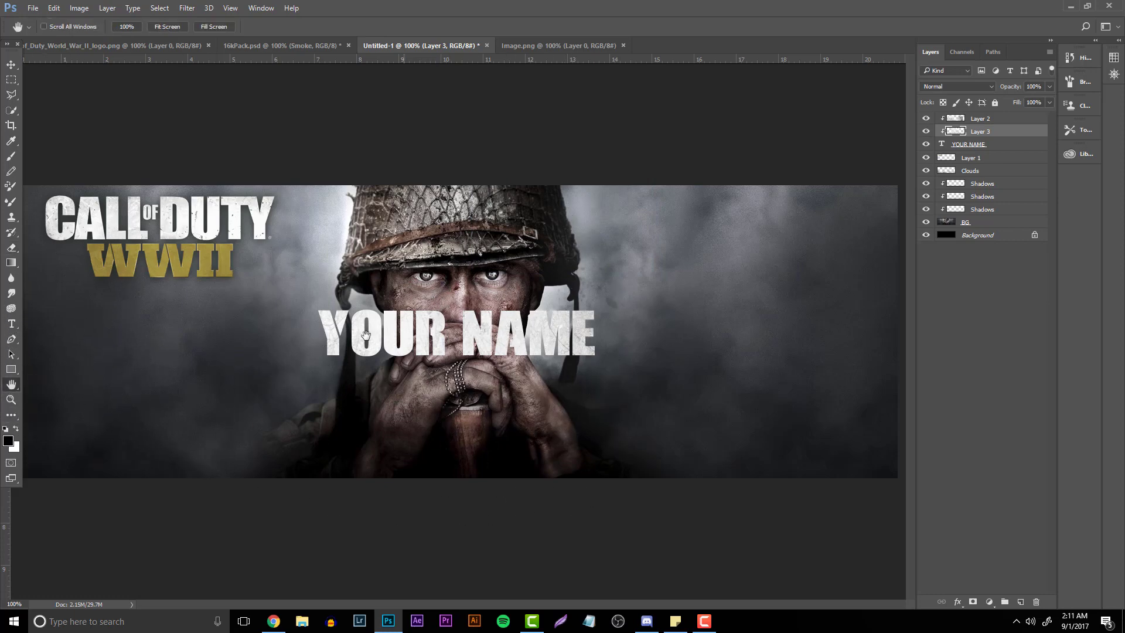
click(11, 400)
mouse_move(446, 345)
mouse_down()
mouse_move(504, 345)
mouse_move(446, 336)
mouse_up()
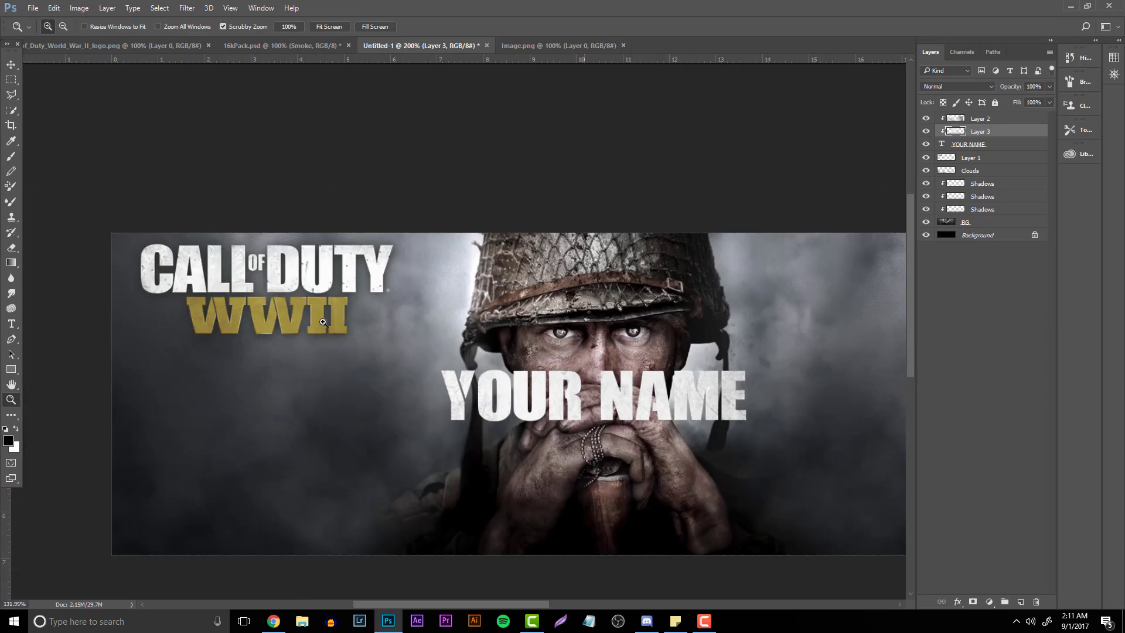
click(973, 145)
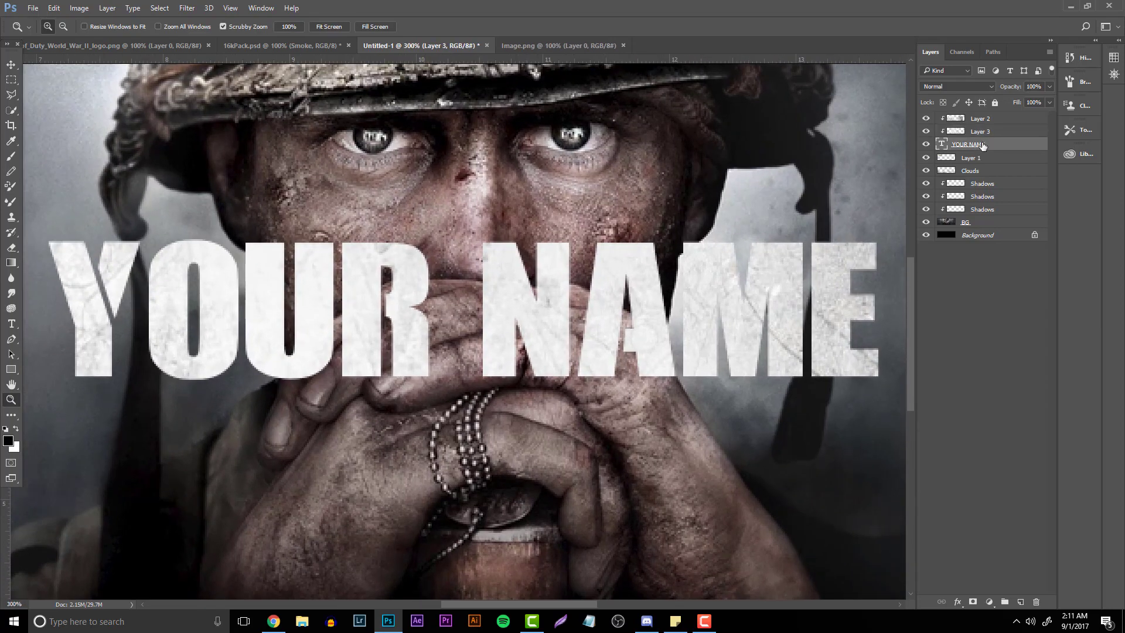
right_click(973, 145)
click(821, 106)
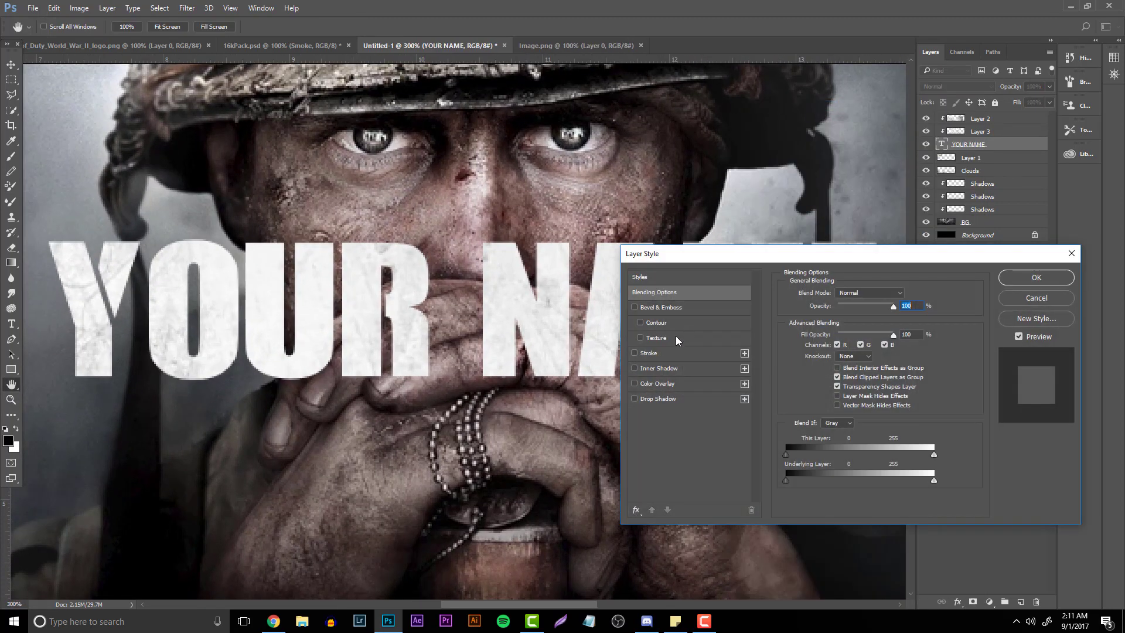
click(661, 369)
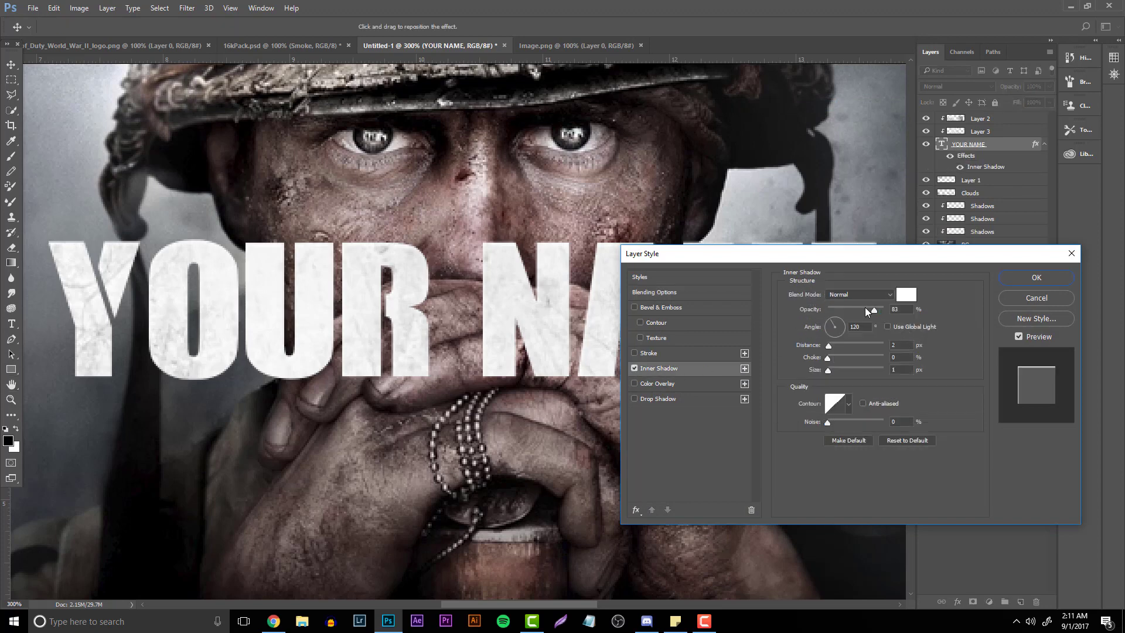
click(906, 294)
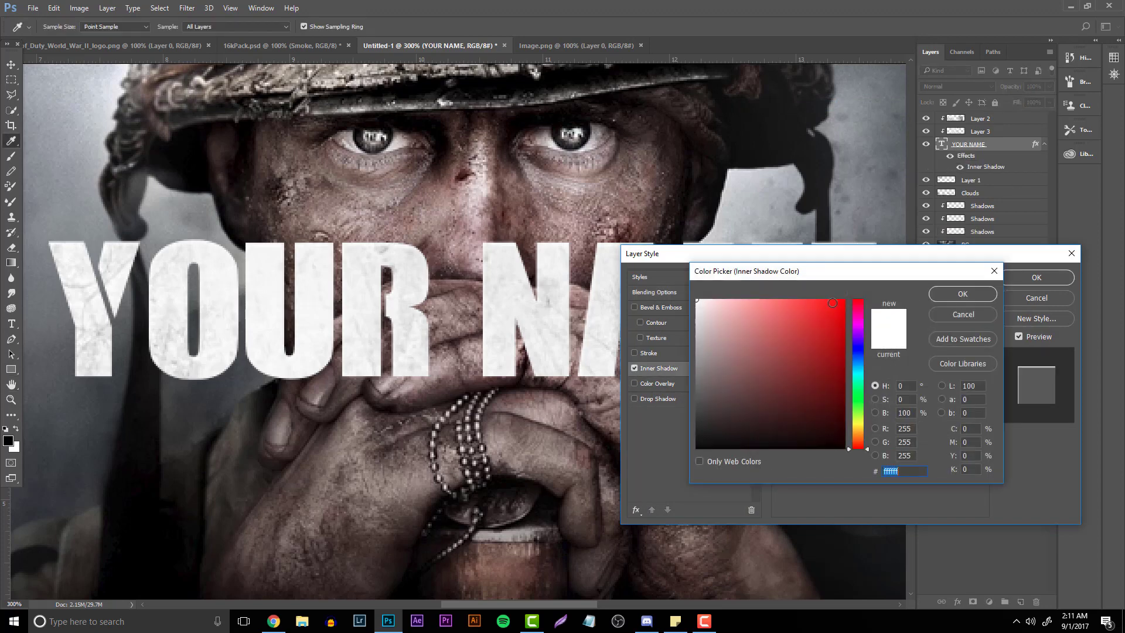
click(938, 298)
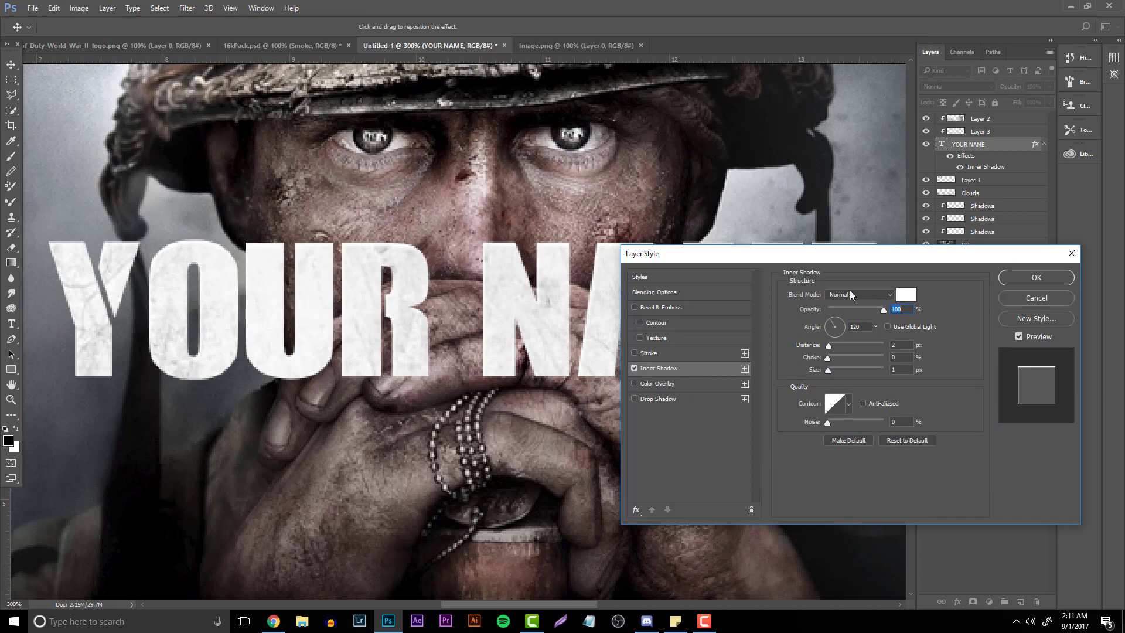
drag(829, 370, 823, 369)
double_click(909, 370)
text(1)
mouse_move(871, 307)
mouse_down()
mouse_move(840, 307)
mouse_move(874, 307)
mouse_move(860, 309)
mouse_up()
Add a black Drop Shadow to the "YOUR NAME" text with 60% opacity, 90° angle and 5 px distance, and apply the layer style
click(656, 403)
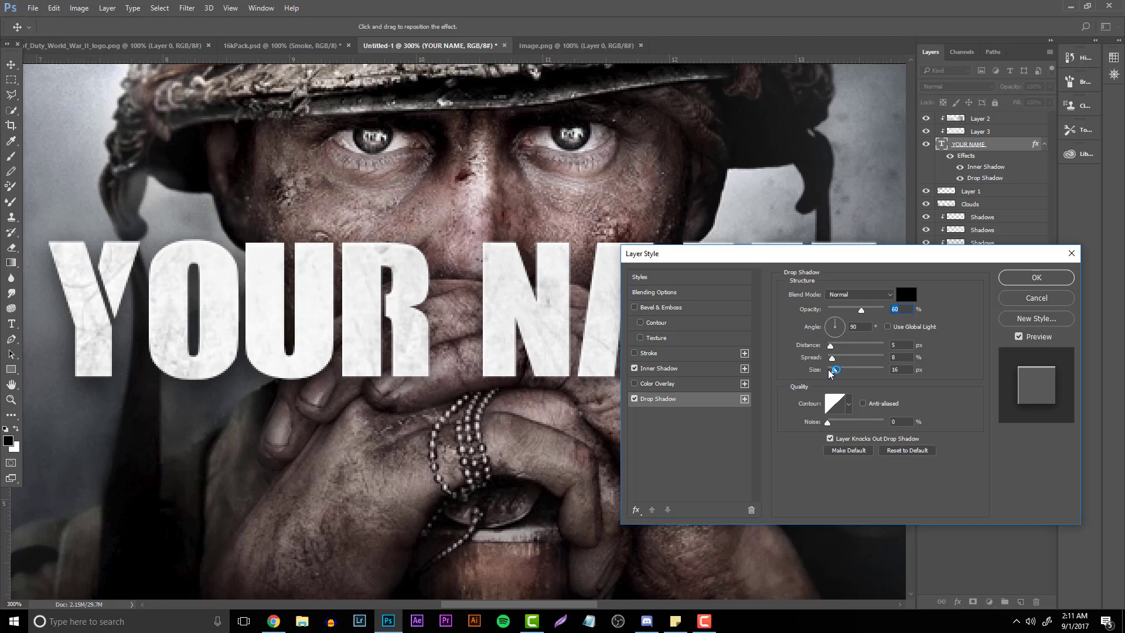
mouse_move(835, 374)
mouse_down()
mouse_move(847, 360)
mouse_move(835, 360)
mouse_up()
click(1036, 278)
click(18, 400)
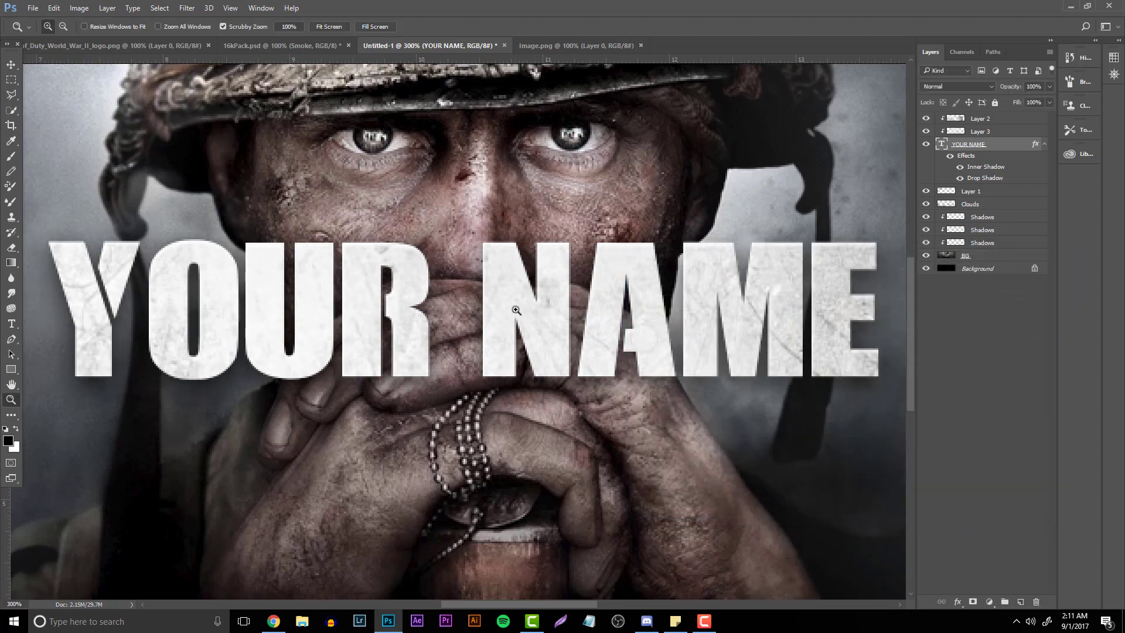
key(ctrl+1)
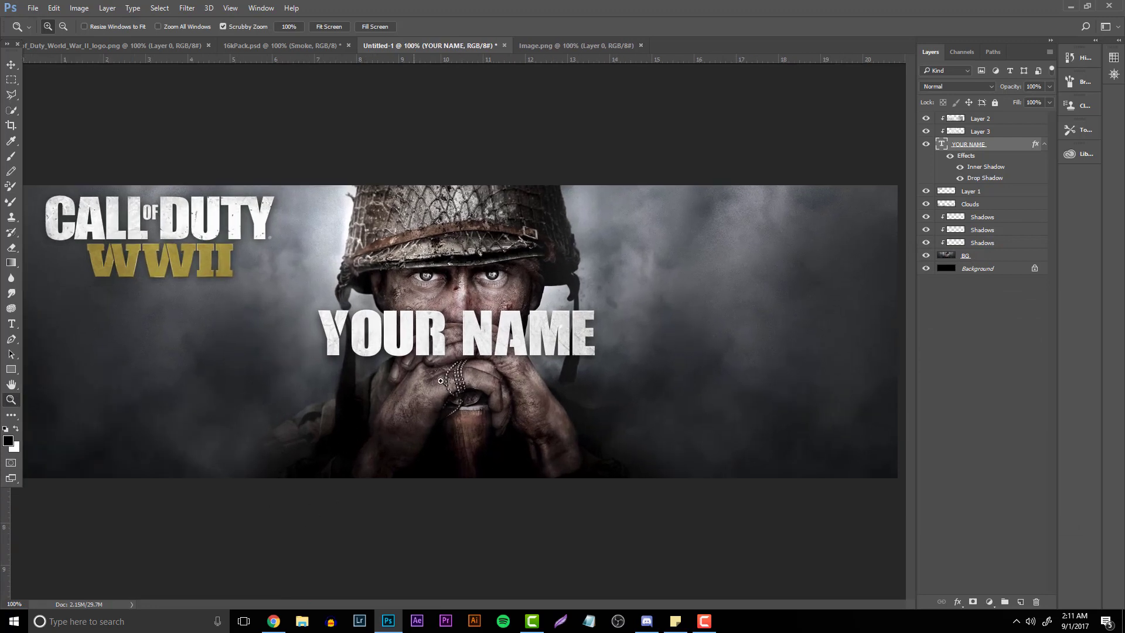
Switch to Chrome and search Google Images for "grunge dirt"
click(274, 621)
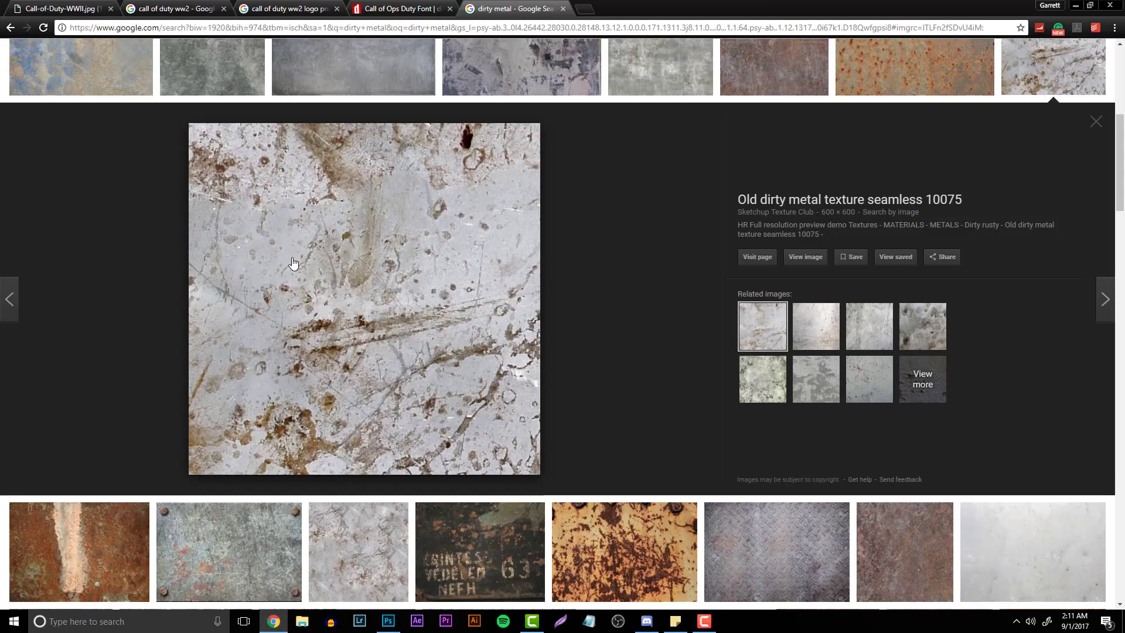
scroll(278, 242, up, 6)
triple_click(218, 62)
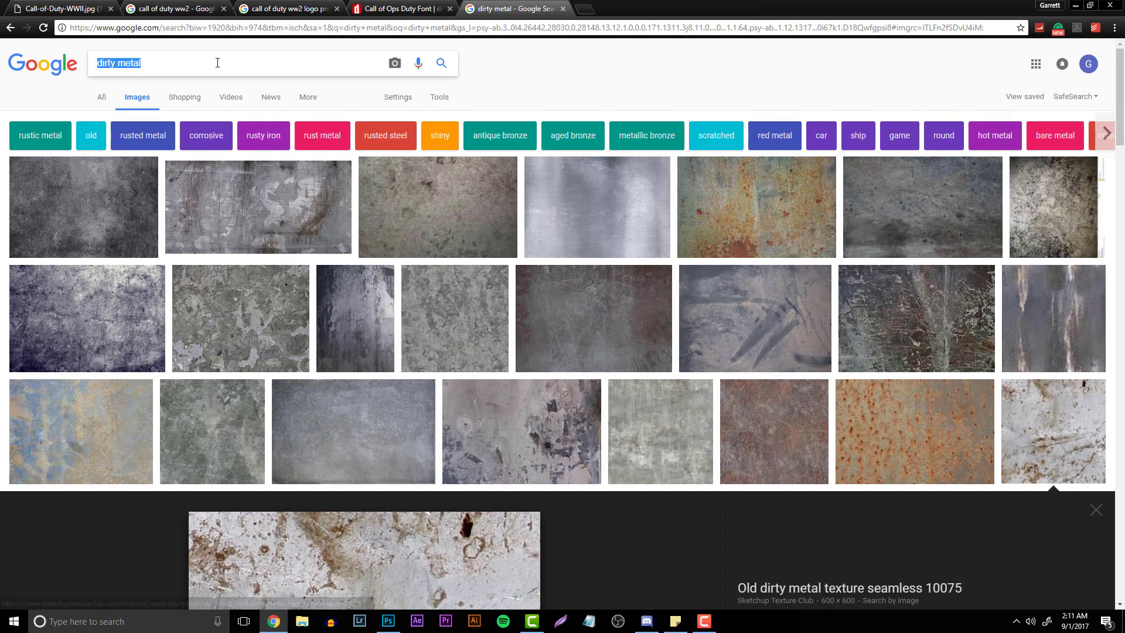
text(grunge dirt)
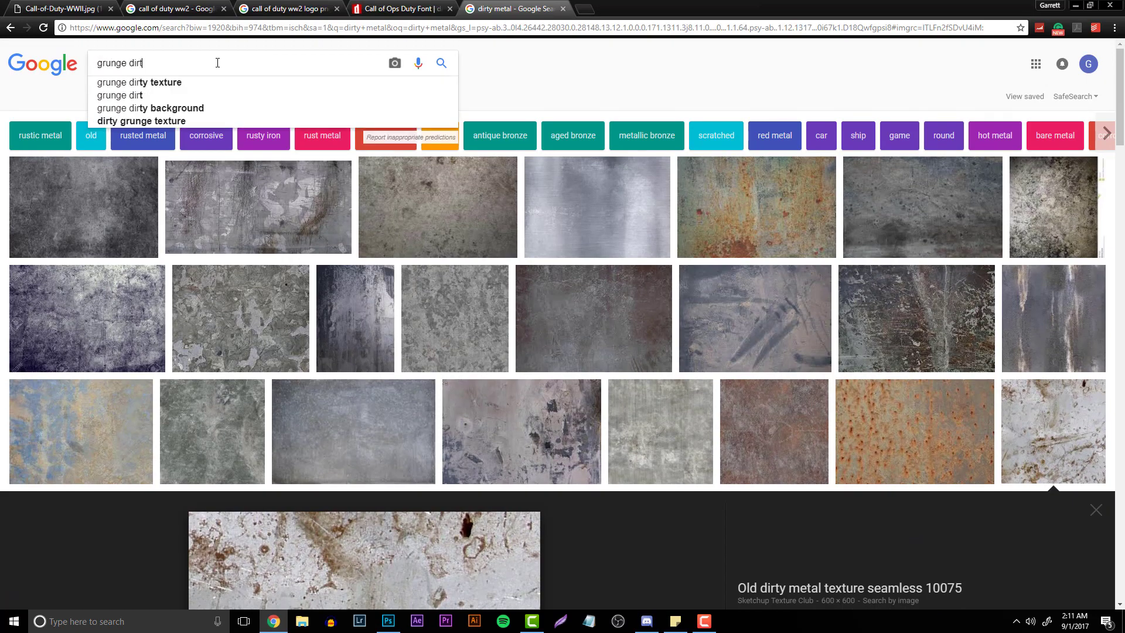
key(Return)
Copy the white iStock image with black grunge specks and paste it in Photoshop, clipped directly above the "YOUR NAME" text layer
click(229, 318)
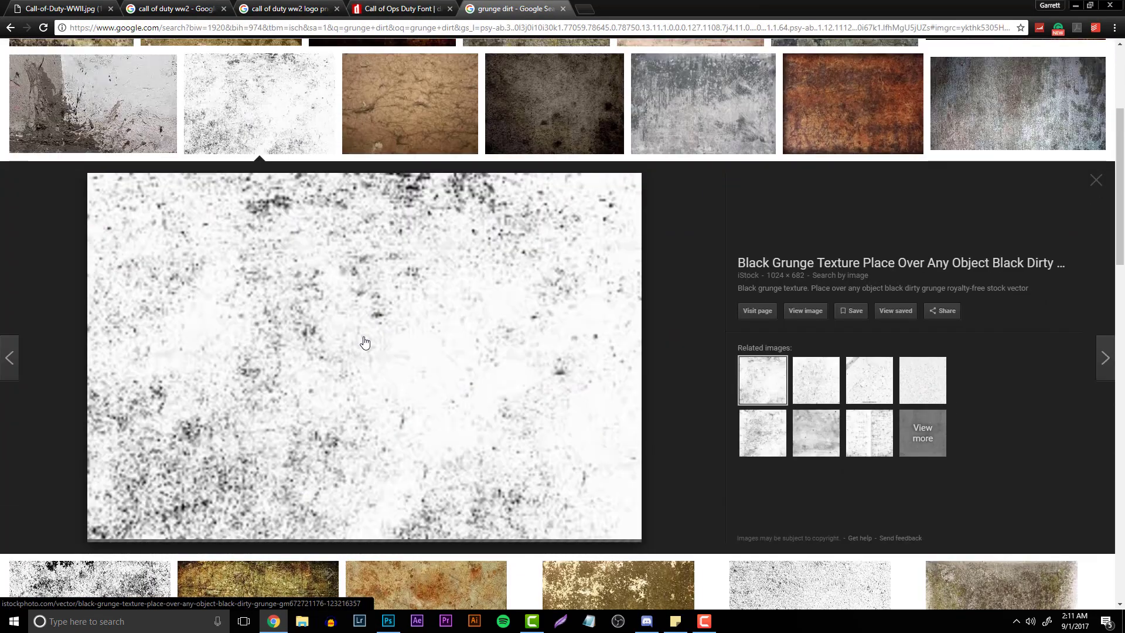
right_click(358, 362)
click(387, 476)
click(388, 621)
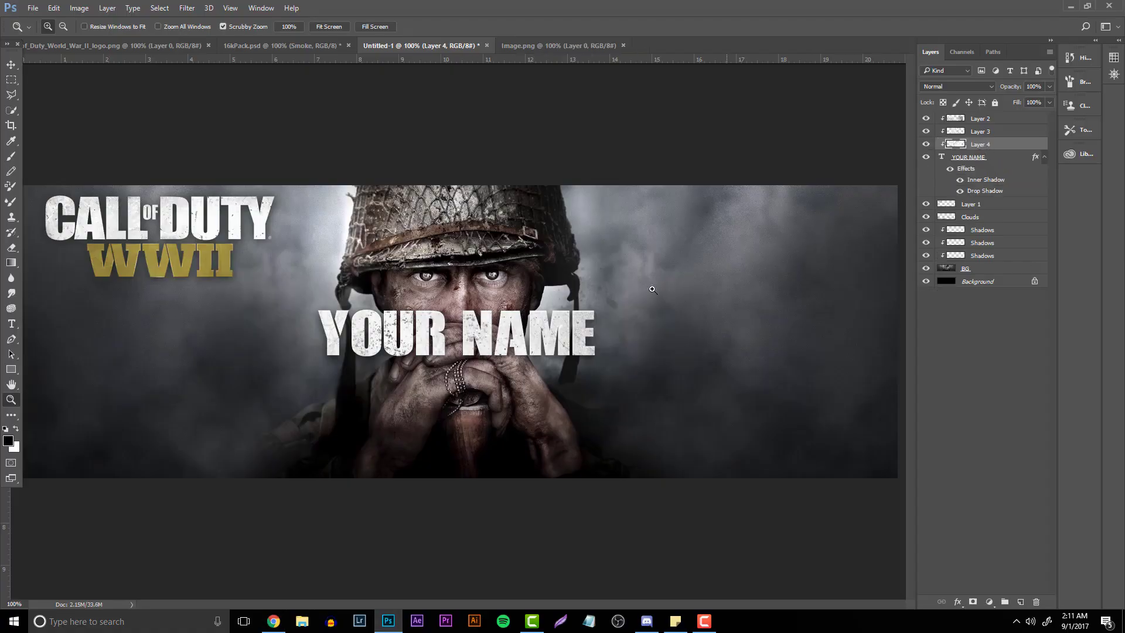
Fade the black grunge specks over "YOUR NAME" using a soft Eraser of 275 px, and check the lettering up close
key(e)
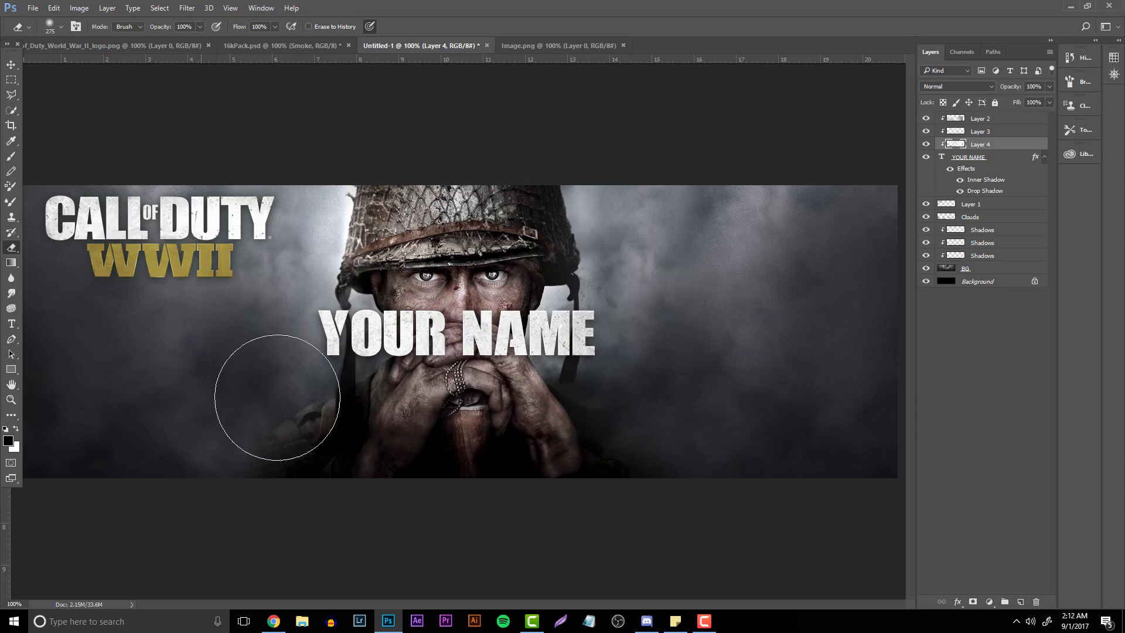
click(11, 399)
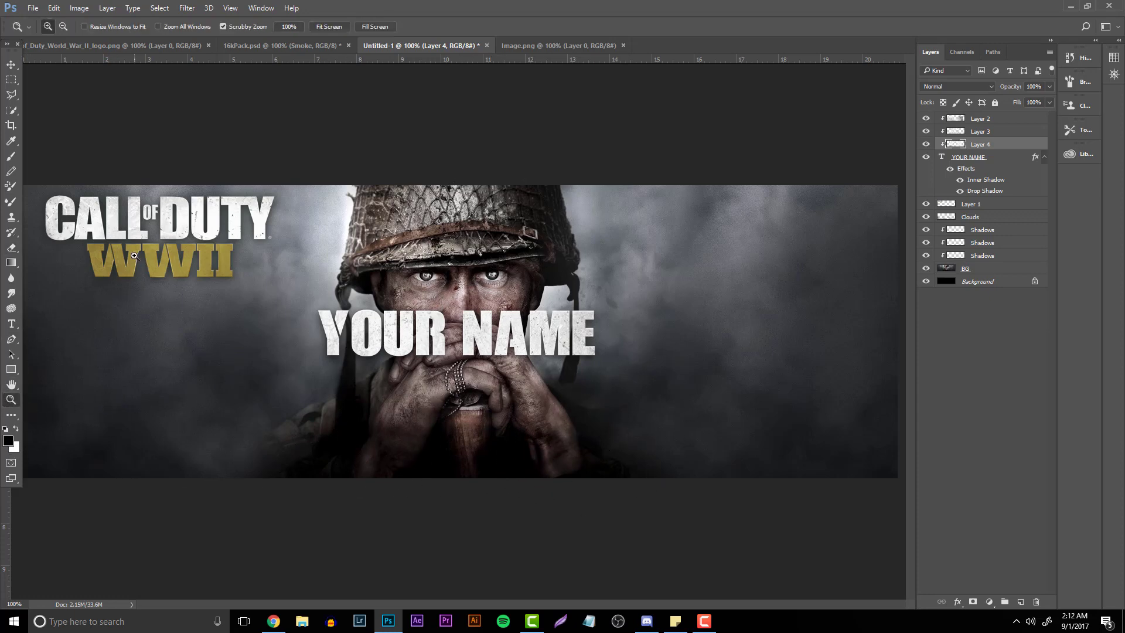
click(320, 364)
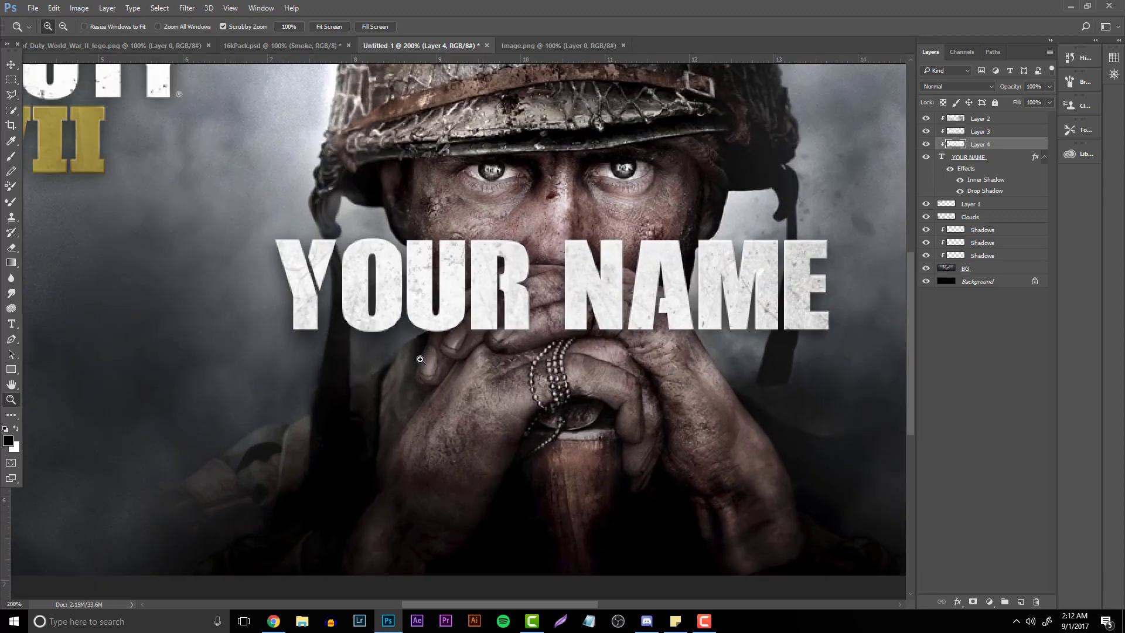
alt+click(421, 361)
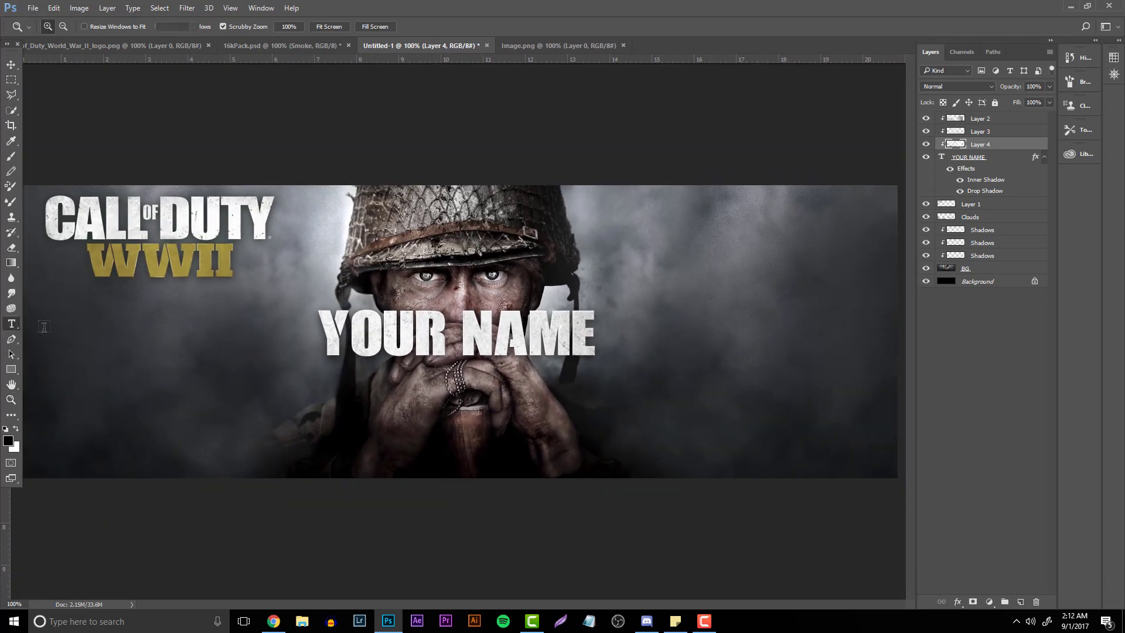
Add the text "TAG LINE HERE" beneath "YOUR NAME" on its own unclipped layer, placed below the "YOUR NAME" layer in the stack
click(383, 360)
click(329, 358)
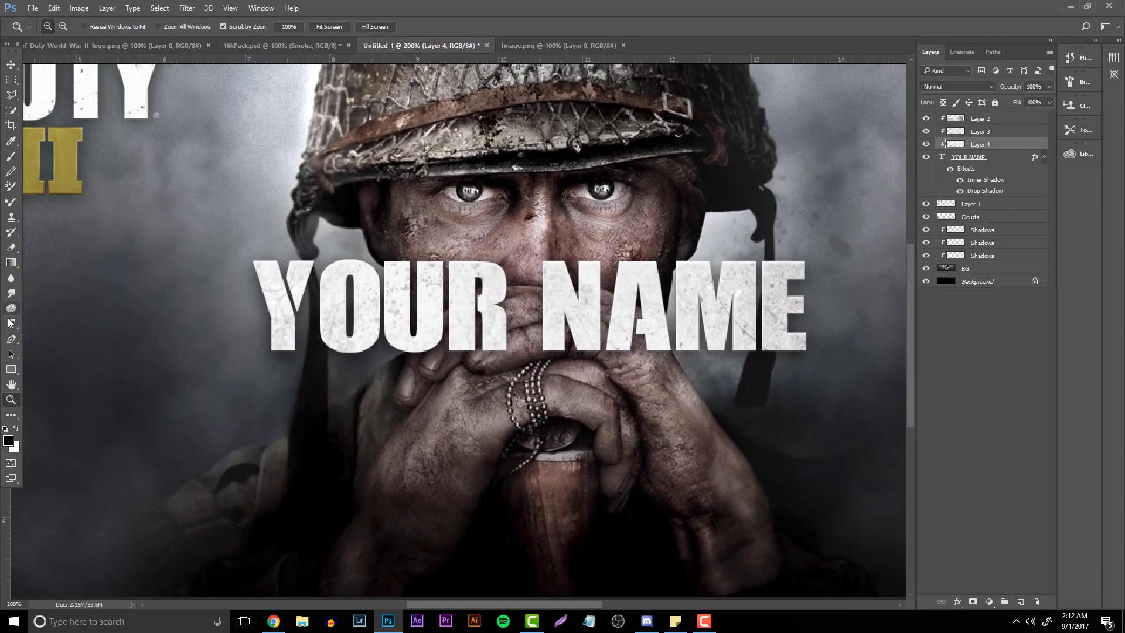
key(t)
click(290, 439)
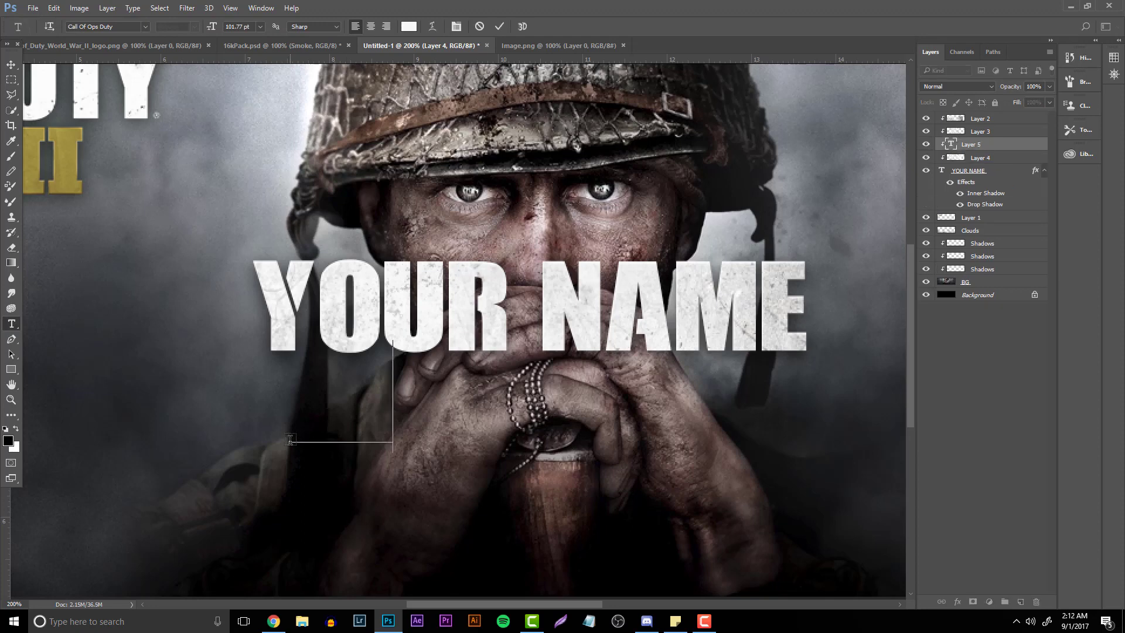
drag(1018, 143, 994, 205)
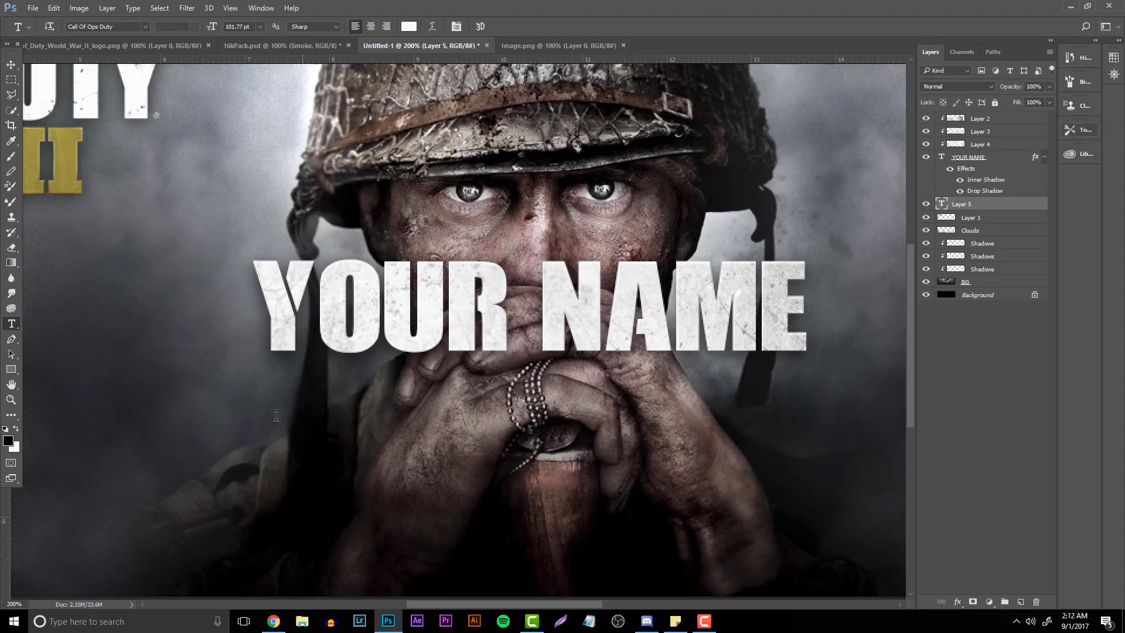
click(302, 465)
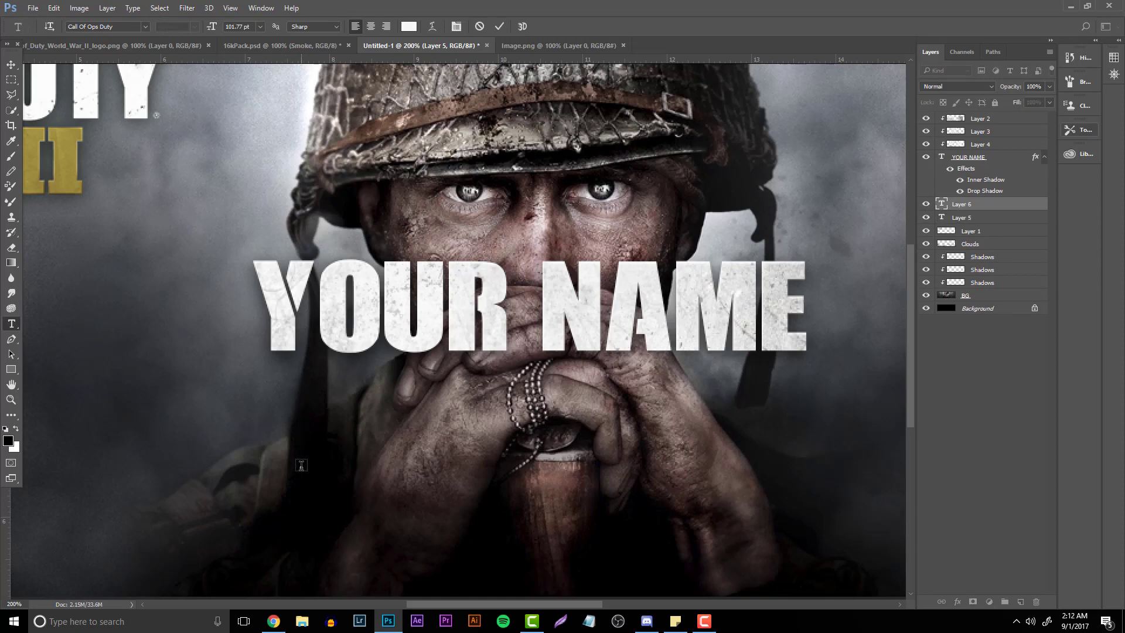
text(TAG LINE HER)
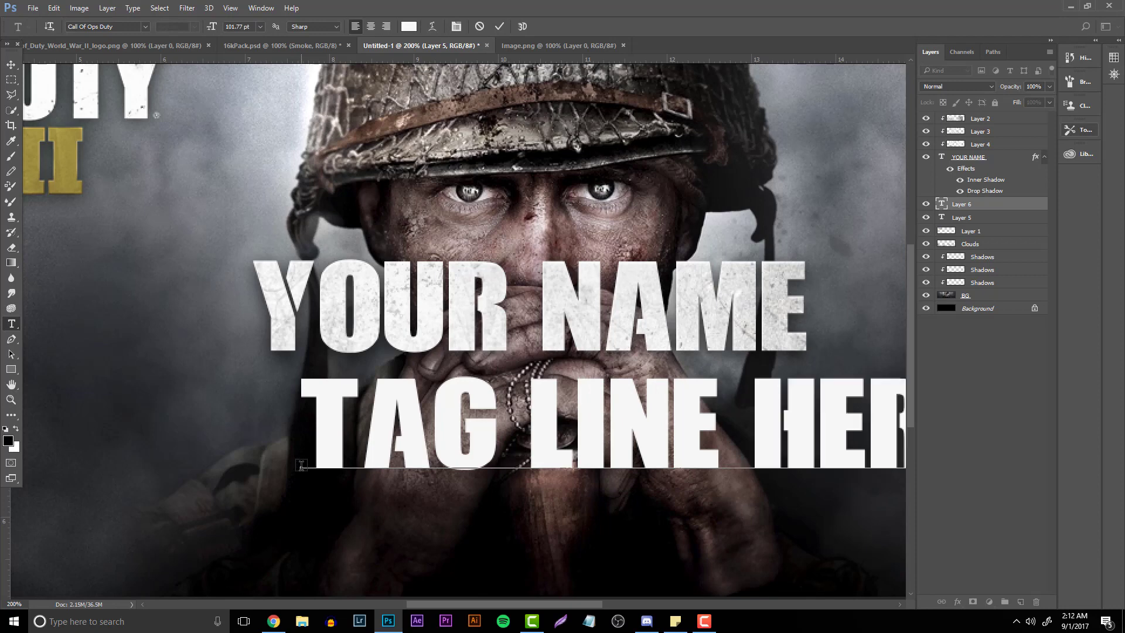
text(E)
Scale the "TAG LINE HERE" text down to about 57% and center it closely beneath "YOUR NAME"
click(11, 65)
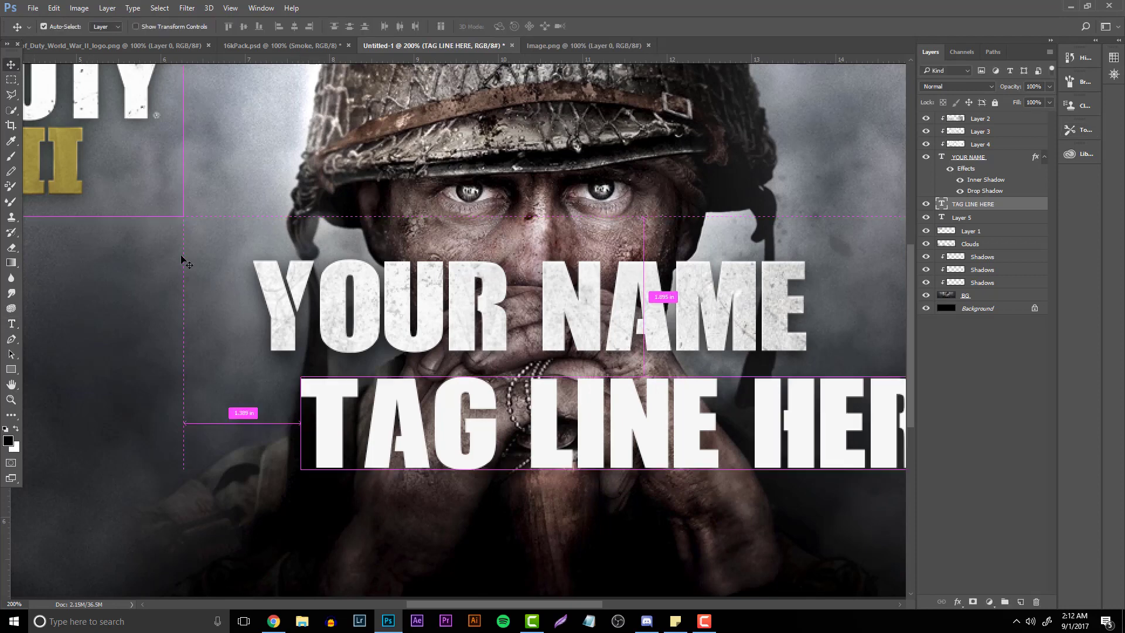
key(ctrl+t)
drag(298, 359, 447, 391)
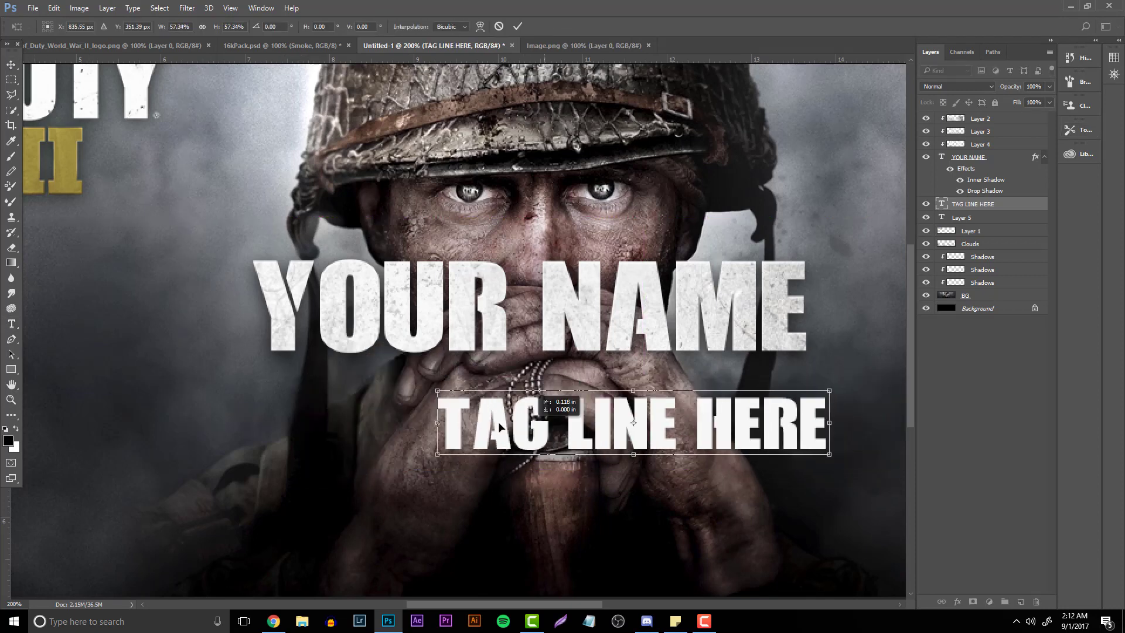
drag(543, 418, 614, 391)
key(Return)
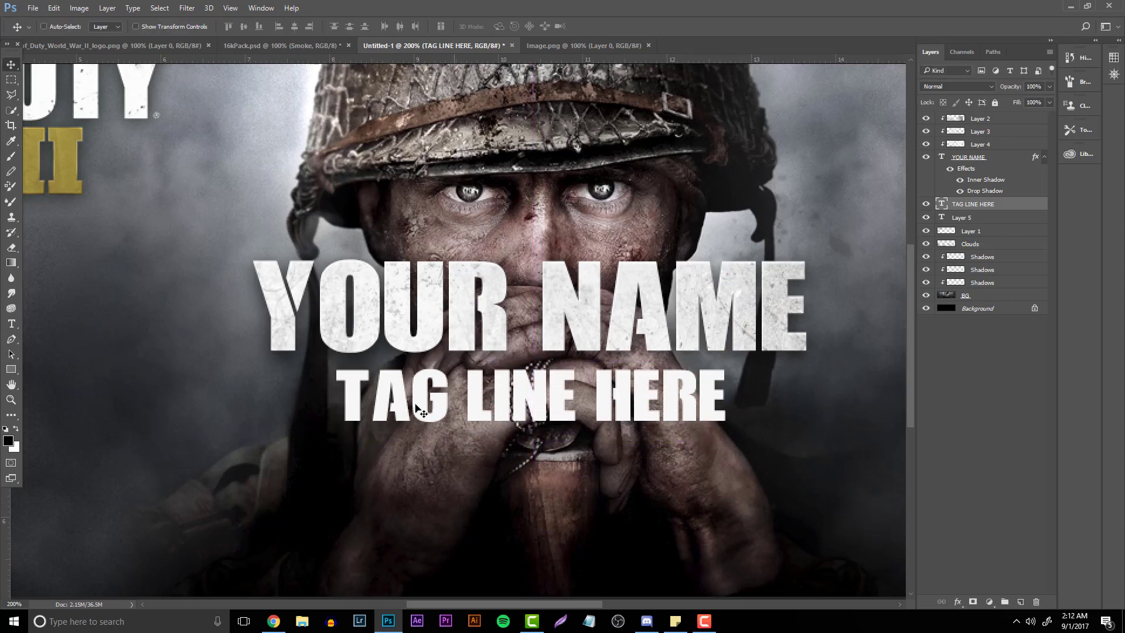
click(11, 400)
drag(530, 390, 400, 304)
key(ctrl+t)
key(Return)
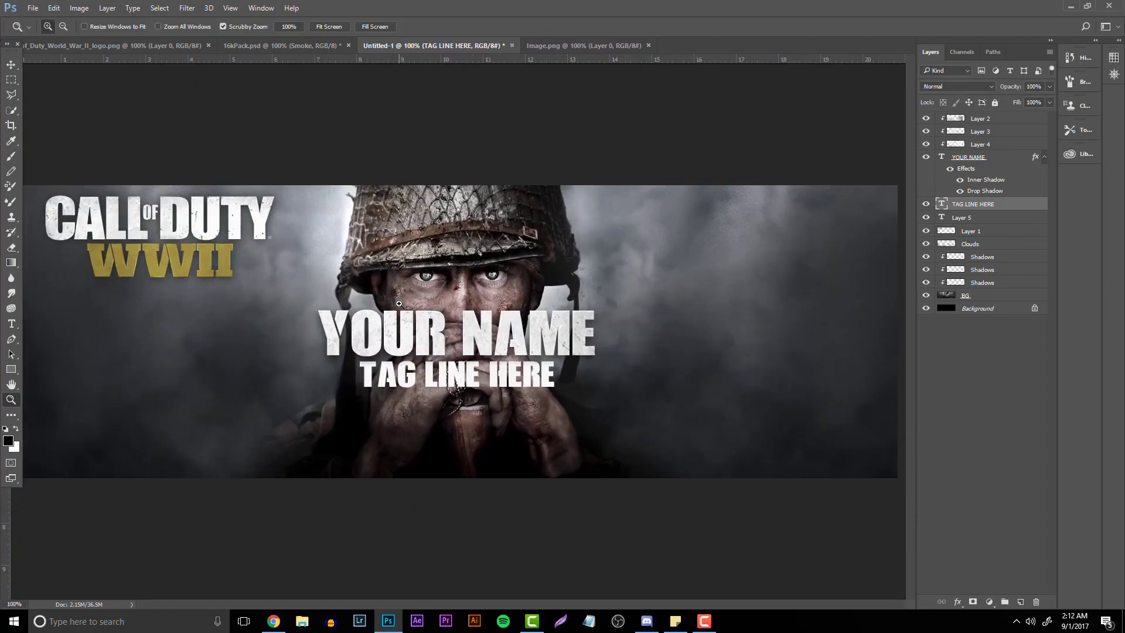
Move the Call of Duty WWII logo on Layer 1 so it sits centered directly above "YOUR NAME"
click(11, 65)
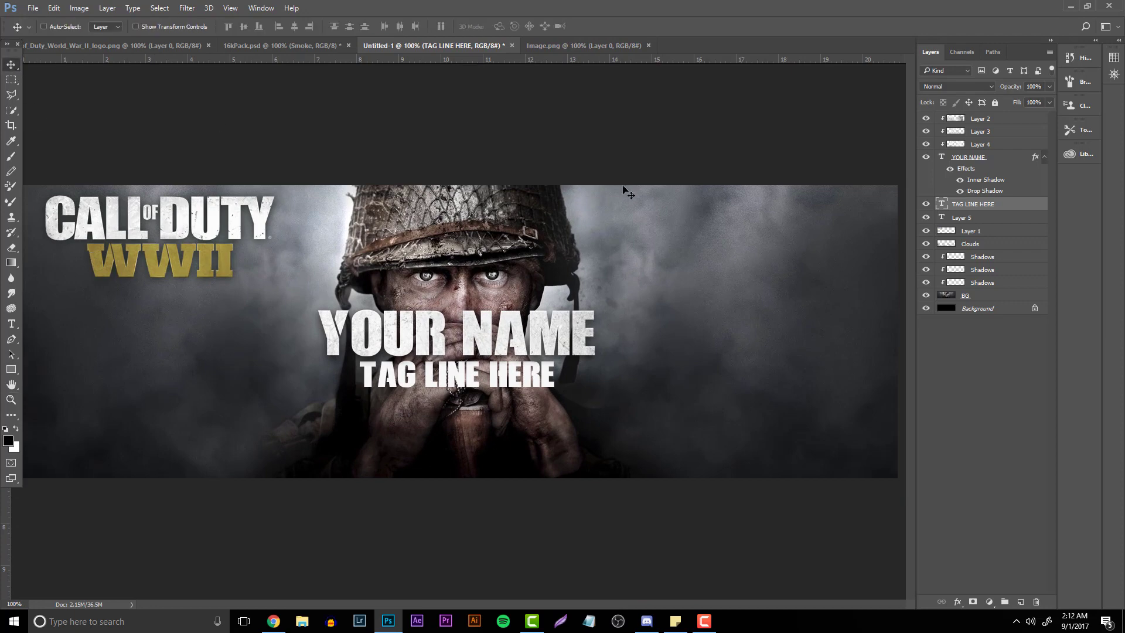
click(977, 233)
drag(303, 228, 589, 246)
Recolor the "TAG LINE HERE" text with the gold sampled from the logo's WWII lettering, brightened to #c0af38, and commit the text edit
key(z)
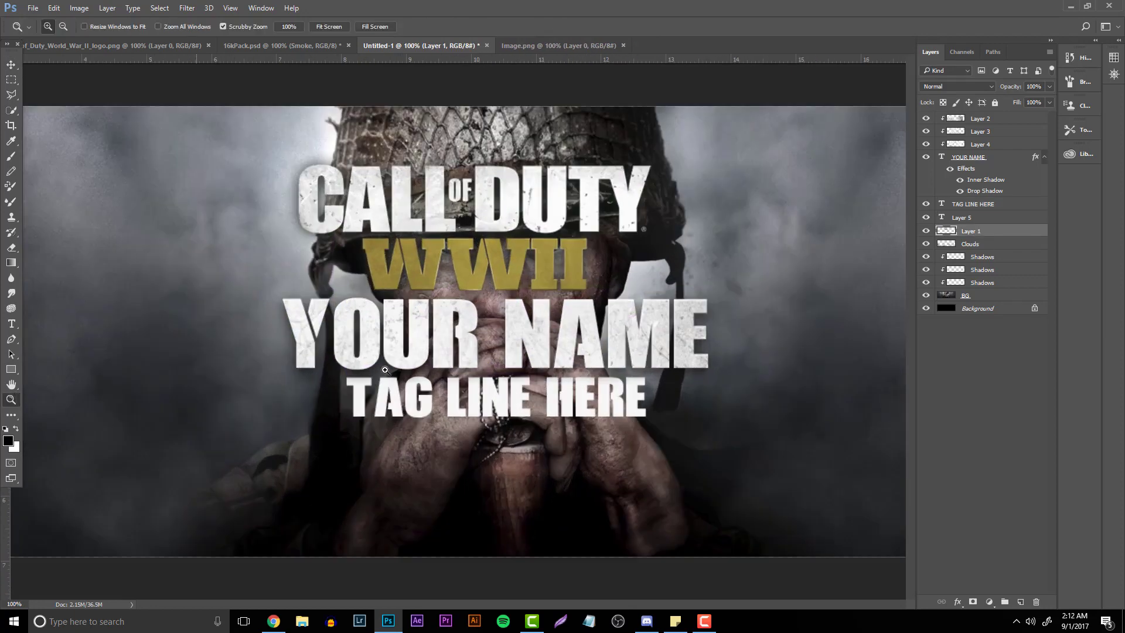
click(387, 370)
click(420, 362)
key(ctrl+a)
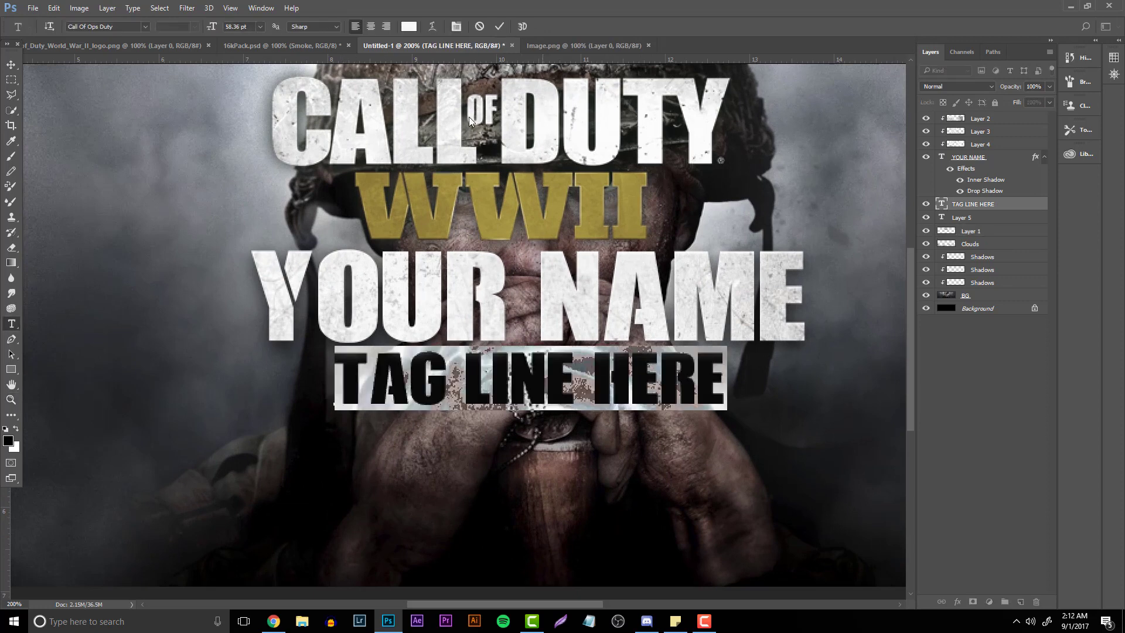
click(409, 26)
click(511, 196)
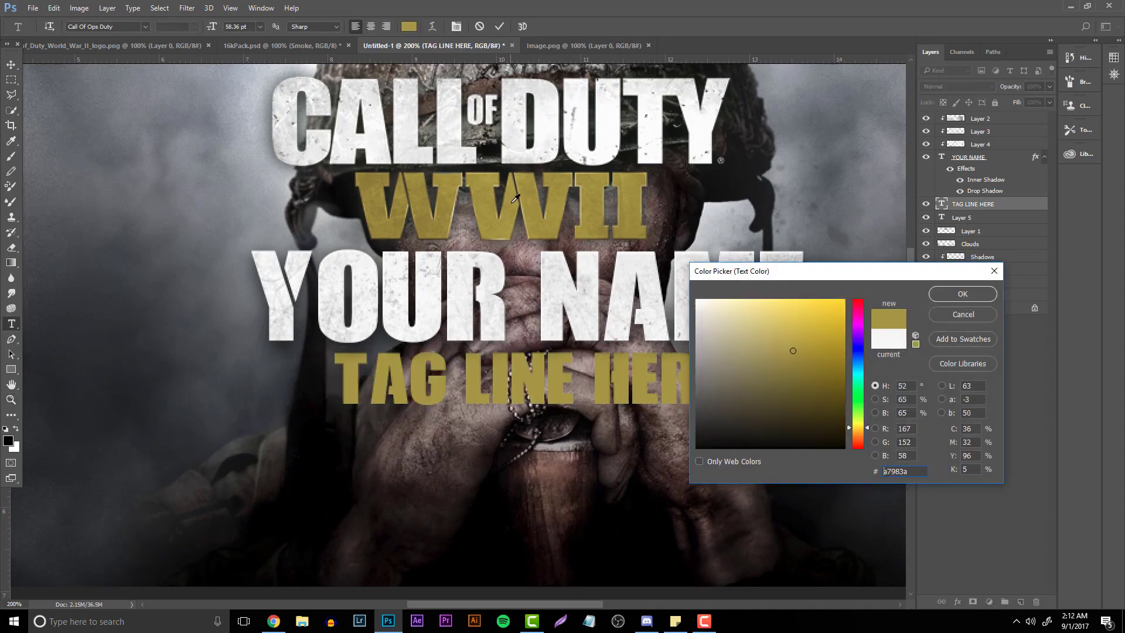
click(801, 341)
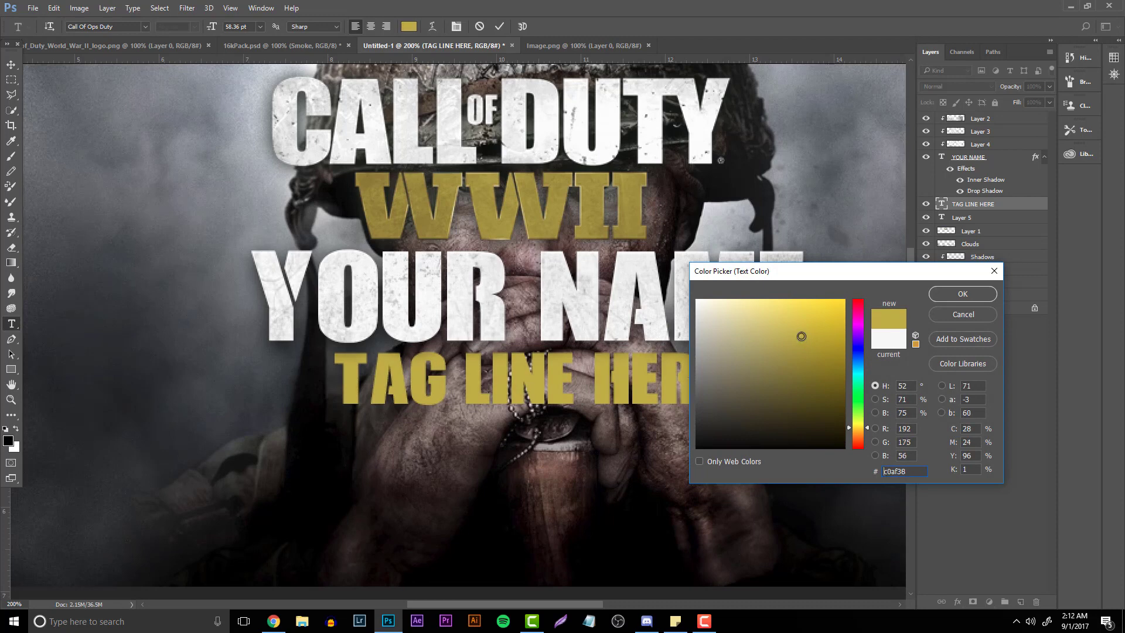
click(938, 288)
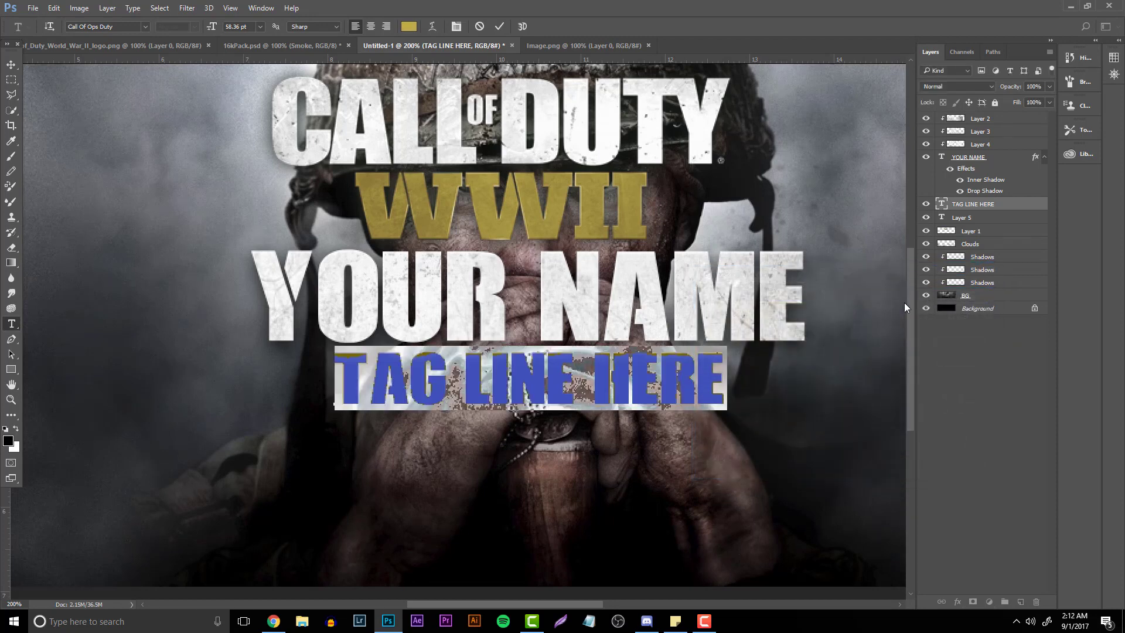
click(955, 204)
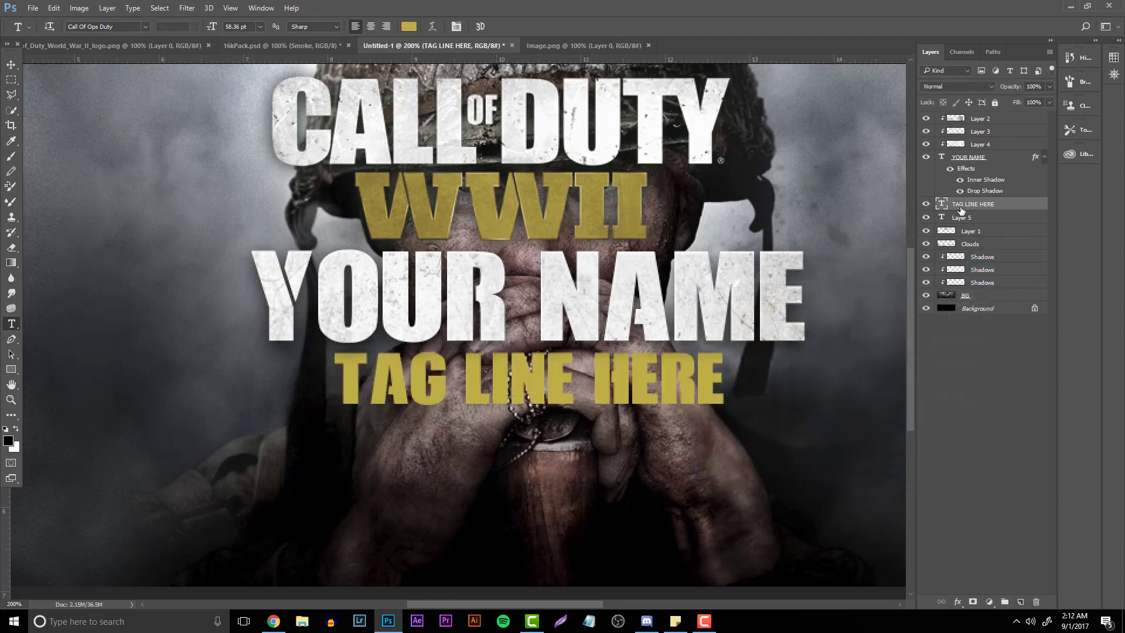
Duplicate Layer 2, Layer 3 and Layer 4 and place the copies directly above the TAG LINE HERE text layer
click(986, 143)
shift+click(982, 118)
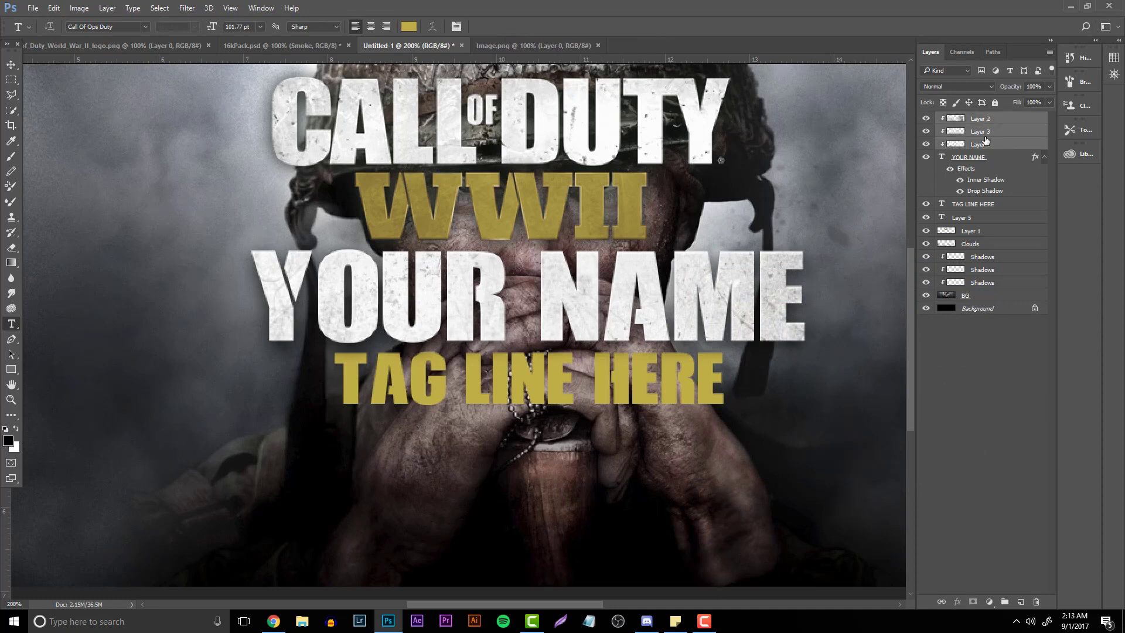
key(ctrl+j)
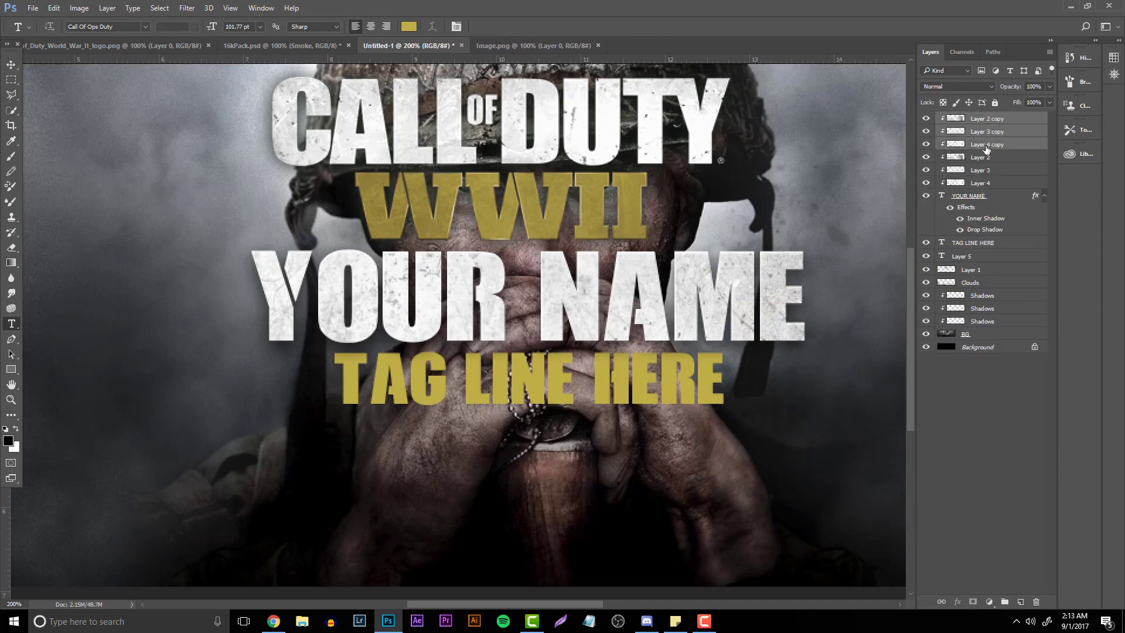
drag(989, 163, 983, 237)
Clip the three texture copies to the TAG LINE HERE layer, with Layer 3 copy lowest in the stack
click(975, 232)
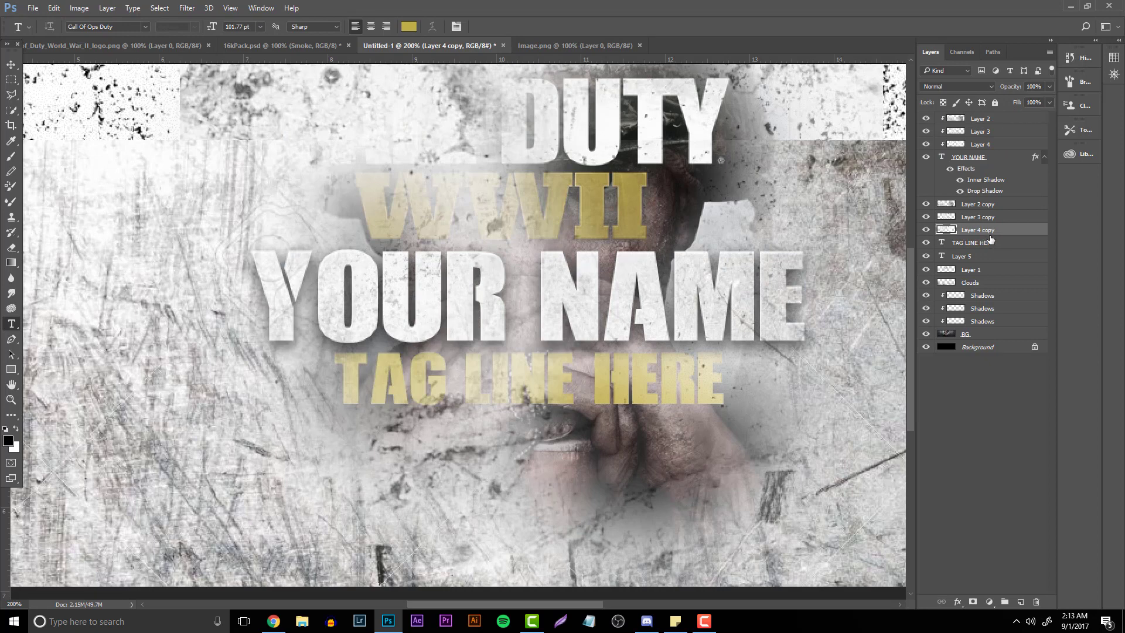
click(973, 206)
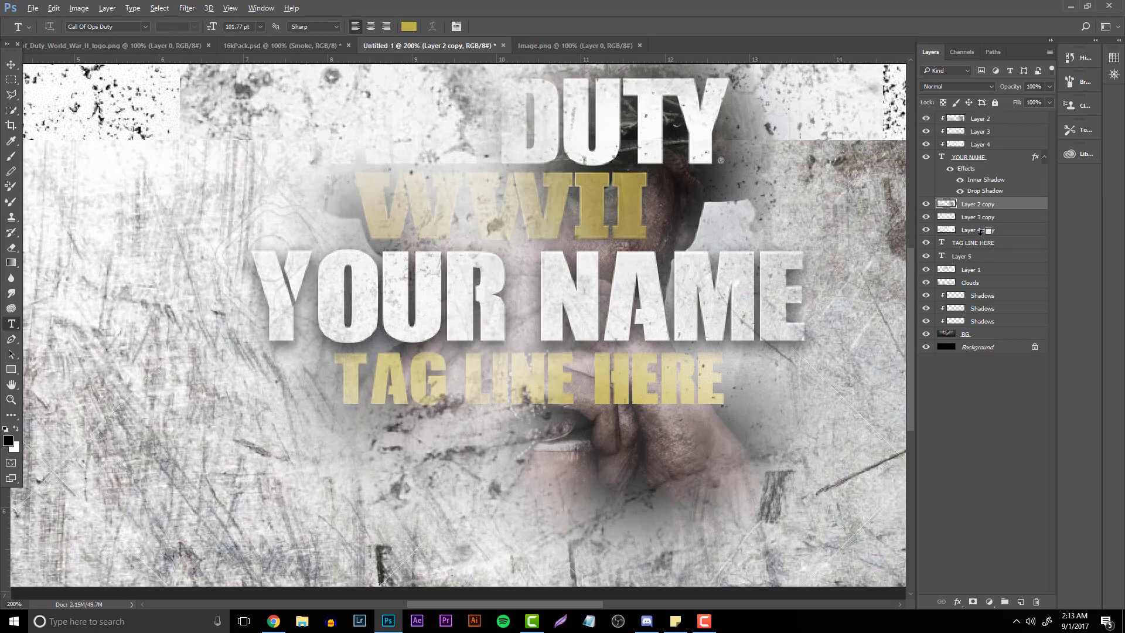
alt+click(981, 232)
drag(982, 209, 976, 234)
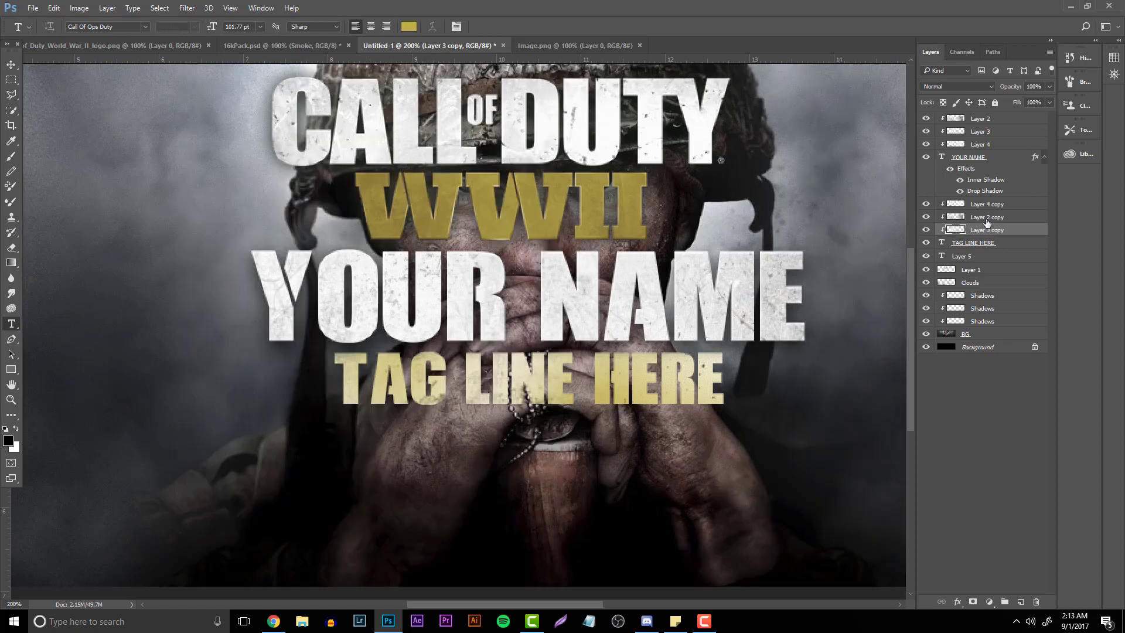
Change the blend mode of Layer 3 copy, Layer 2 copy and Layer 4 copy to Overlay
click(949, 88)
click(950, 201)
click(993, 218)
click(953, 85)
click(961, 204)
click(973, 205)
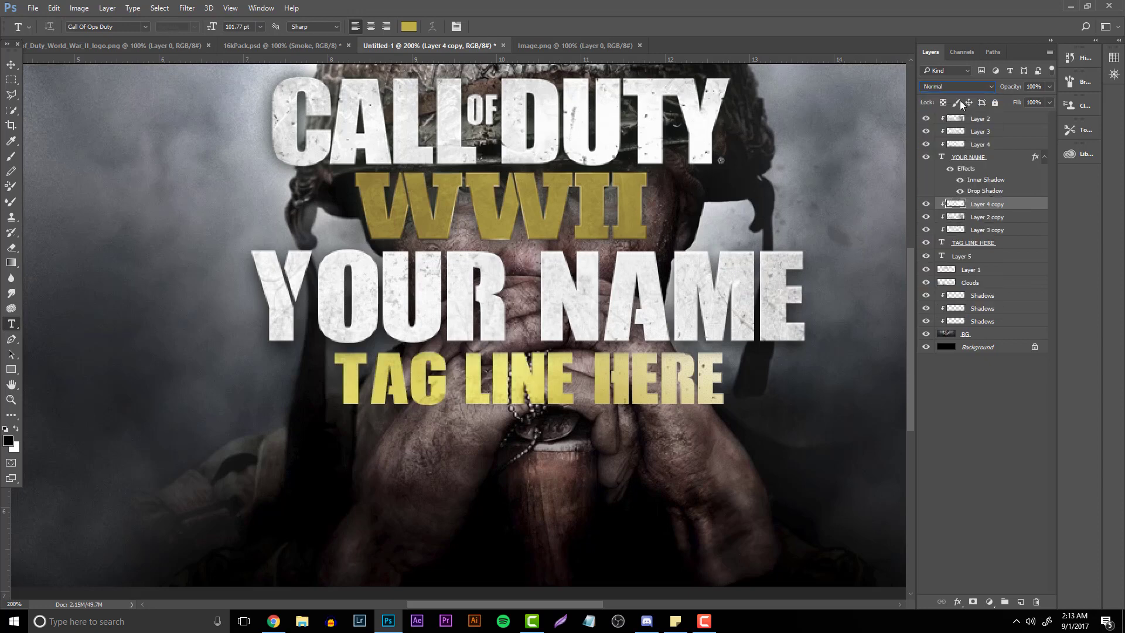
click(959, 87)
click(934, 202)
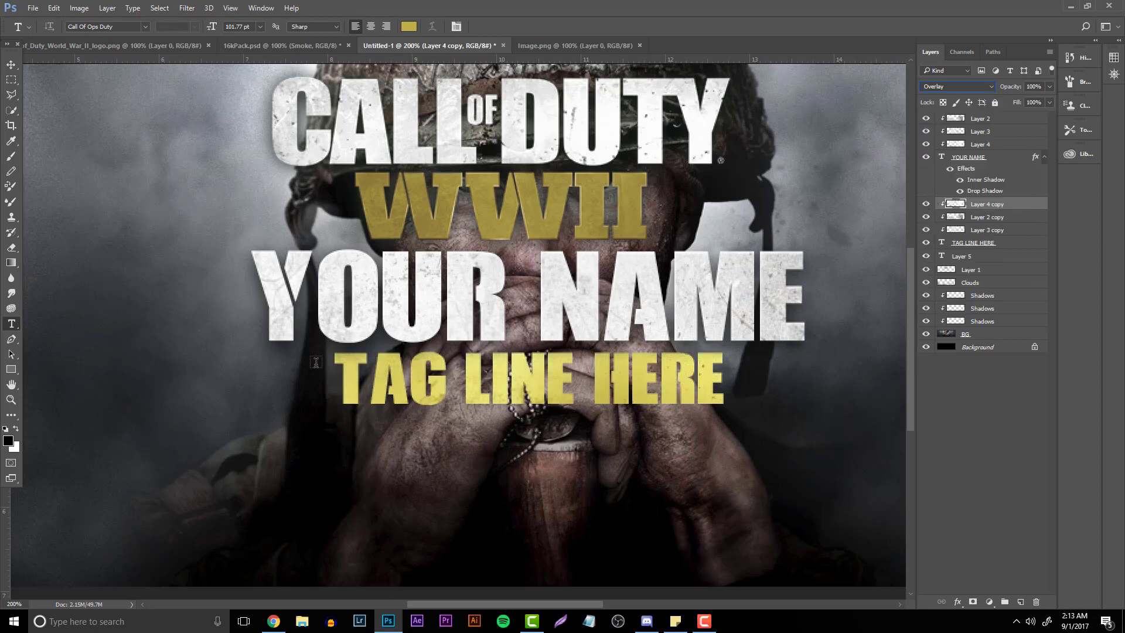
Erase the dirt texture on Layer 3 copy over the words TAG LINE using an 83 px soft eraser
click(14, 403)
click(464, 320)
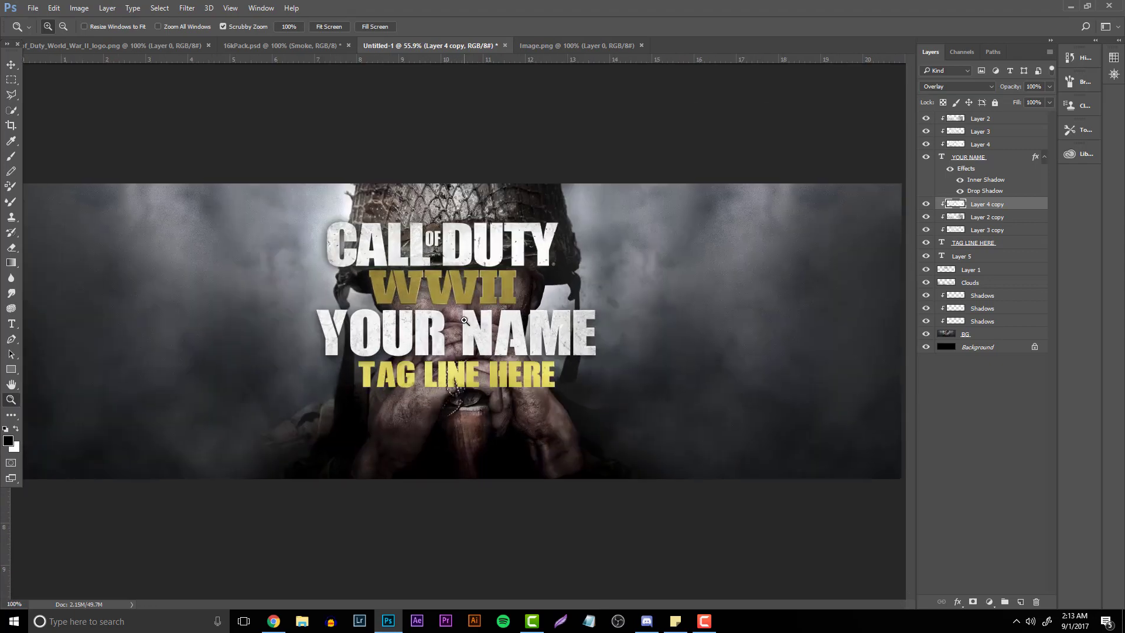
click(464, 321)
click(465, 320)
click(465, 321)
key(e)
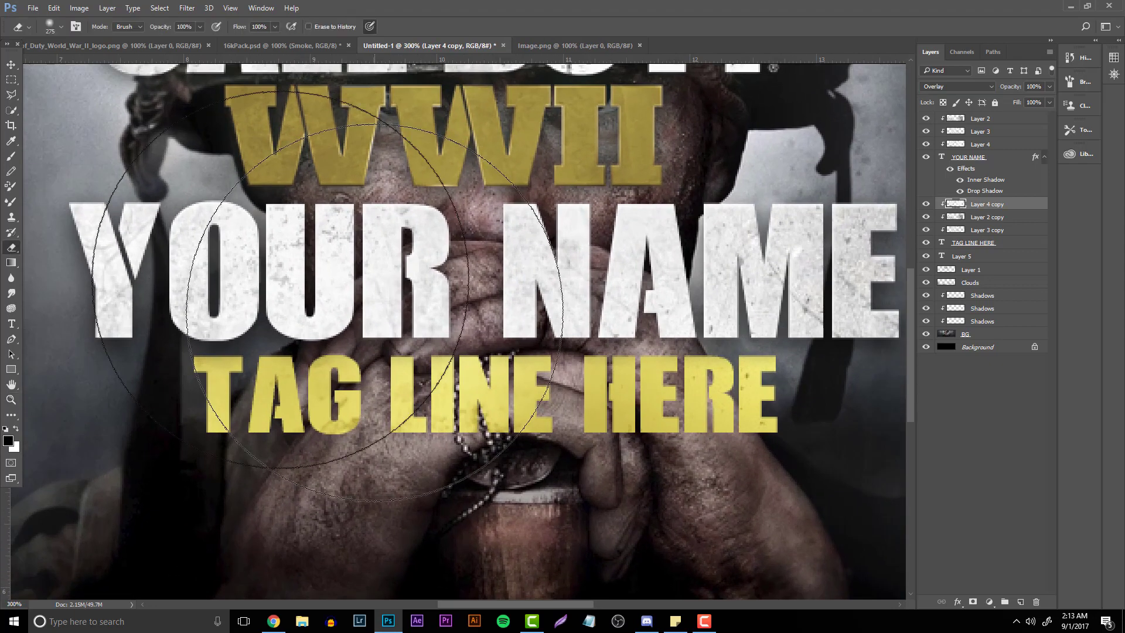
click(52, 26)
key(Return)
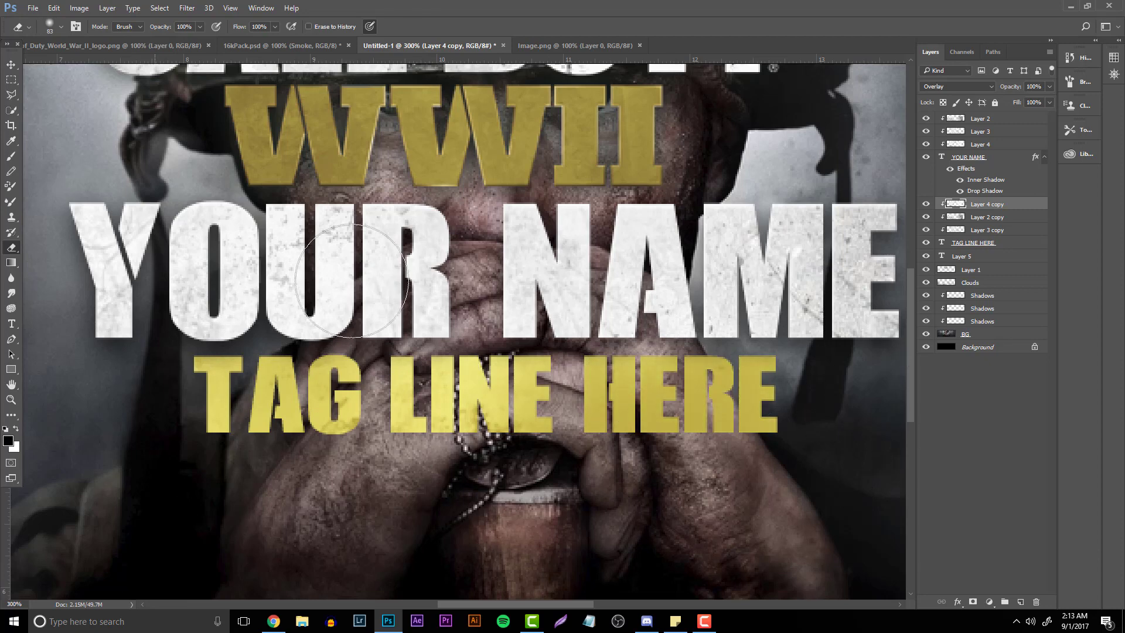
click(957, 217)
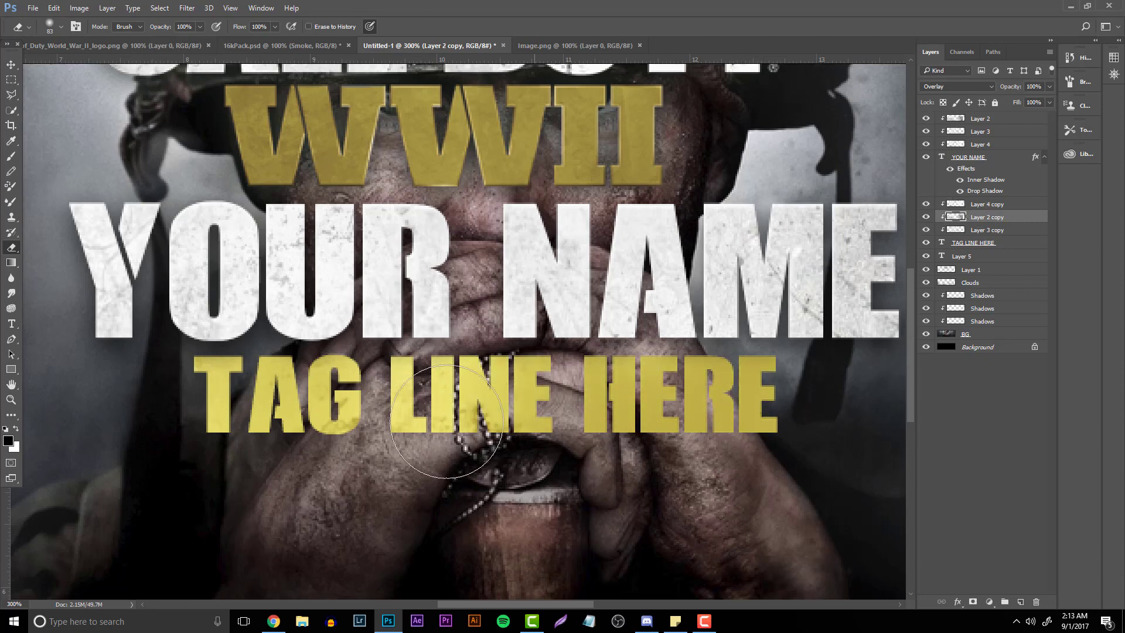
click(973, 231)
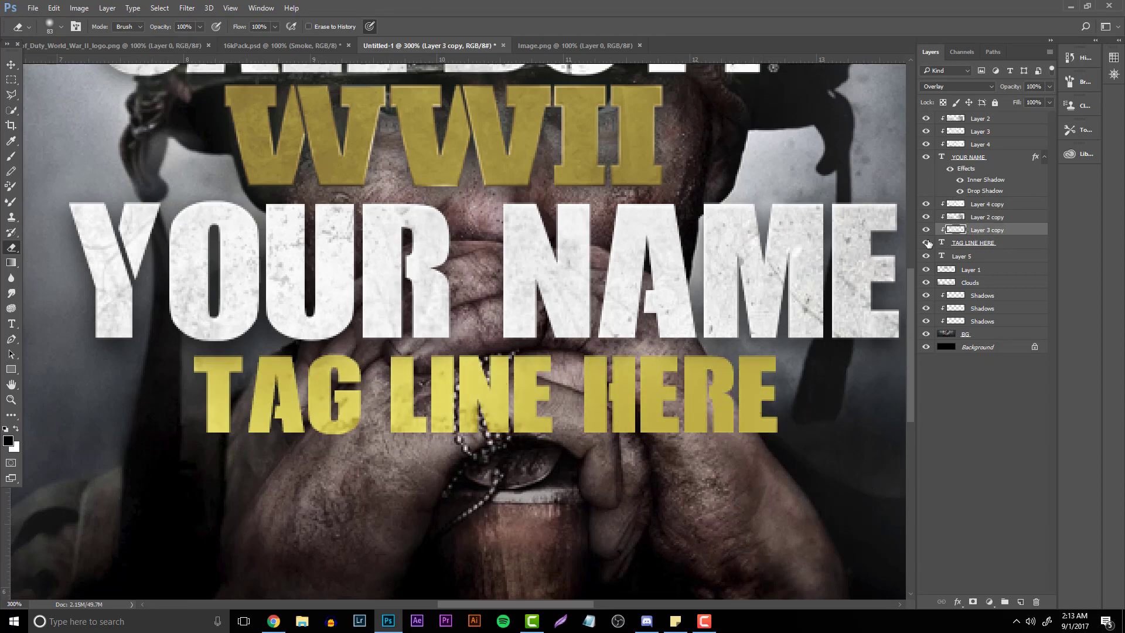
drag(474, 363, 420, 502)
drag(287, 380, 370, 405)
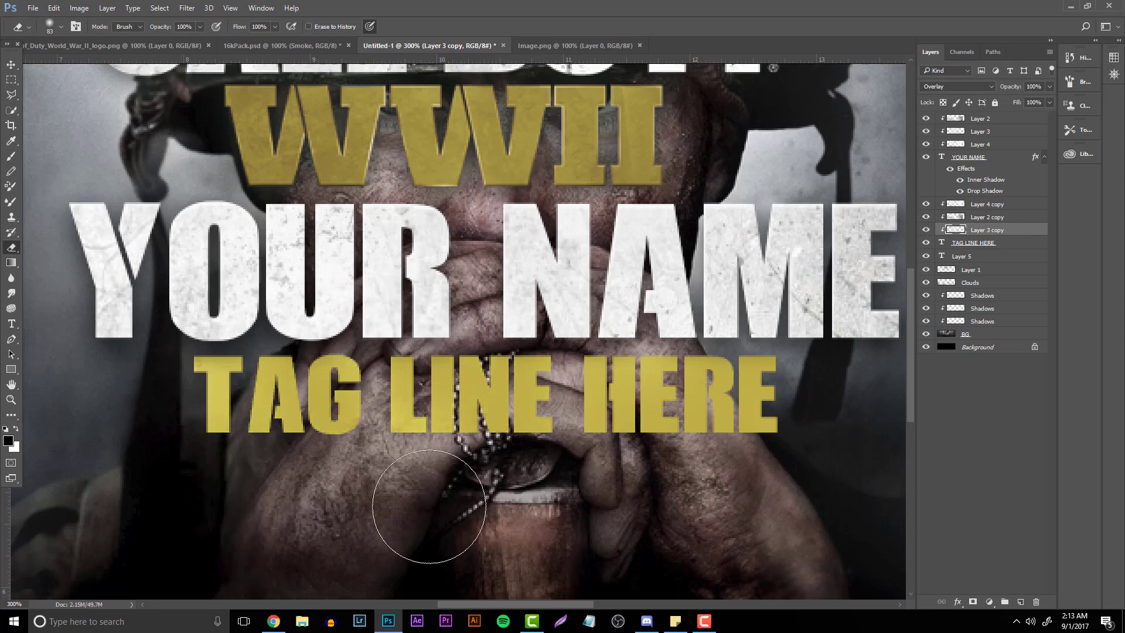
Switch to Chrome and search Google Images for "scratch metal"
click(11, 399)
drag(557, 319, 463, 352)
click(273, 622)
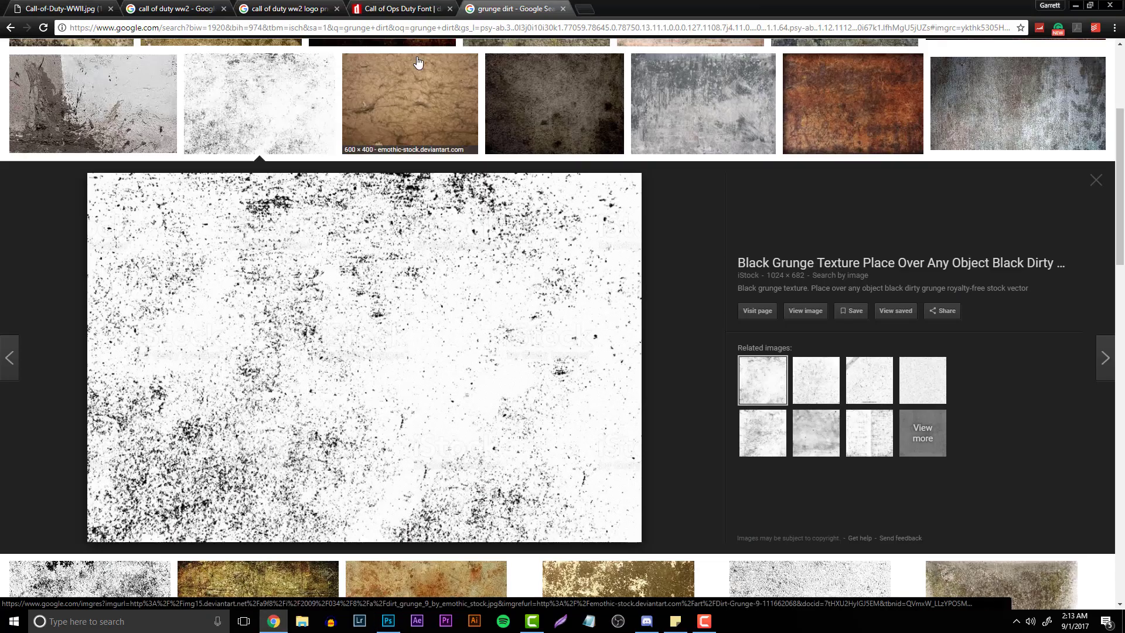
scroll(82, 82, up, 4)
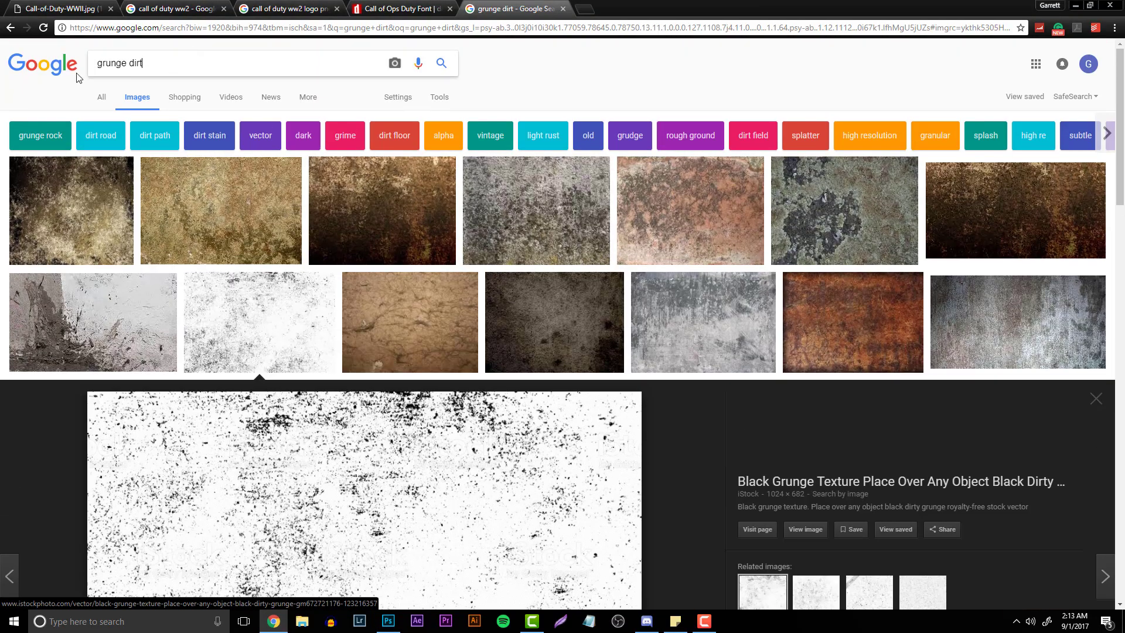
text(scratch metal)
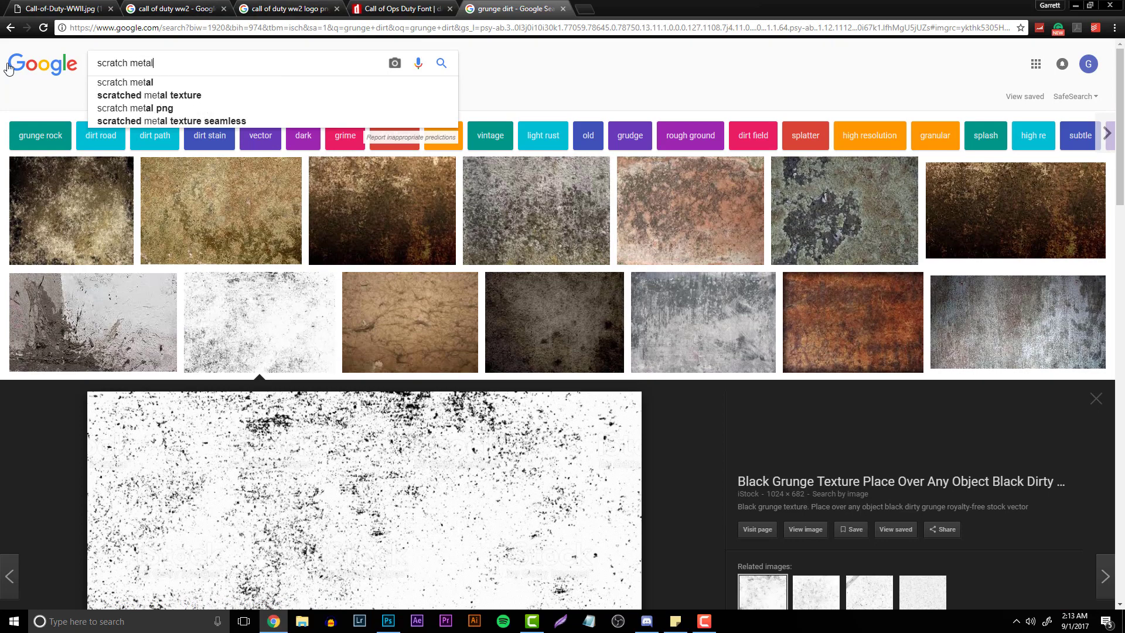
key(Return)
Copy the shiny scratched metal image and paste it into the Photoshop banner as a clipped layer above Layer 3 copy
click(131, 213)
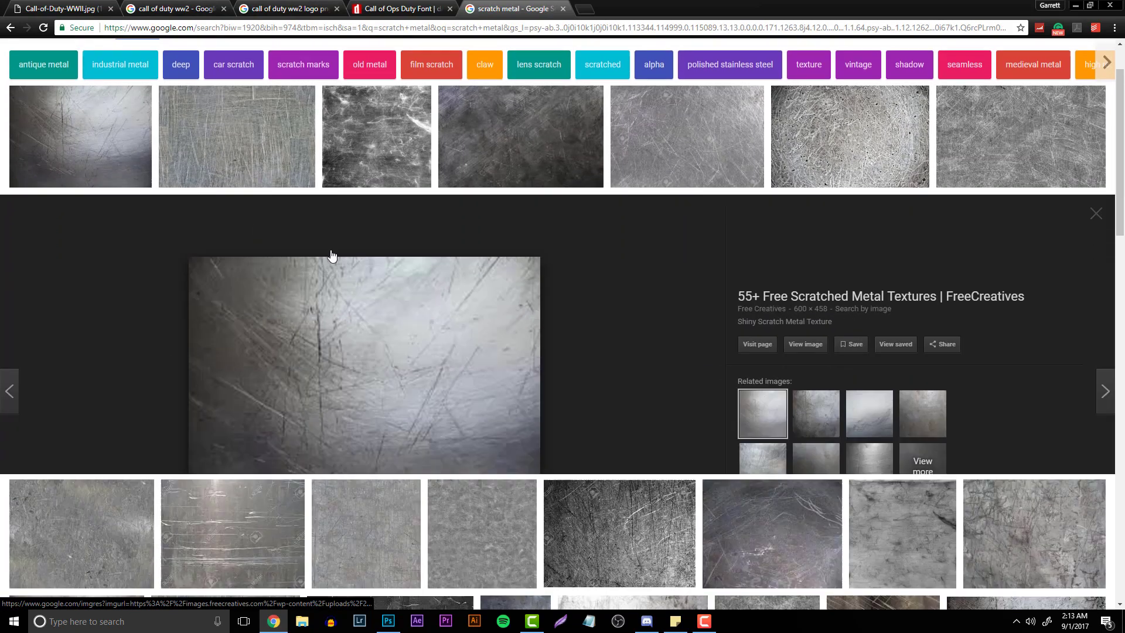
right_click(356, 346)
click(395, 459)
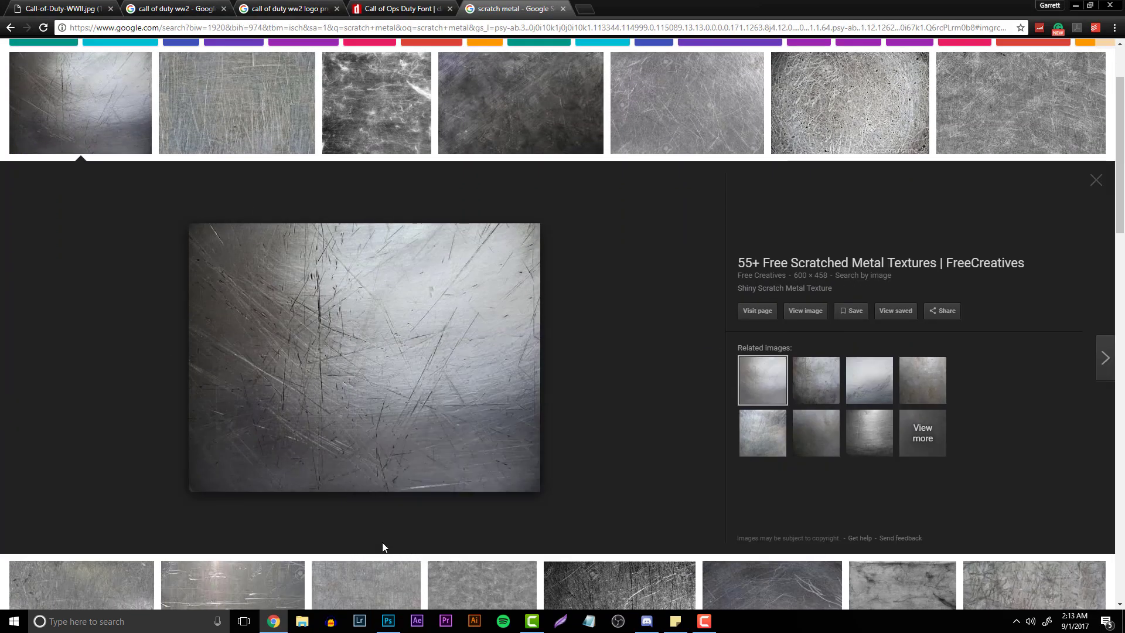
click(388, 621)
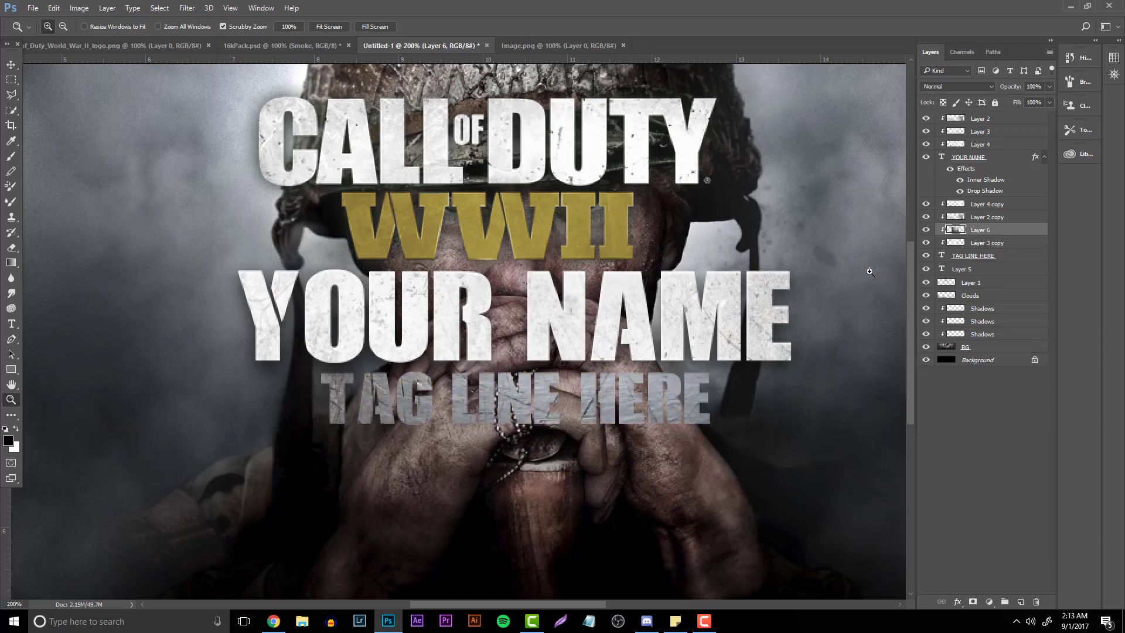
Scale down the scratched metal layer and position it over the TAG LINE HERE text
key(ctrl+t)
drag(762, 222, 756, 214)
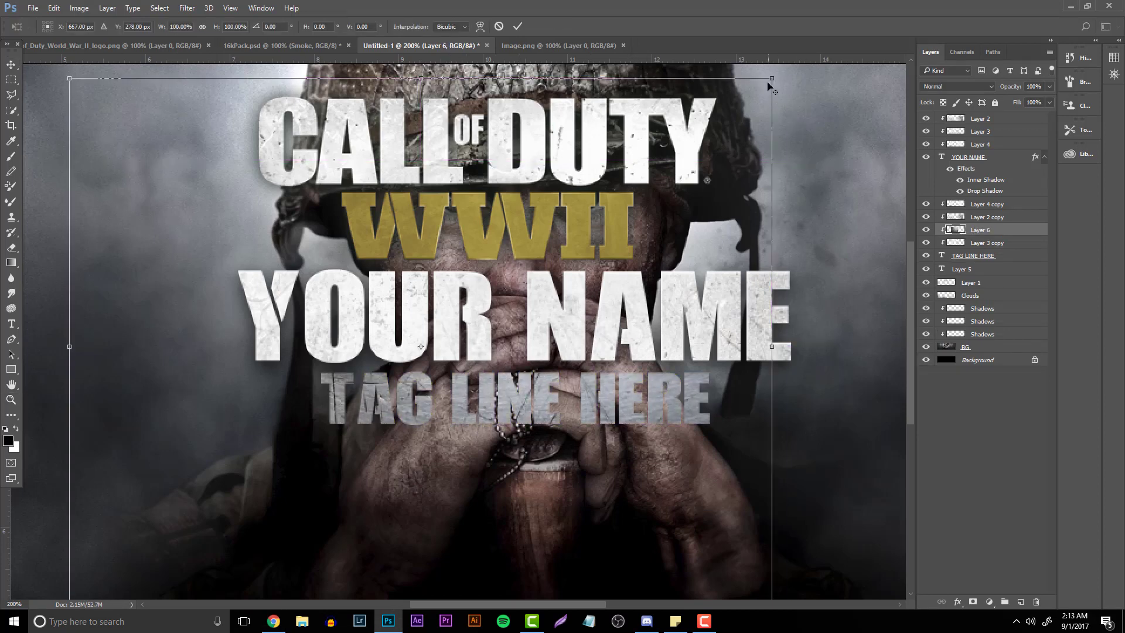
alt+click(673, 126)
drag(783, 75, 741, 89)
drag(642, 185, 656, 264)
key(Return)
Convert the scratched metal layer to grayscale with a Black & White adjustment
click(69, 8)
mouse_move(82, 37)
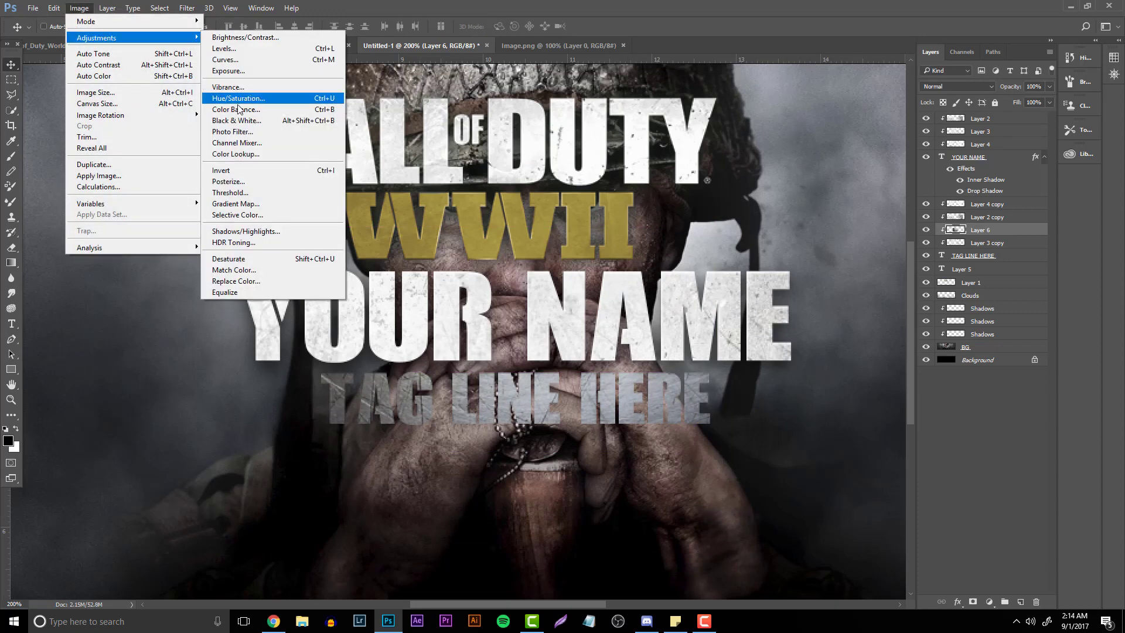
click(240, 120)
click(661, 135)
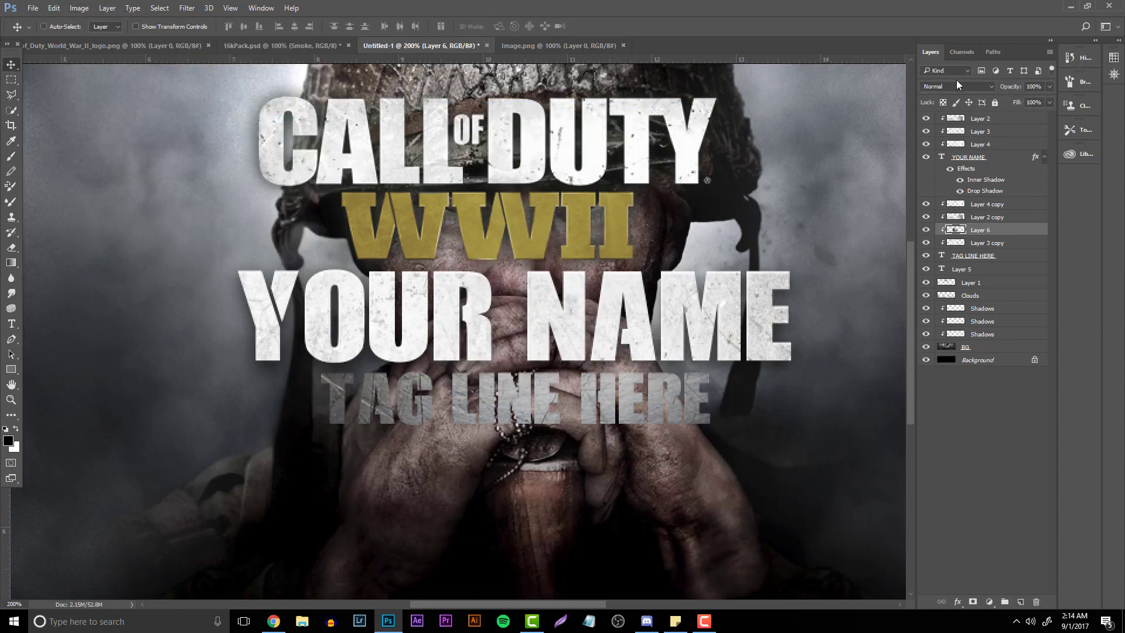
Try out different blend modes on the scratched metal layer and settle on Overlay
click(956, 86)
click(955, 97)
key(Down)
key(Down)
key(Down)
key(Down)
key(Down)
key(Down)
key(Down)
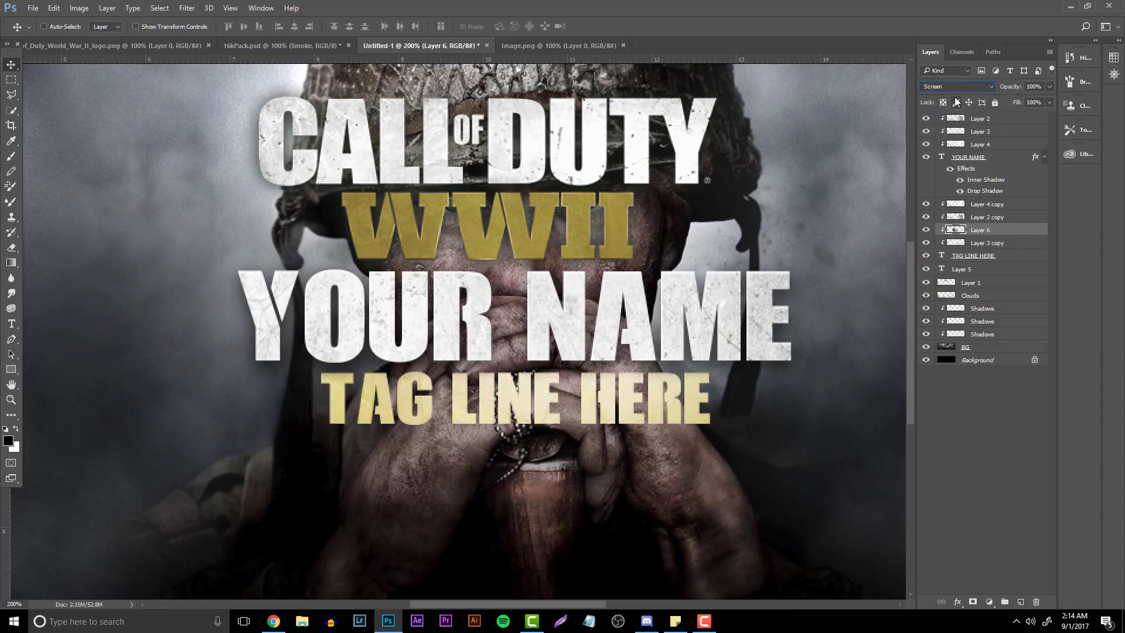
key(Down)
key(Down)
key(Down)
key(Down)
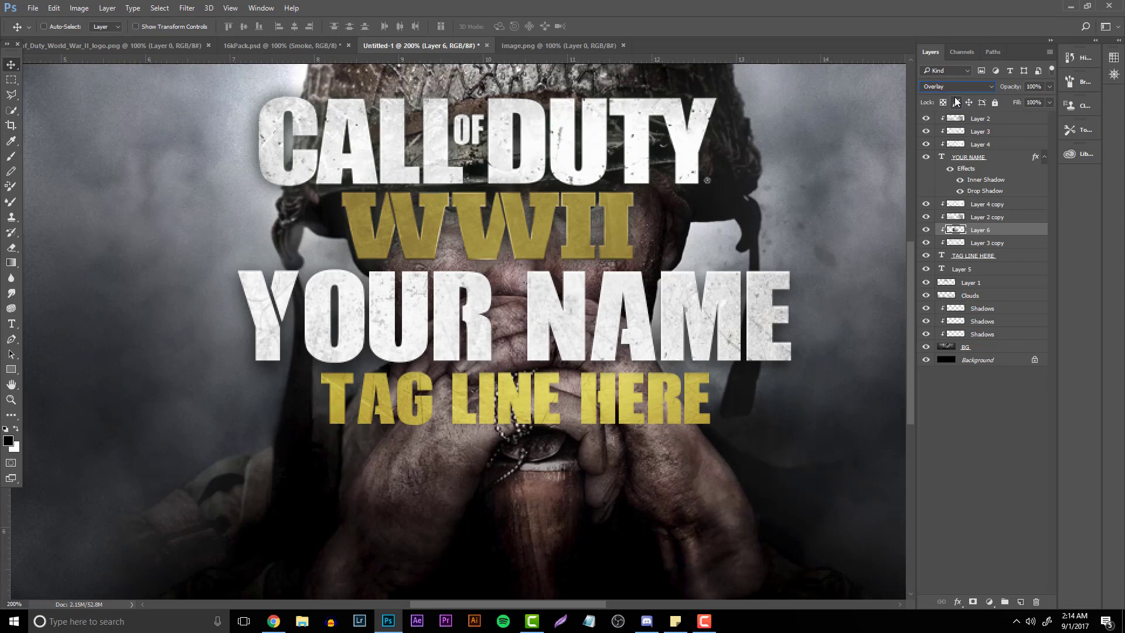
key(Down)
key(Down)
key(Down)
key(Down)
key(Down)
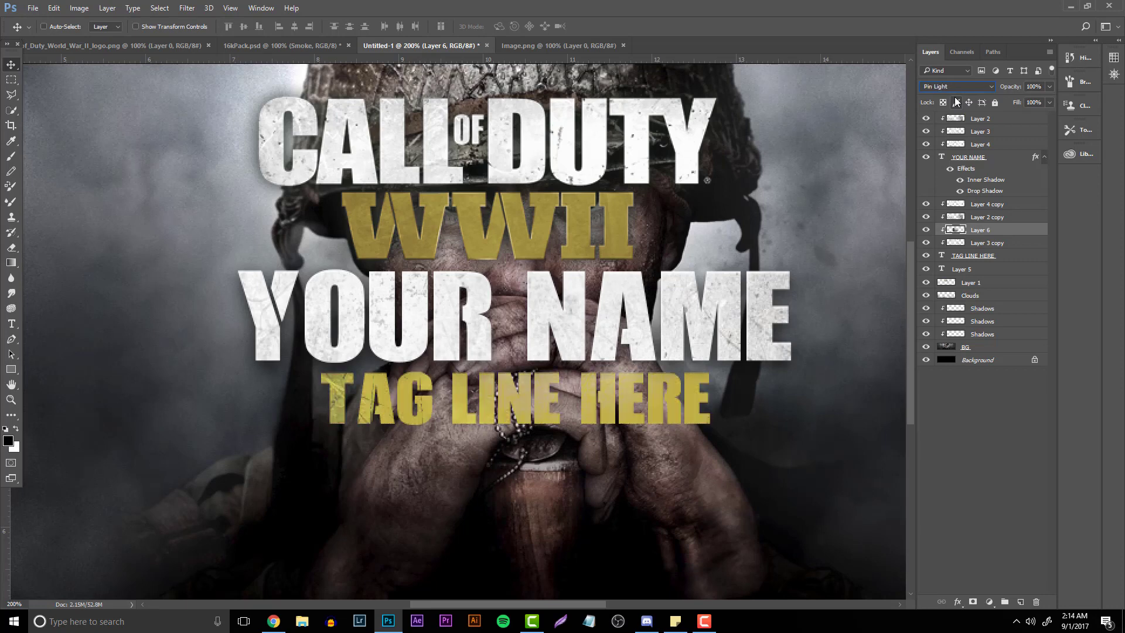
key(Up)
key(Up)
key(Up)
key(Up)
key(Up)
key(Up)
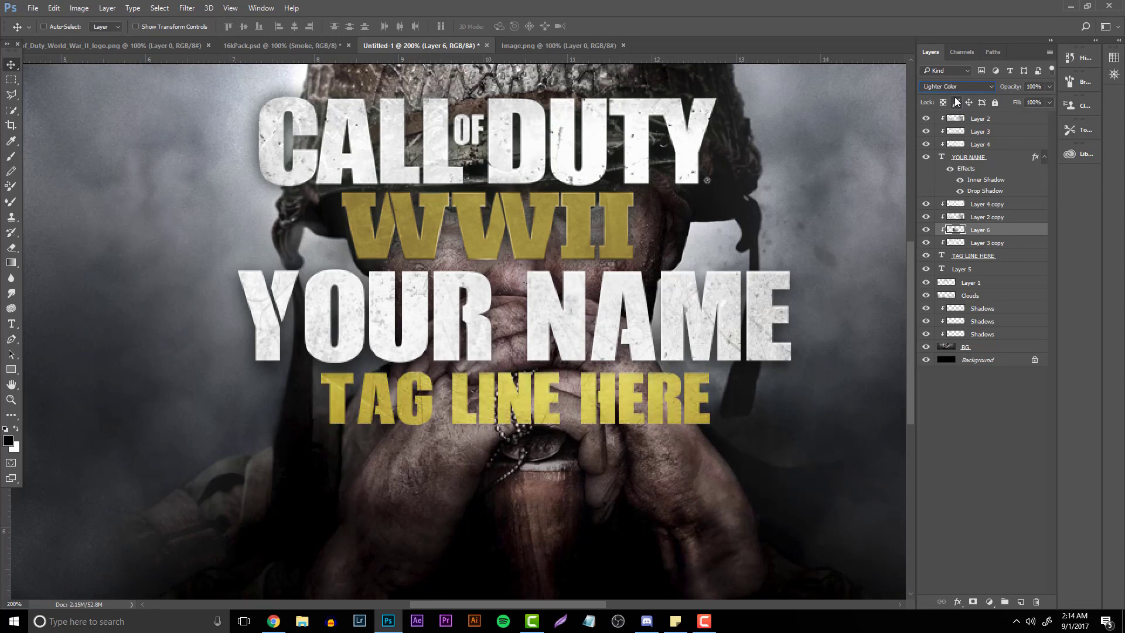
key(Down)
Enlarge the soft brush of the Eraser tool with the scratched metal layer active
click(10, 249)
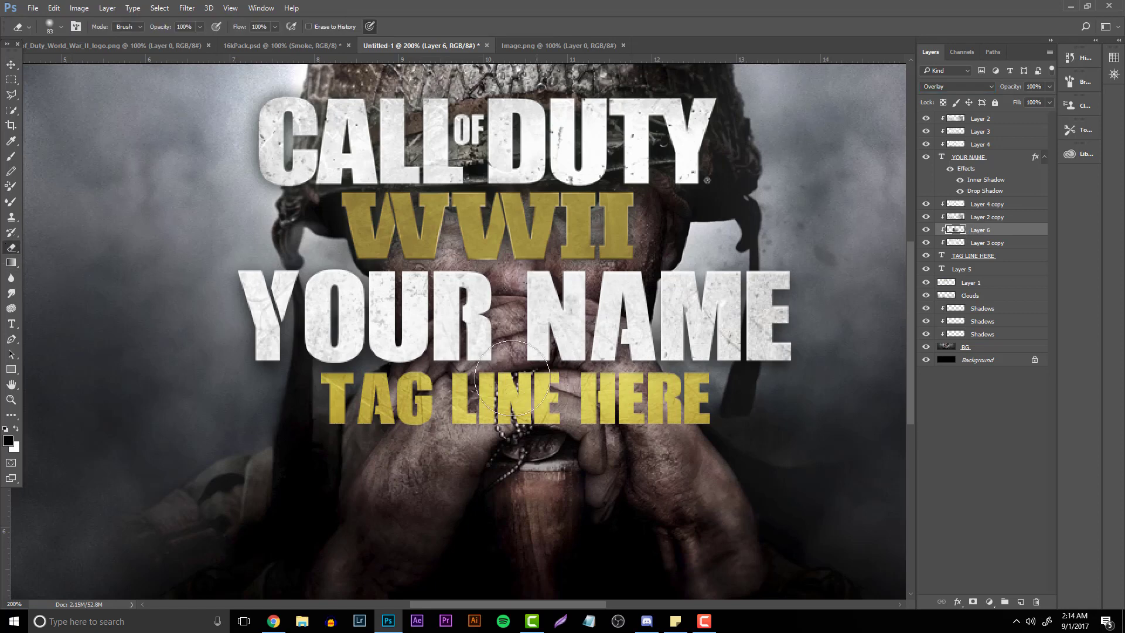
click(61, 26)
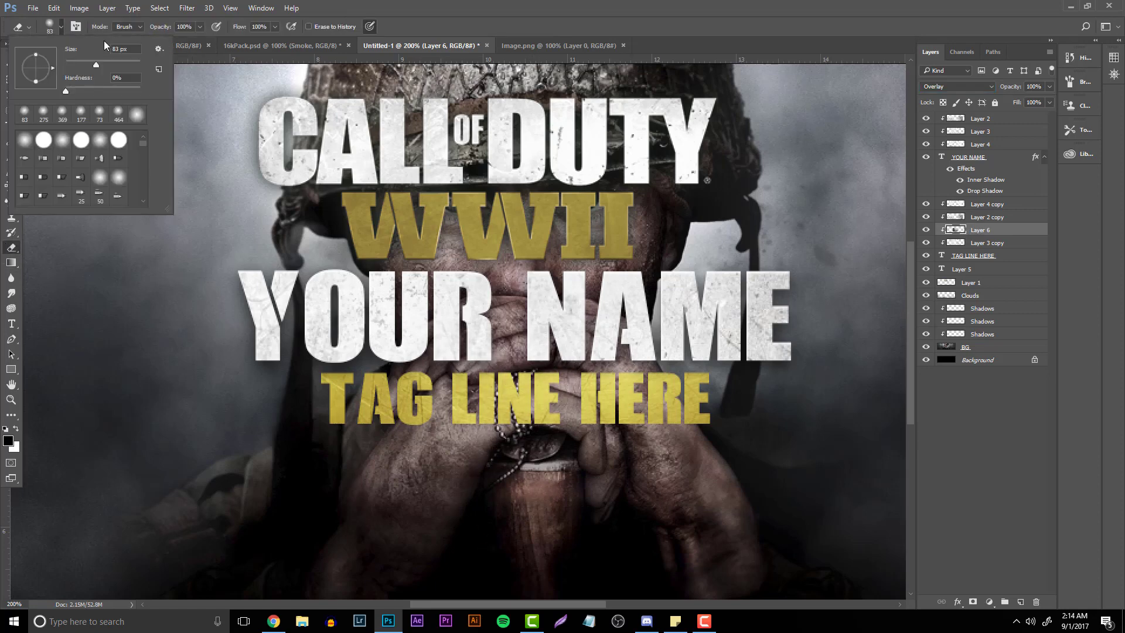
key(Return)
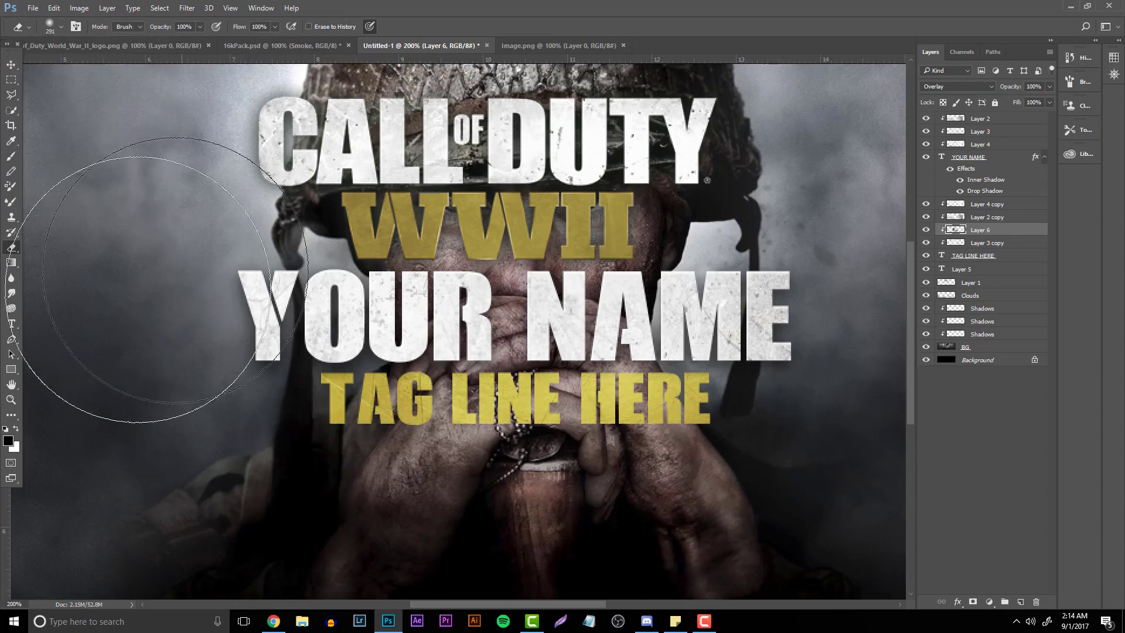
Open the layer style settings of the TAG LINE HERE text and enable a Drop Shadow
click(11, 400)
alt+click(484, 306)
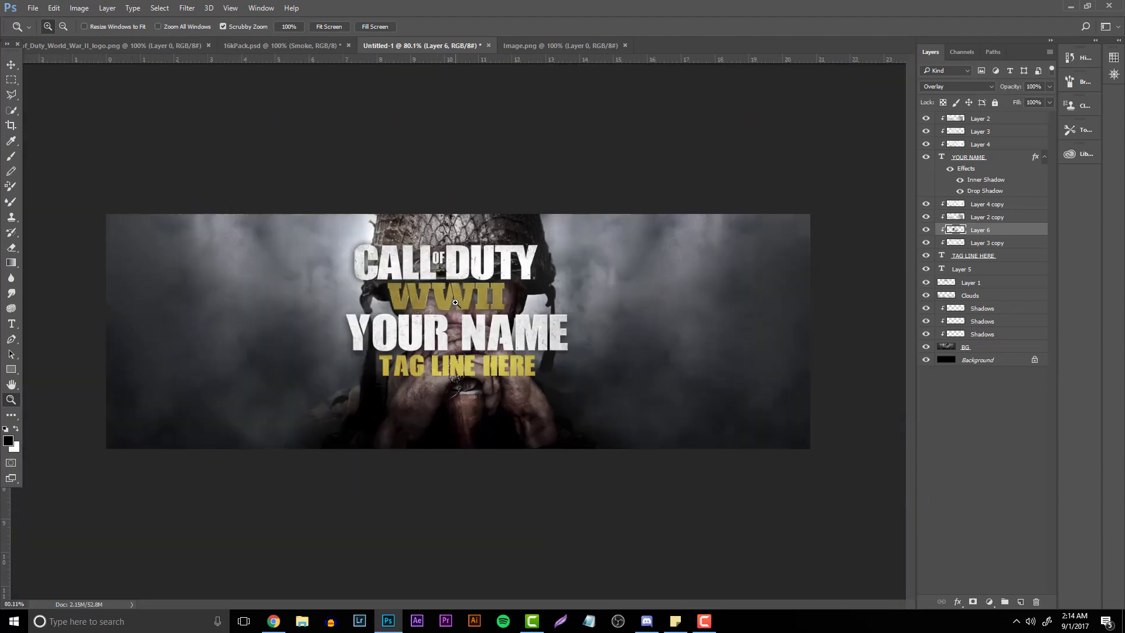
click(456, 302)
right_click(973, 255)
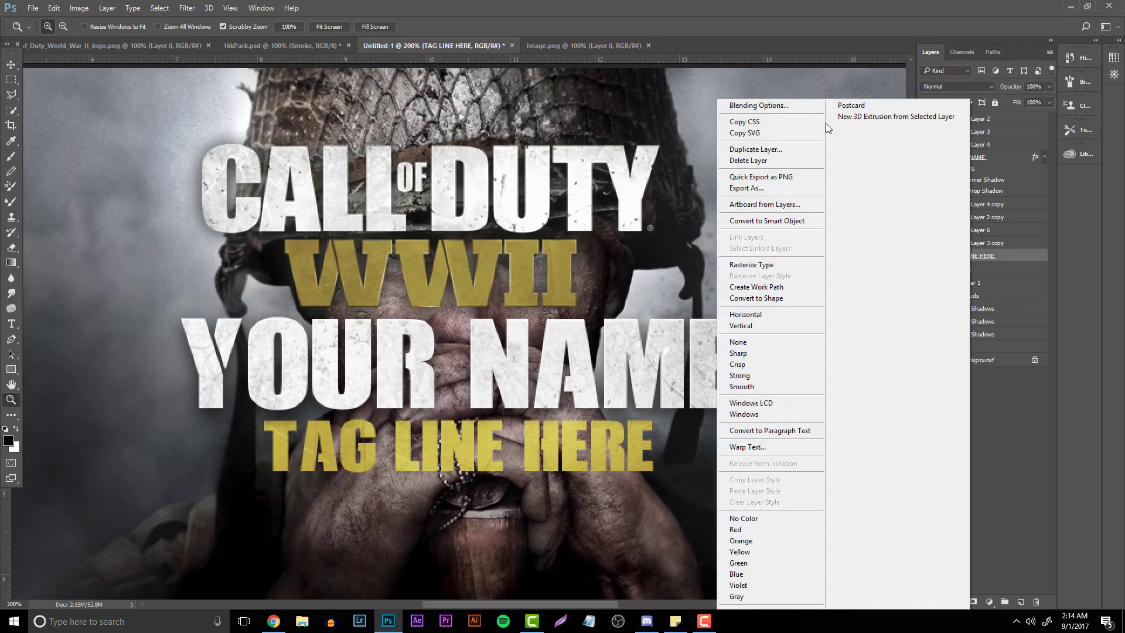
click(774, 107)
click(667, 400)
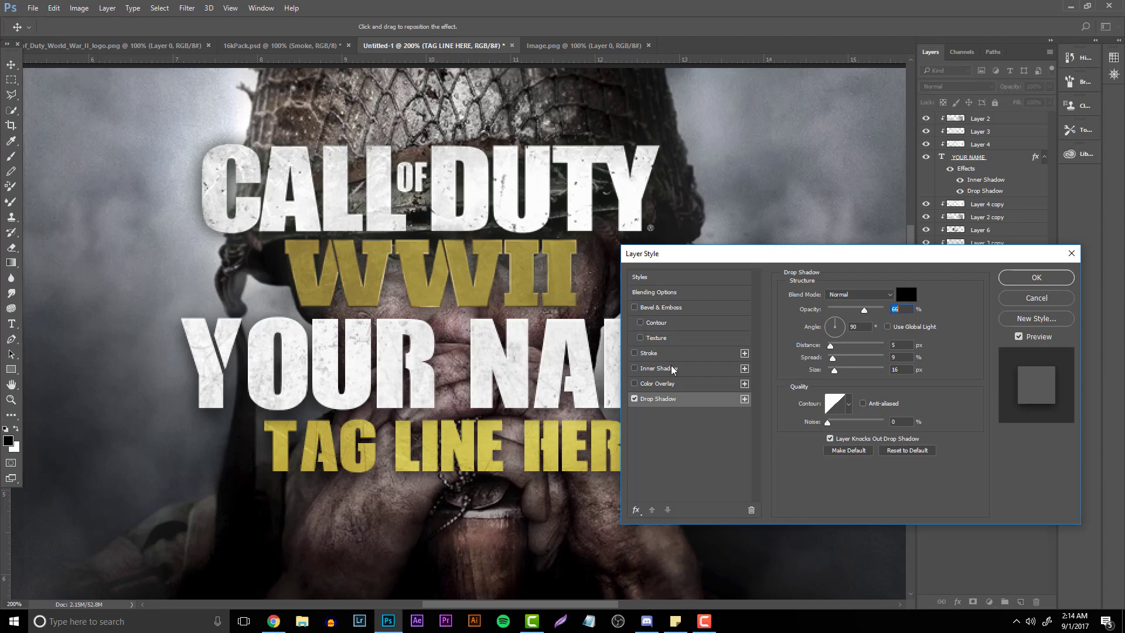
Enable an Inner Shadow on the tag line and colour it a lighter yellow based on a sample from the lettering
click(661, 368)
click(906, 296)
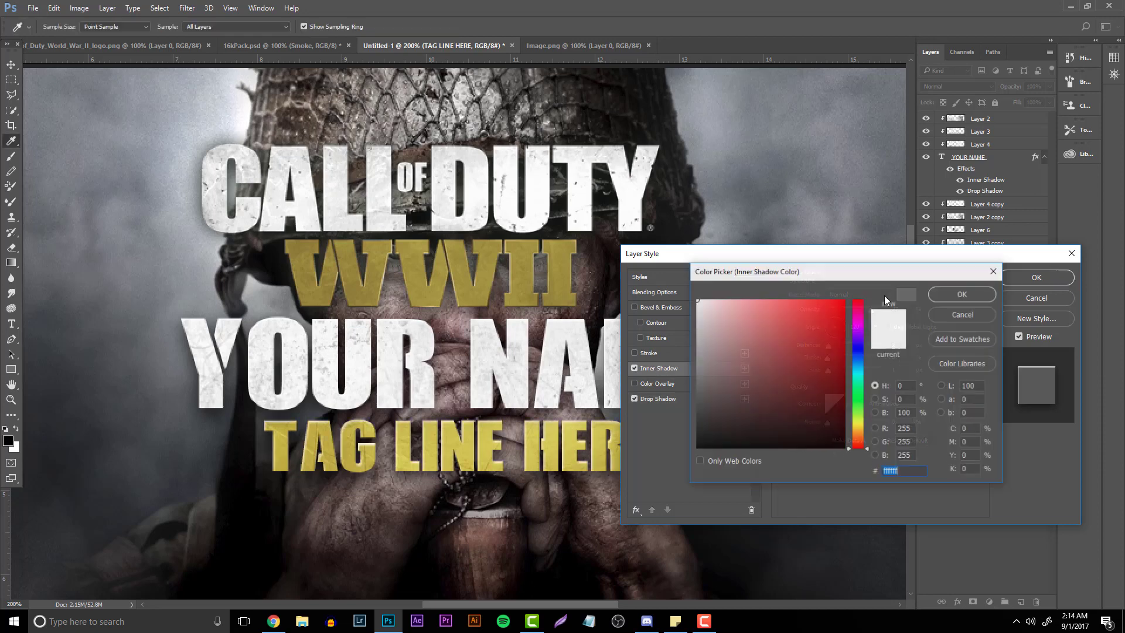
click(433, 436)
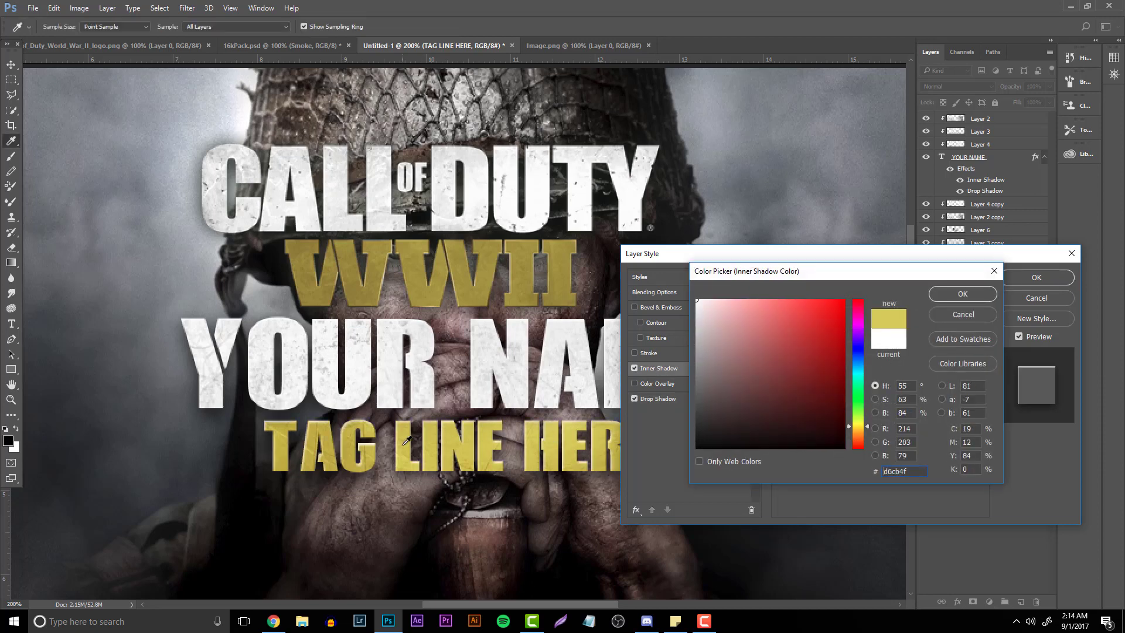
drag(797, 332, 777, 298)
click(936, 294)
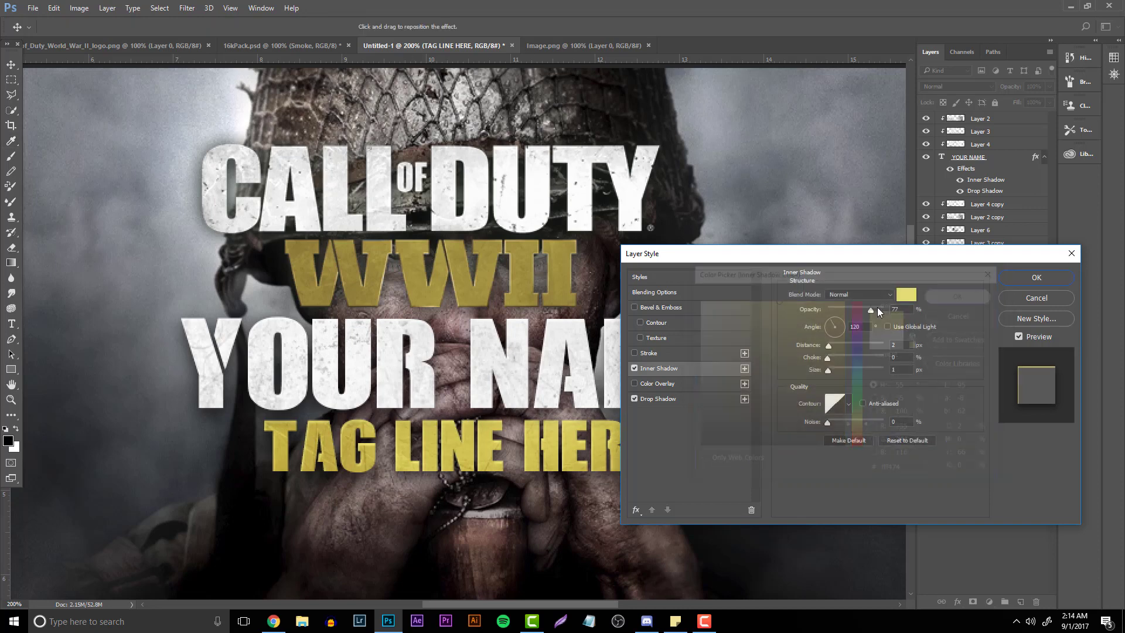
Apply the layer style and recolour the TAG LINE HERE text to dark gold #937f25, based on a sample from the WWII lettering
click(1010, 277)
double_click(942, 256)
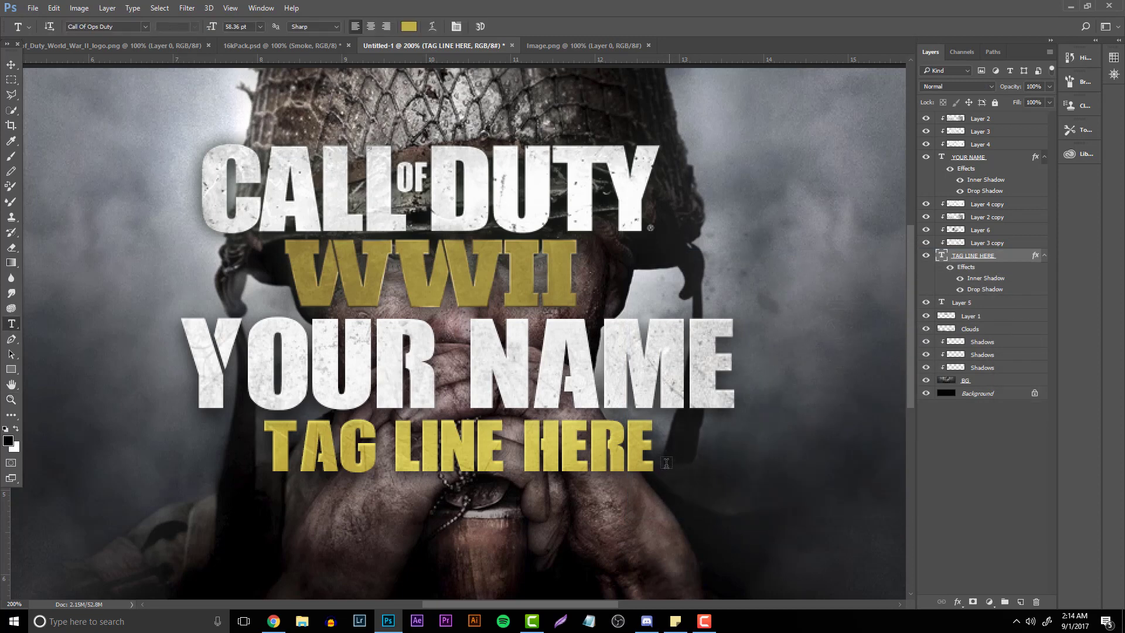
click(409, 27)
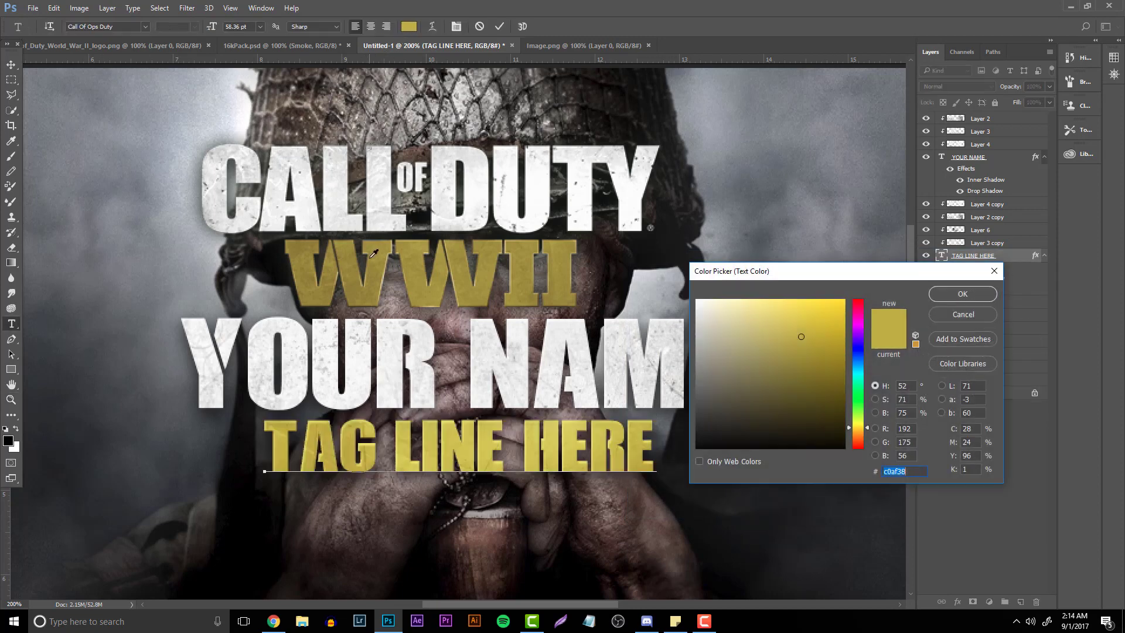
click(356, 279)
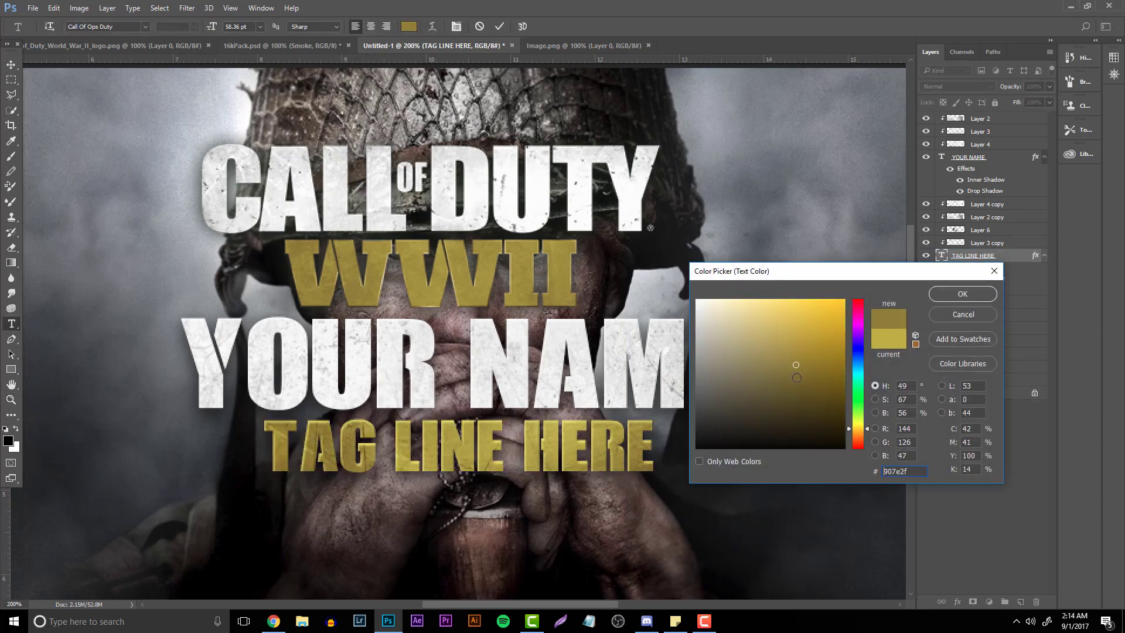
click(803, 373)
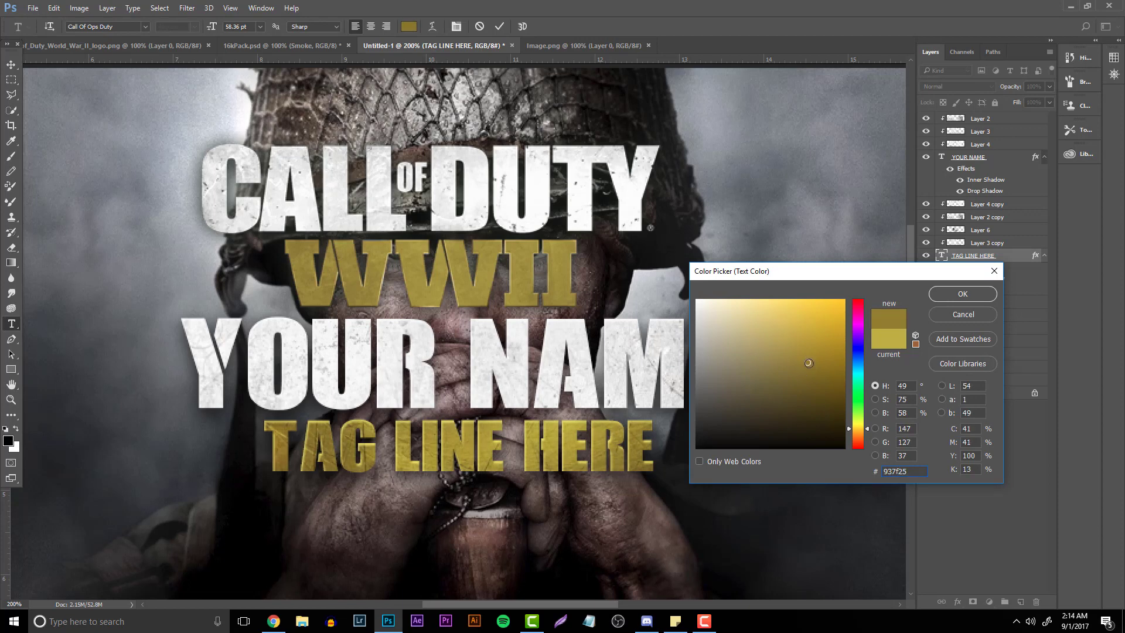
click(959, 293)
click(337, 435)
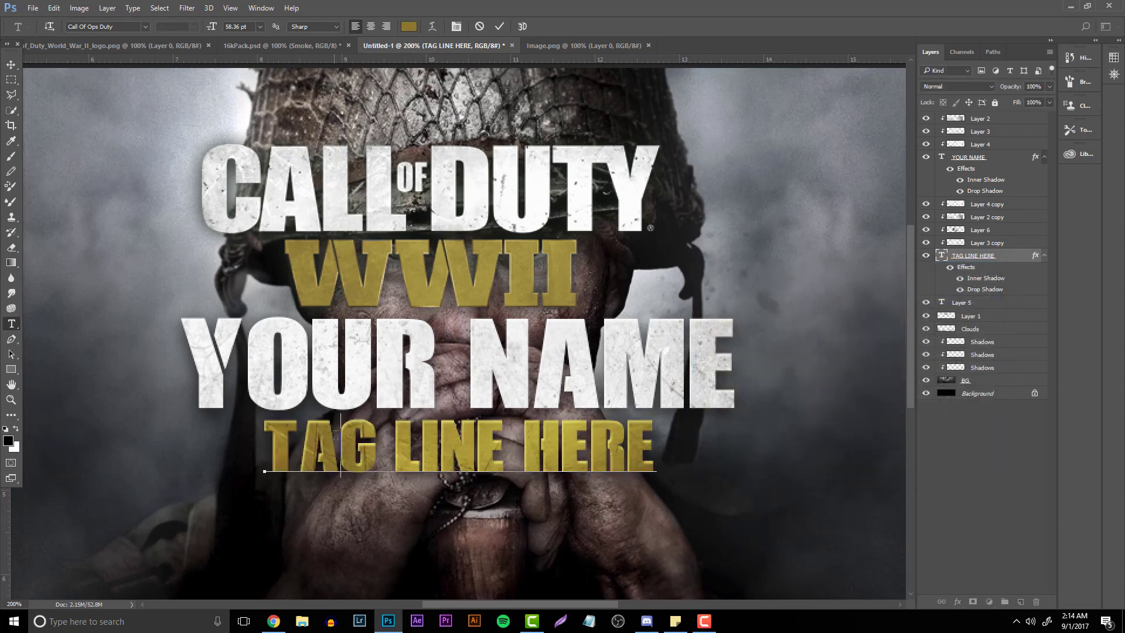
click(11, 399)
key(ctrl+minus)
key(ctrl+minus)
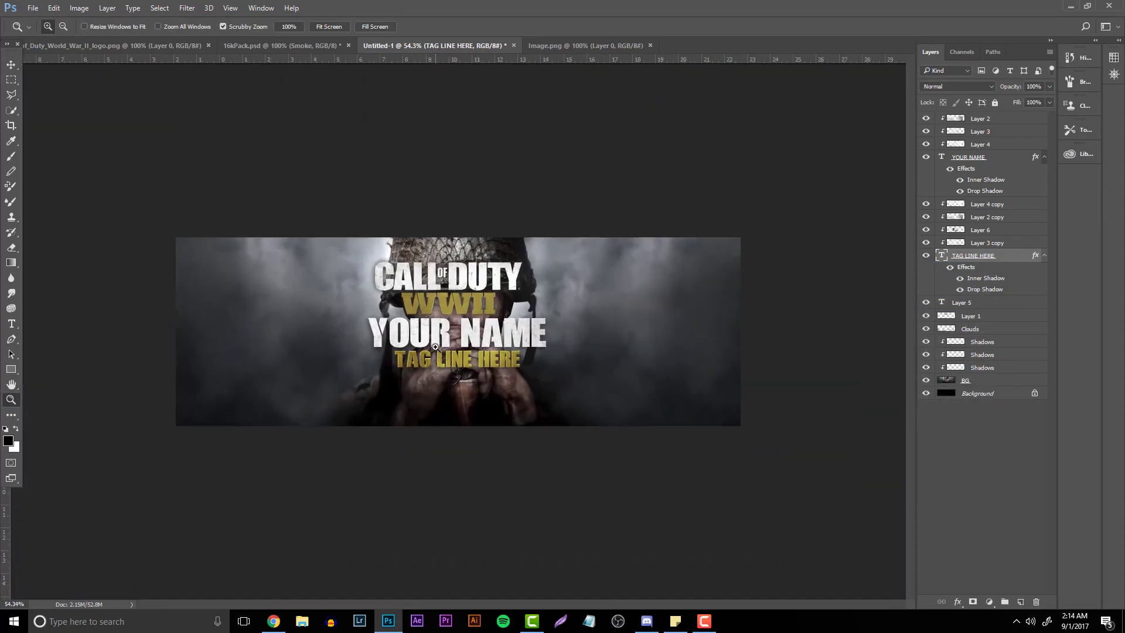
key(ctrl+plus)
click(973, 218)
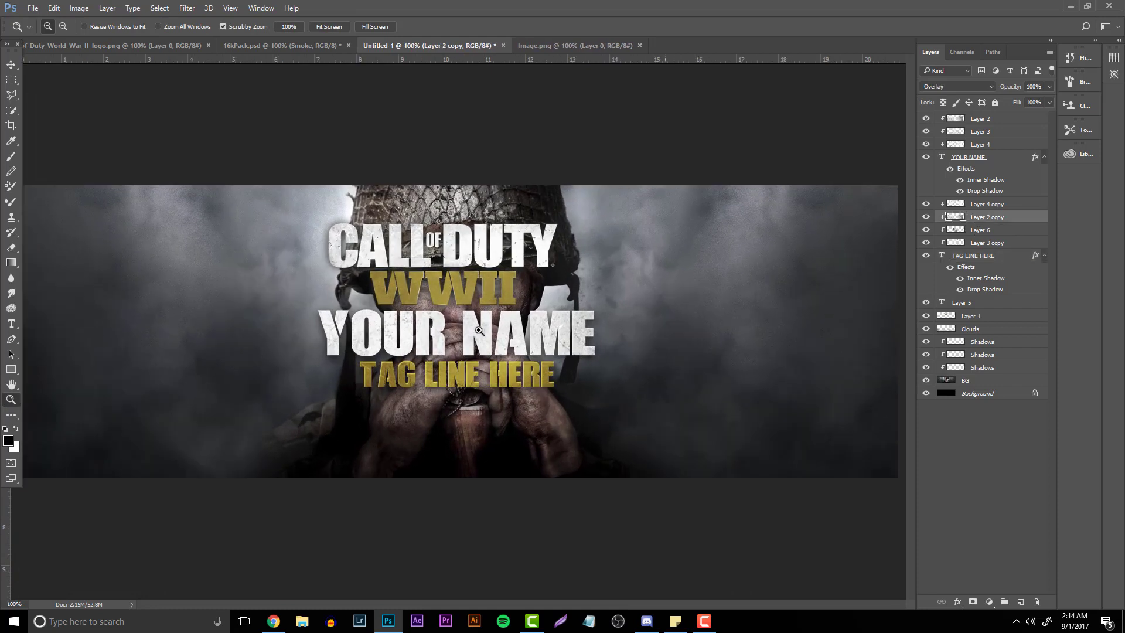
key(e)
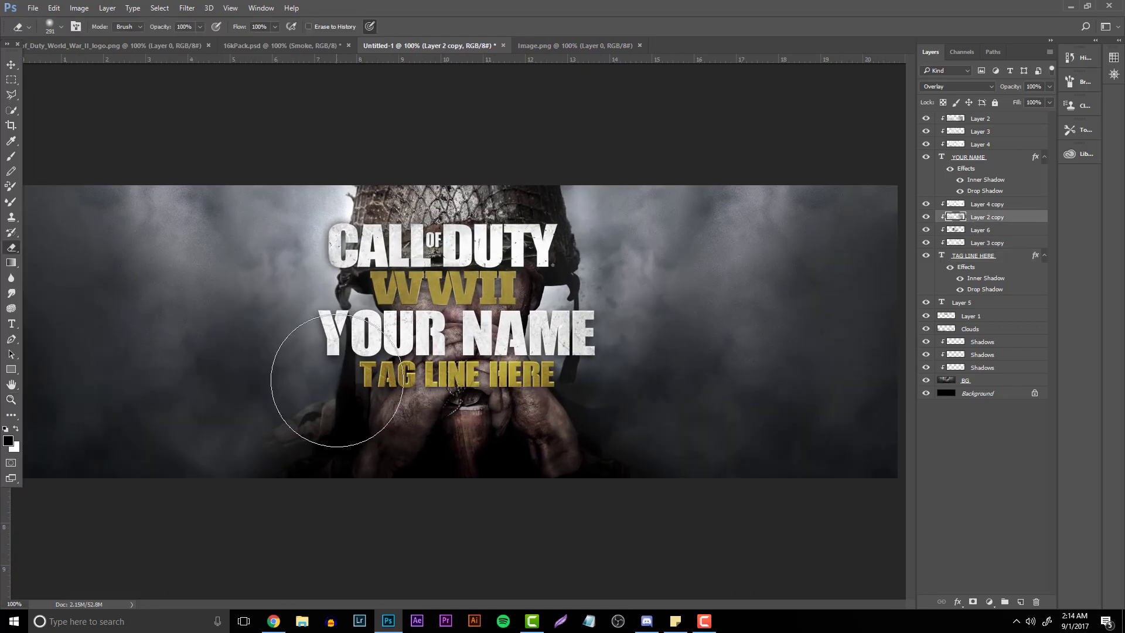
click(980, 230)
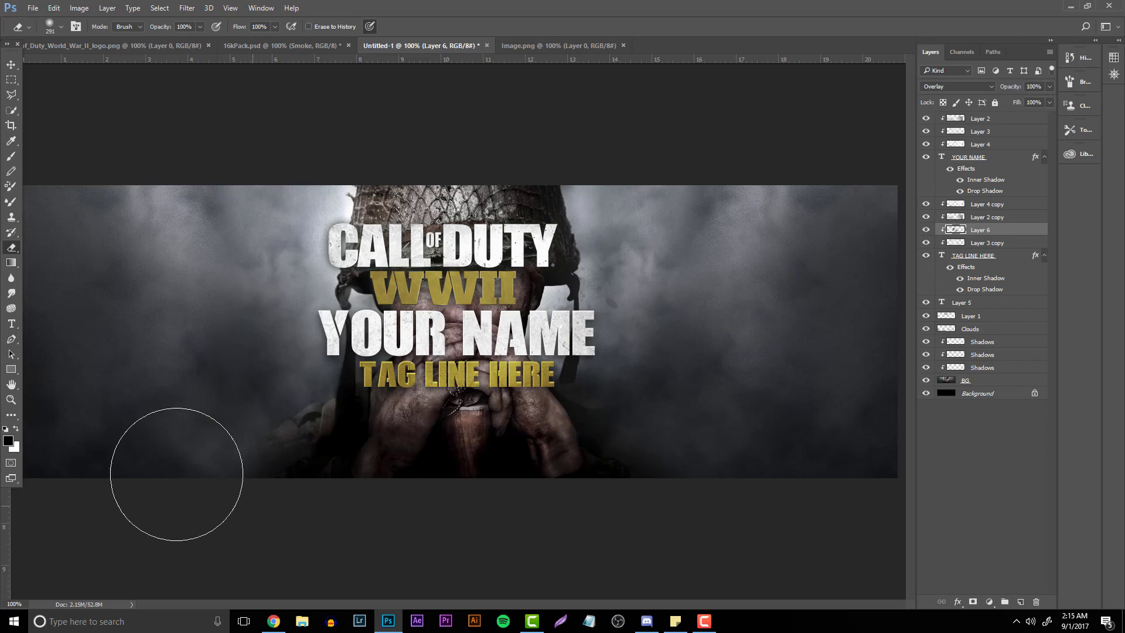
Delete Layer 1, which holds the original Call of Duty WWII logo
click(941, 304)
click(955, 317)
key(v)
drag(744, 492, 810, 469)
click(1036, 602)
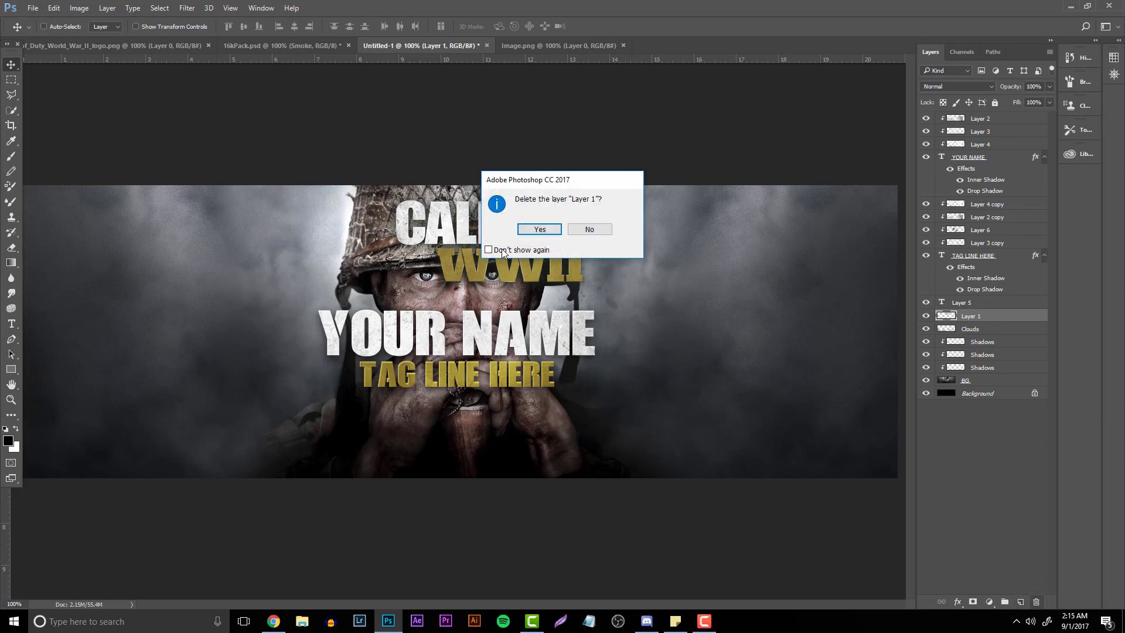
click(539, 229)
Group all layers from TAG LINE HERE up to Layer 2 and name the group Text
click(973, 257)
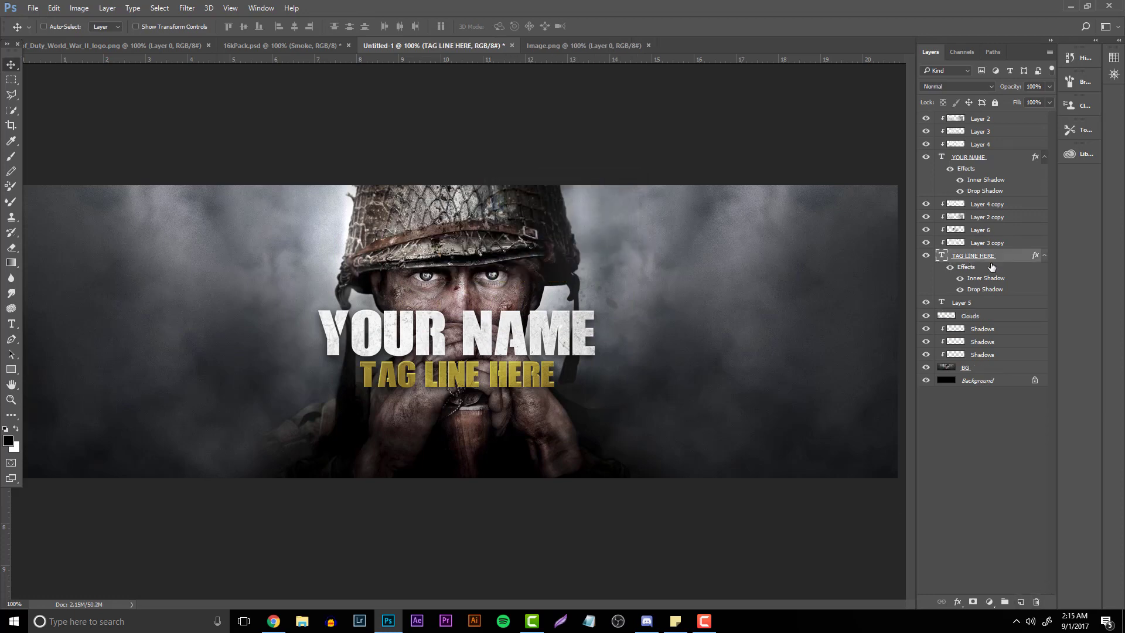
shift+click(973, 118)
key(ctrl+g)
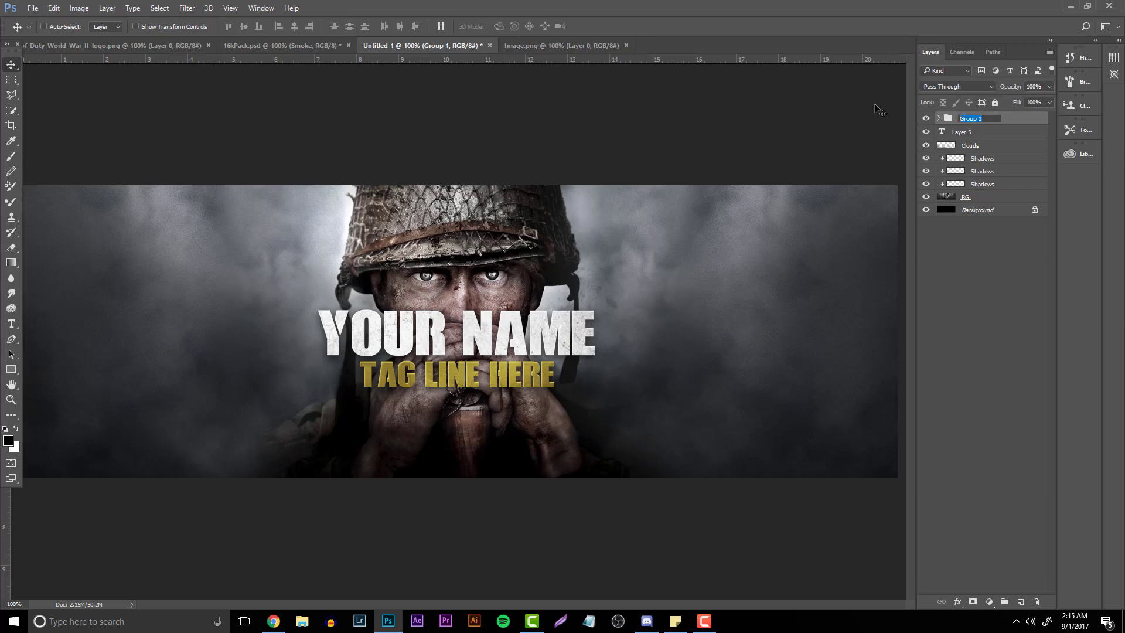
text(Text)
key(Return)
Move the YOUR NAME and TAG LINE HERE text layers together to the centre of the banner, at about X 749.5 px, Y 250 px
key(ctrl+t)
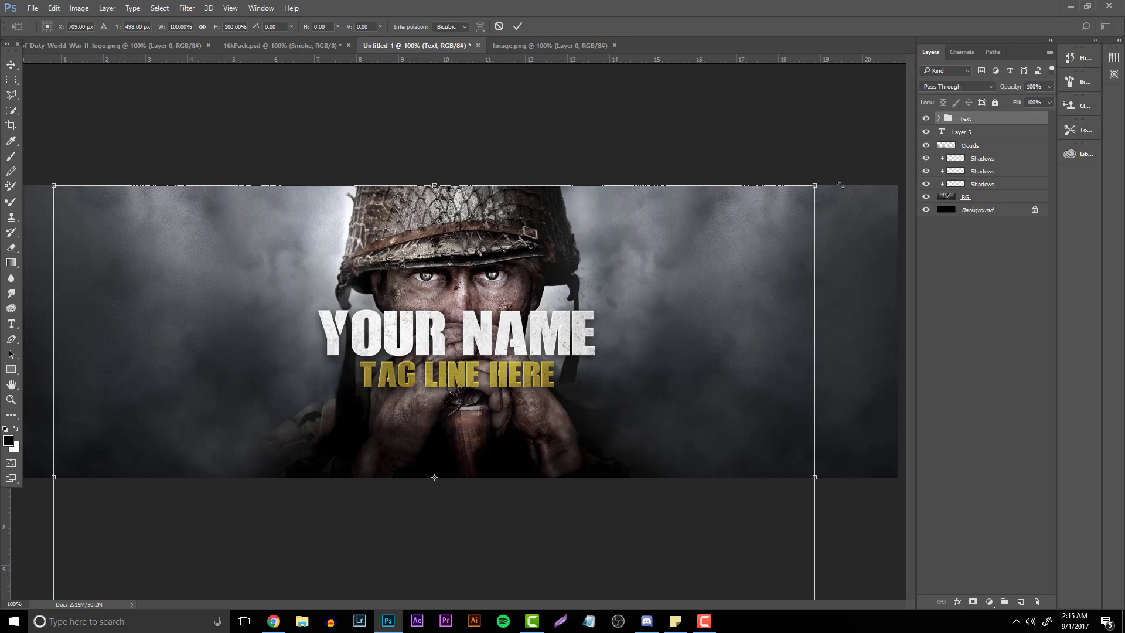
key(Return)
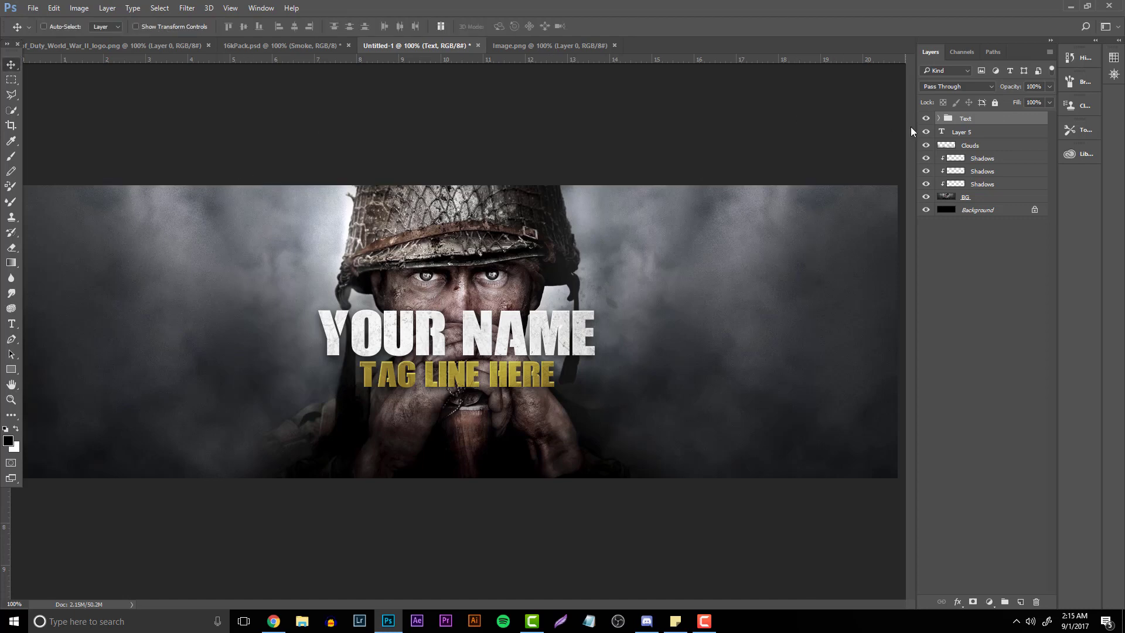
click(941, 119)
click(984, 171)
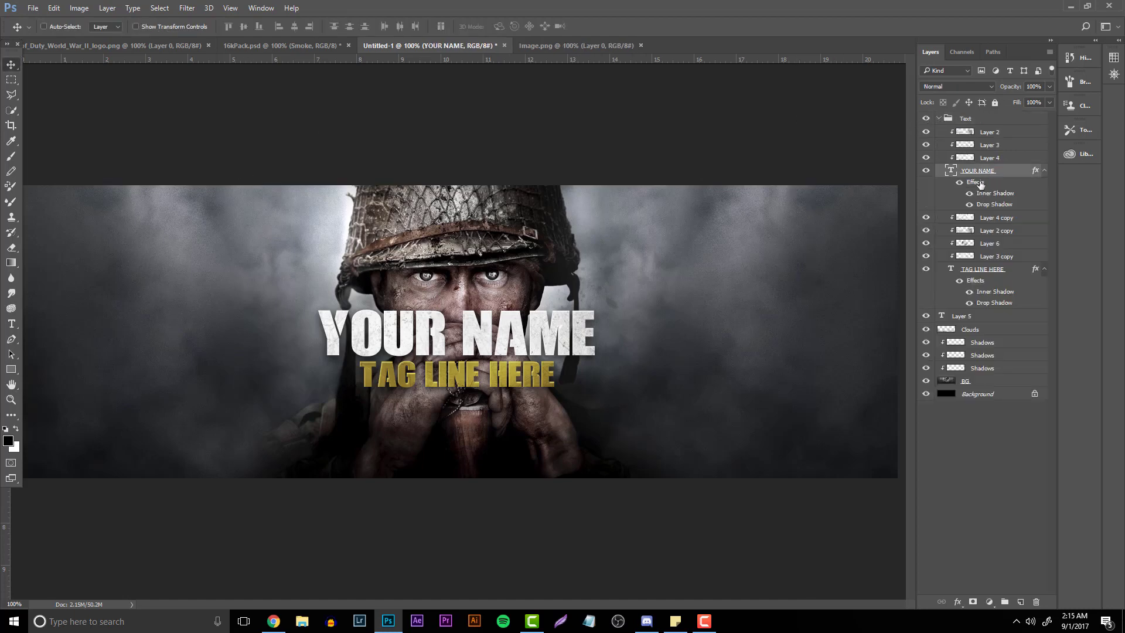
ctrl+click(988, 270)
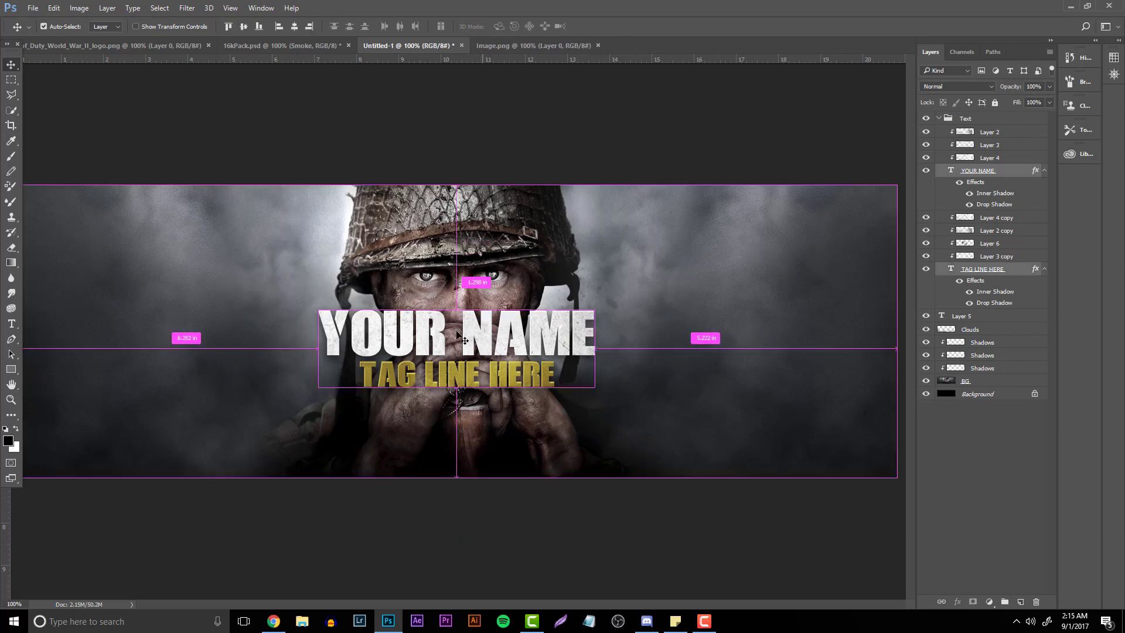
key(ctrl+t)
drag(519, 346, 517, 334)
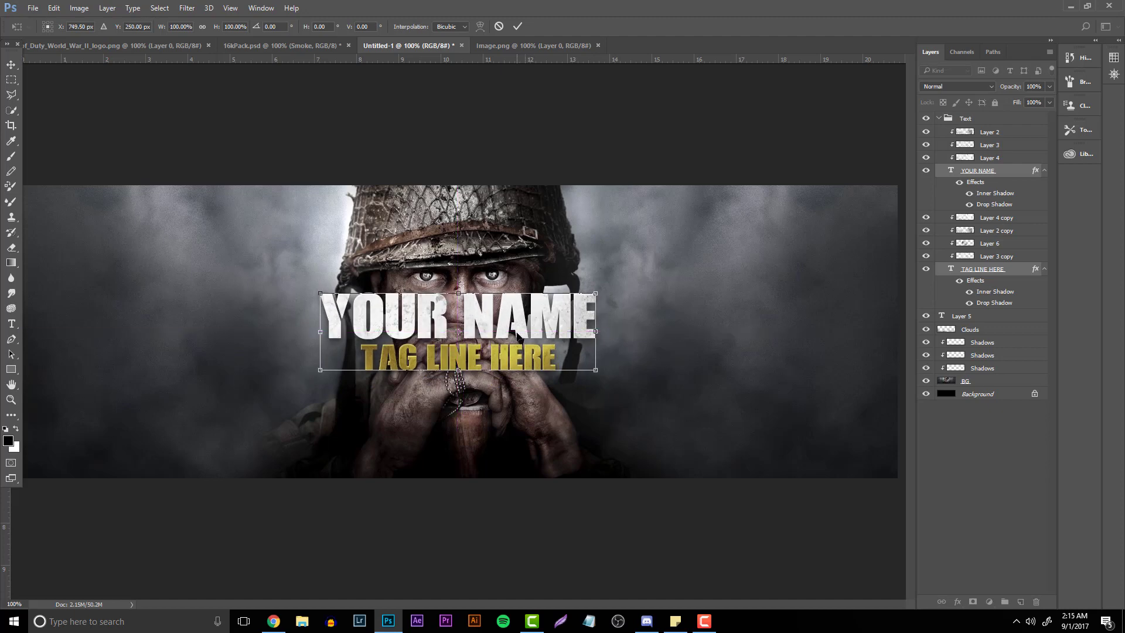
key(Return)
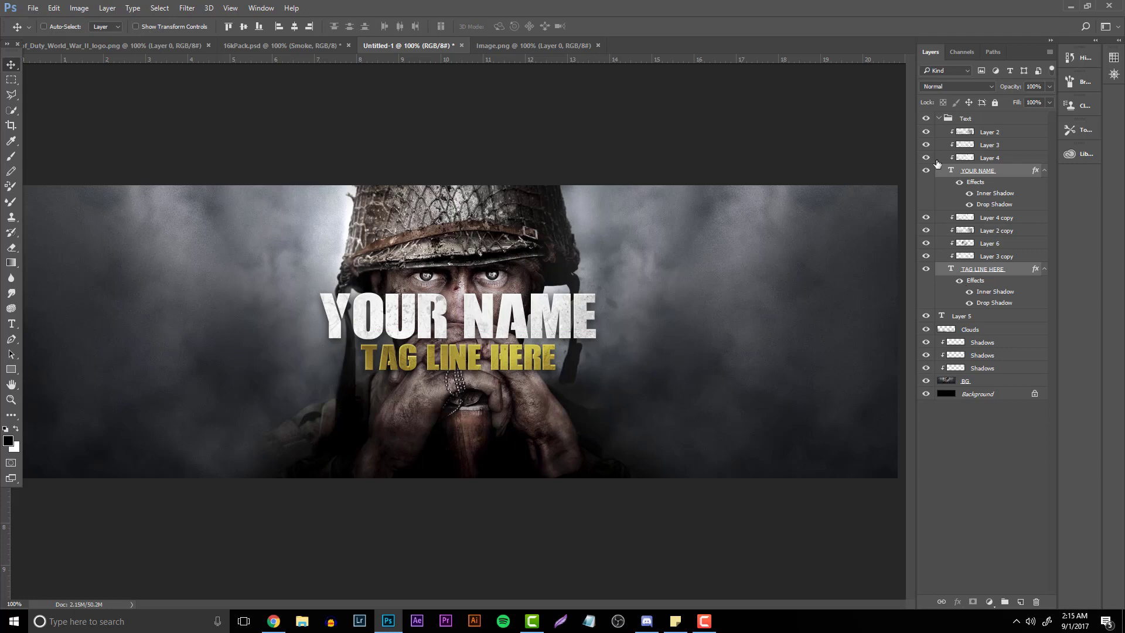
Add a Drop Shadow to the Text group with about 29% opacity, 16% spread and 65 px size
click(937, 119)
right_click(952, 118)
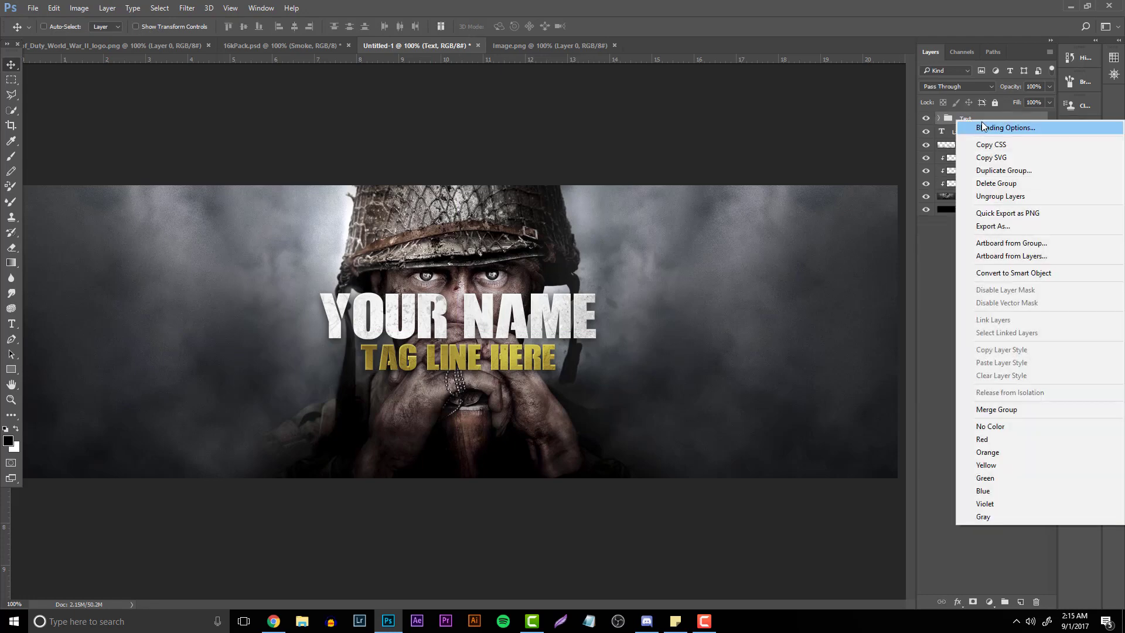
click(889, 157)
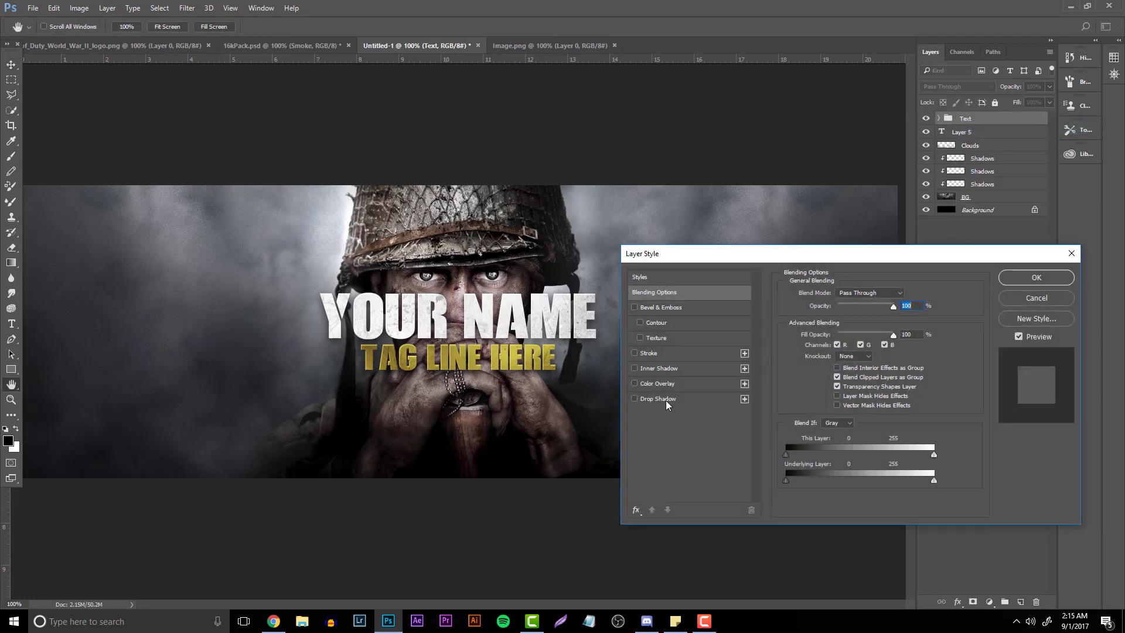
click(666, 400)
mouse_move(832, 371)
mouse_down()
mouse_move(860, 360)
mouse_move(844, 371)
mouse_move(855, 369)
mouse_move(838, 362)
mouse_up()
drag(853, 311, 846, 310)
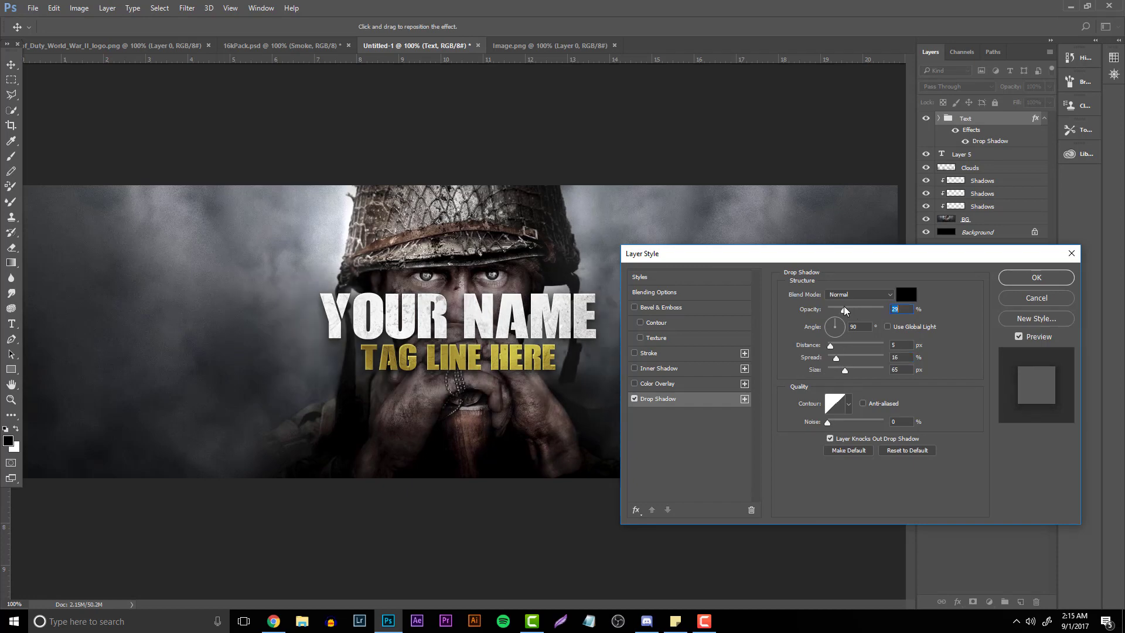
click(1036, 277)
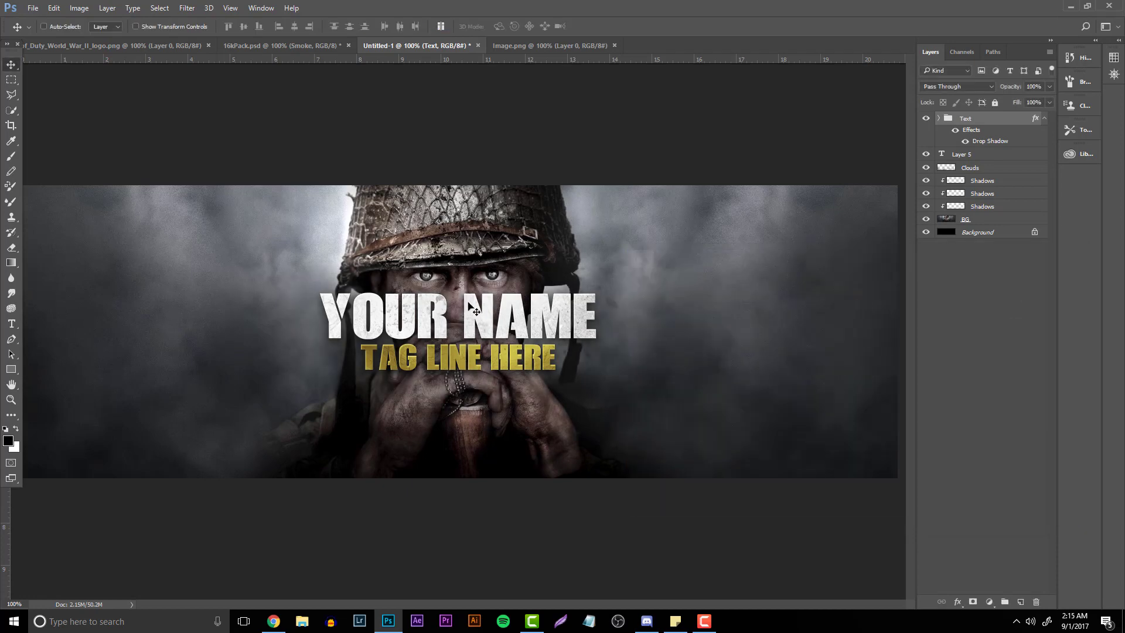
Open the Twitter_bird_logo_2012.svg and YouTube-icon-full_color images from the Downloads folder
click(11, 399)
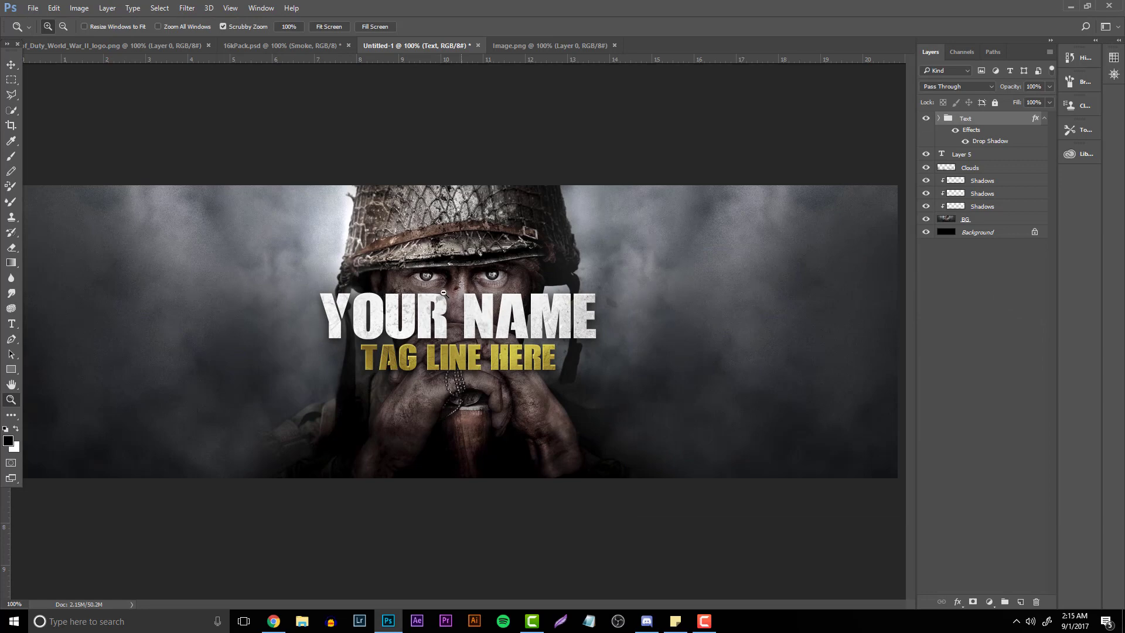
drag(444, 291, 504, 305)
click(33, 7)
click(47, 33)
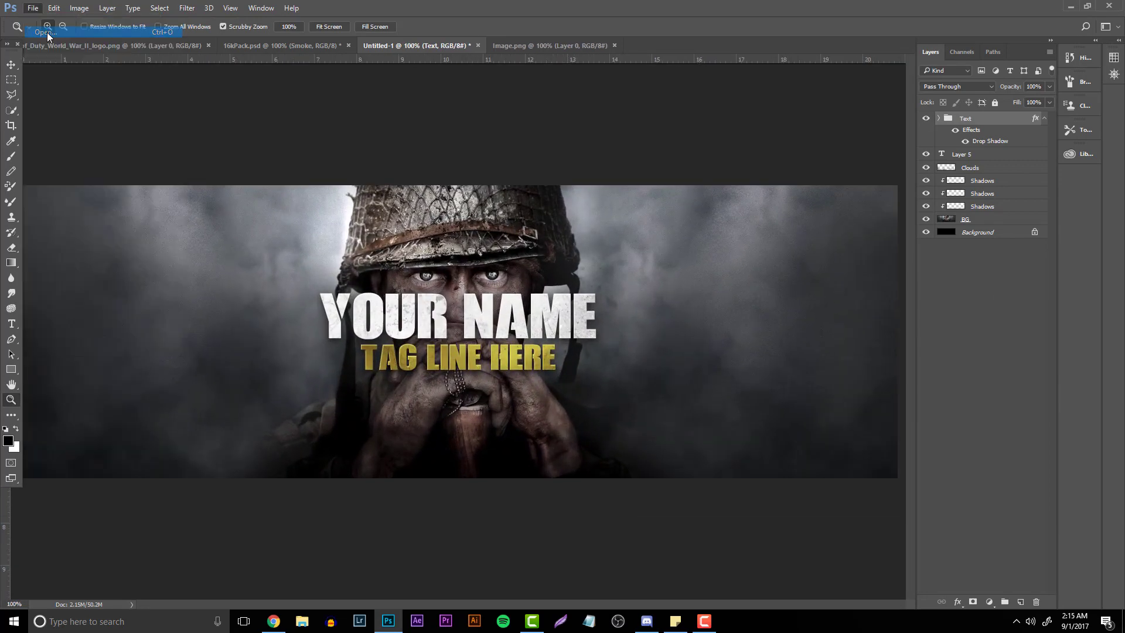
click(53, 110)
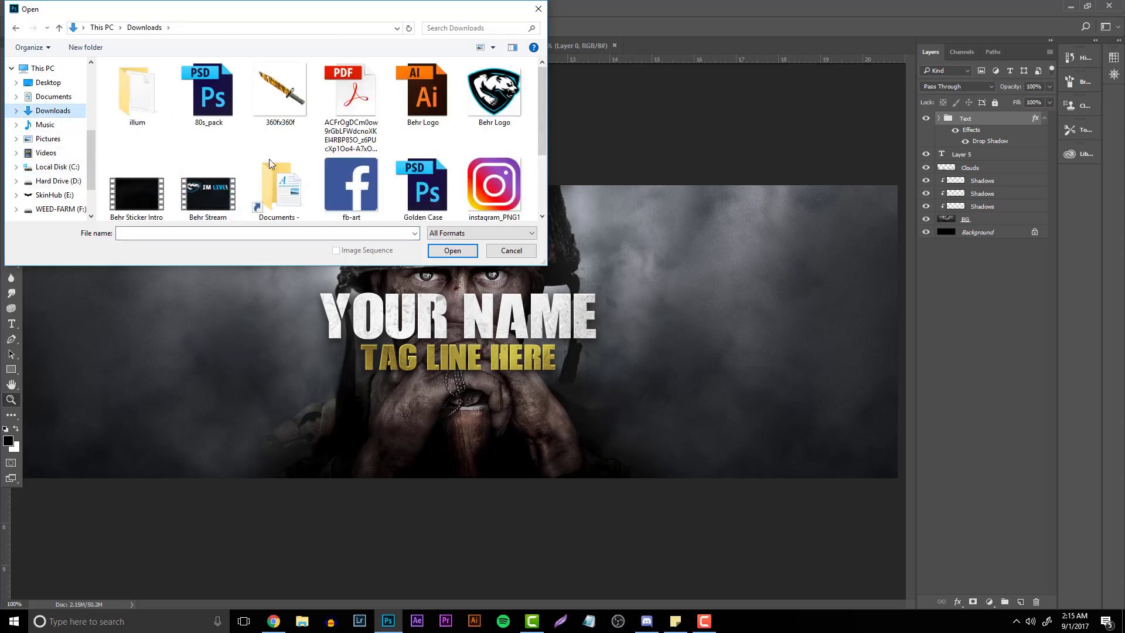
scroll(269, 160, down, 3)
click(351, 161)
ctrl+click(429, 163)
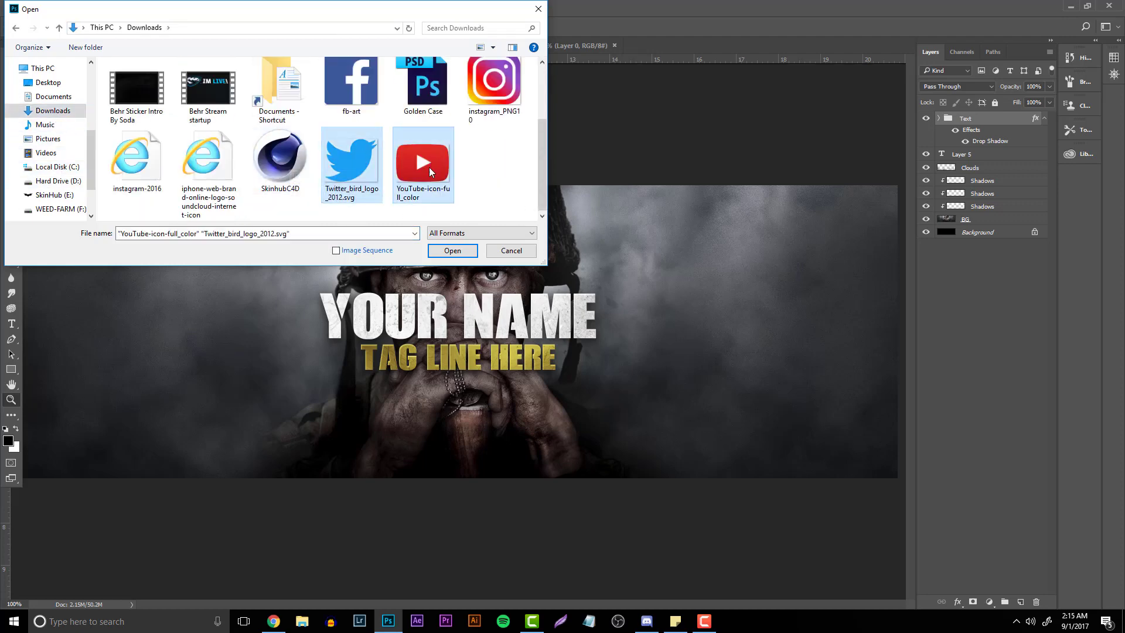
click(440, 251)
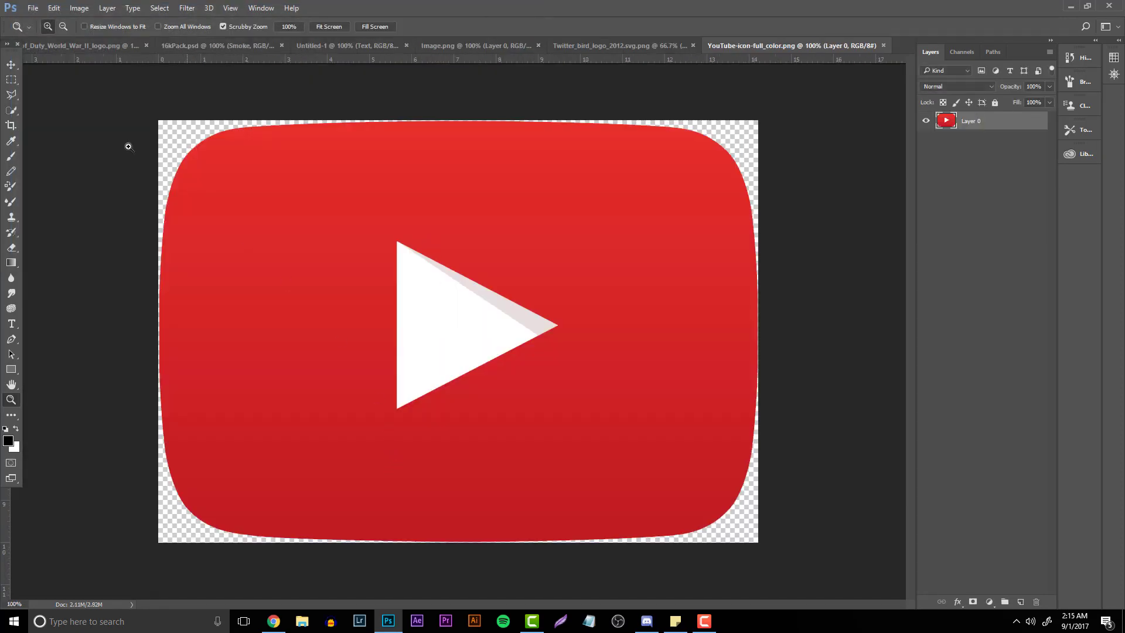
Bring the Twitter bird into the banner, scale it down to a small icon and place it centred below the tag line
click(631, 45)
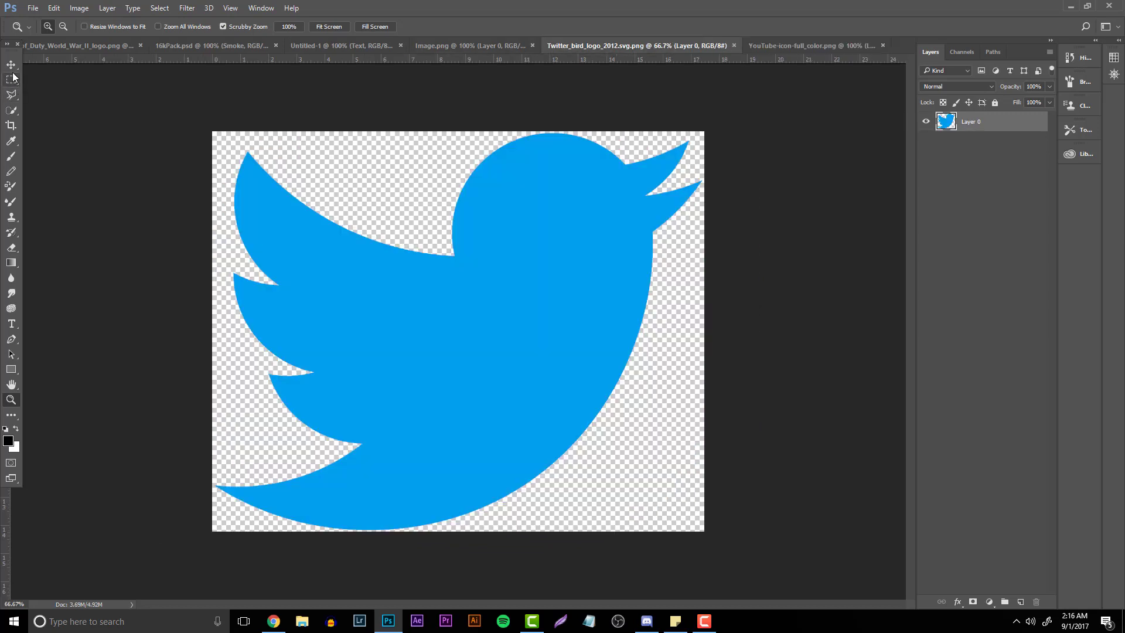
click(11, 65)
drag(252, 115, 658, 432)
key(ctrl+t)
drag(774, 456, 481, 306)
drag(558, 251, 478, 311)
key(Return)
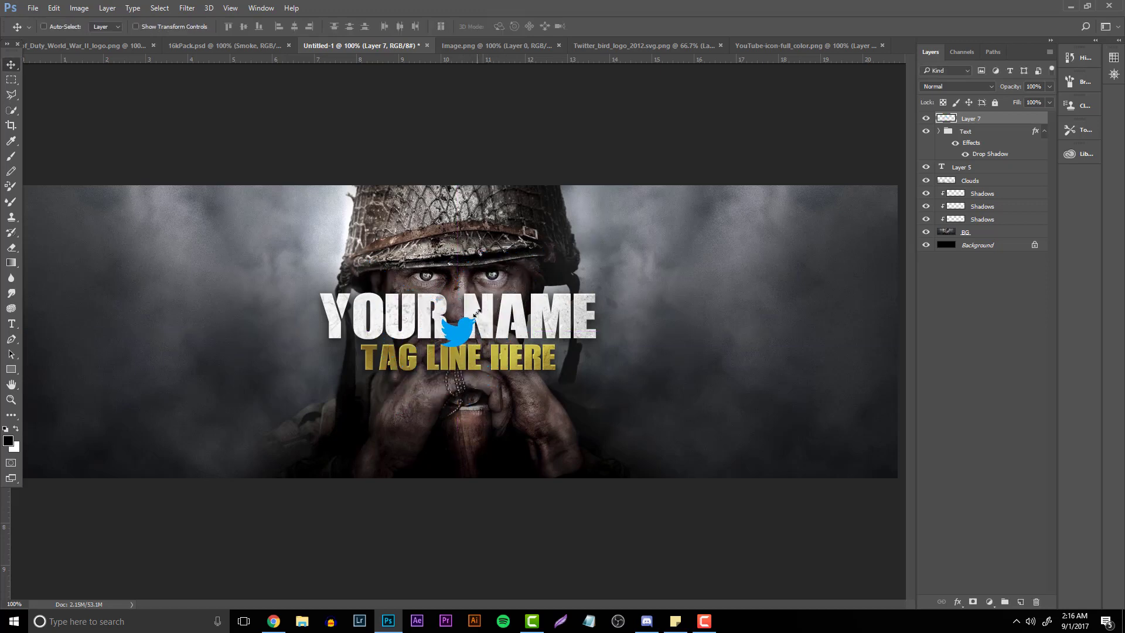
drag(475, 353, 474, 413)
Bring the YouTube icon into the banner and cut out its white play triangle with a polygonal selection
click(806, 45)
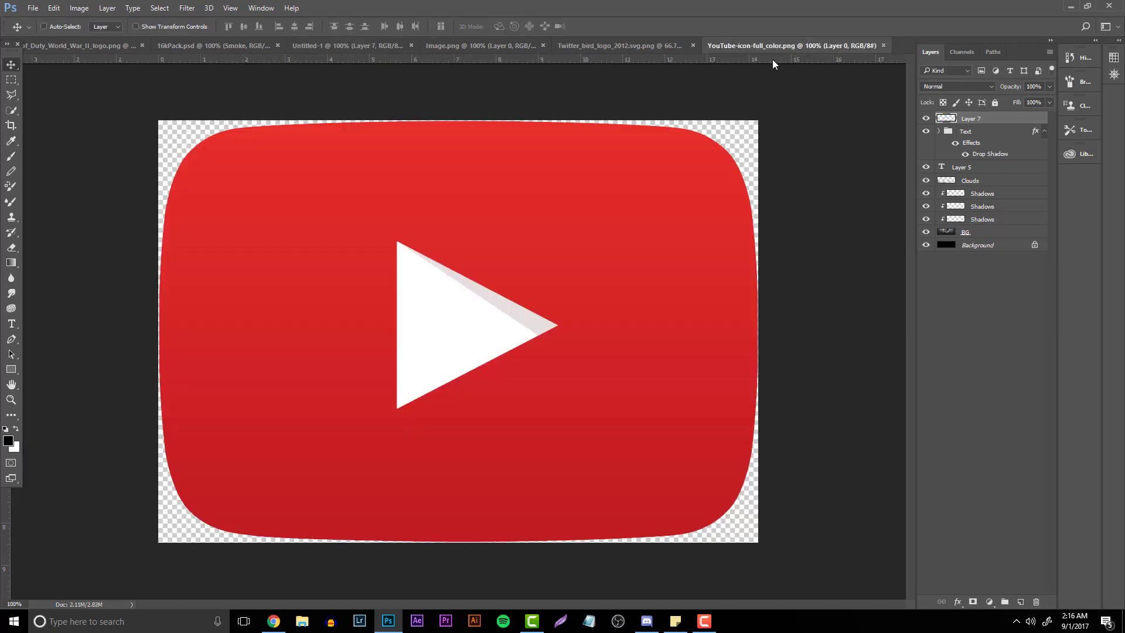
drag(378, 208, 477, 281)
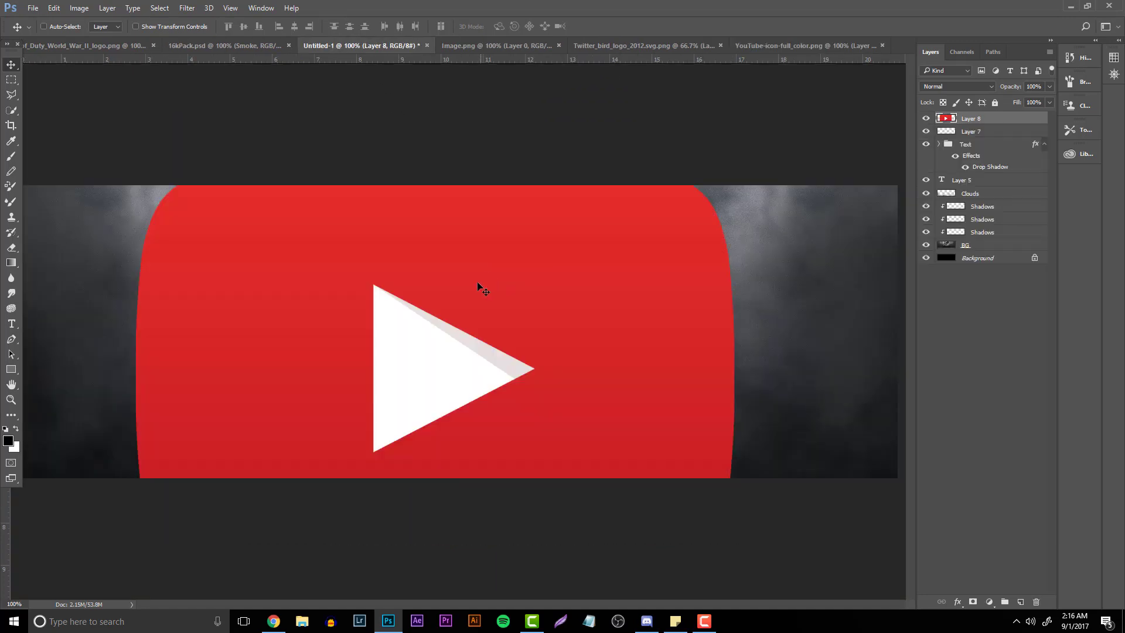
click(13, 94)
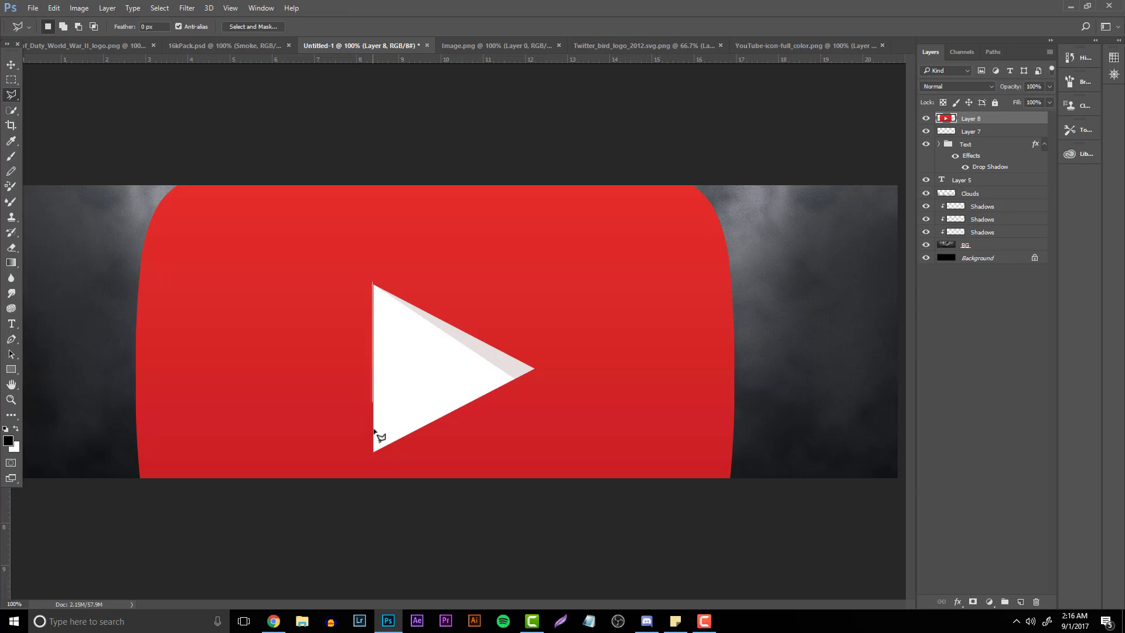
click(371, 453)
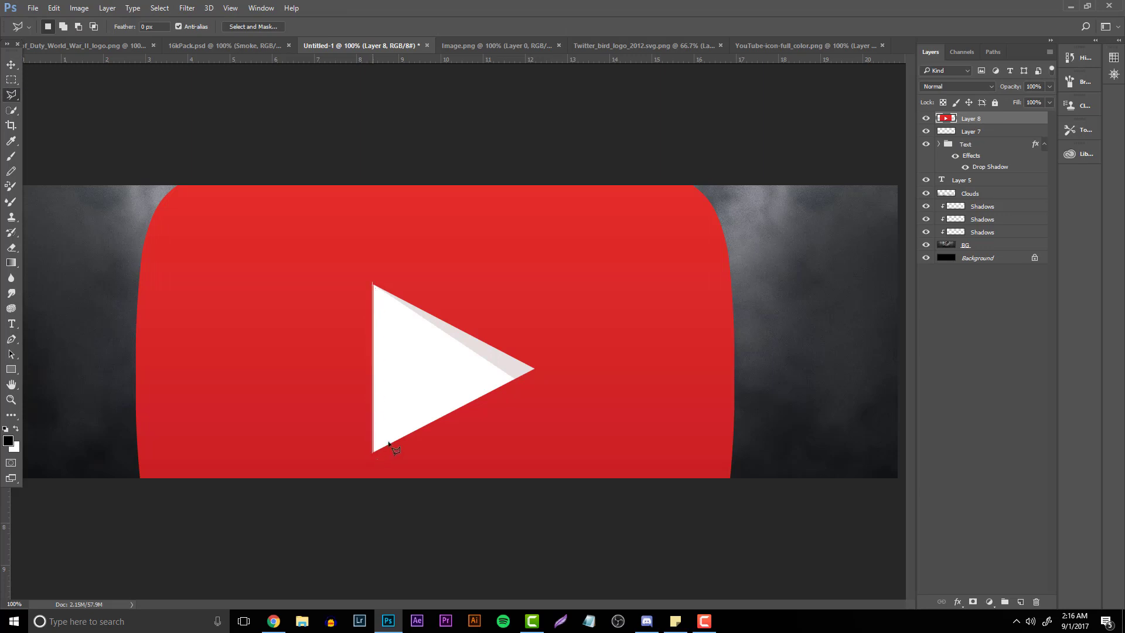
click(536, 367)
click(374, 283)
key(Delete)
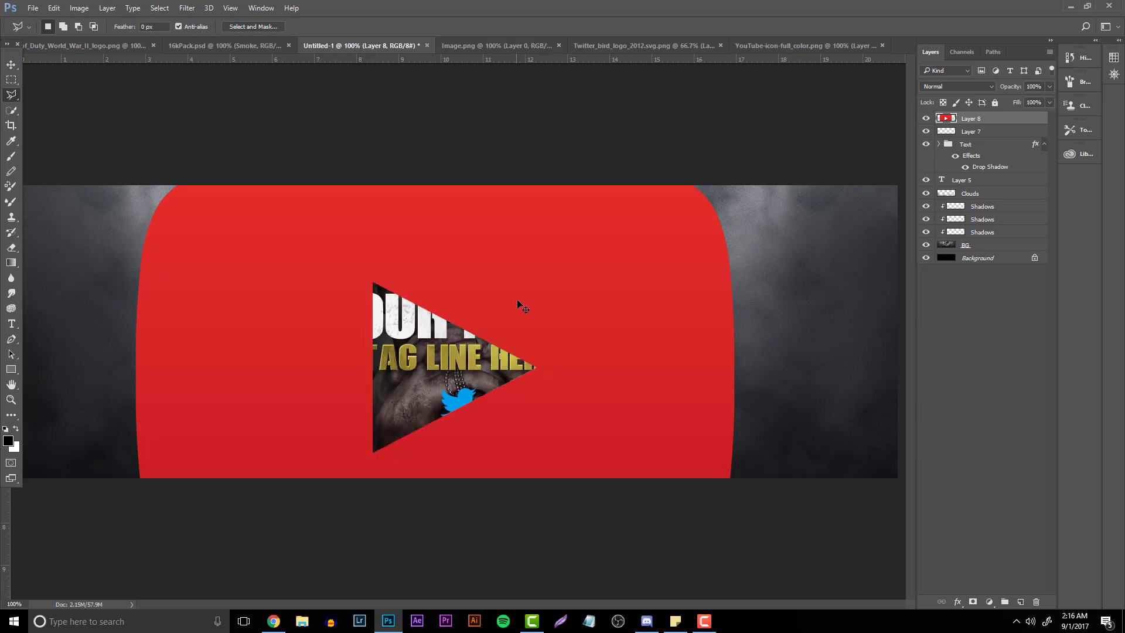
key(ctrl+d)
Scale the YouTube logo down to a small icon and place it centred directly below the Twitter bird
key(ctrl+t)
drag(736, 161, 578, 288)
drag(446, 325, 617, 283)
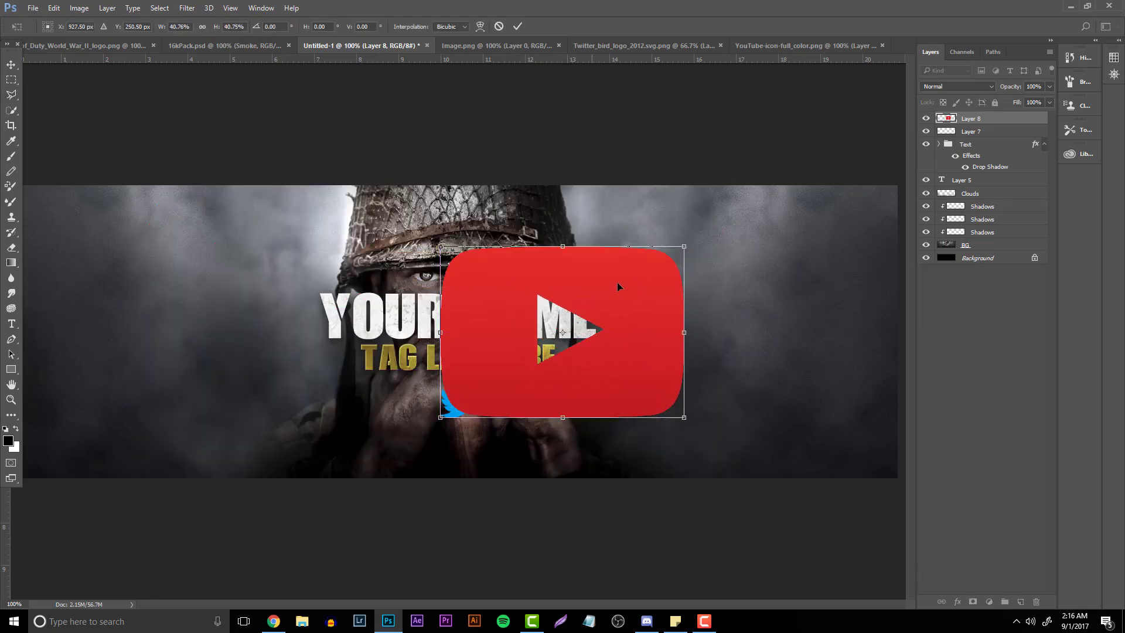
drag(684, 247, 462, 355)
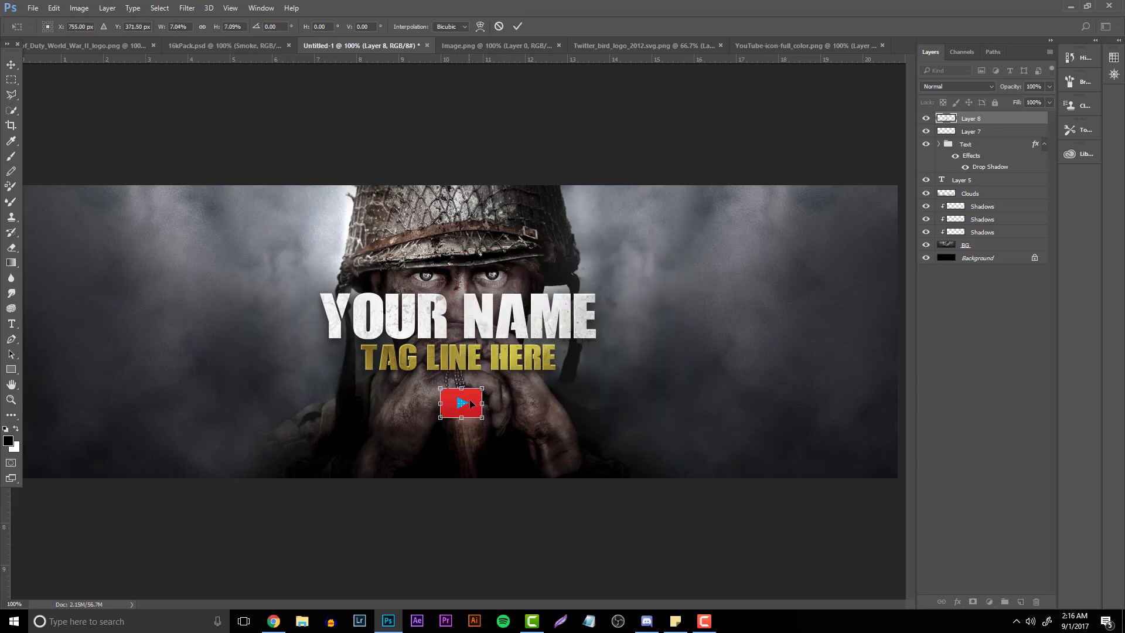
drag(471, 402, 469, 402)
key(Return)
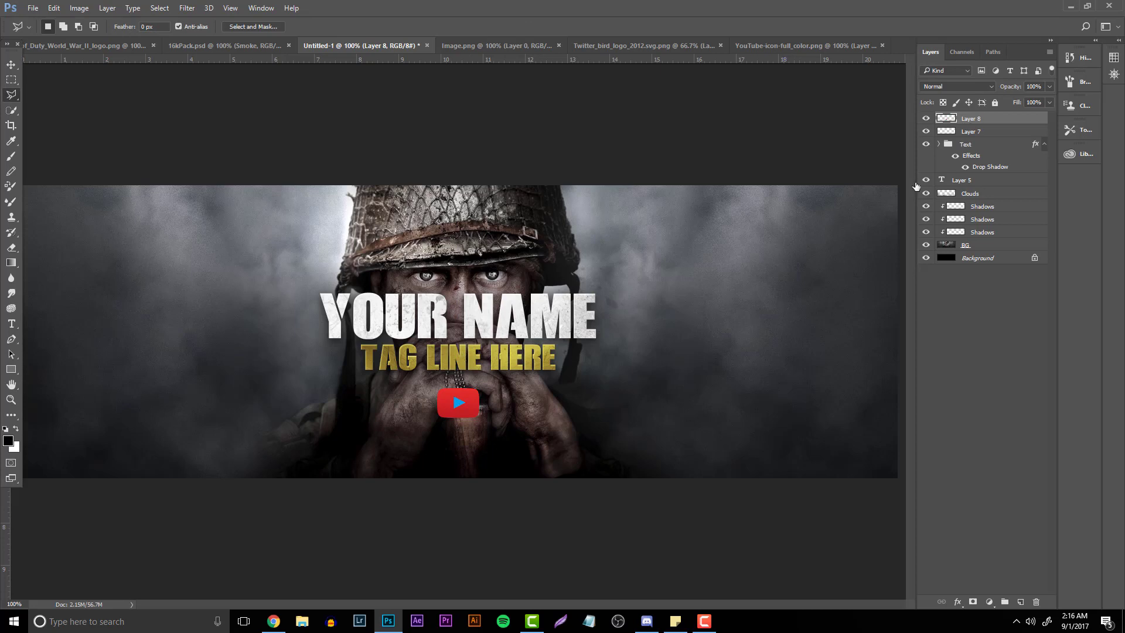
key(v)
mouse_move(468, 399)
mouse_down()
mouse_move(476, 445)
mouse_move(473, 431)
mouse_move(531, 447)
mouse_up()
key(ctrl+t)
key(Return)
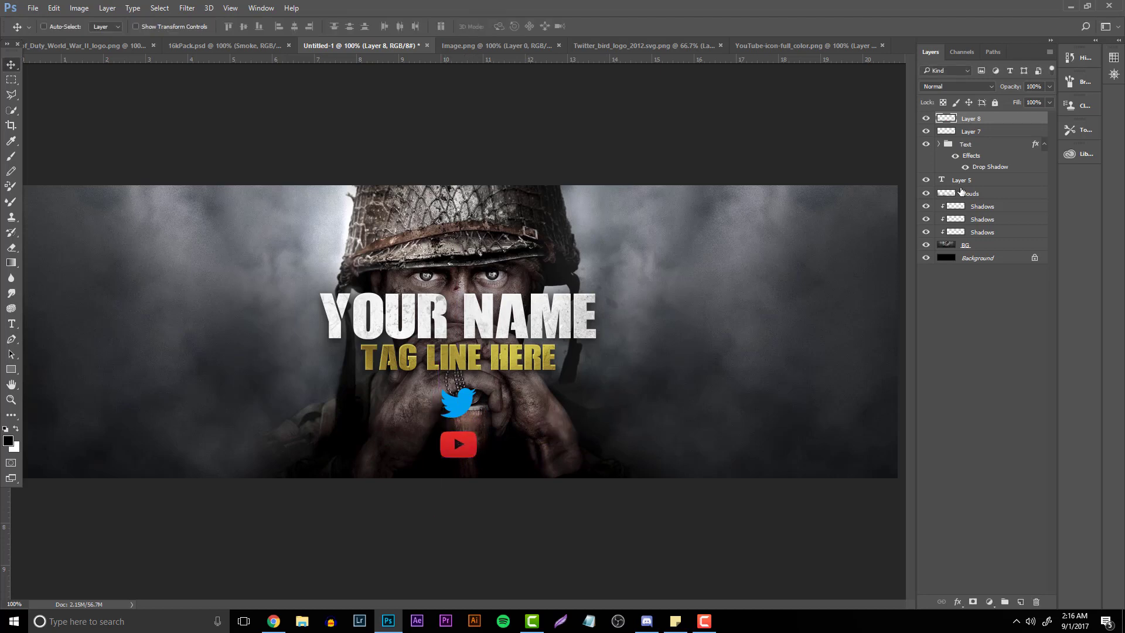
Expand the Text group and rename the Twitter bird's layer as Twitter
click(939, 145)
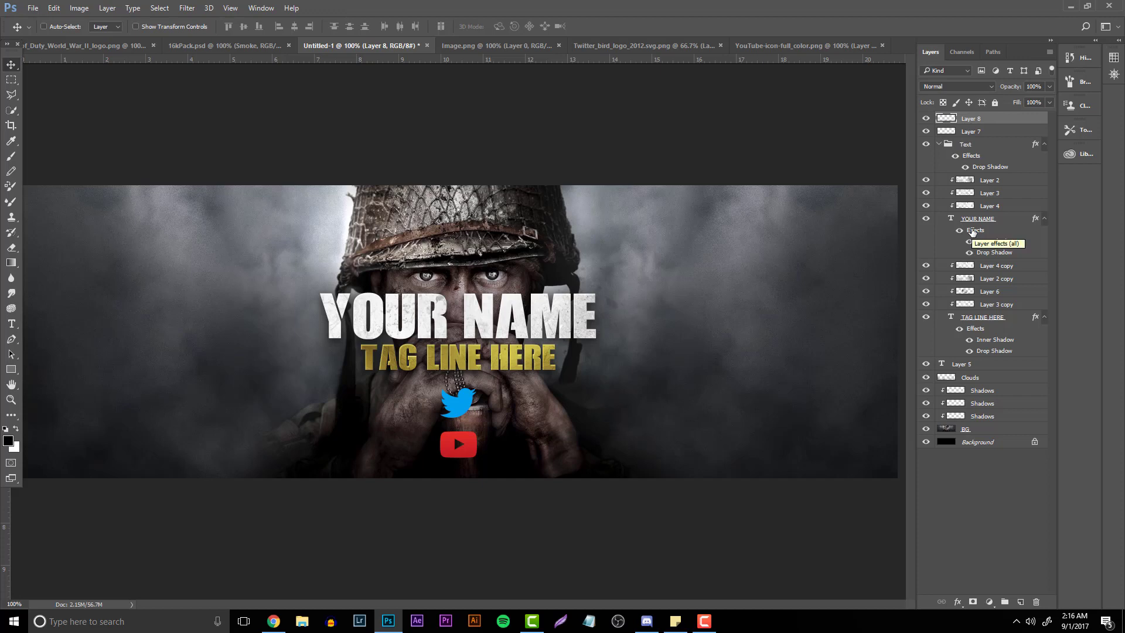
click(926, 131)
click(925, 131)
double_click(967, 130)
text(Tw)
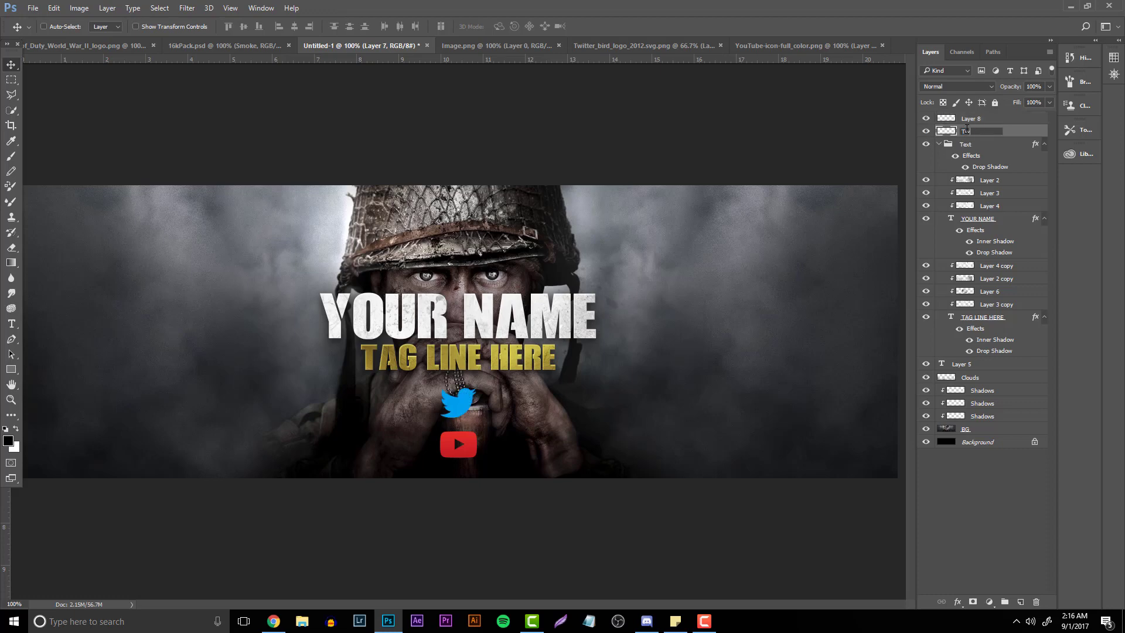
text(itter)
key(Return)
Apply a white Color Overlay to the Twitter layer and add a new empty layer above it
right_click(970, 131)
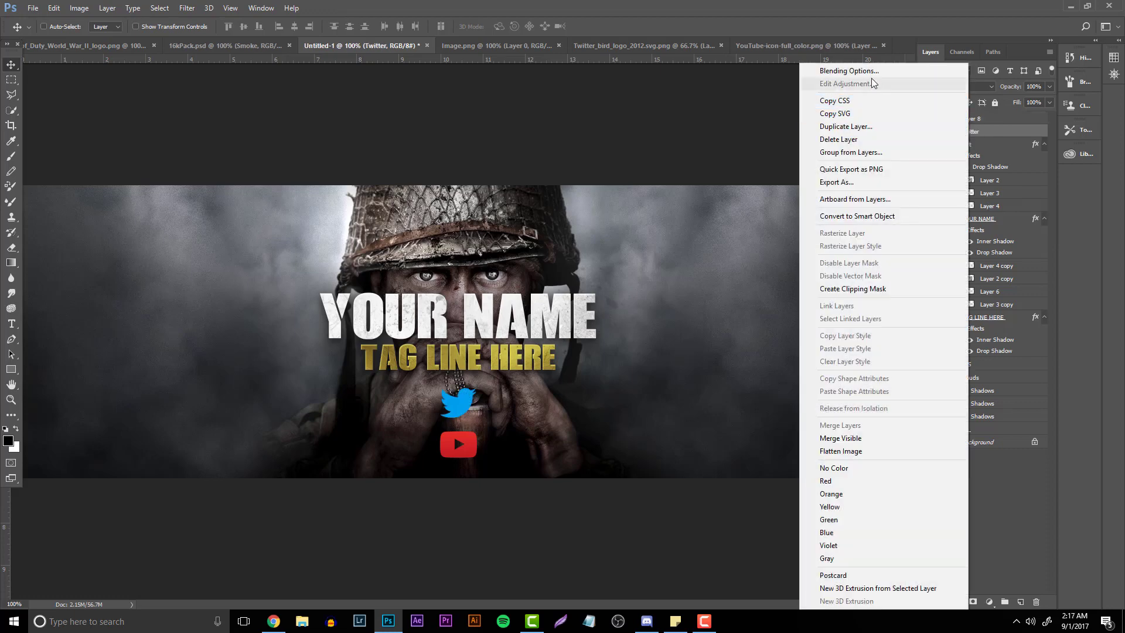
click(871, 73)
click(664, 384)
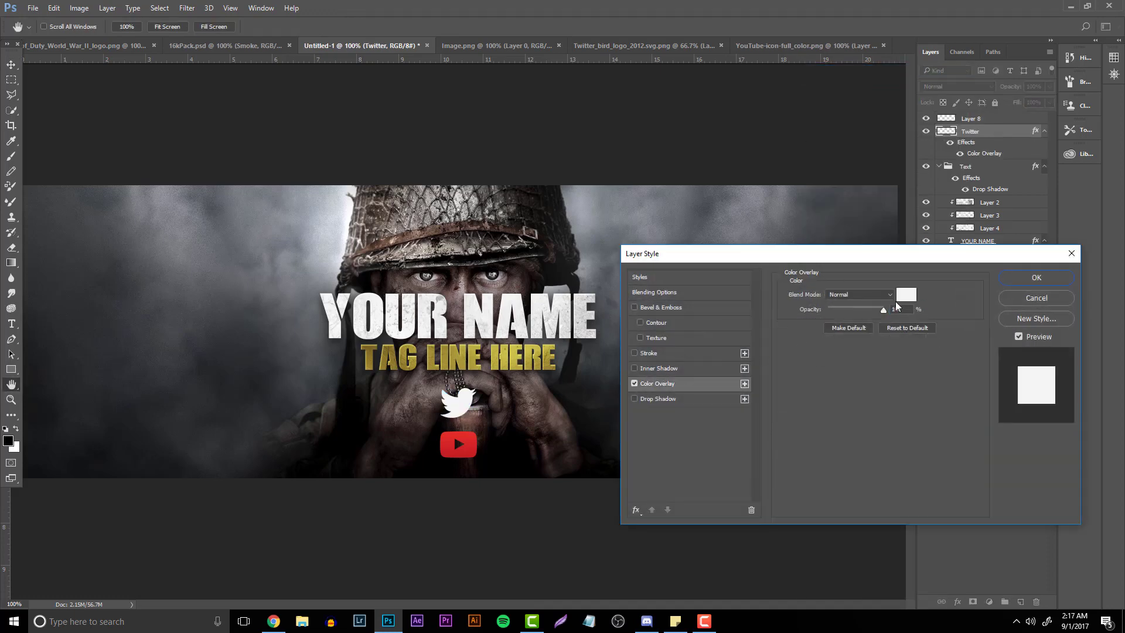
click(1020, 277)
click(1020, 602)
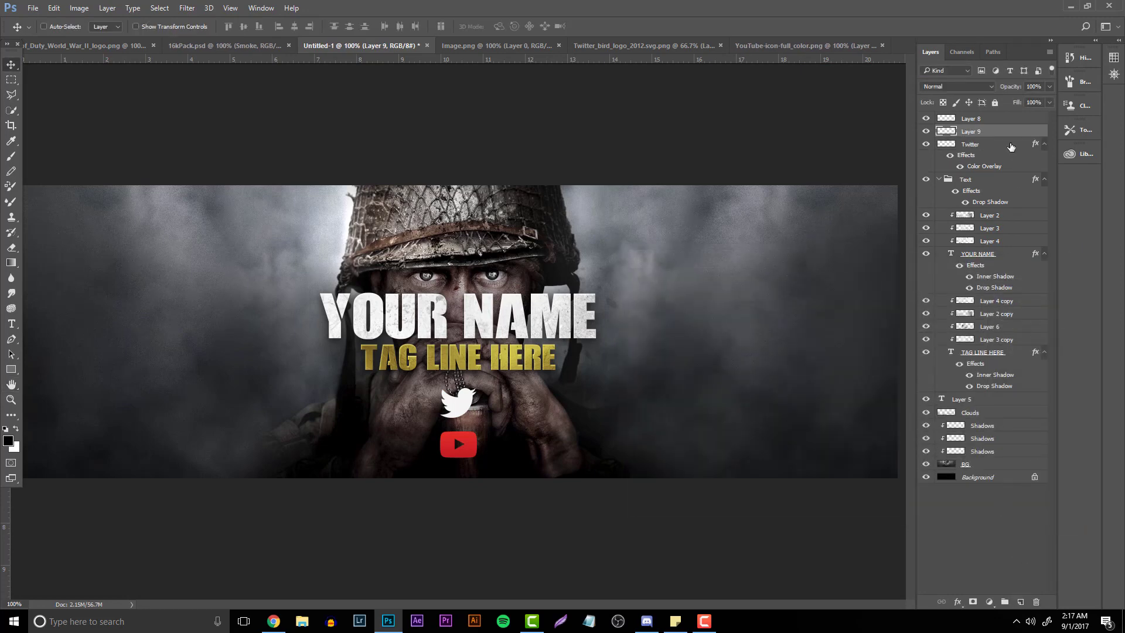
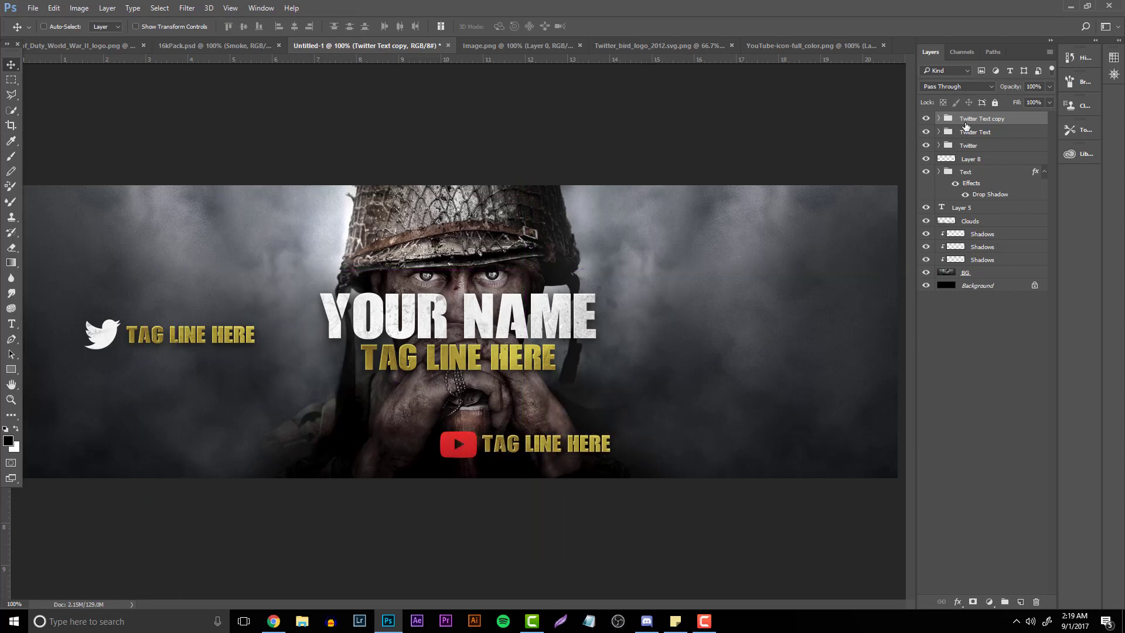
Rename the Twitter Text copy group as youTube Text and apply a white Color Overlay to the YouTube icon
text(youTube Text)
key(Return)
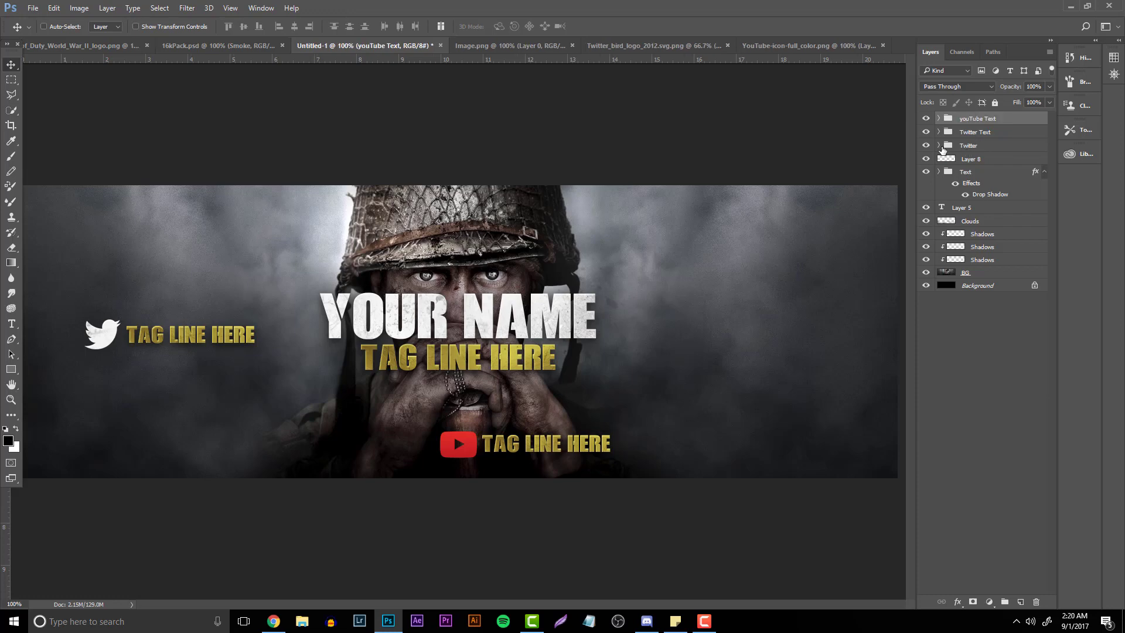
click(973, 160)
right_click(973, 160)
click(838, 71)
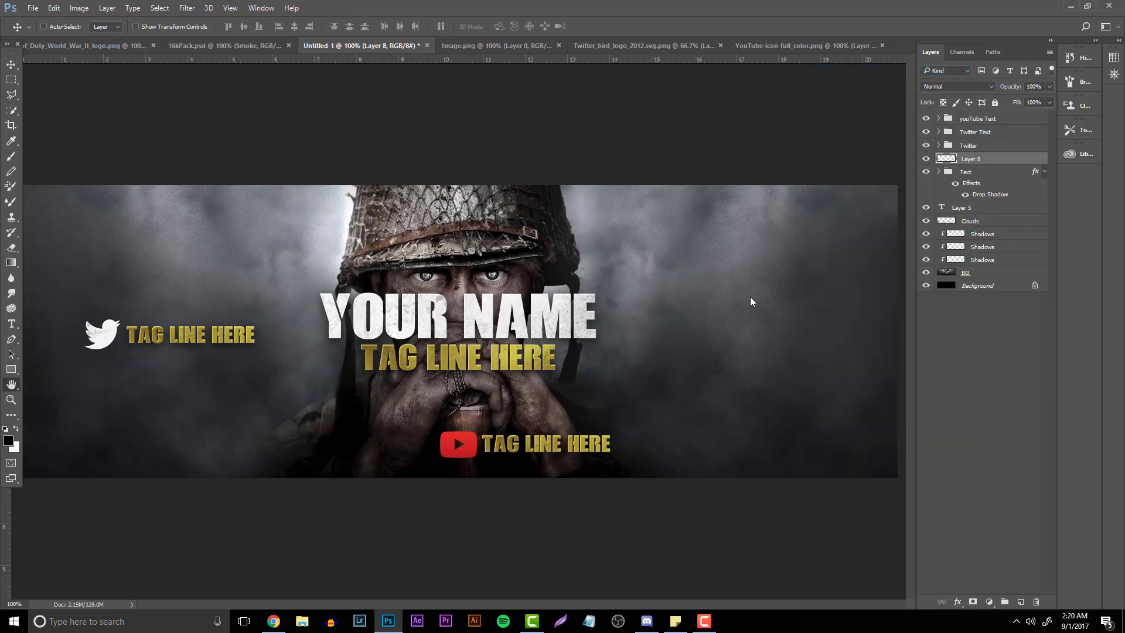
click(656, 383)
click(1022, 279)
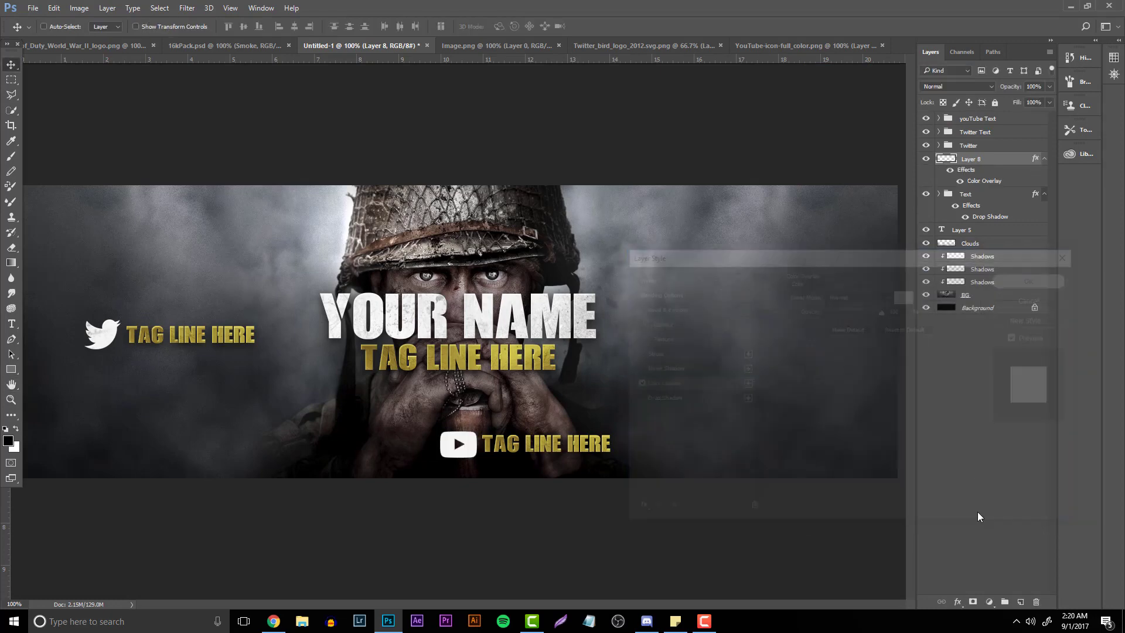
Merge the YouTube icon's layer with a new empty layer and rename the result YouTube
click(1021, 602)
shift+click(997, 171)
key(ctrl+e)
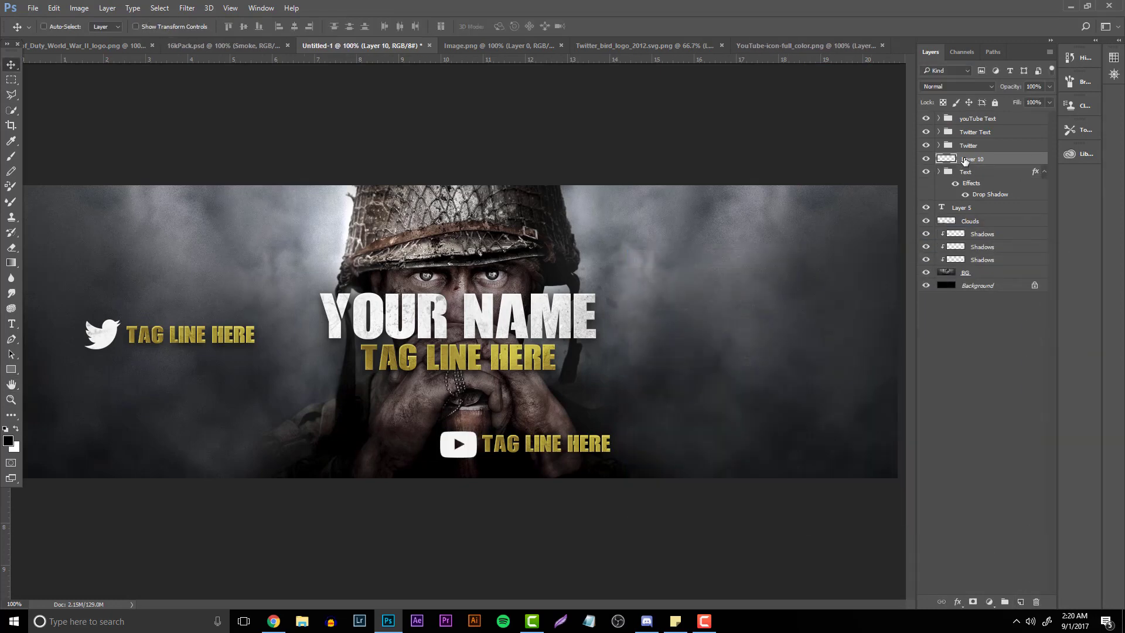
right_click(974, 159)
click(988, 160)
text(YouTube)
key(Return)
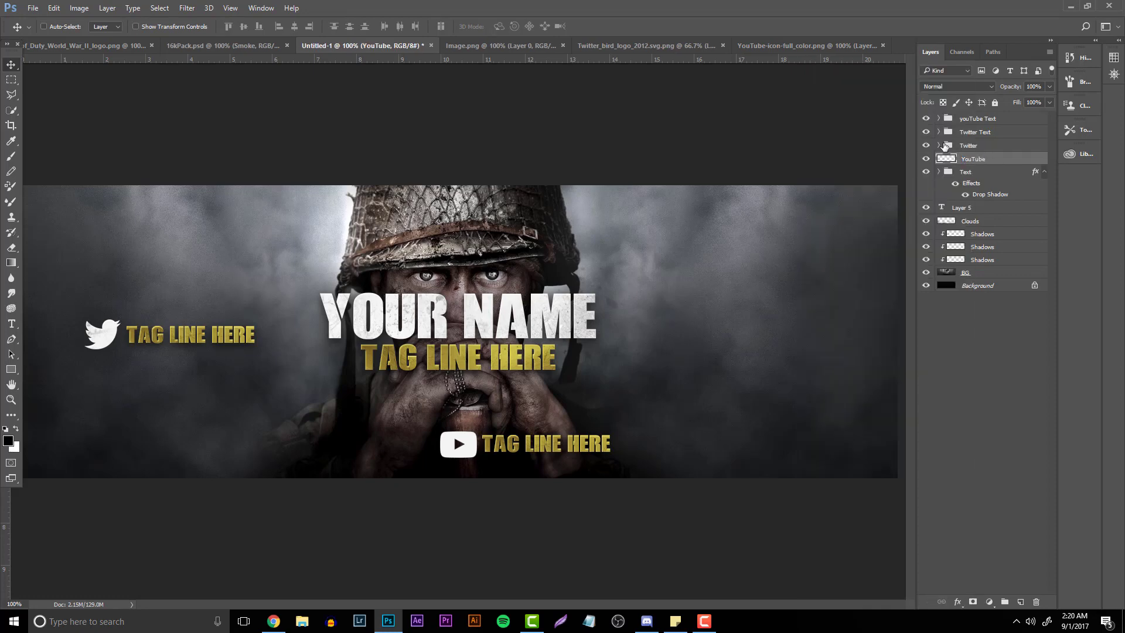
Duplicate the three texture layers of the Twitter group to just above the YouTube layer
click(939, 146)
click(998, 159)
shift+click(994, 184)
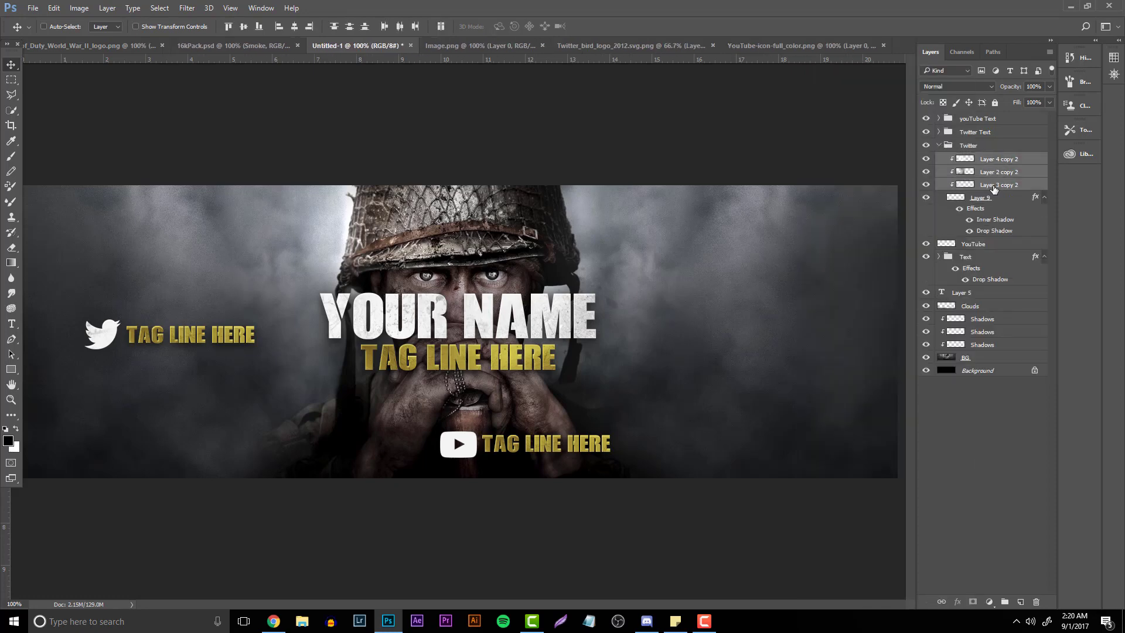
drag(998, 201, 984, 282)
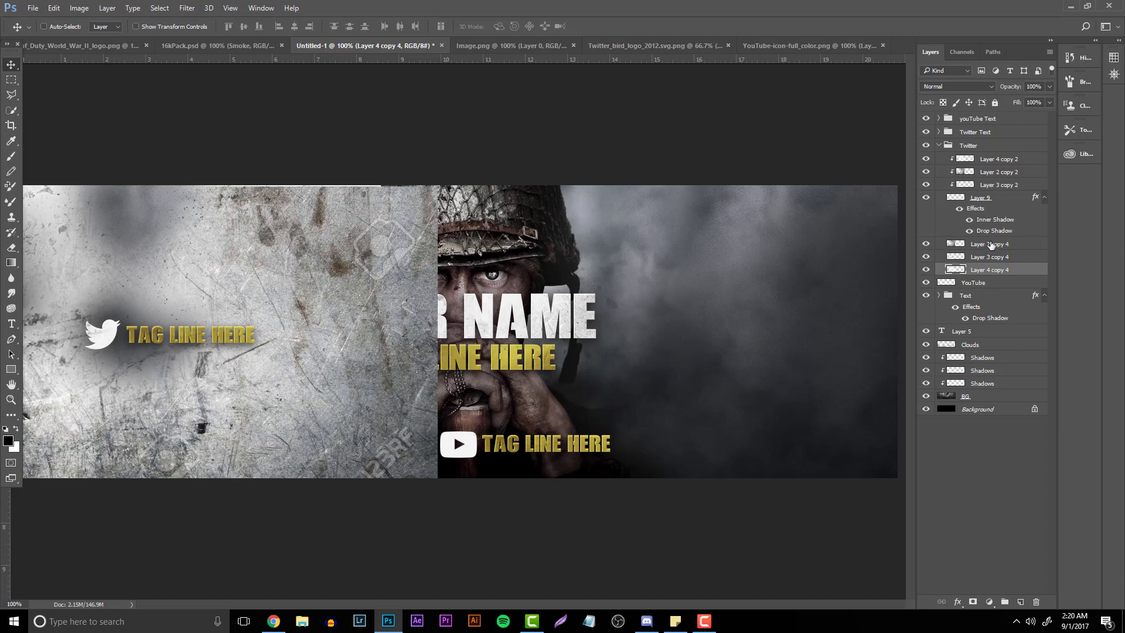
Clip the three duplicated texture layers to the YouTube layer
shift+click(991, 245)
mouse_move(990, 245)
mouse_down()
mouse_move(988, 278)
mouse_move(985, 235)
mouse_move(980, 253)
mouse_up()
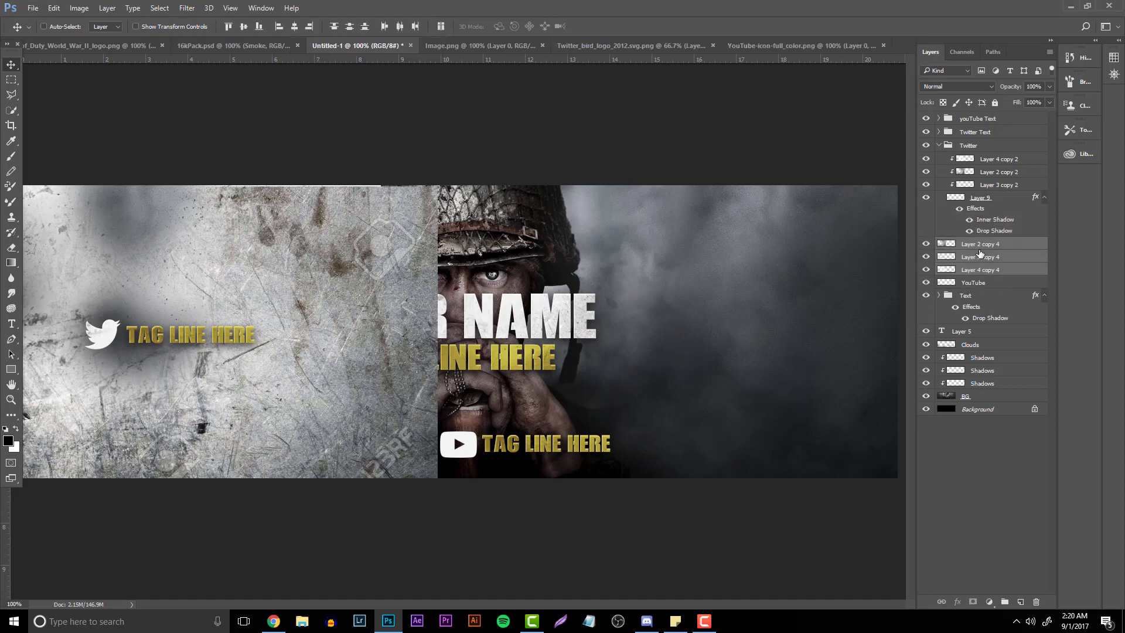
click(981, 252)
key(ctrl+alt+g)
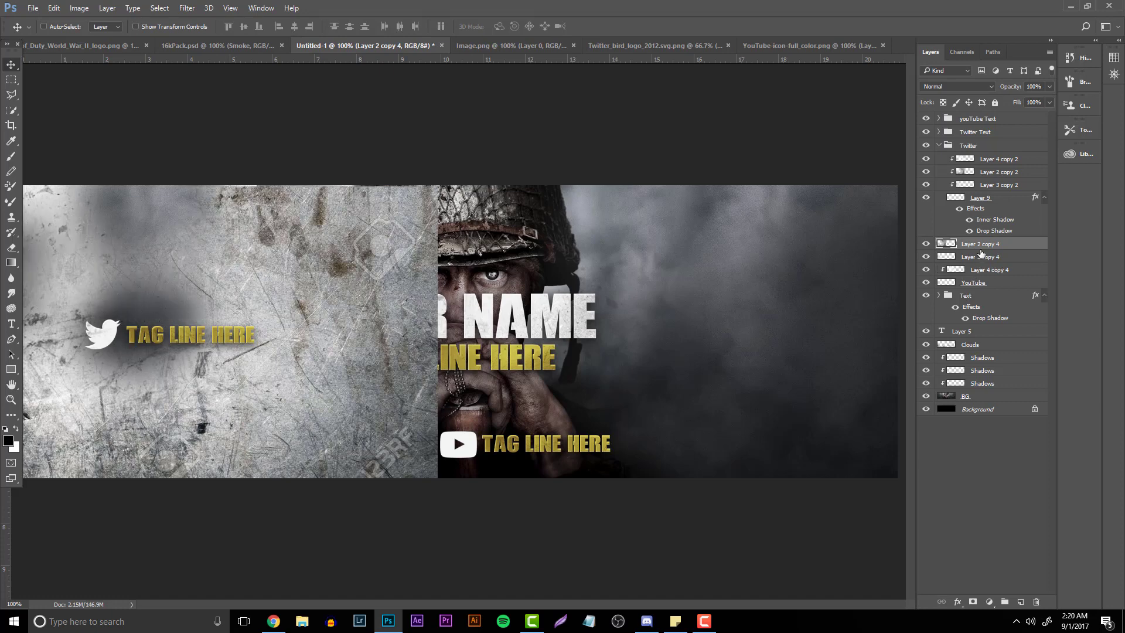
drag(982, 256, 984, 276)
key(ctrl+alt+g)
key(ctrl+alt+g)
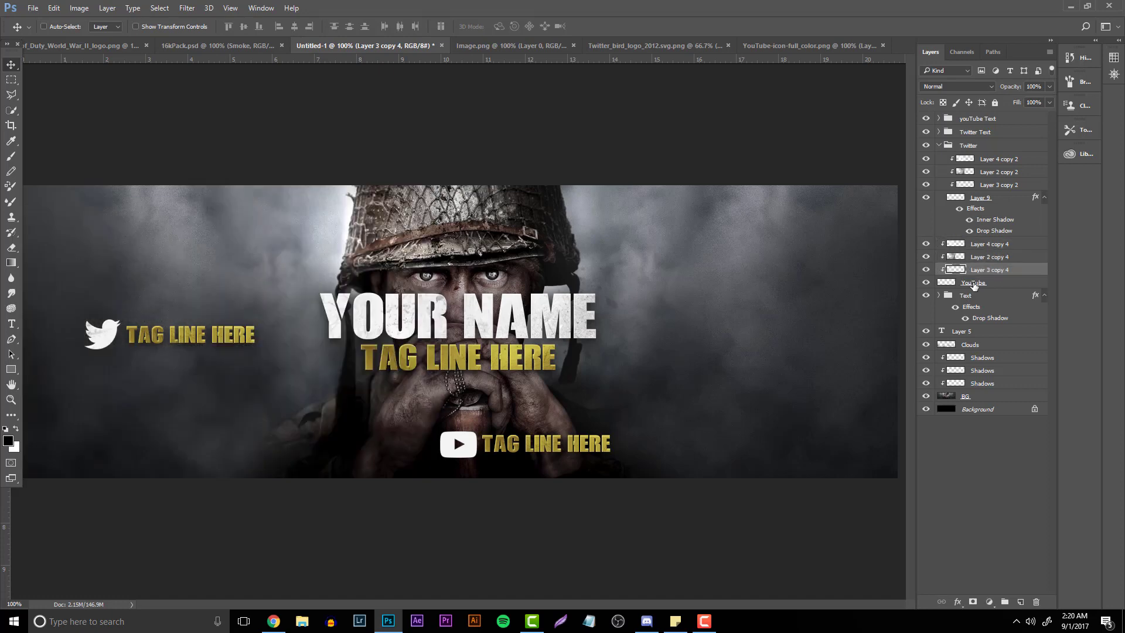
Shift the clipped textures over the YouTube icon and group them with the icon as YouTube
shift+click(988, 245)
drag(533, 381, 675, 467)
shift+click(972, 284)
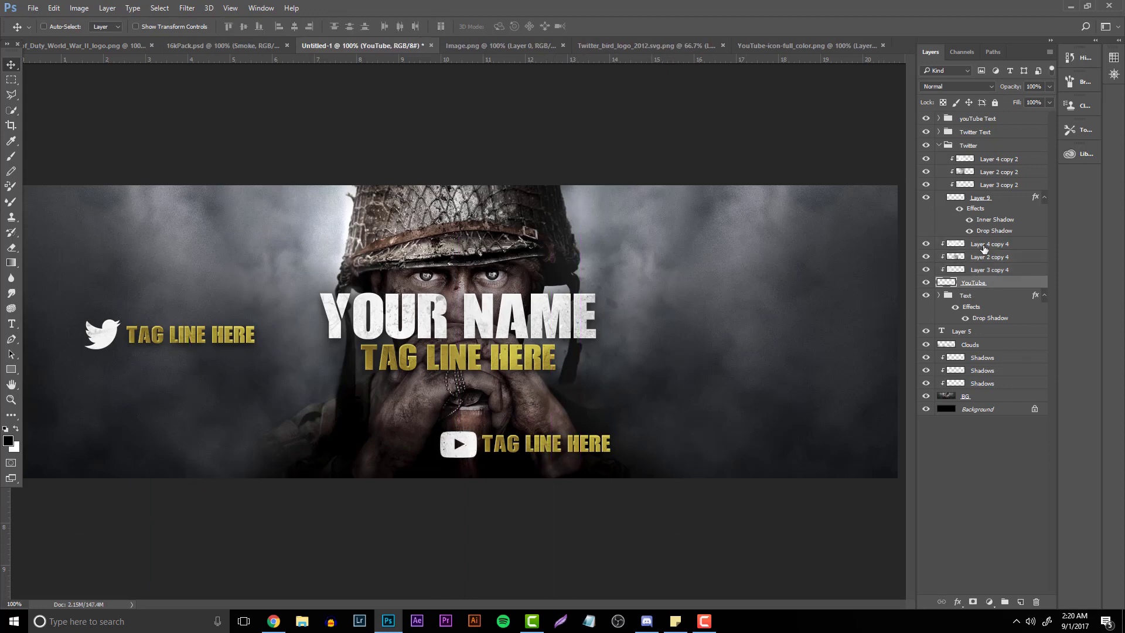
key(ctrl+g)
text(Yo)
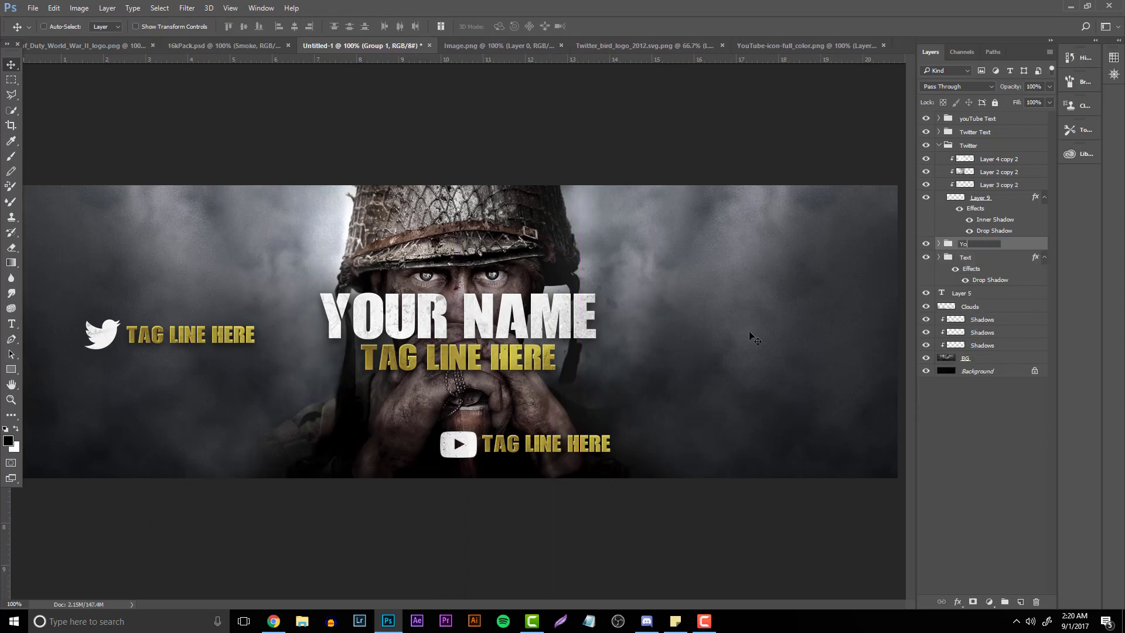
text(uTube)
key(Return)
key(ctrl+t)
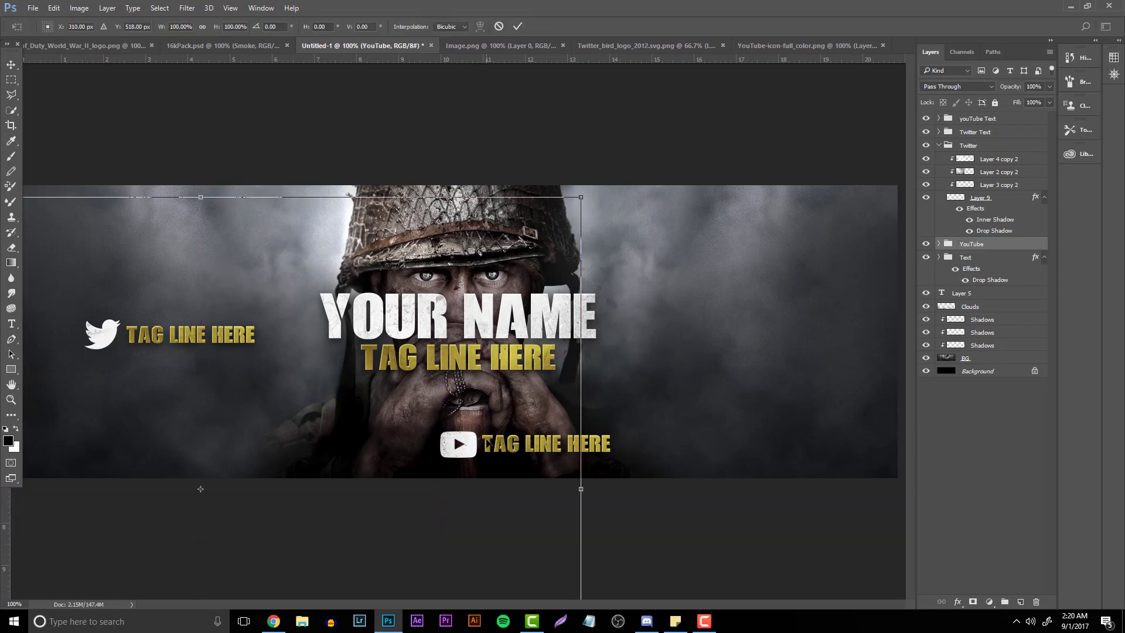
key(Escape)
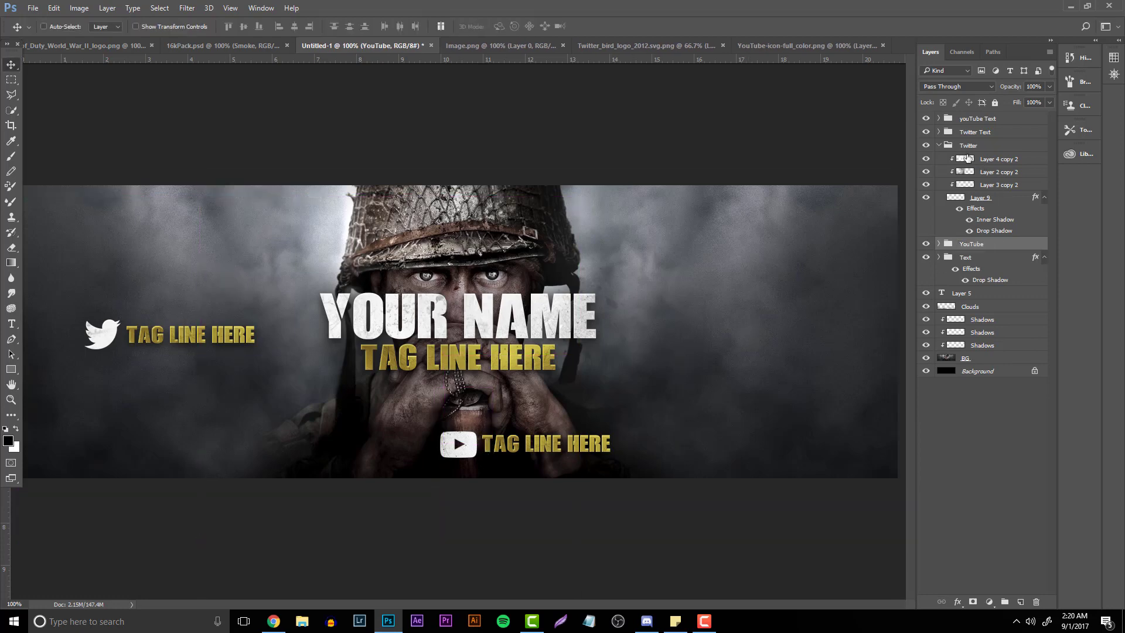
Place the youTube Text group directly above the YouTube group and nudge the text down to centre it vertically on the icon
click(939, 145)
drag(978, 119, 978, 153)
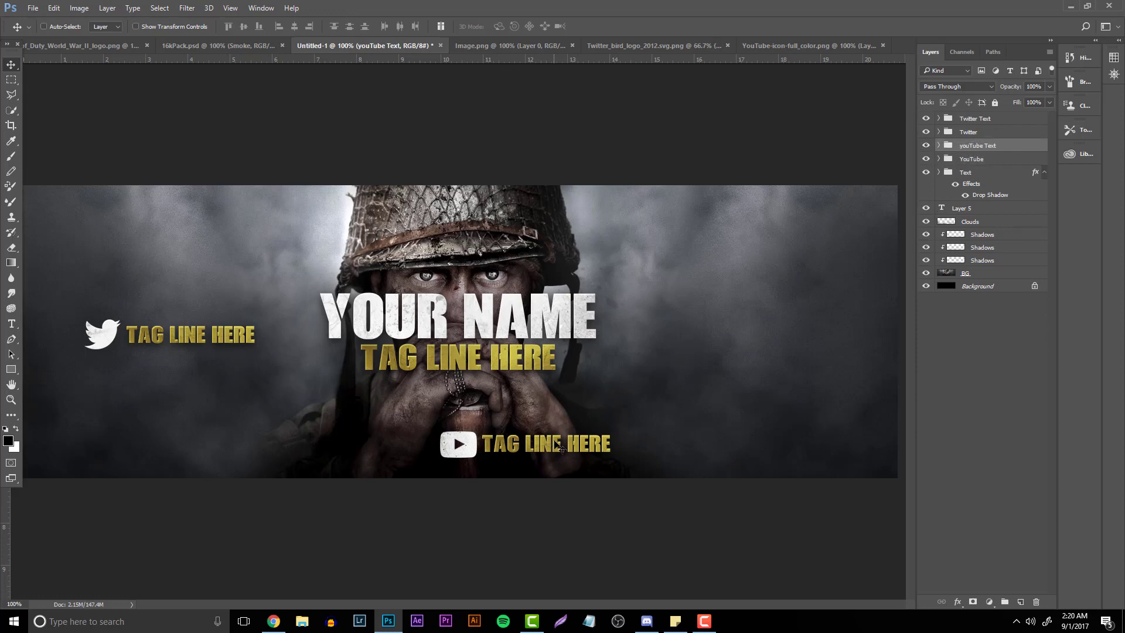
drag(558, 447, 559, 446)
scroll(486, 462, up, 5)
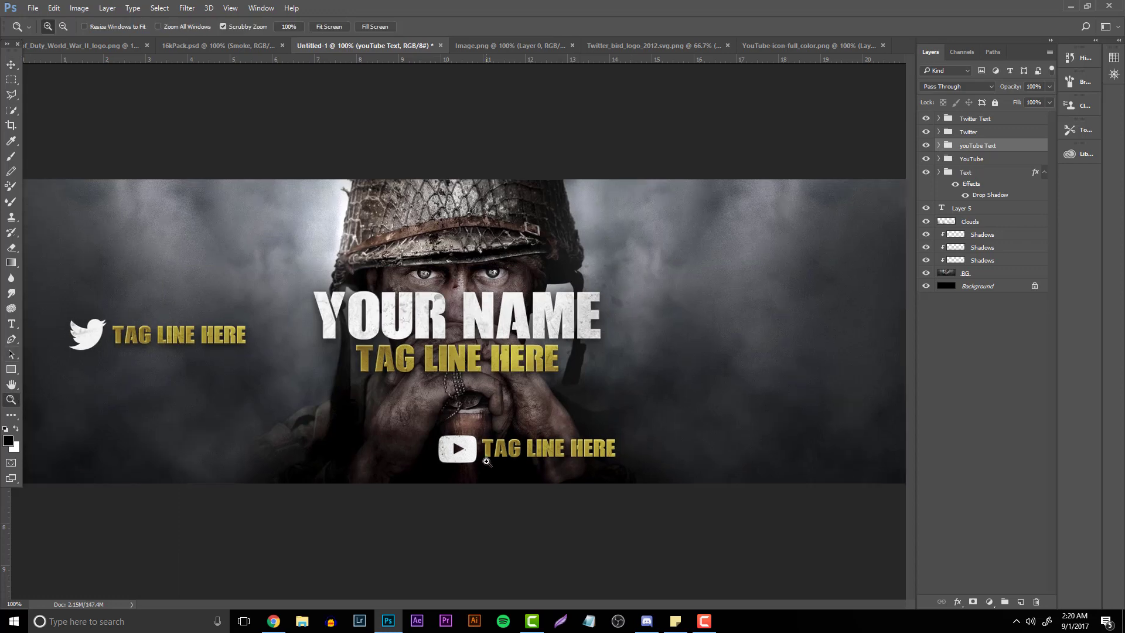
drag(525, 411, 525, 411)
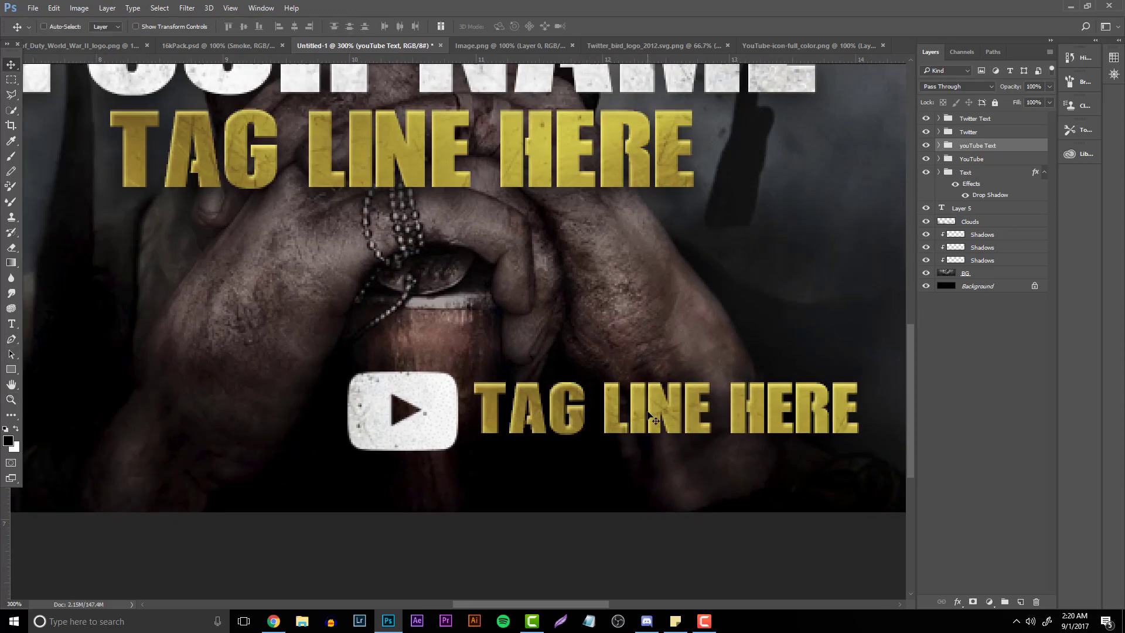
mouse_move(639, 413)
mouse_down()
mouse_move(652, 418)
mouse_move(641, 417)
mouse_up()
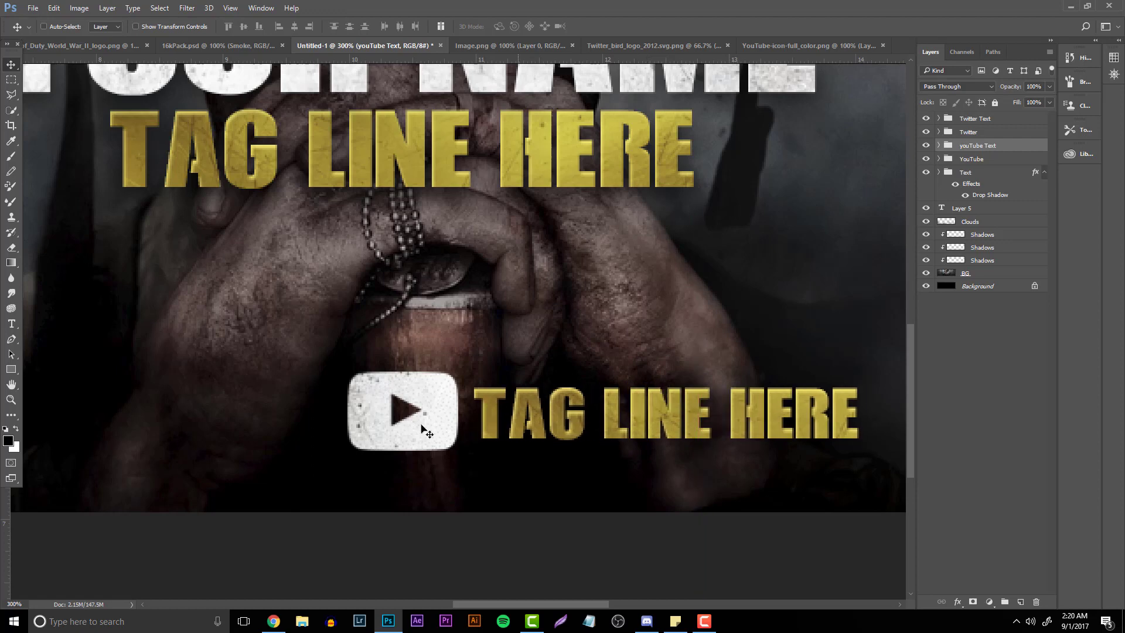
click(10, 399)
key(ctrl+1)
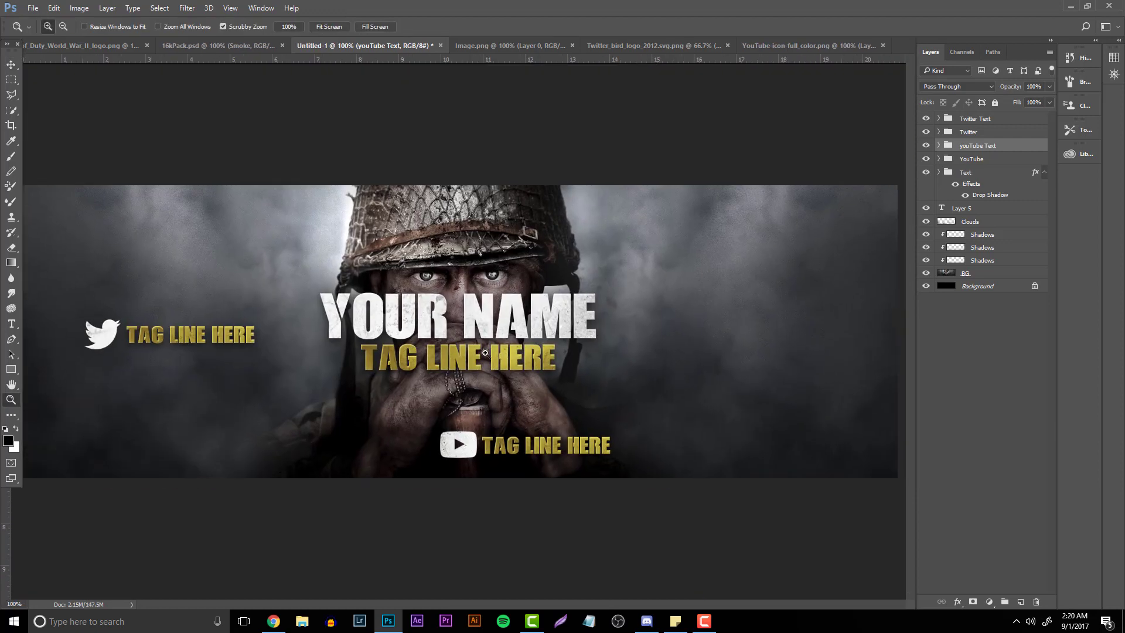
Move the YouTube icon and its text together to the banner's right side, level with the Twitter icon and text
ctrl+click(970, 160)
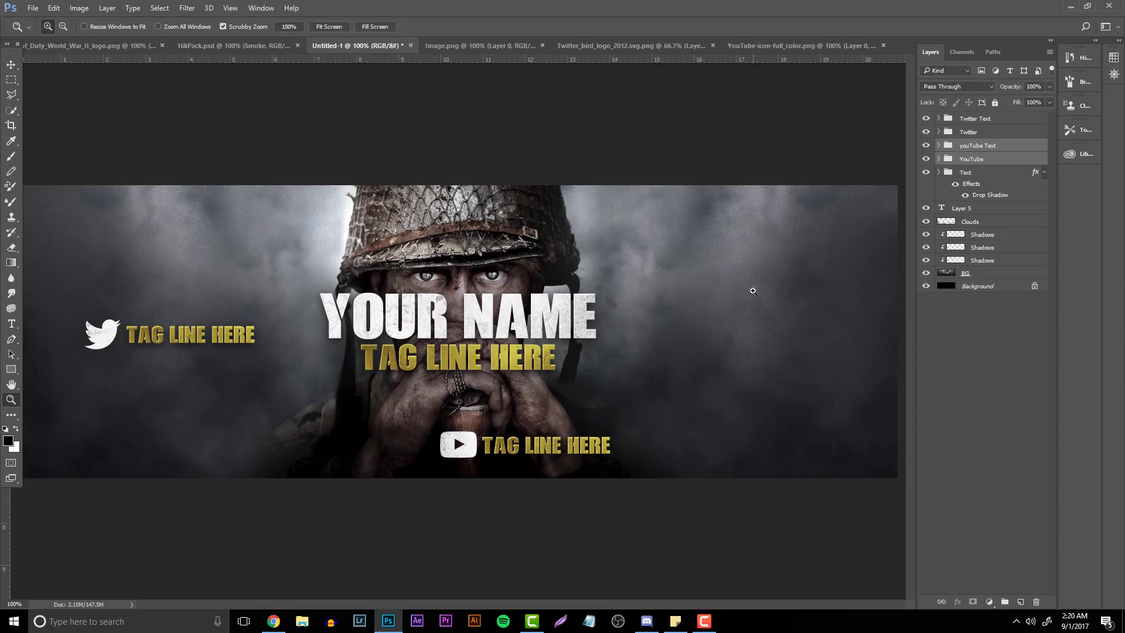
key(v)
drag(510, 461, 768, 343)
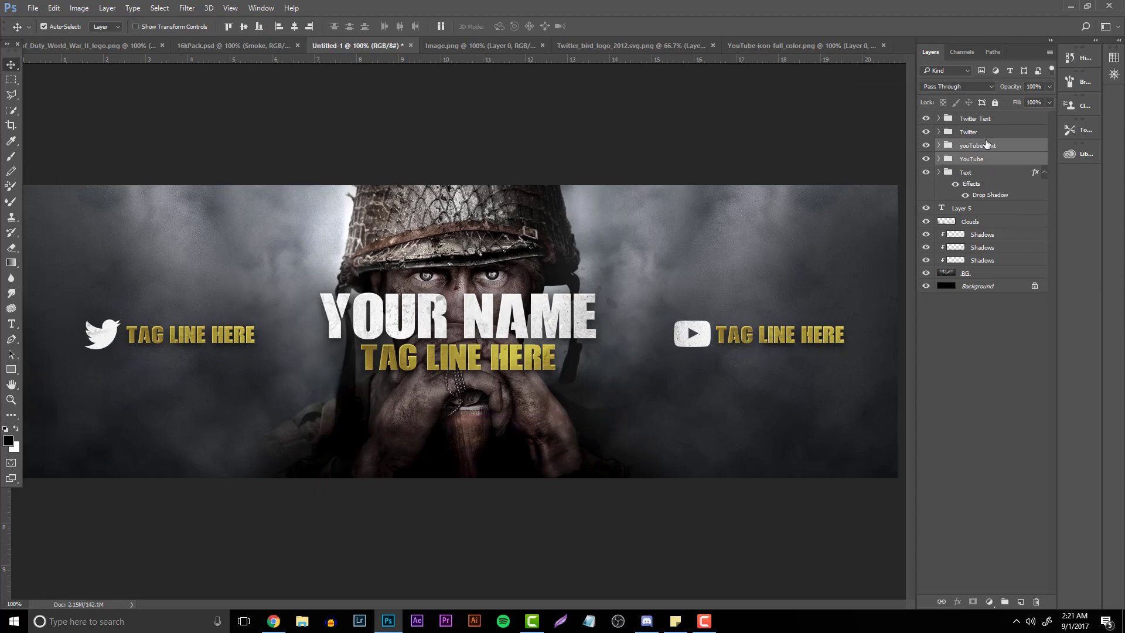
Group the YouTube icon and its text into one group named YouTube
key(ctrl+g)
click(976, 144)
text(YouTube)
key(Return)
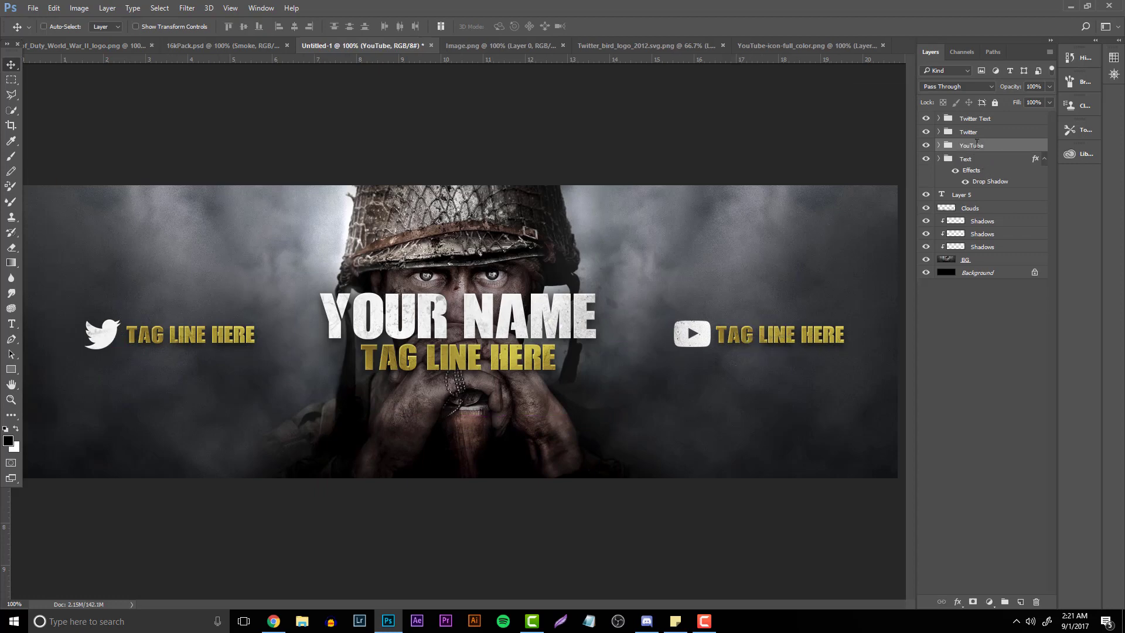
Group the Twitter and Twitter Text groups into one group named Twitter
click(999, 130)
shift+click(991, 118)
key(ctrl+g)
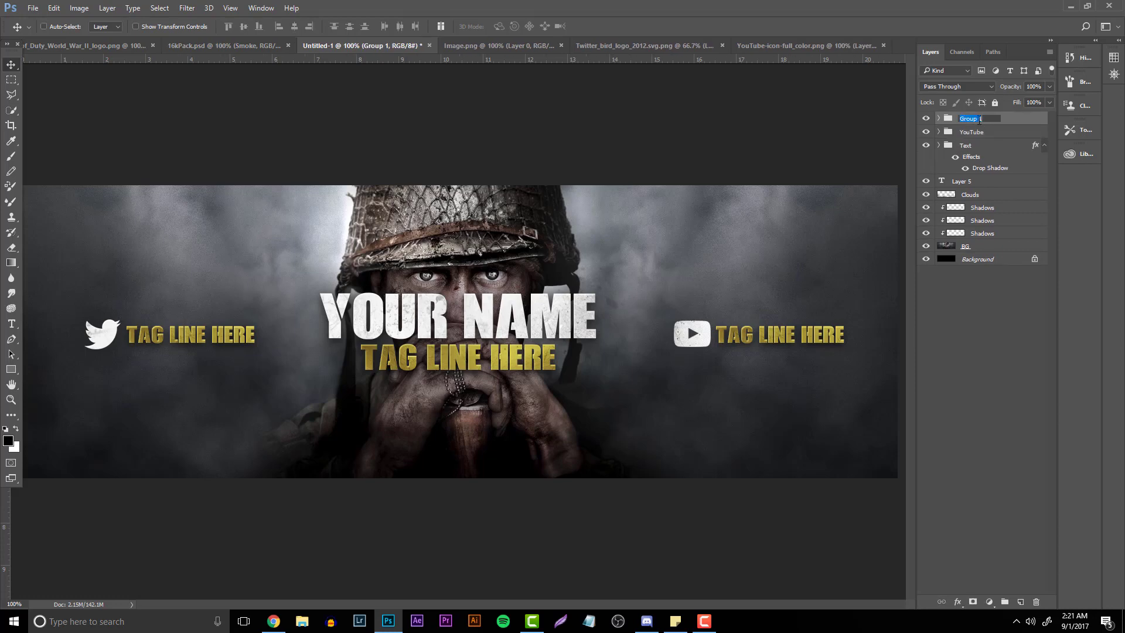
click(979, 120)
text(Twitter)
key(Return)
Add a Drop Shadow to the YouTube group with its opacity set to 52%
click(981, 132)
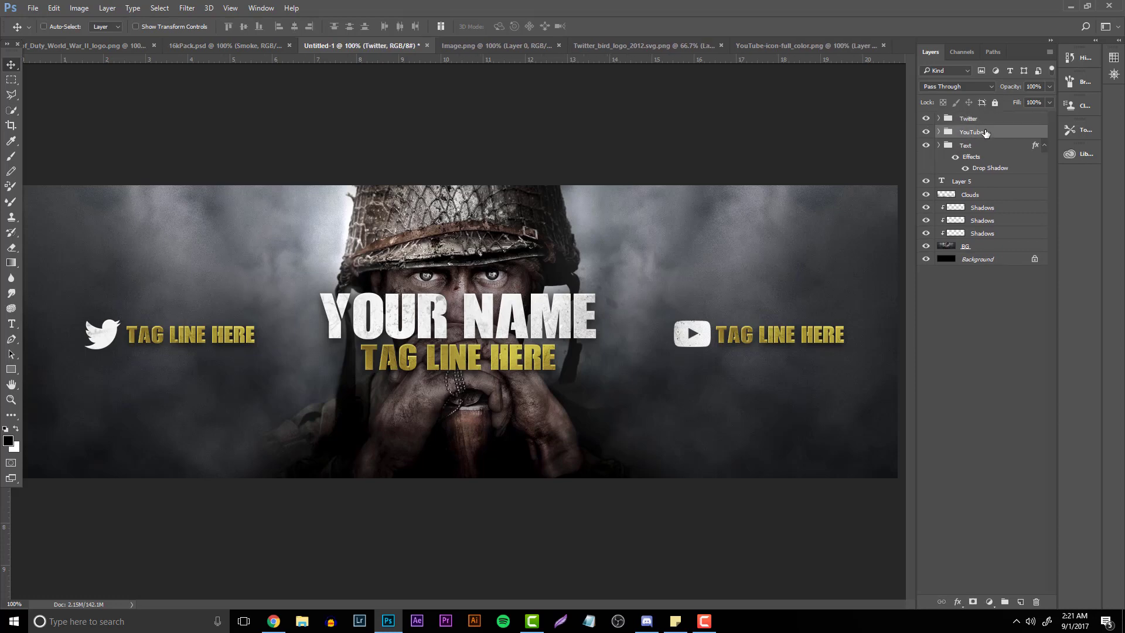
right_click(984, 132)
click(919, 286)
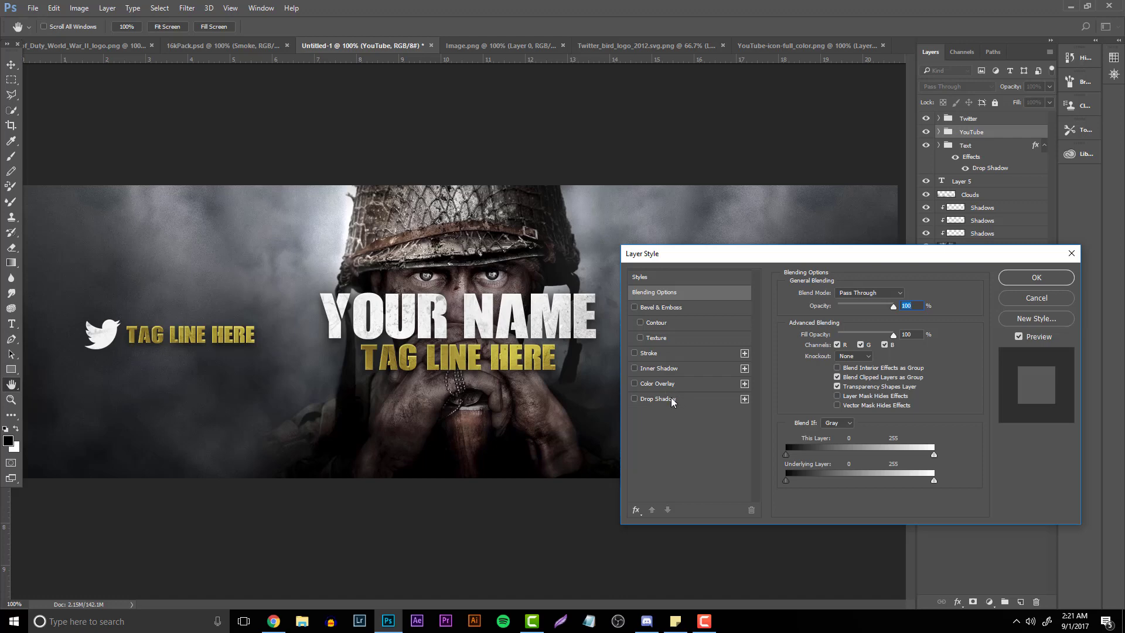
click(670, 397)
drag(779, 258, 706, 398)
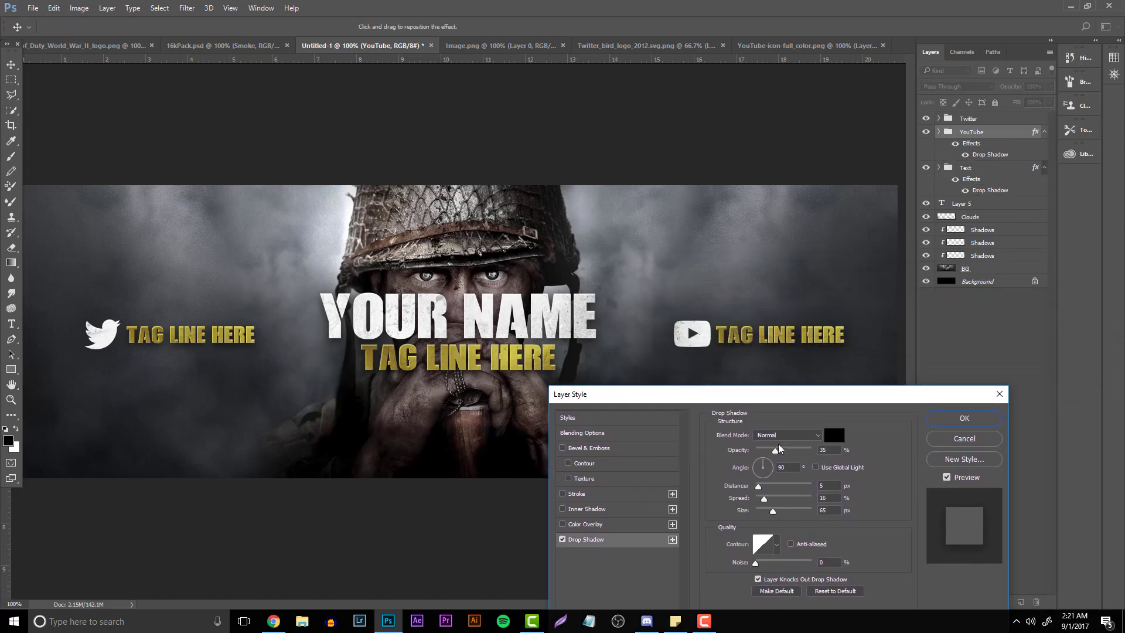
click(788, 451)
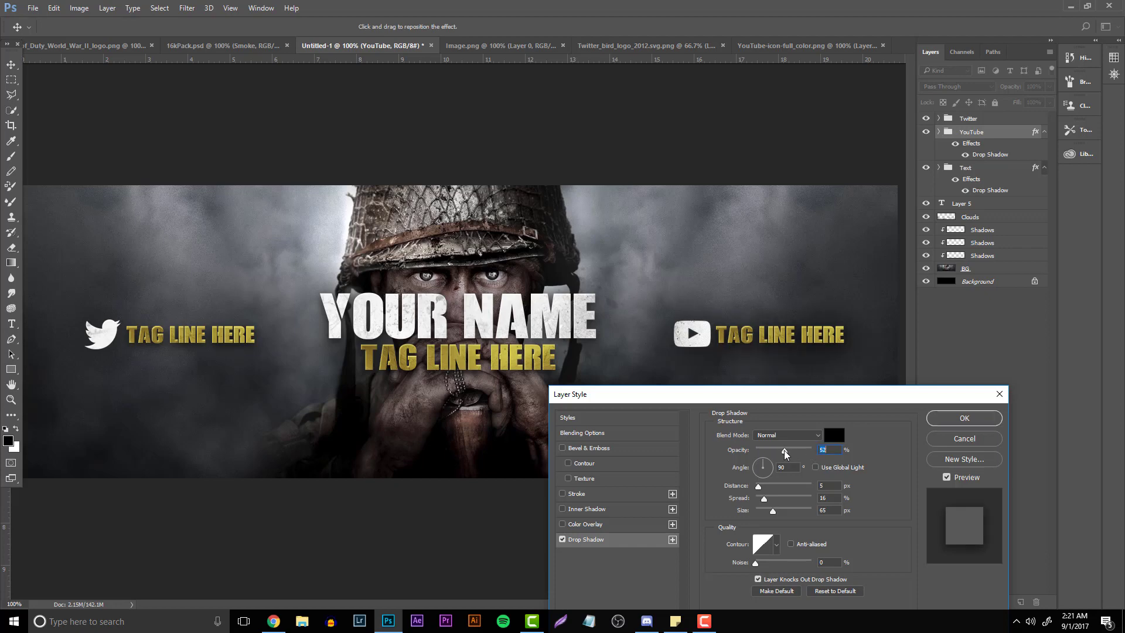
click(784, 452)
click(978, 422)
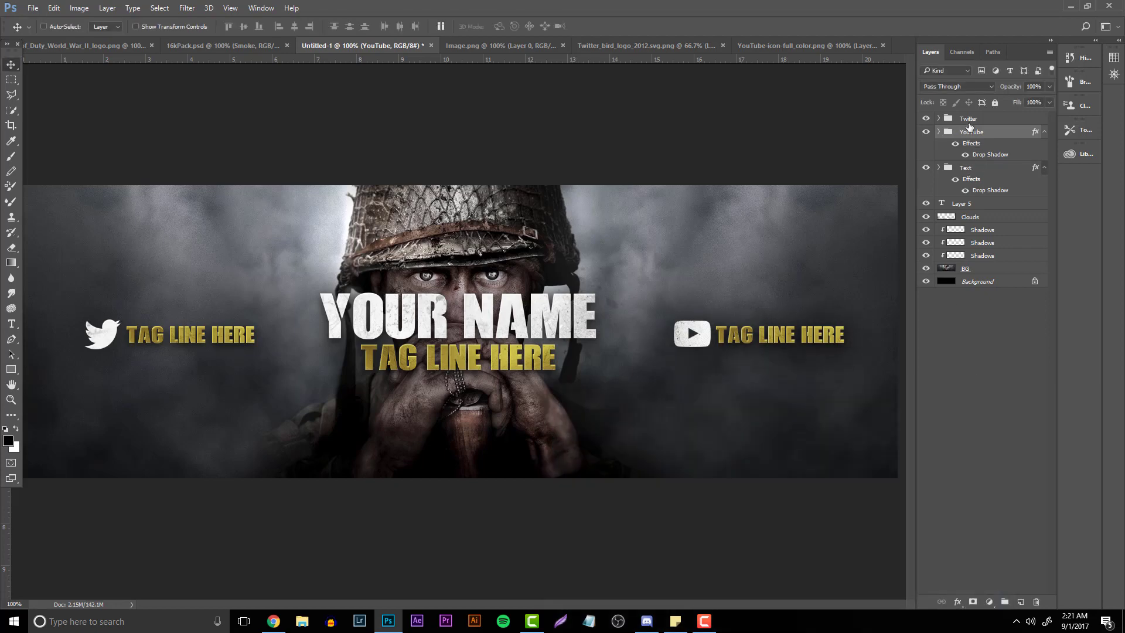
Add a matching Drop Shadow to the Twitter group with its opacity set to 34%
right_click(968, 124)
click(996, 129)
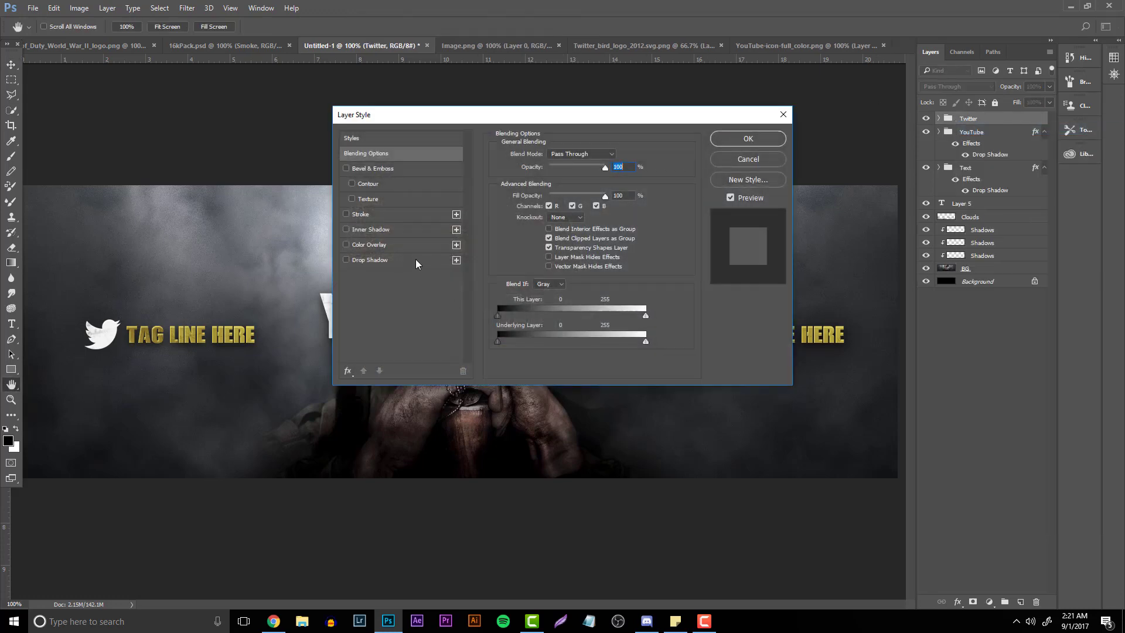
click(416, 260)
drag(568, 176, 560, 175)
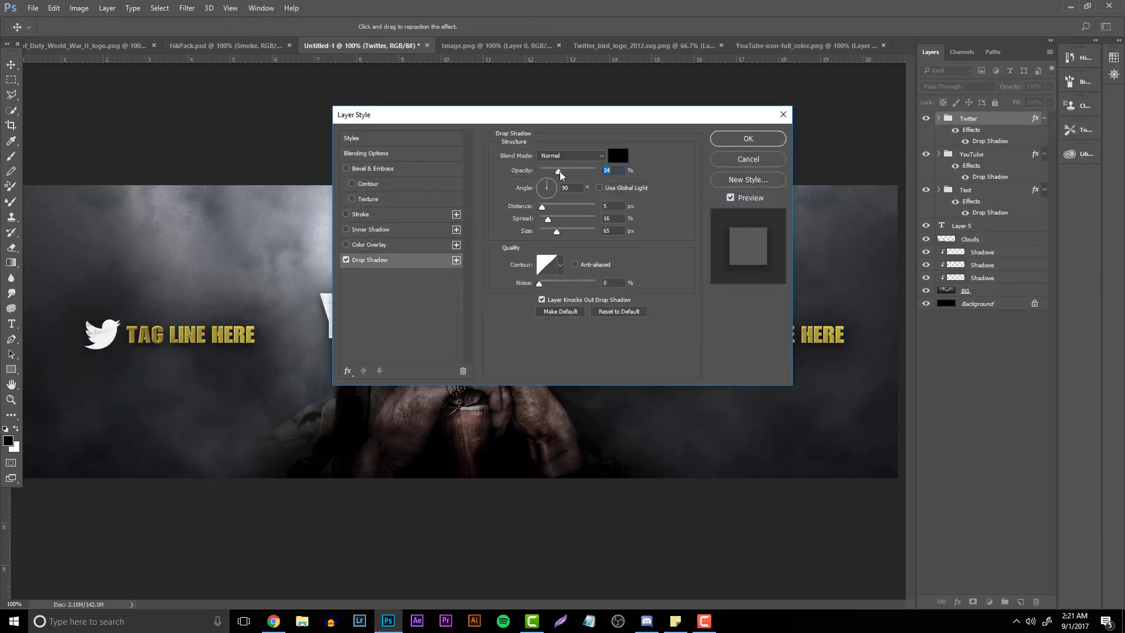
click(749, 139)
click(940, 119)
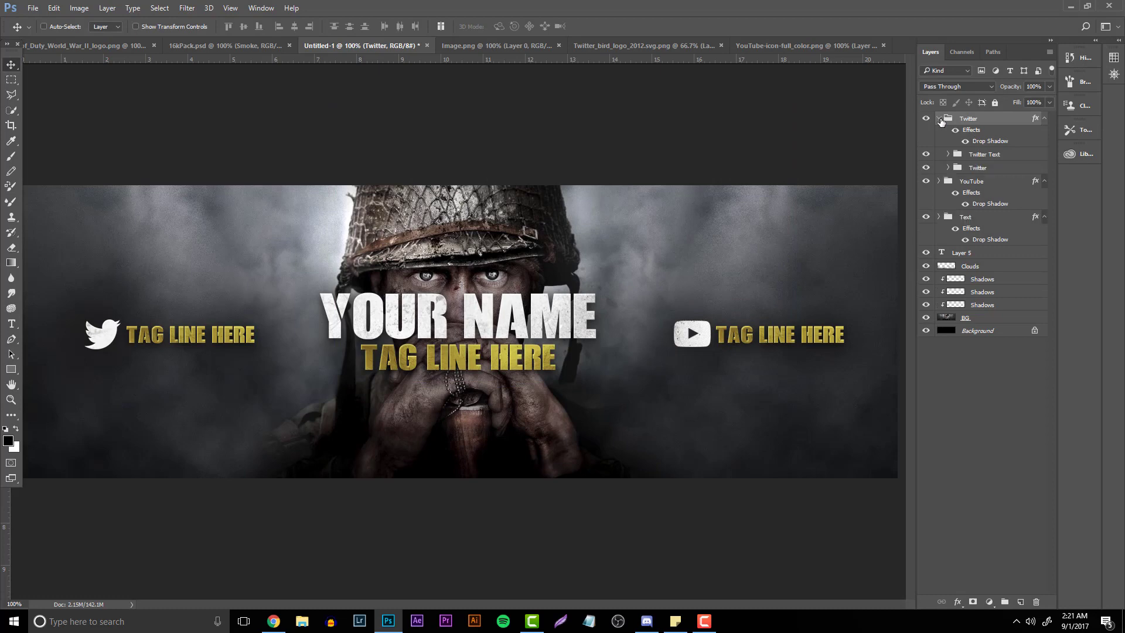
click(939, 119)
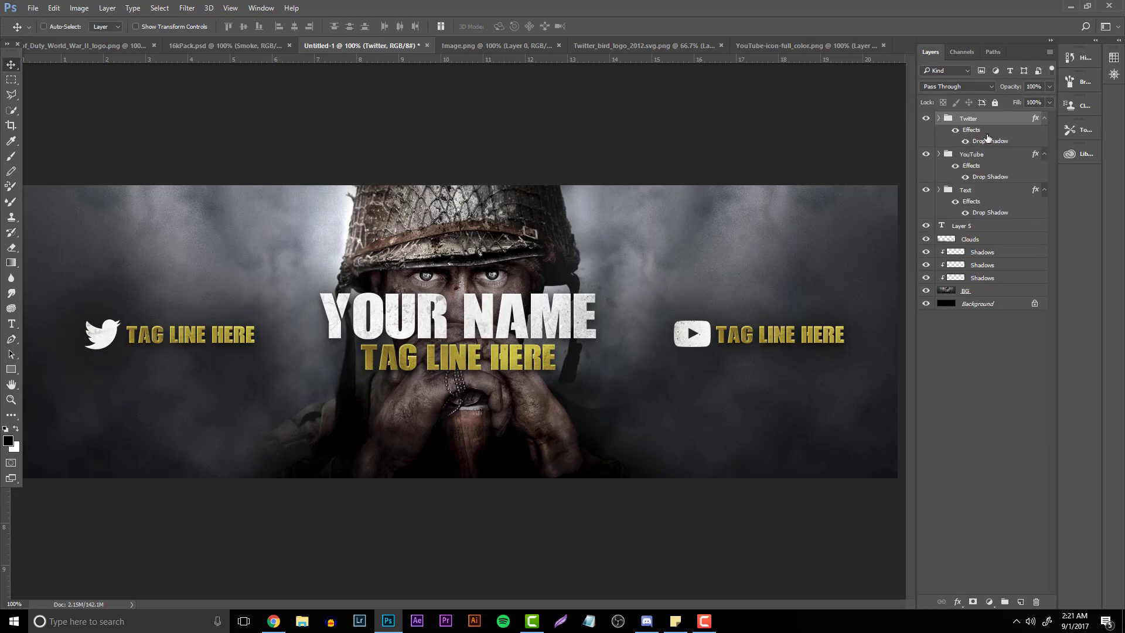
Draw a rectangle about 114 px wide filling the gap between the Twitter text and YOUR NAME, and move it against the end of the name
click(11, 369)
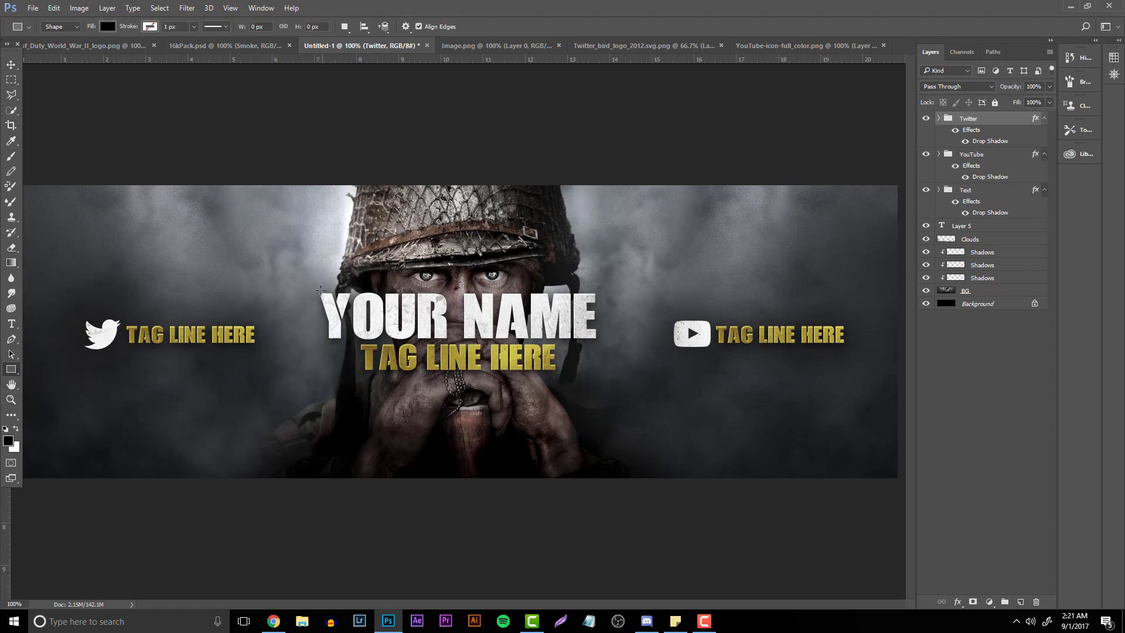
drag(320, 292, 254, 472)
key(v)
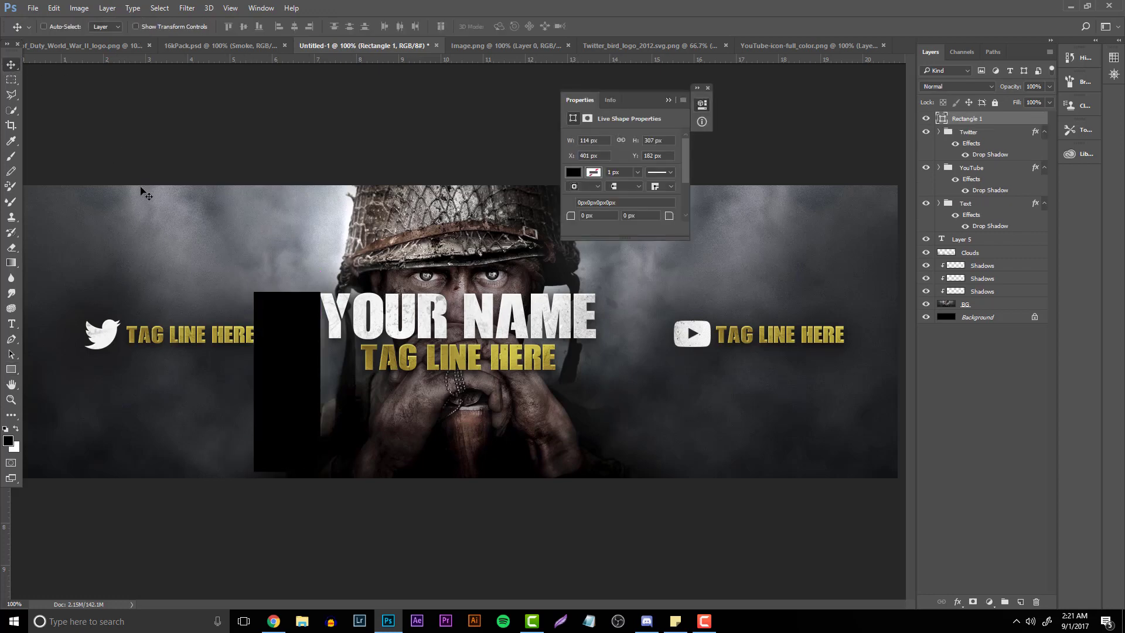
drag(287, 332, 626, 309)
Move the YouTube group left until its icon meets the spacer rectangle, and hide the rectangle
click(997, 172)
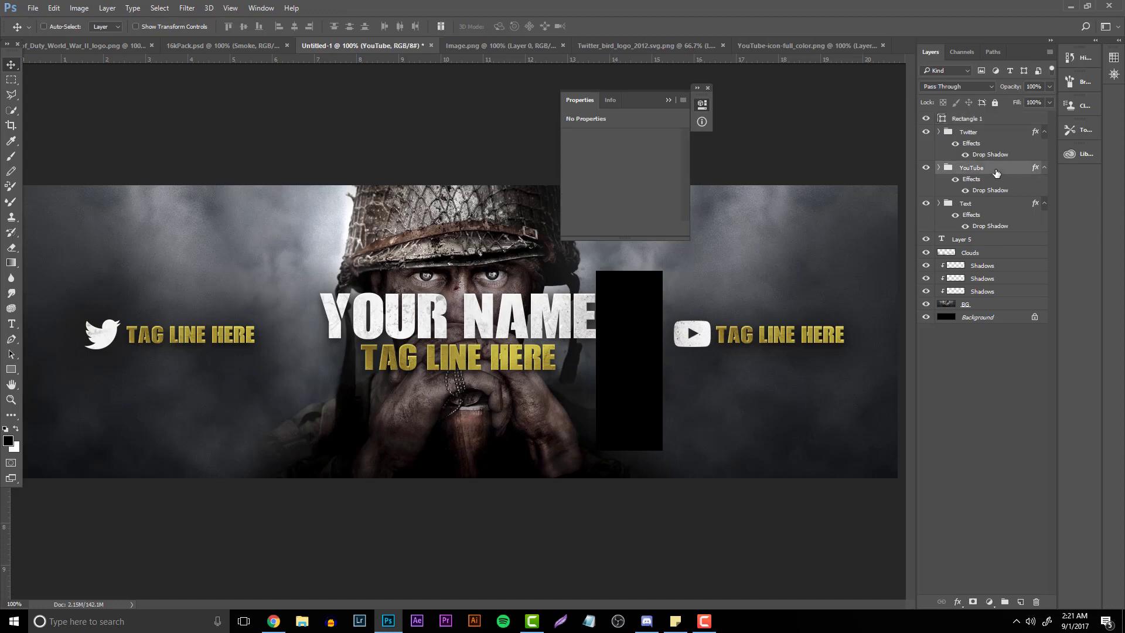
drag(826, 300, 813, 300)
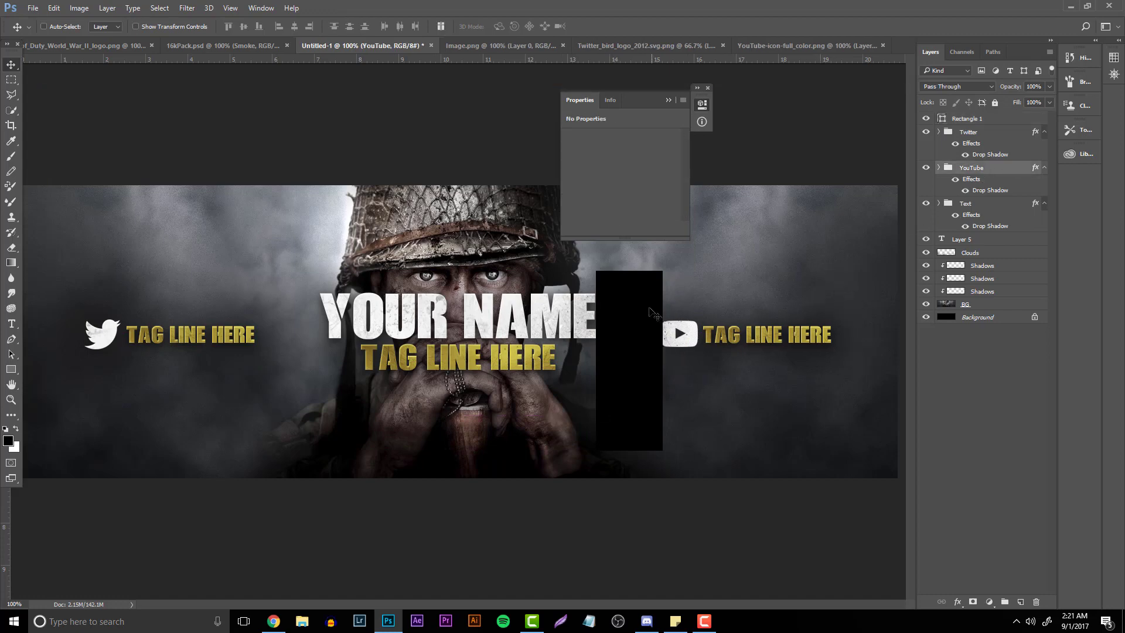
click(926, 119)
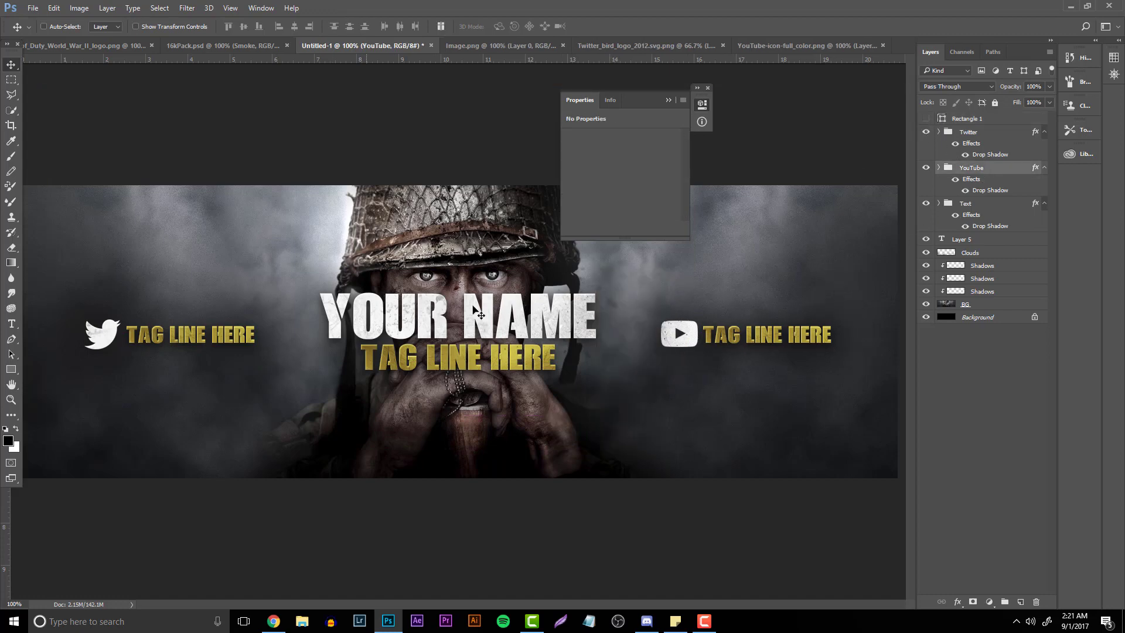
click(11, 401)
alt+click(527, 334)
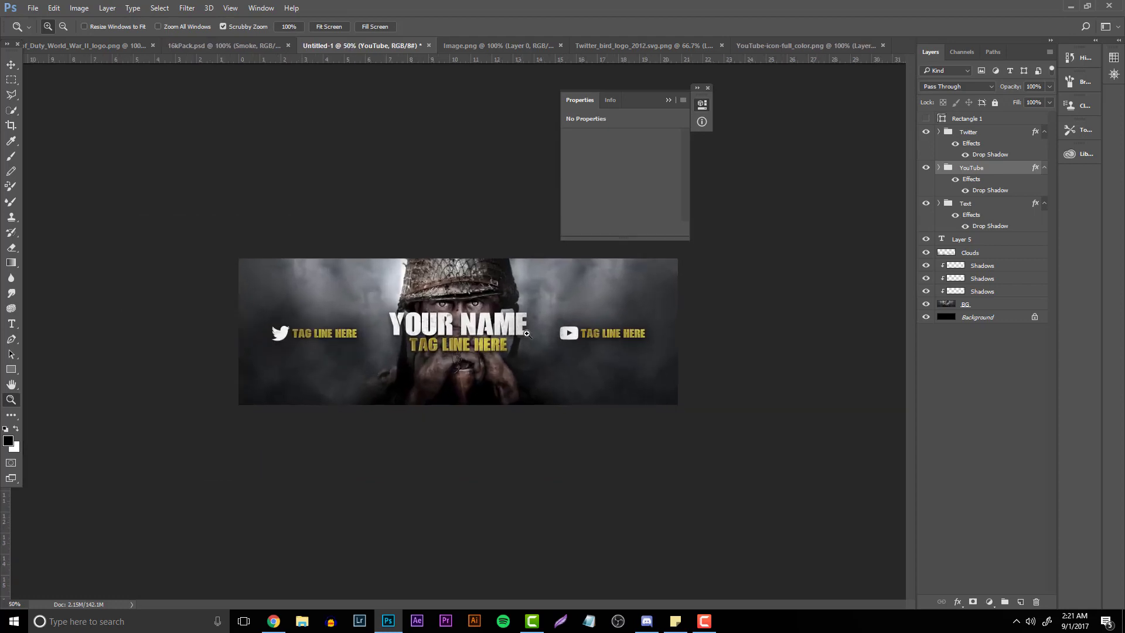
click(463, 328)
click(667, 100)
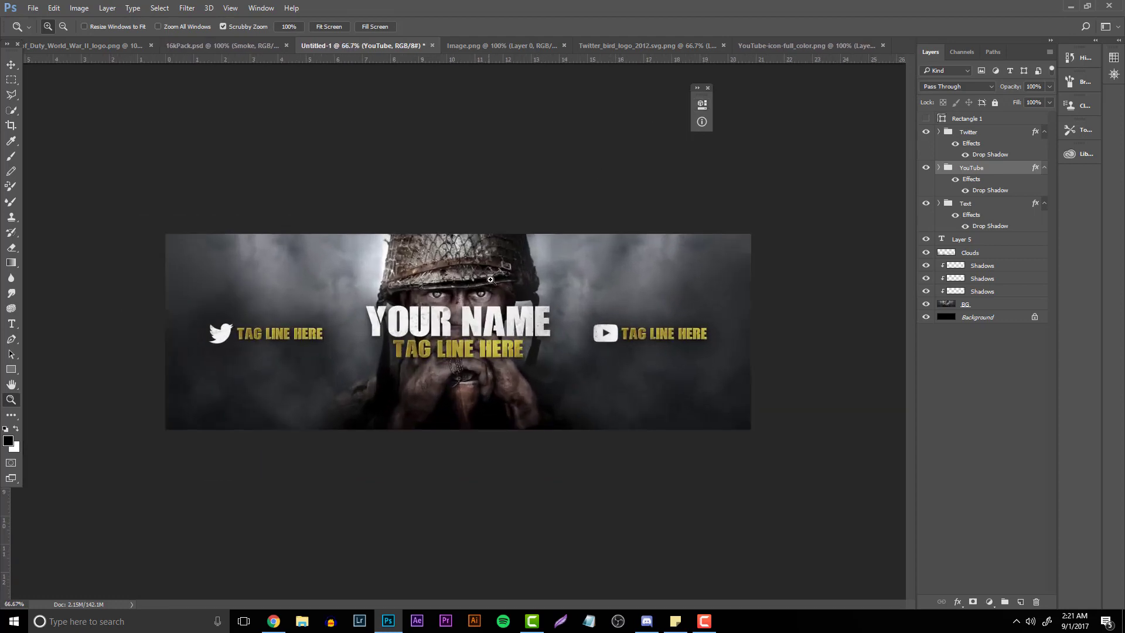
click(650, 118)
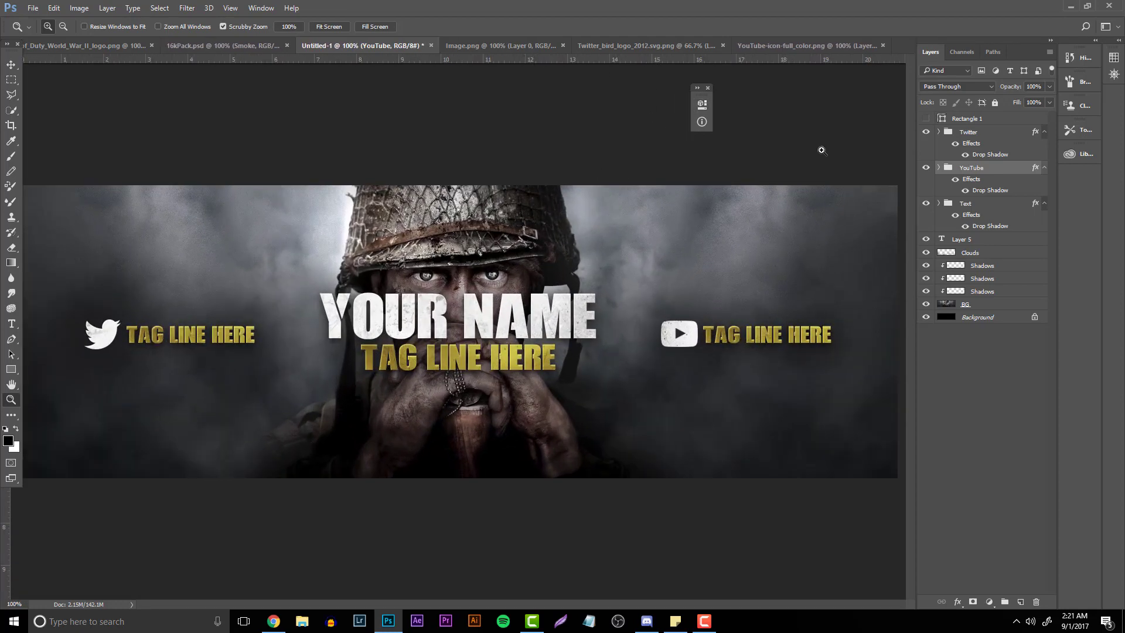
Show the lowest layer in the Particles group of 16kPack.psd and copy it into the banner above the Twitter group
click(964, 131)
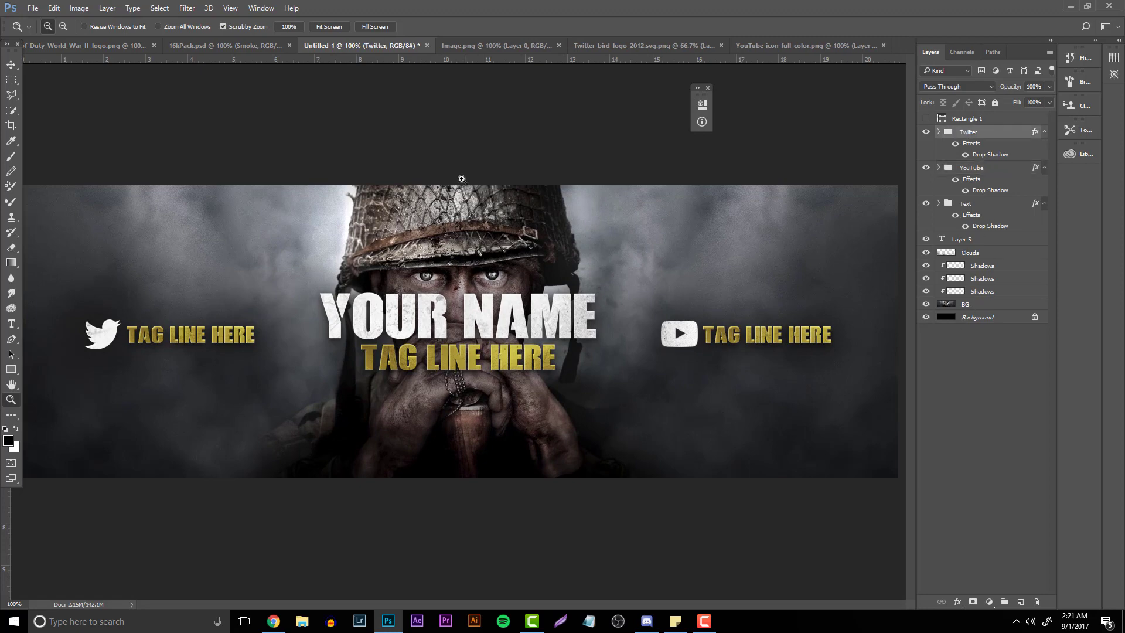
click(225, 45)
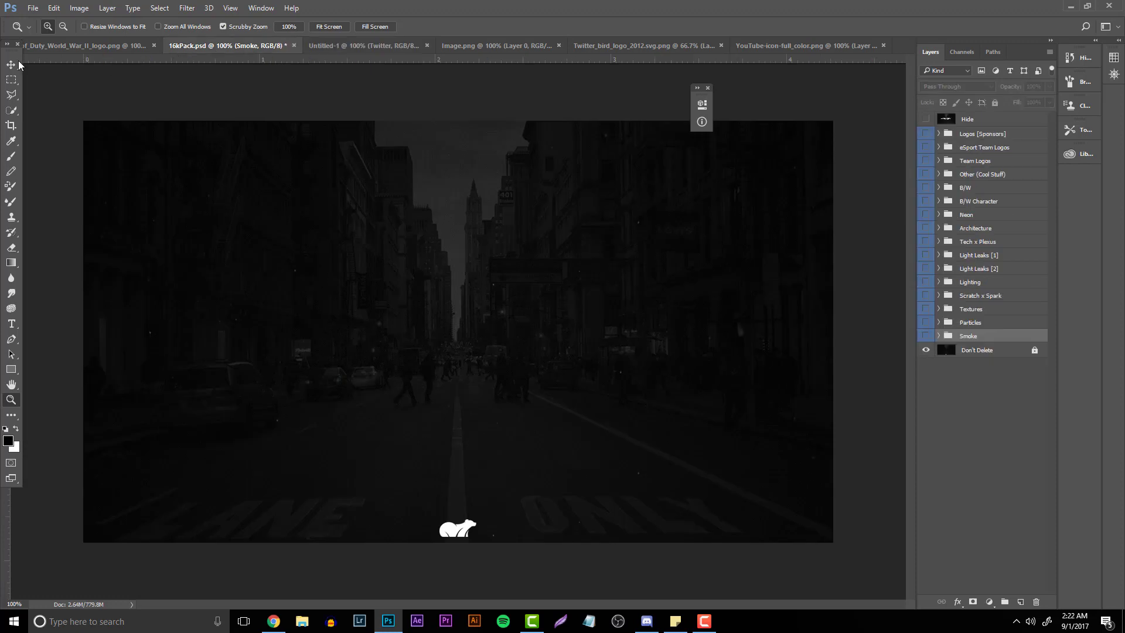
key(v)
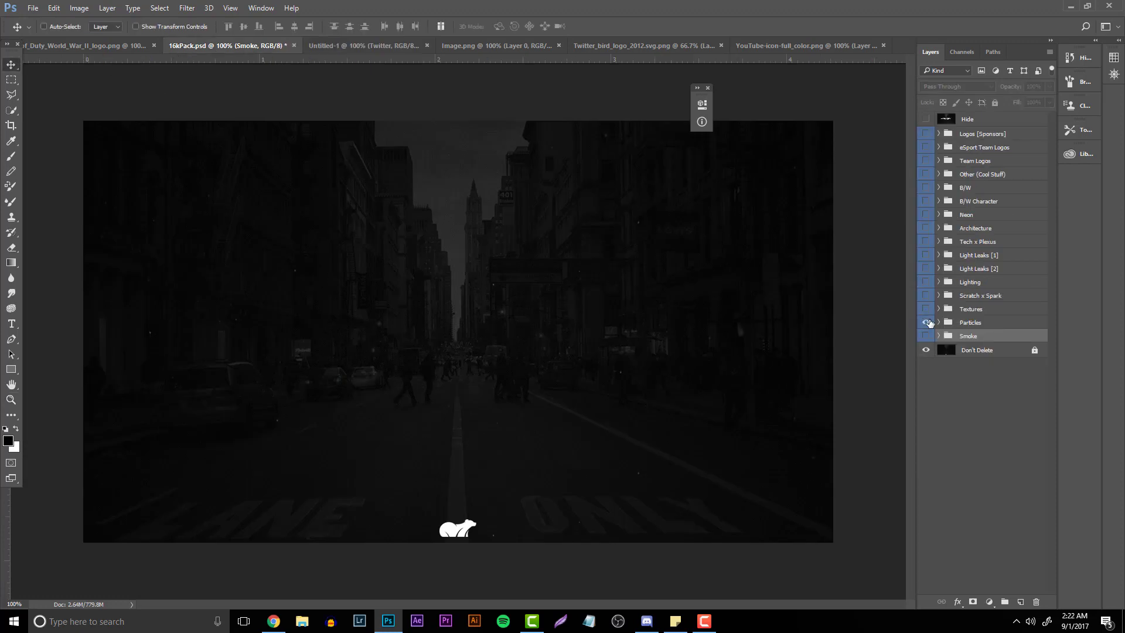
click(939, 323)
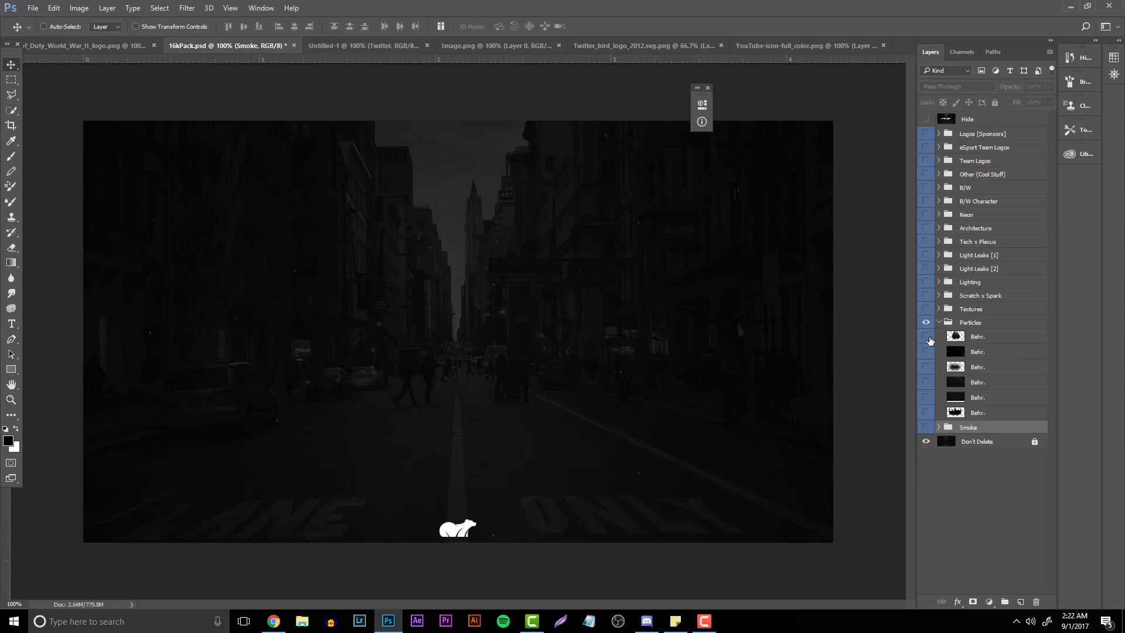
click(926, 413)
click(961, 413)
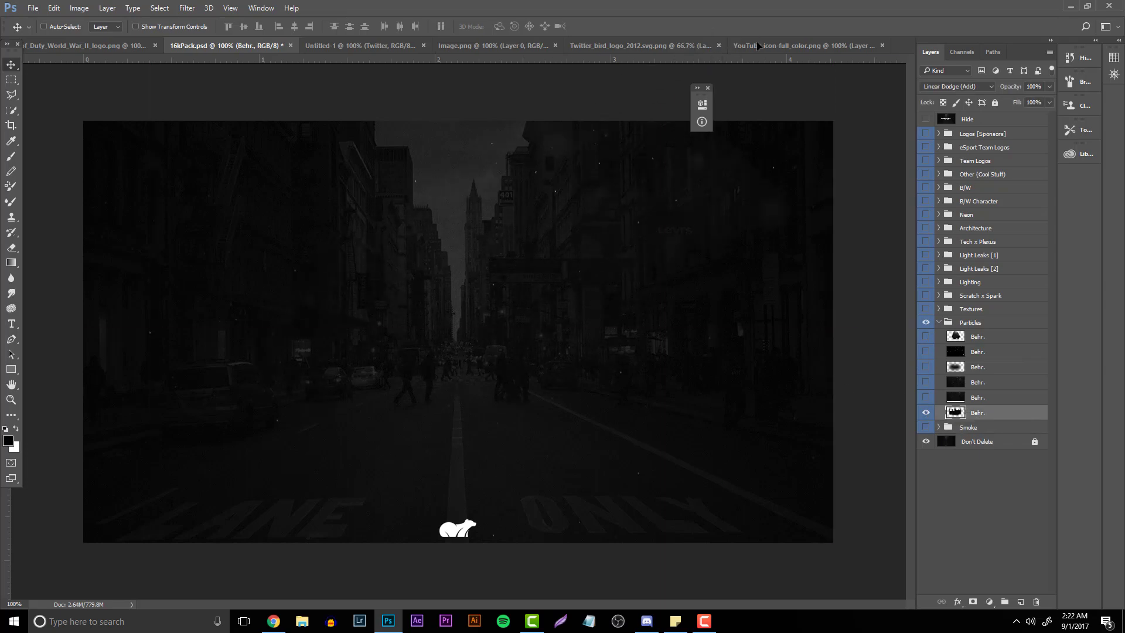
drag(377, 43, 359, 222)
Erase unwanted particles and duplicate the particle layer twice, spreading the copies across the banner
key(e)
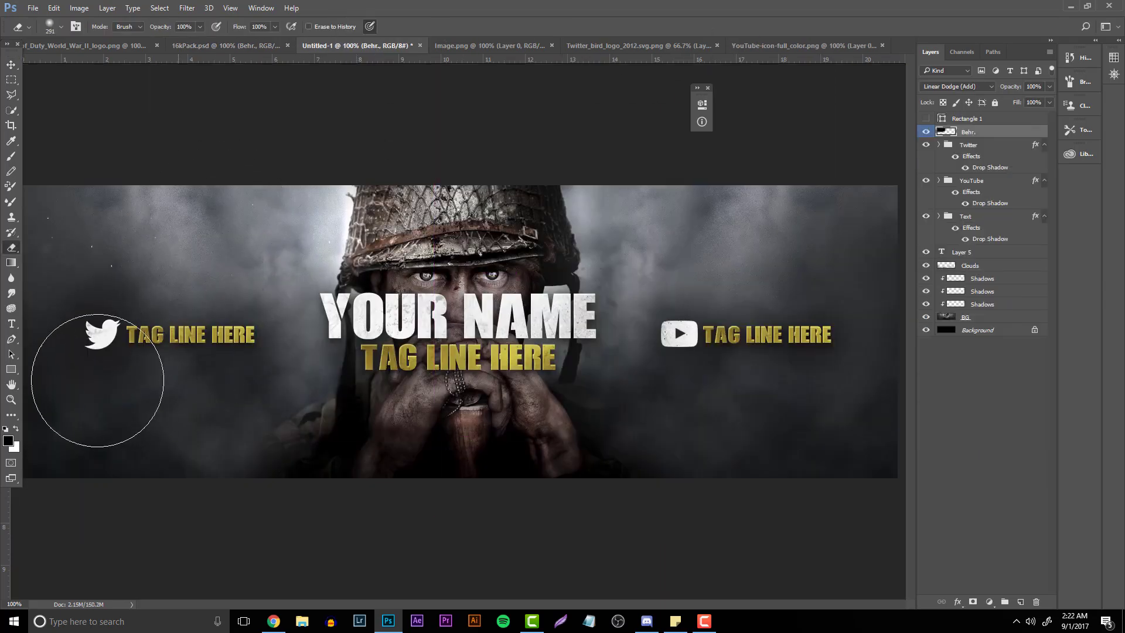
key(ctrl+j)
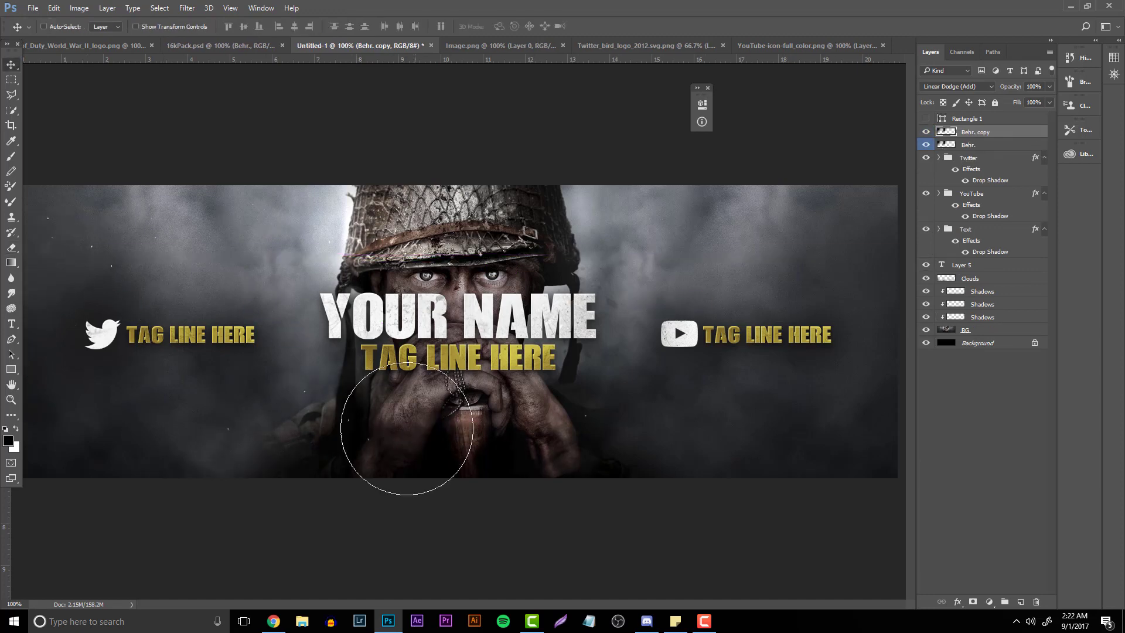
key(ctrl+j)
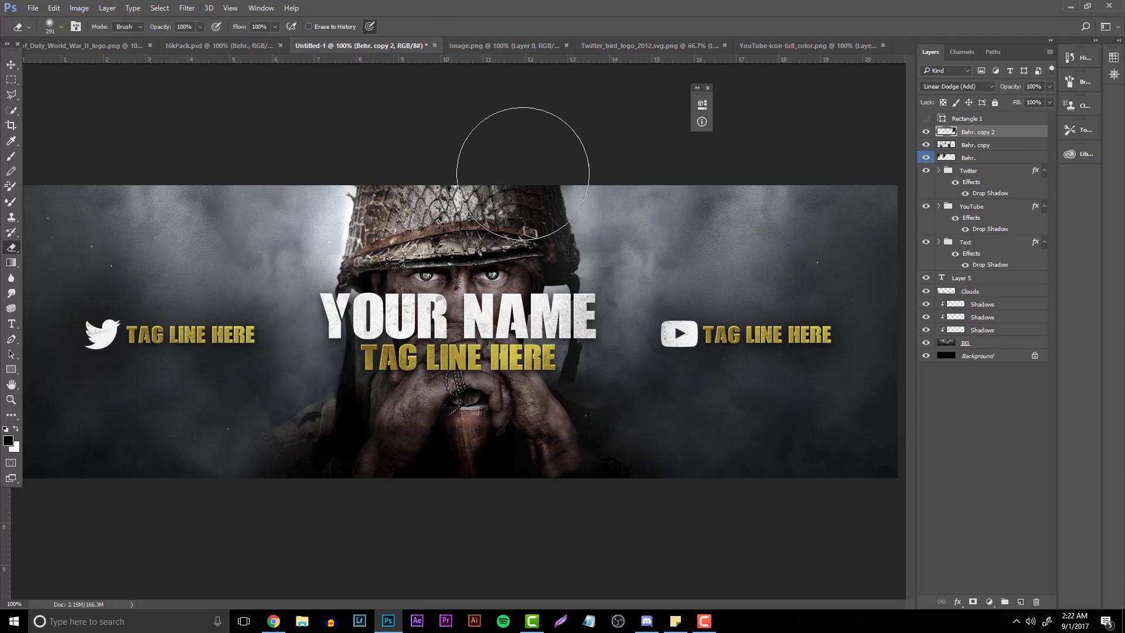
Copy the particle layer from 16kPack.psd again onto the banner's right half and erase the excess particles
click(198, 51)
click(14, 64)
drag(370, 282, 595, 293)
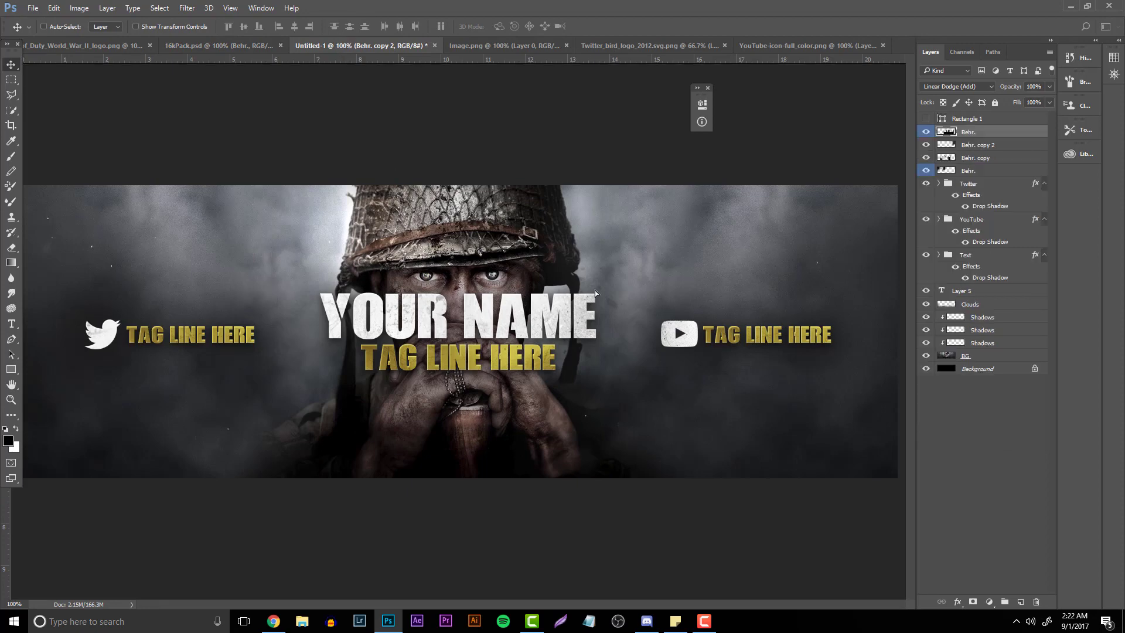
key(e)
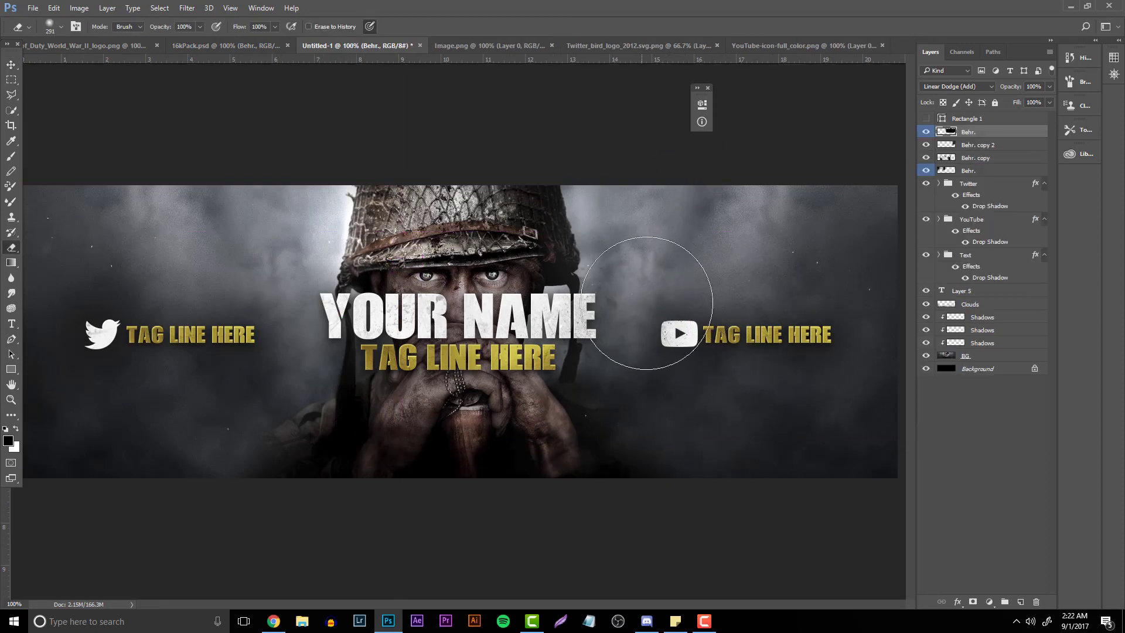
Close Image.png, switch to Chrome and search Google Images for "grunge texture"
click(551, 45)
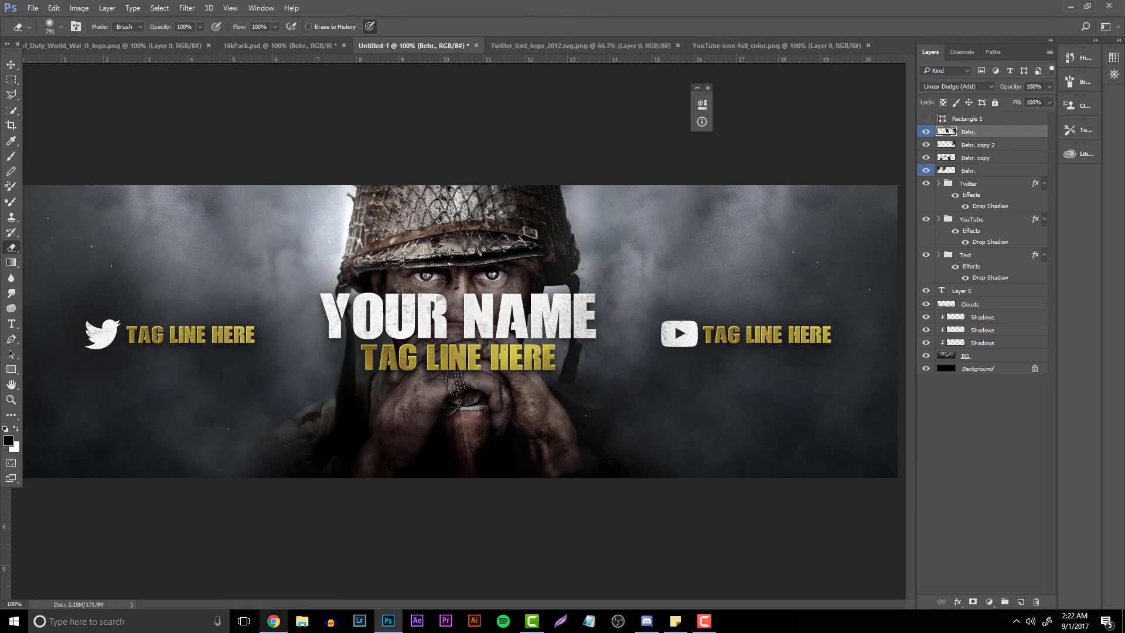
click(274, 620)
scroll(234, 235, up, 3)
drag(164, 63, 52, 63)
text(g)
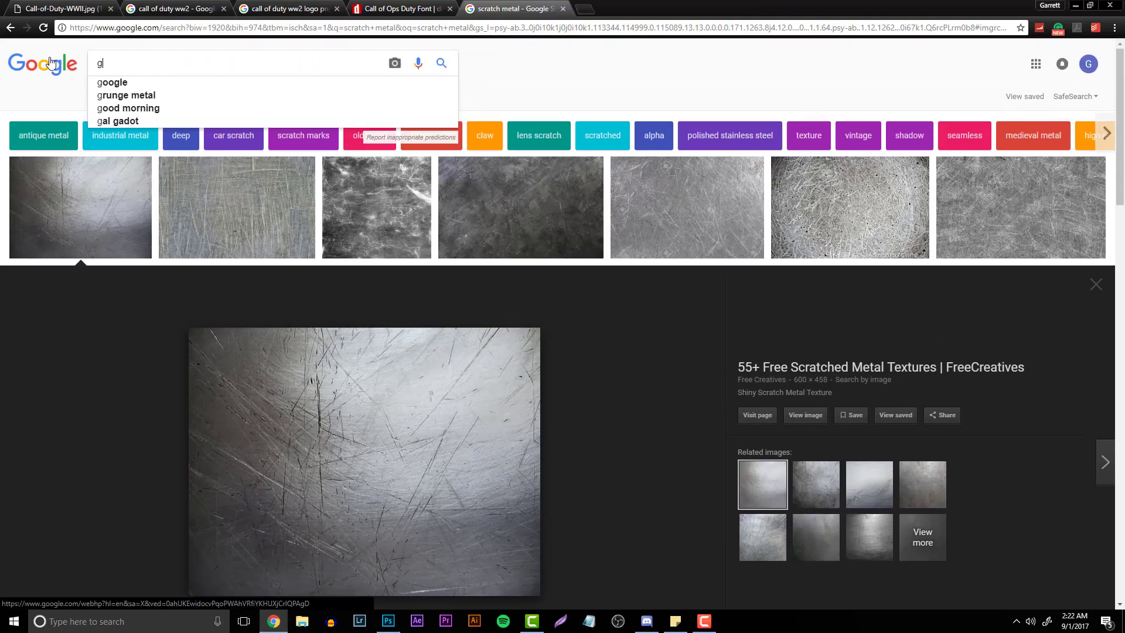
text(runge texture)
key(Return)
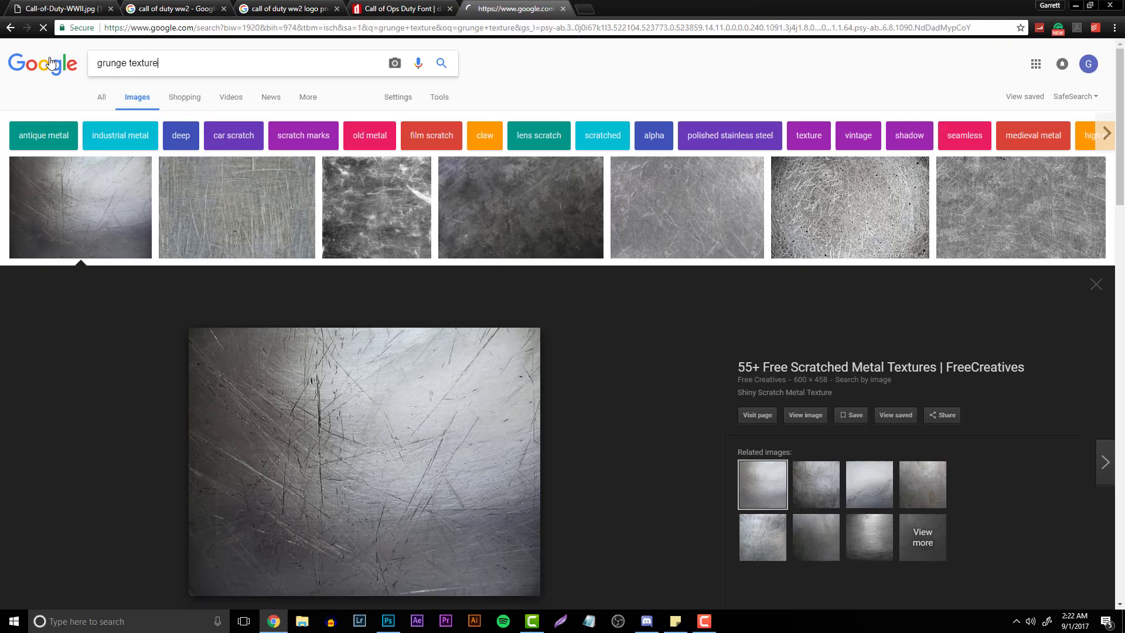
Preview several grunge results and copy the Shadowhouse Creations B/W Grunge Texture Set image
click(61, 211)
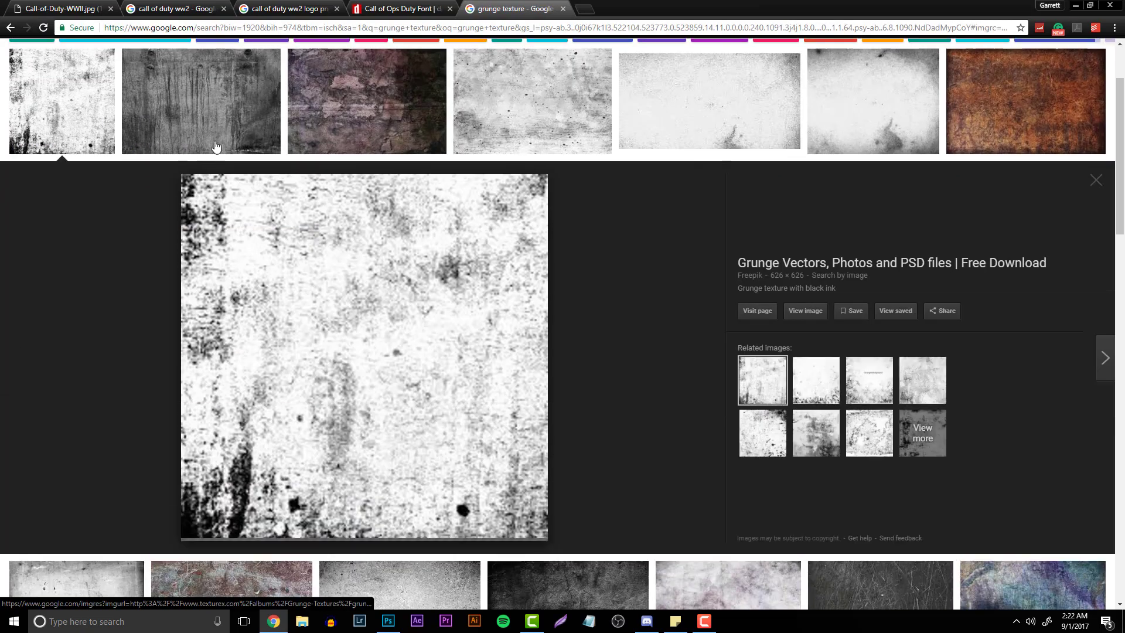
click(335, 116)
click(532, 100)
right_click(447, 283)
click(468, 399)
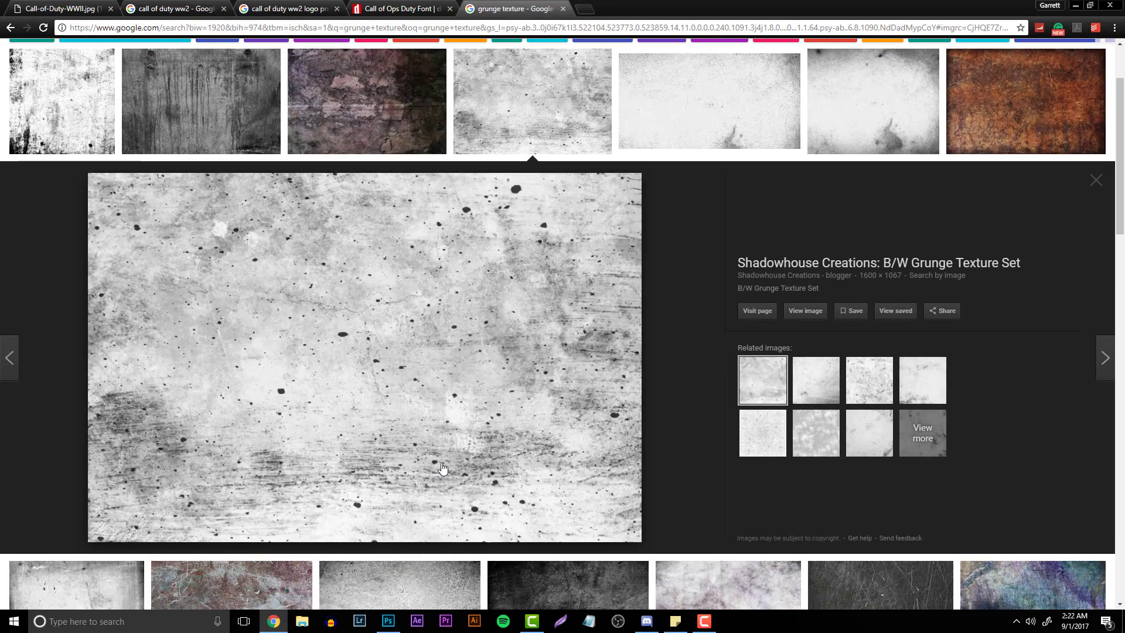
Switch to Photoshop, paste the grunge texture over the banner in Overlay mode and erase most of it
click(388, 620)
key(ctrl+v)
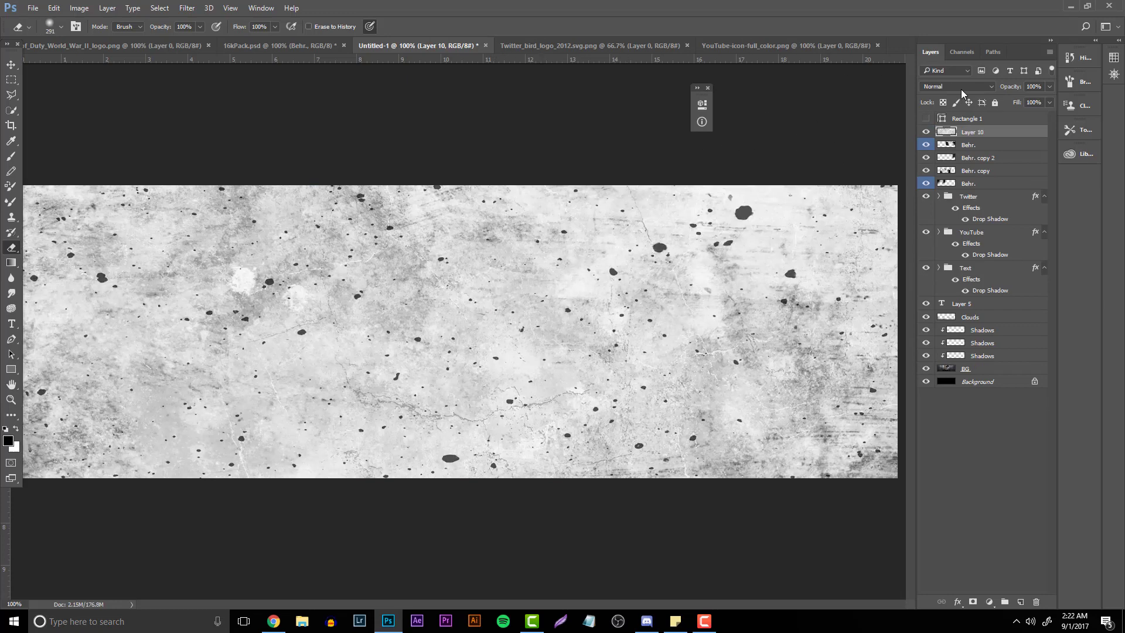
click(962, 89)
click(958, 103)
click(958, 91)
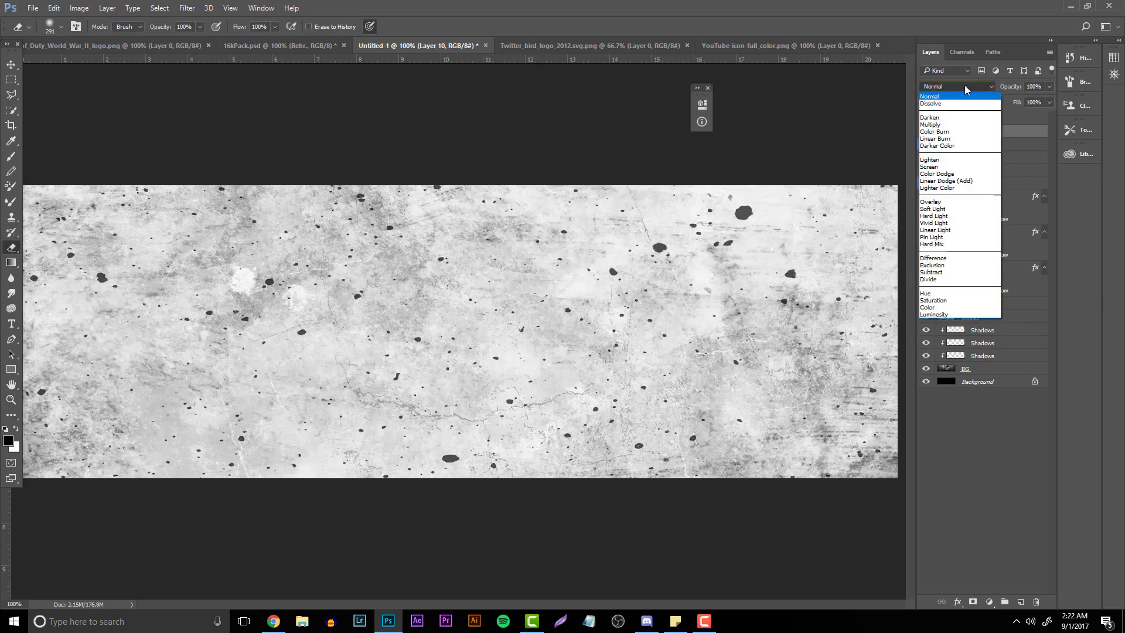
click(944, 99)
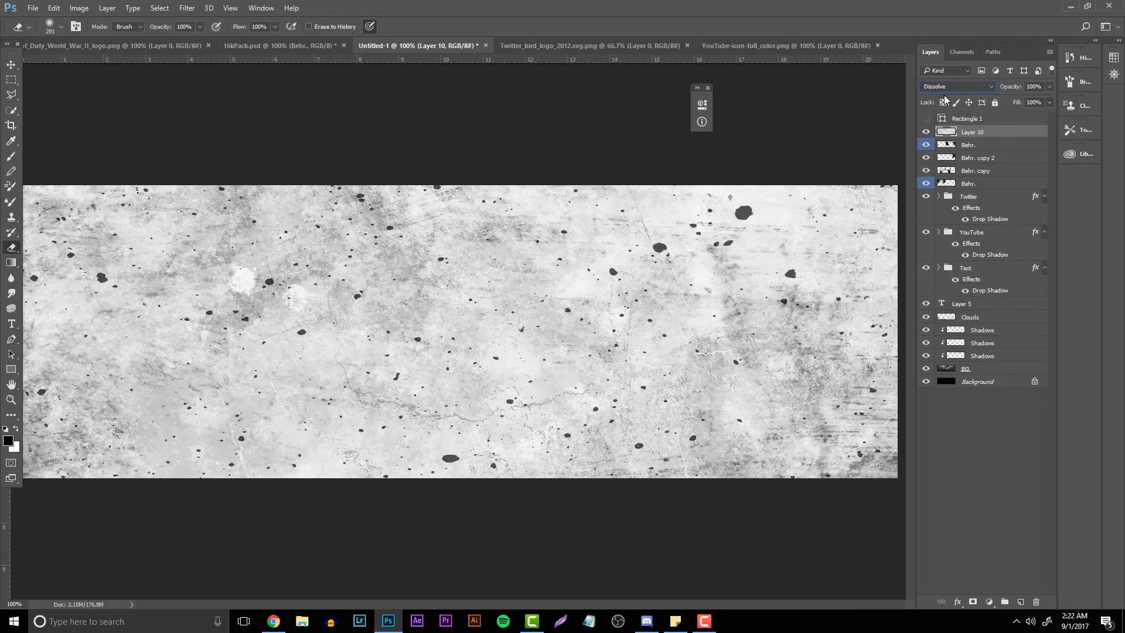
key(Down)
key(Down)
key(Down)
key(Down)
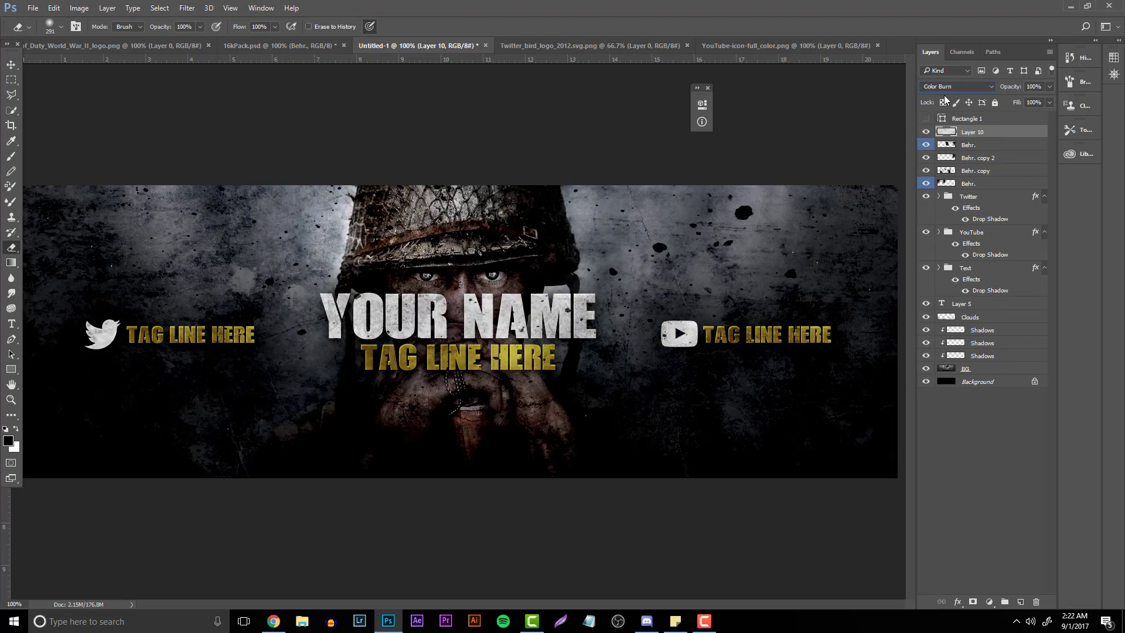
key(Down)
key(Down)
key(Down)
key(Down)
key(Down)
key(Down)
key(Down)
key(Down)
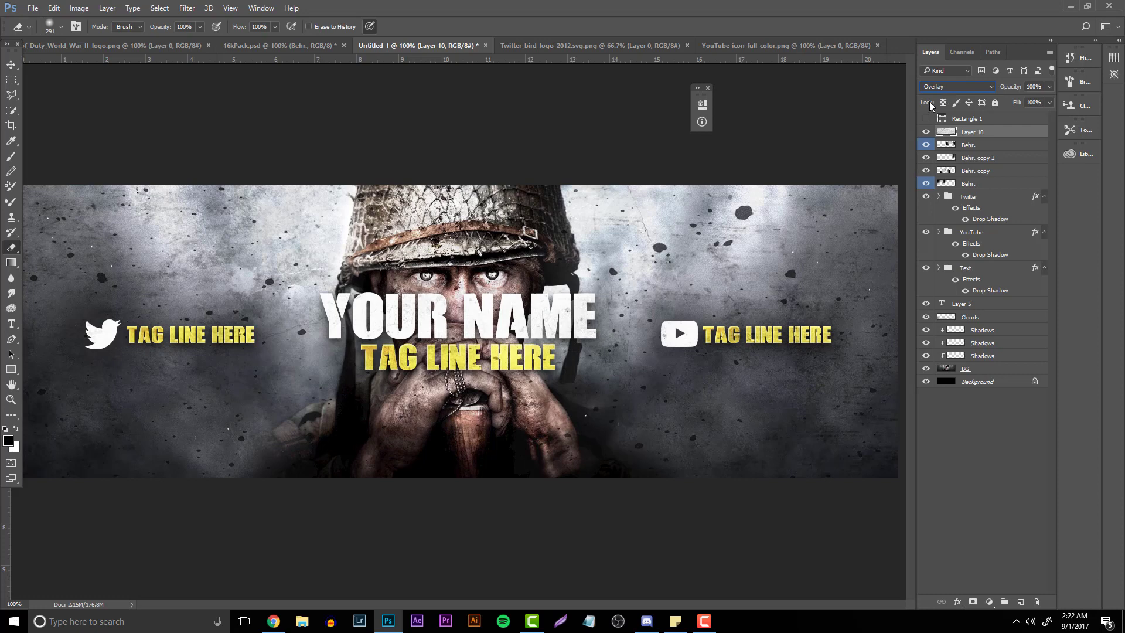
mouse_move(399, 246)
mouse_down()
mouse_move(328, 293)
mouse_move(201, 226)
mouse_move(126, 402)
mouse_move(176, 375)
mouse_move(59, 316)
mouse_move(510, 400)
mouse_move(775, 385)
mouse_move(586, 246)
mouse_move(732, 264)
mouse_move(854, 214)
mouse_move(844, 234)
mouse_up()
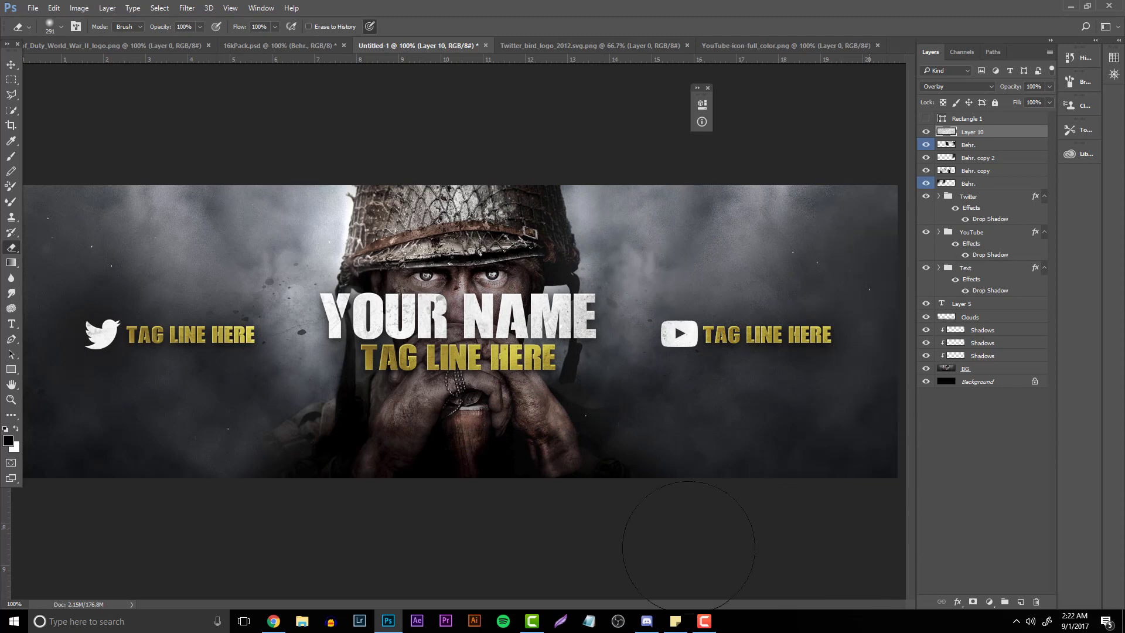
Switch to Chrome and copy the dark Pixabay grunge wall image from the search results
click(273, 622)
scroll(380, 247, down, 5)
click(578, 334)
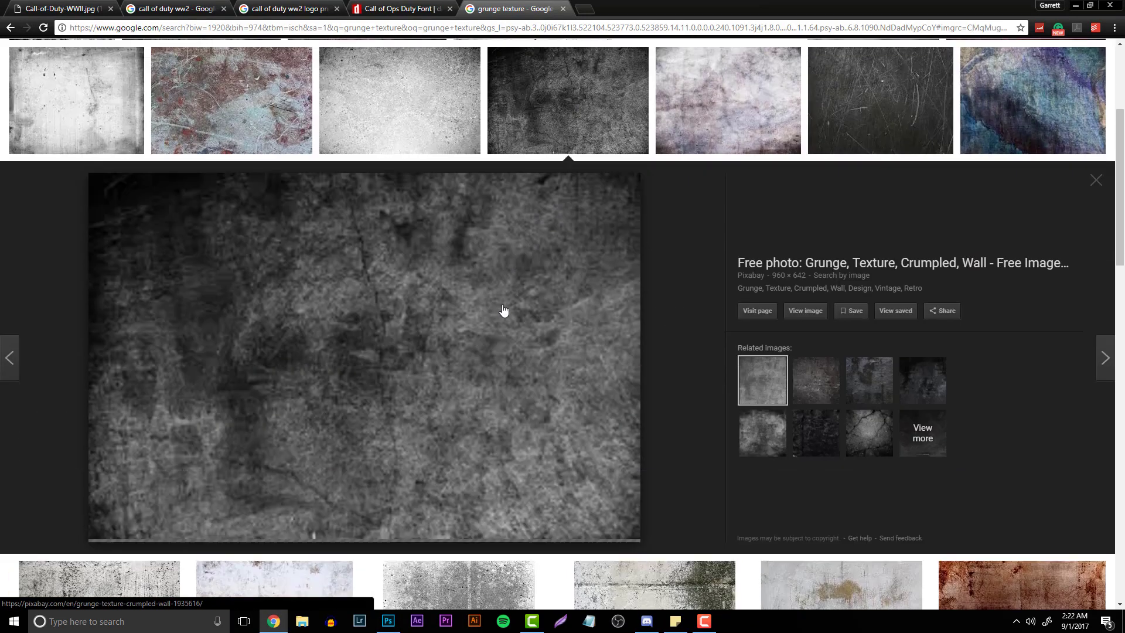
right_click(448, 391)
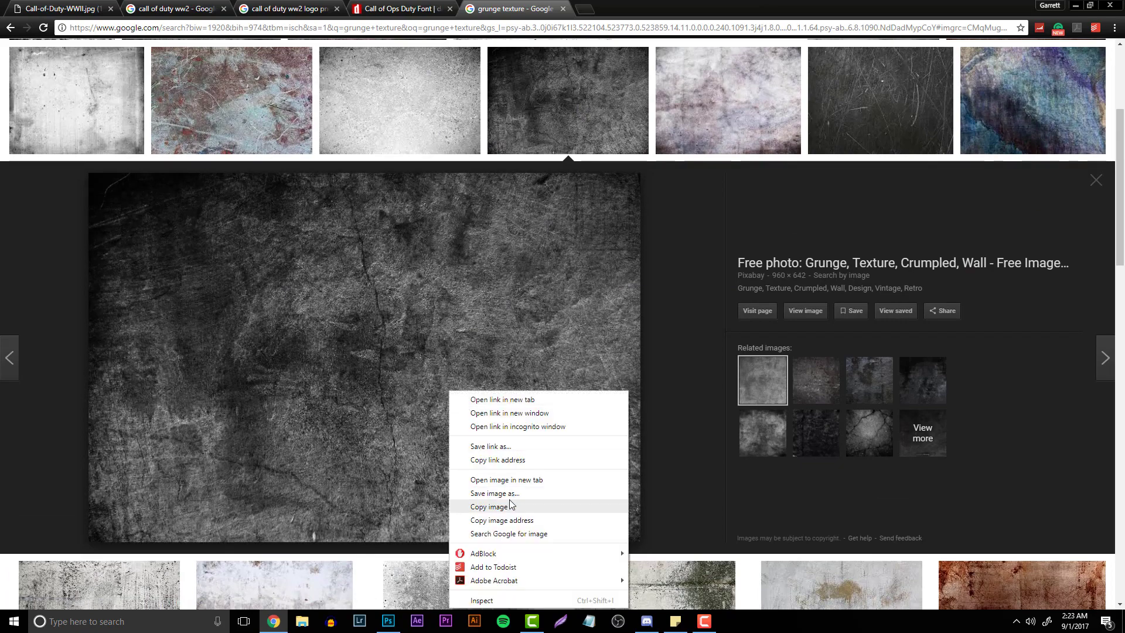
click(469, 505)
Switch to Photoshop, paste the dark texture and scale it to about 169% to cover the banner
click(389, 622)
key(ctrl+v)
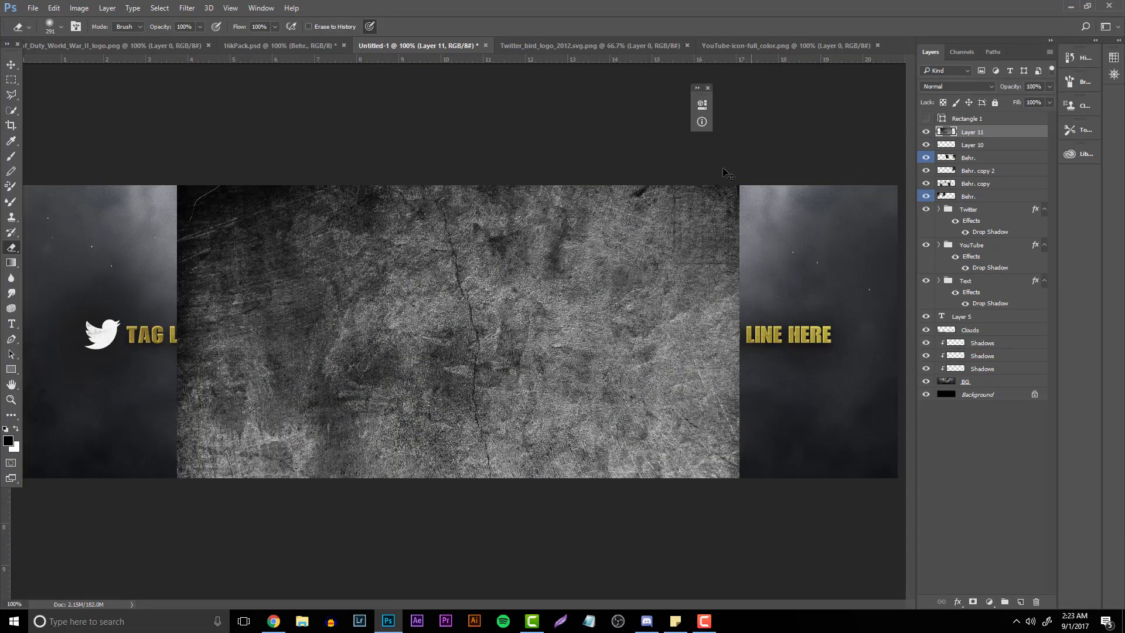
key(ctrl+t)
mouse_move(739, 185)
mouse_down()
mouse_move(914, 94)
mouse_move(985, 79)
mouse_up()
key(Return)
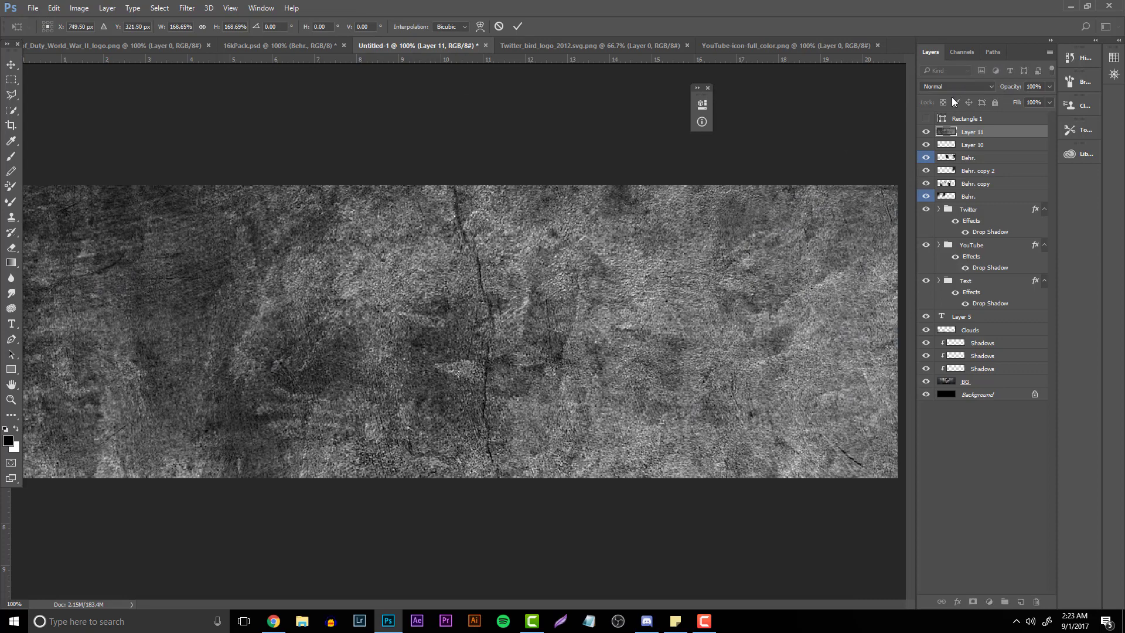
Cycle through the dark texture layer's blend modes and set it to Soft Light
key(e)
click(936, 89)
click(952, 94)
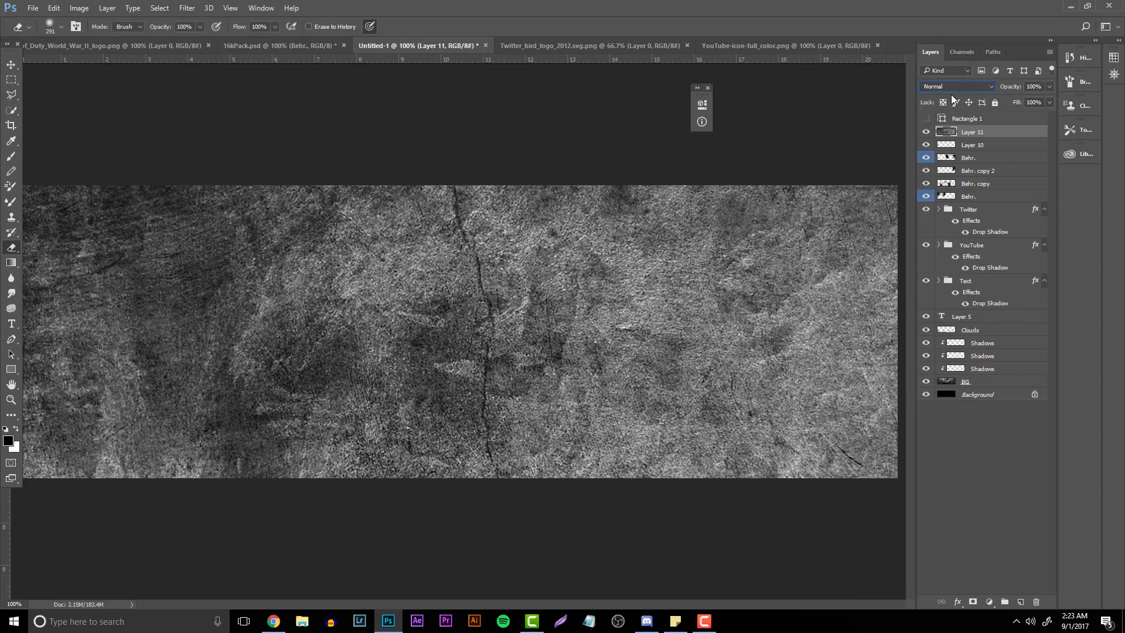
key(Down)
key(Down)
key(Down)
key(Down)
key(Down)
key(Down)
key(Down)
key(Down)
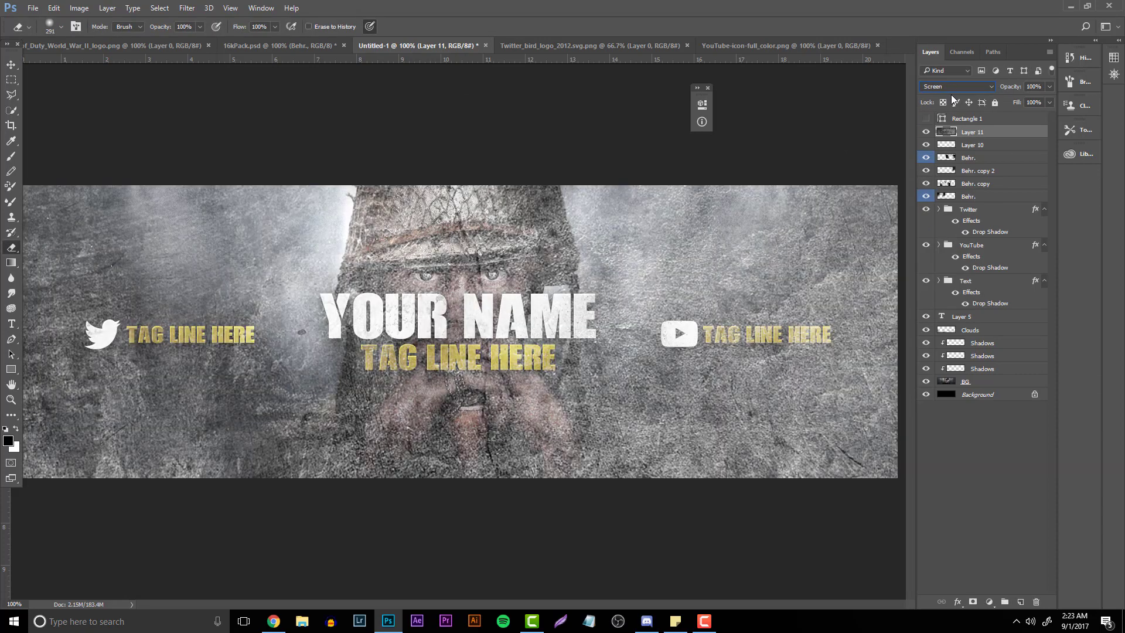
key(Down)
key(Down)
key(Down)
key(Down)
key(Down)
key(Down)
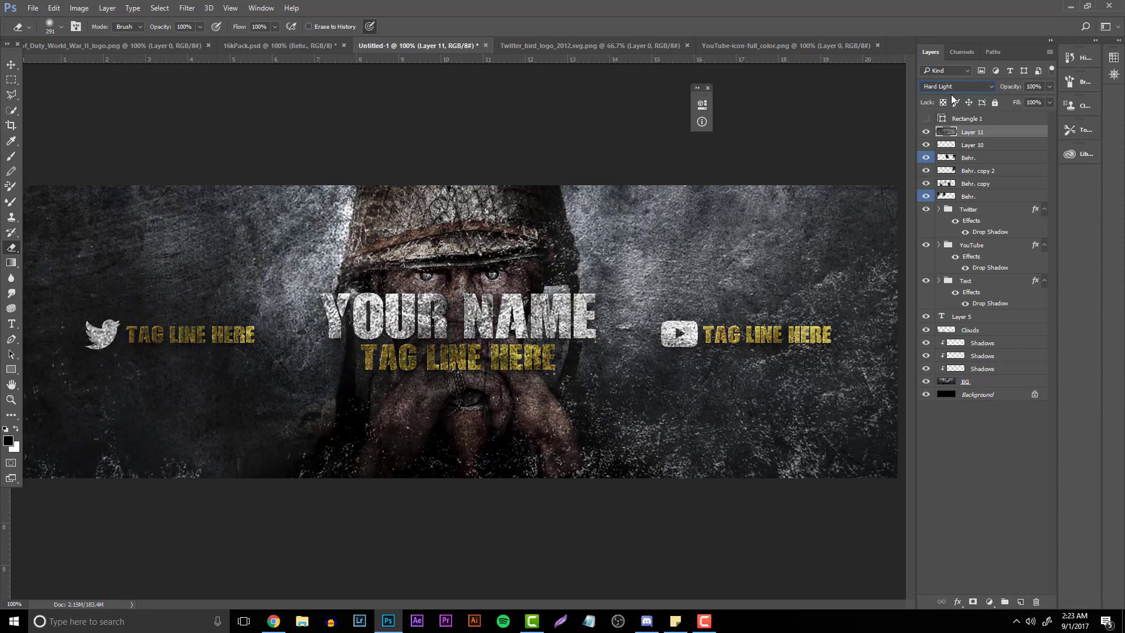
key(Up)
Erase the dark texture across most of the banner and lower its layer opacity to 59%
mouse_move(234, 258)
mouse_down()
mouse_move(111, 238)
mouse_move(134, 448)
mouse_move(462, 389)
mouse_move(410, 126)
mouse_up()
mouse_move(86, 382)
mouse_down()
mouse_move(540, 437)
mouse_move(587, 239)
mouse_move(506, 315)
mouse_move(702, 290)
mouse_move(599, 184)
mouse_move(780, 438)
mouse_move(689, 467)
mouse_move(865, 289)
mouse_move(870, 199)
mouse_up()
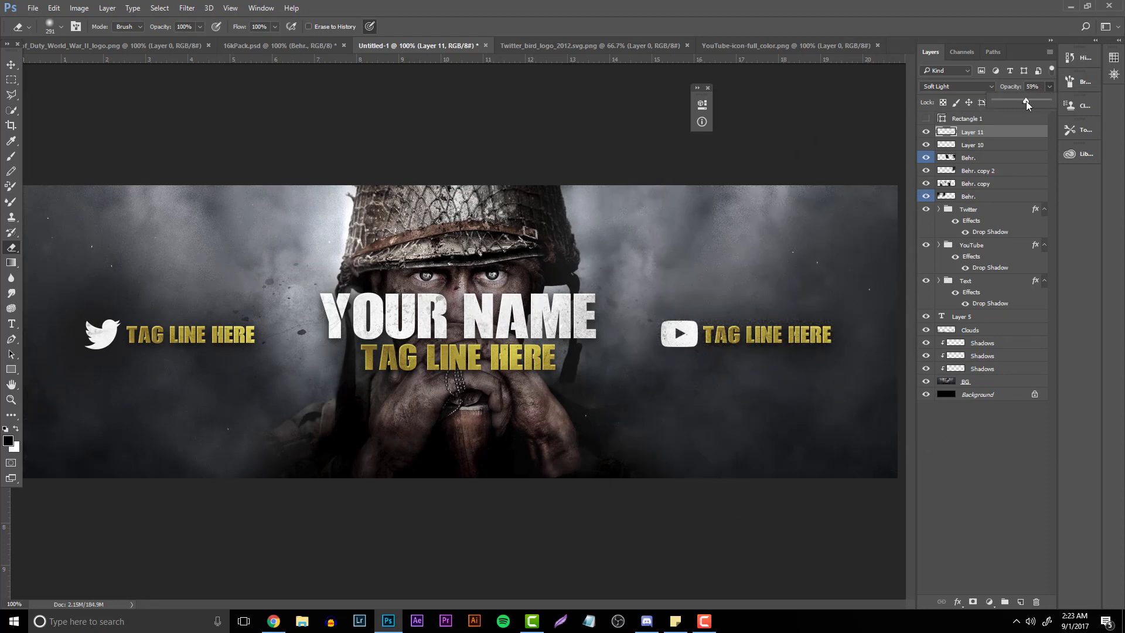
click(10, 399)
alt+click(416, 261)
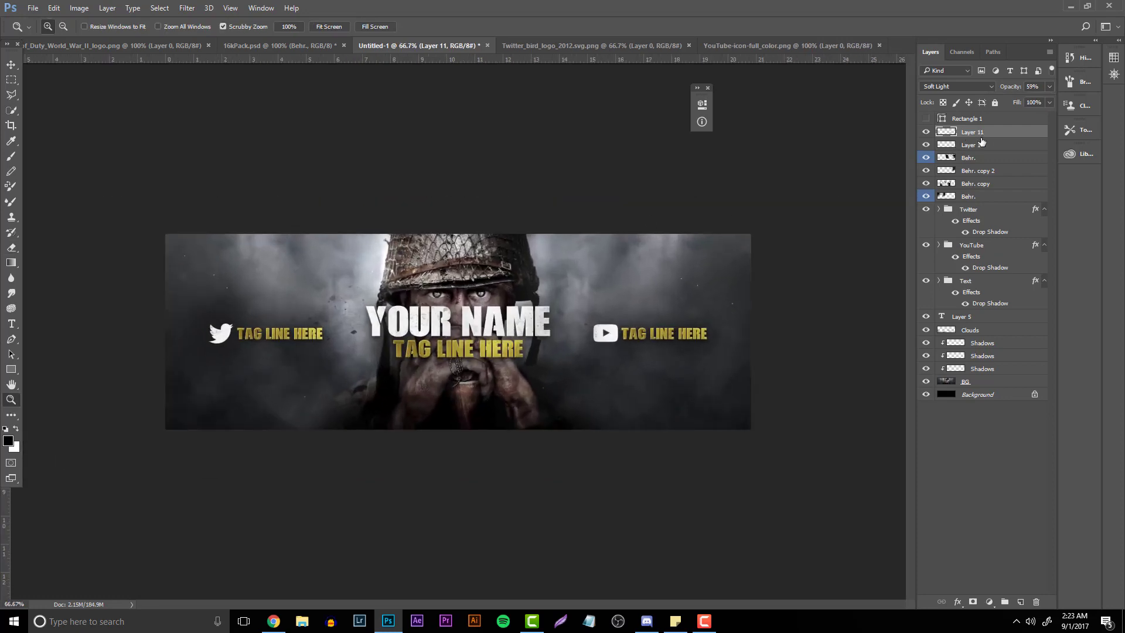
Group the two texture layers with the particle layers and name the group "Textures / Stocks"
shift+click(971, 195)
key(ctrl+g)
double_click(967, 132)
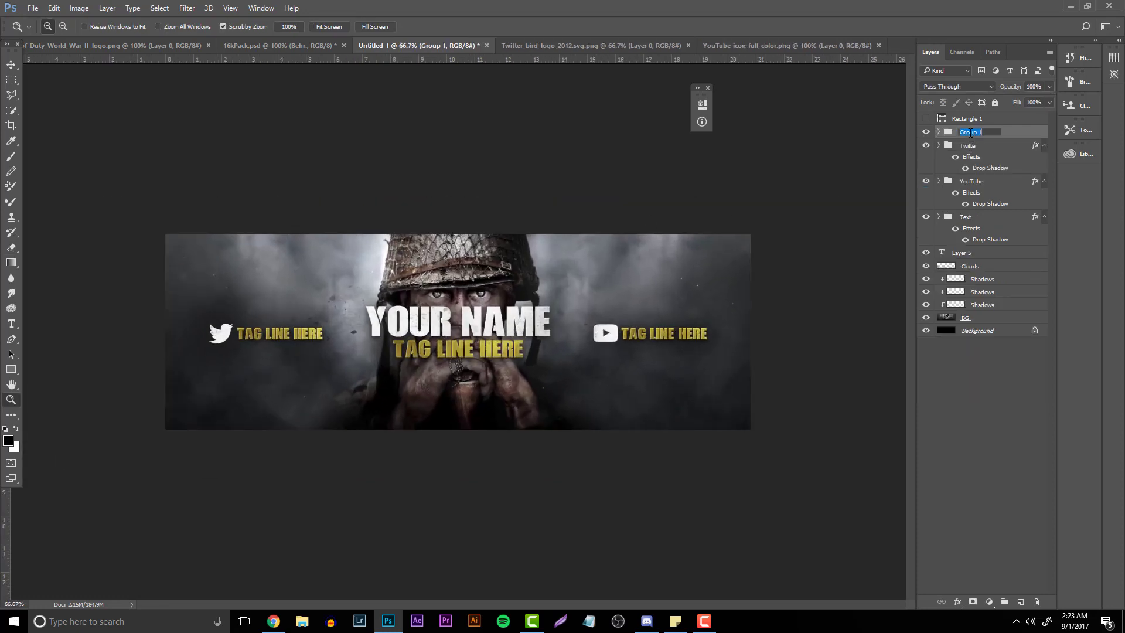
text(Textures / Stocks)
key(Return)
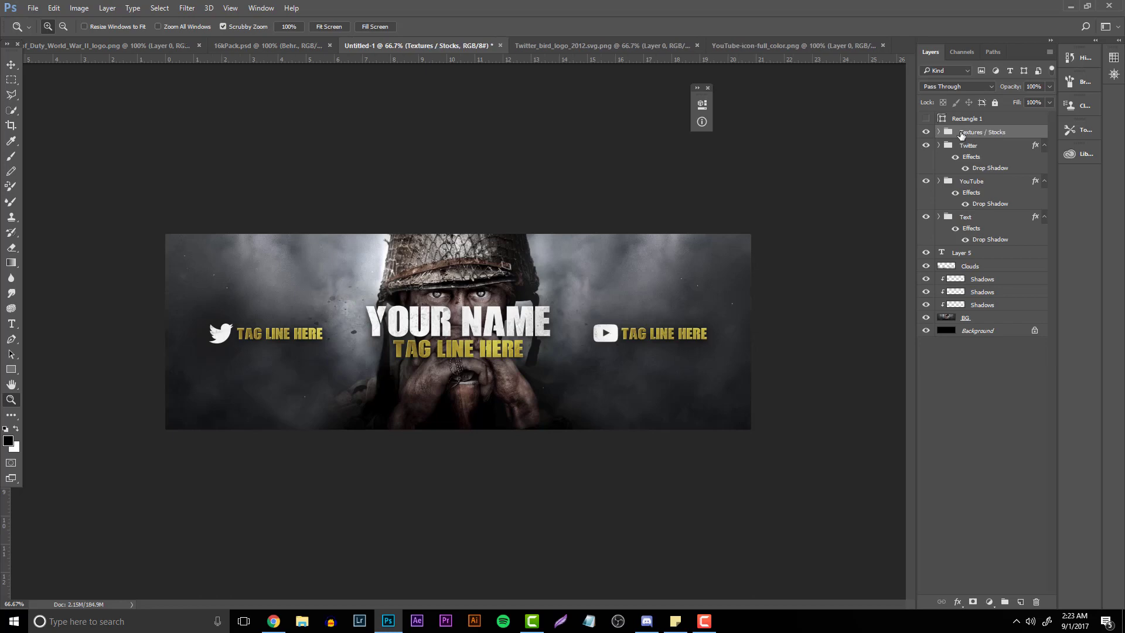
Add a new clipped layer directly above the BG layer for coloring the soldier's eyes
click(477, 304)
click(453, 273)
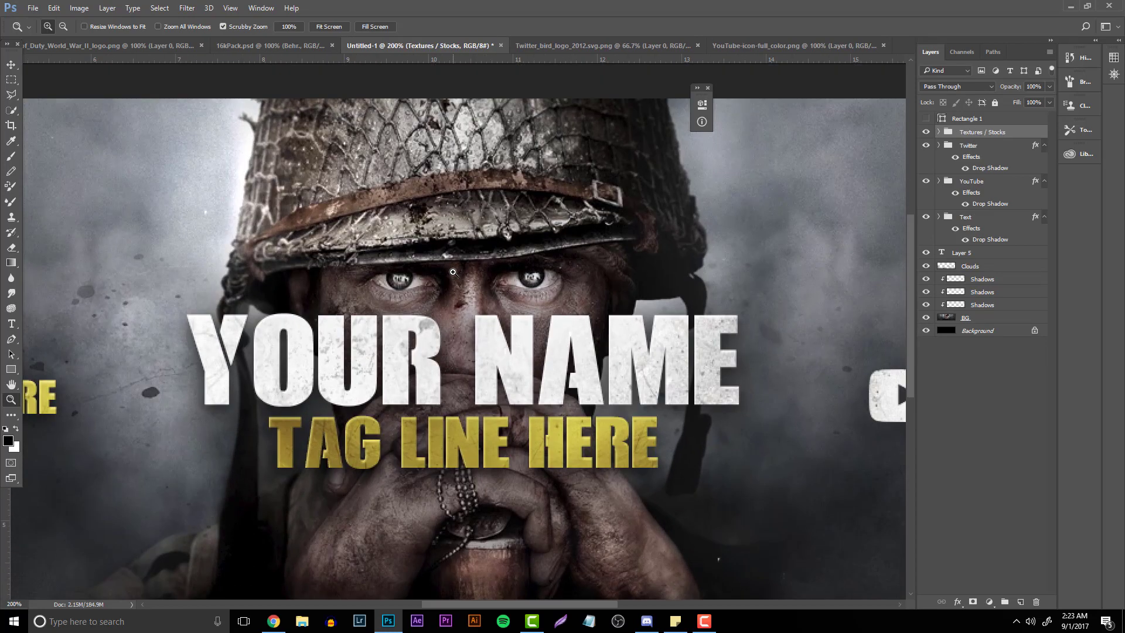
click(453, 272)
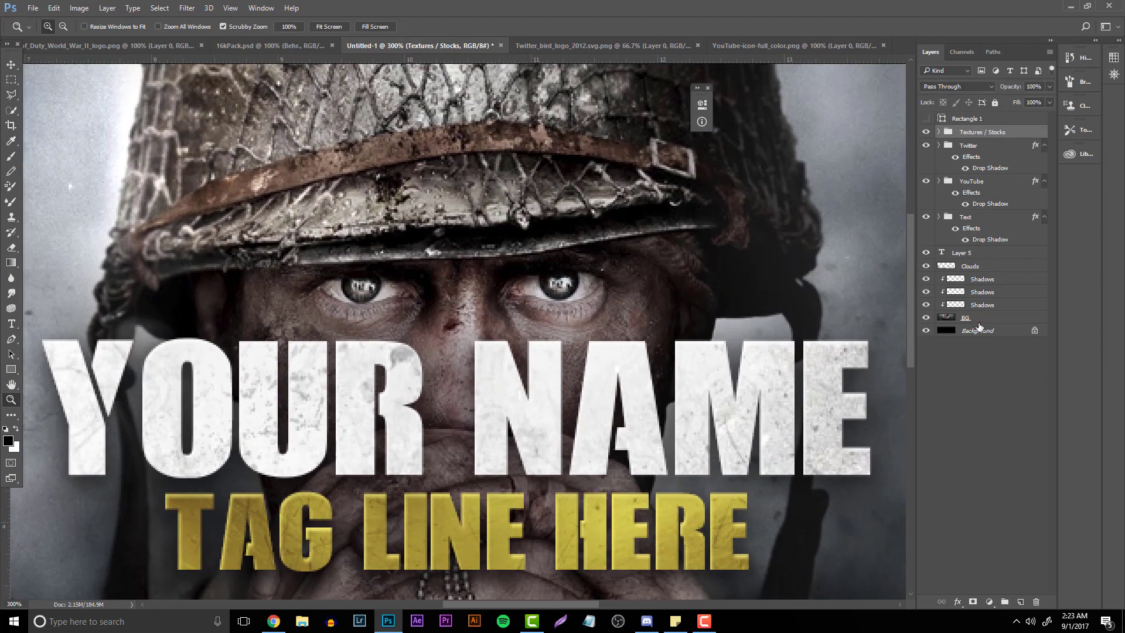
click(978, 319)
click(1020, 602)
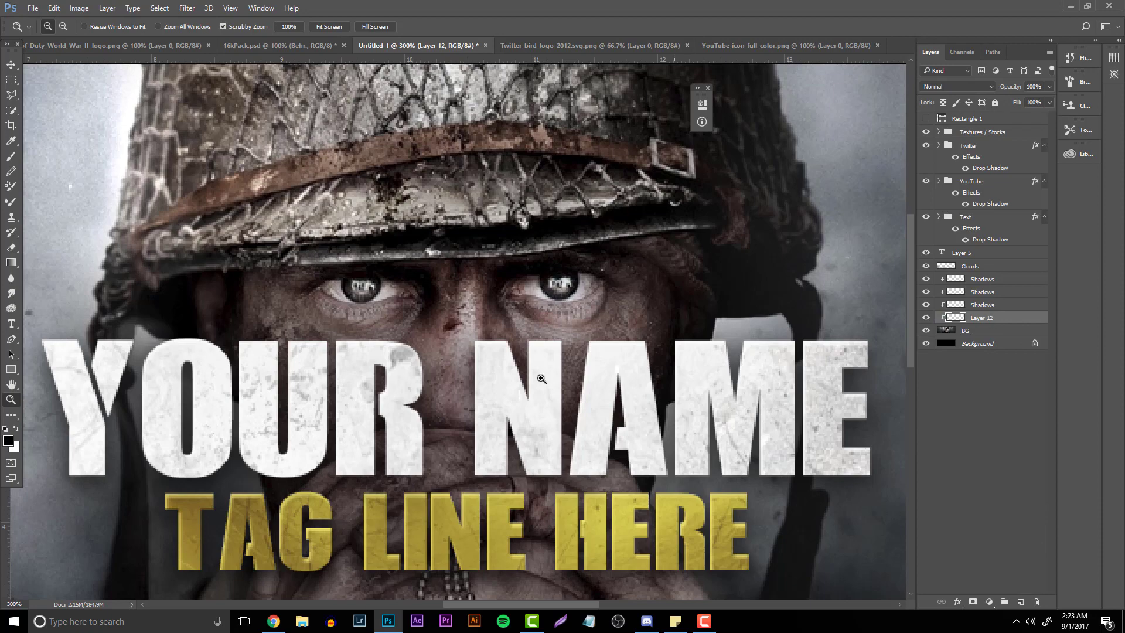
Activate the Brush tool and set its size to 23 px
key(b)
click(61, 26)
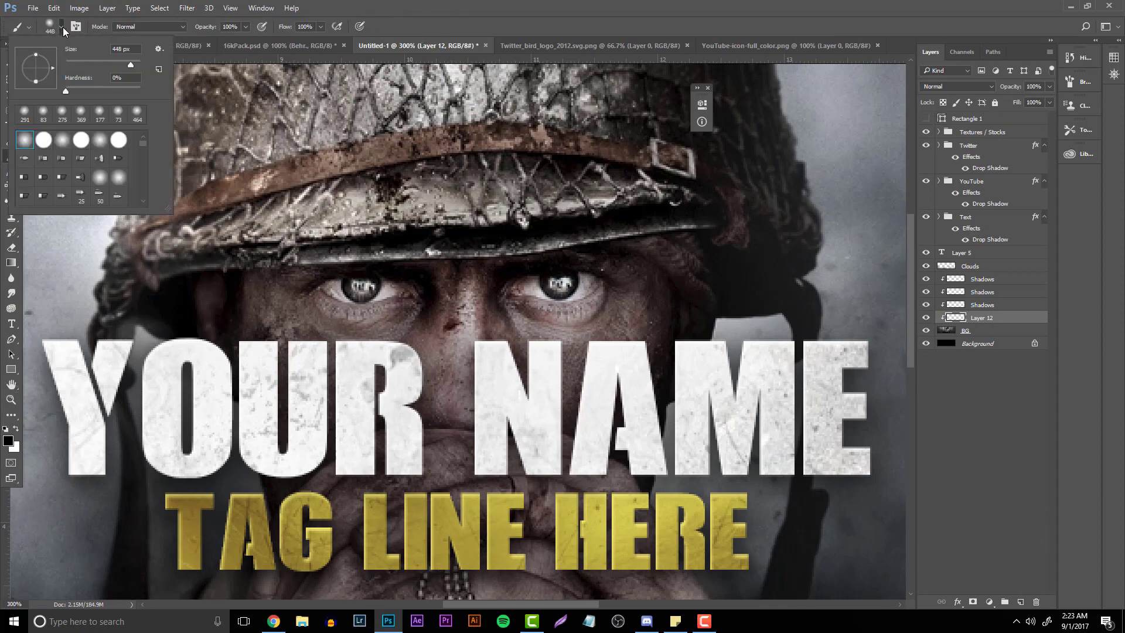
text(50)
key(Return)
text(23)
key(Return)
Set the foreground color to yellow #eacf24, based on the tag line's hue
click(8, 440)
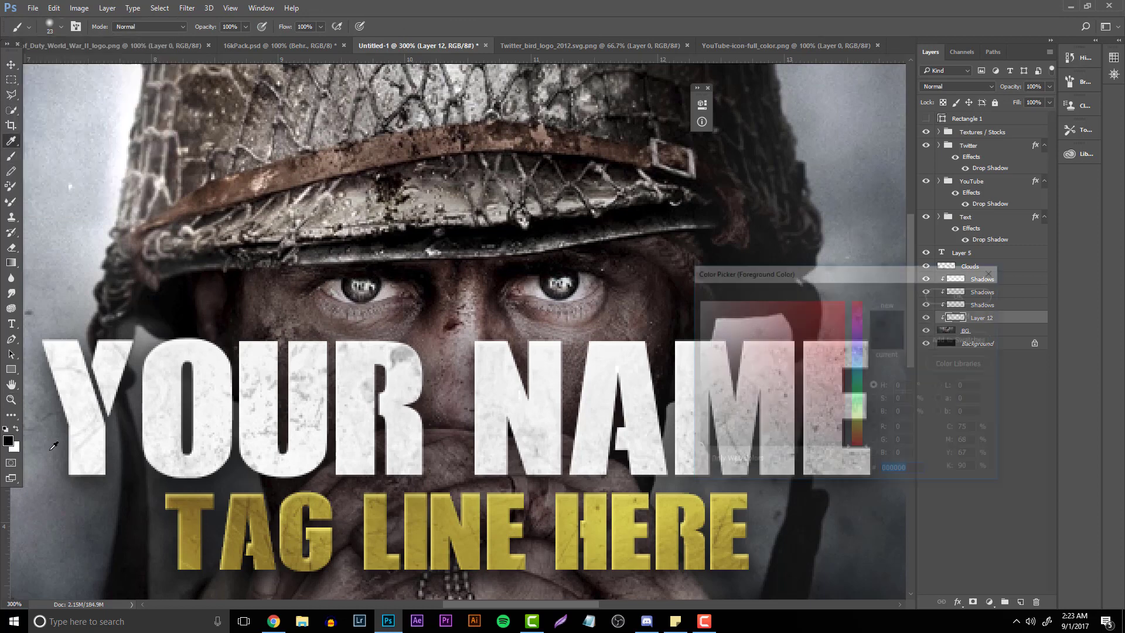
click(252, 546)
click(822, 311)
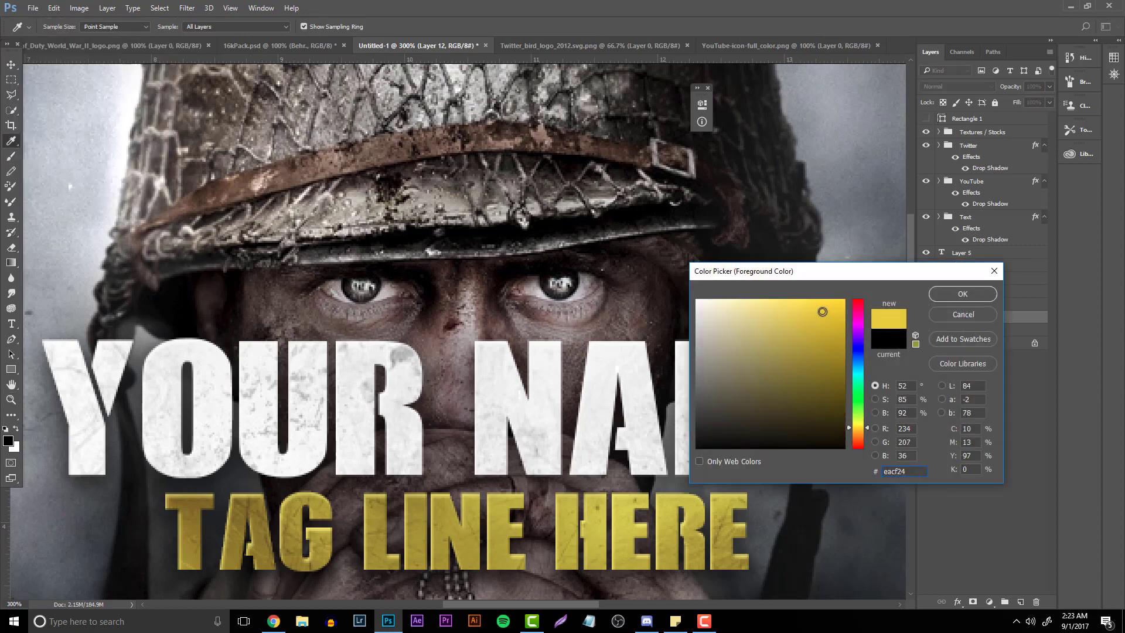
click(962, 294)
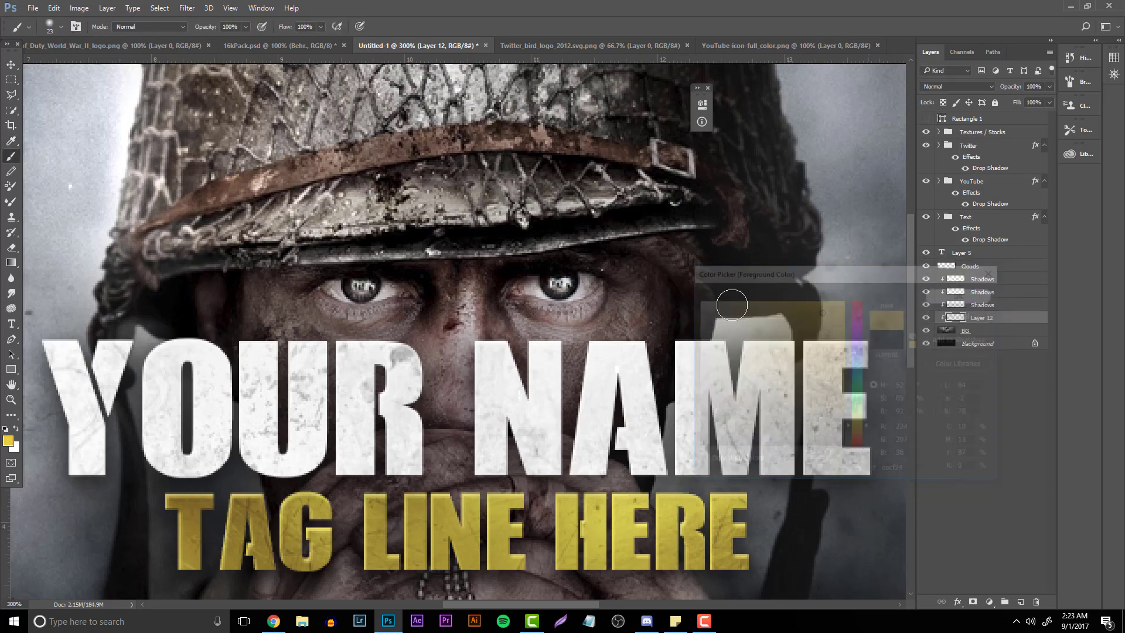
Paint yellow over both irises of the soldier, going over each eye twice
click(362, 286)
click(560, 284)
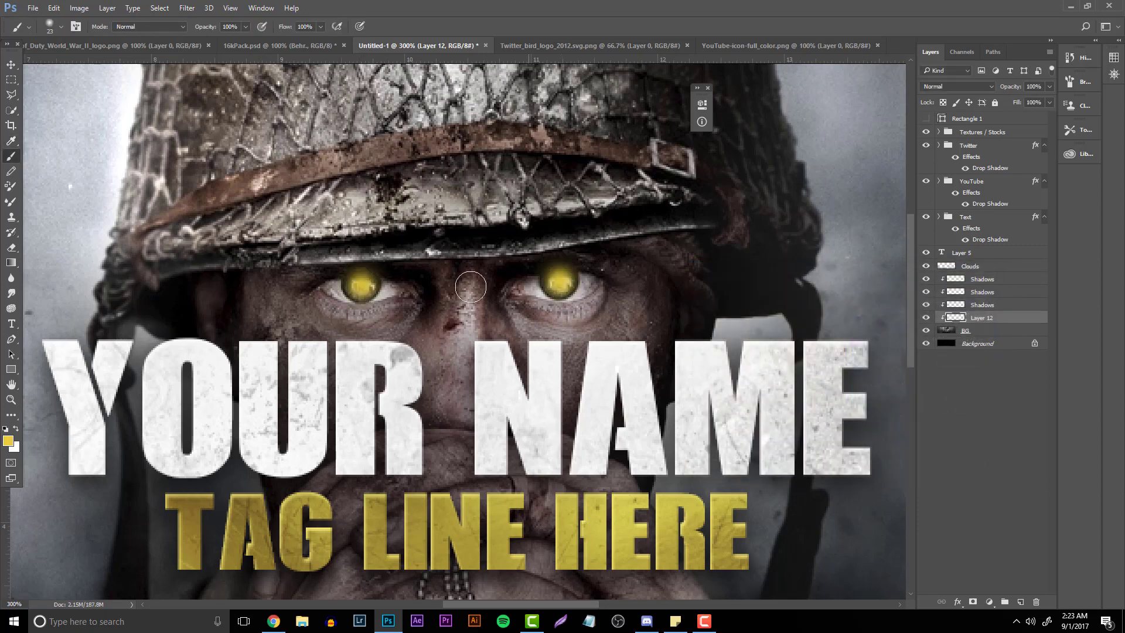
click(362, 286)
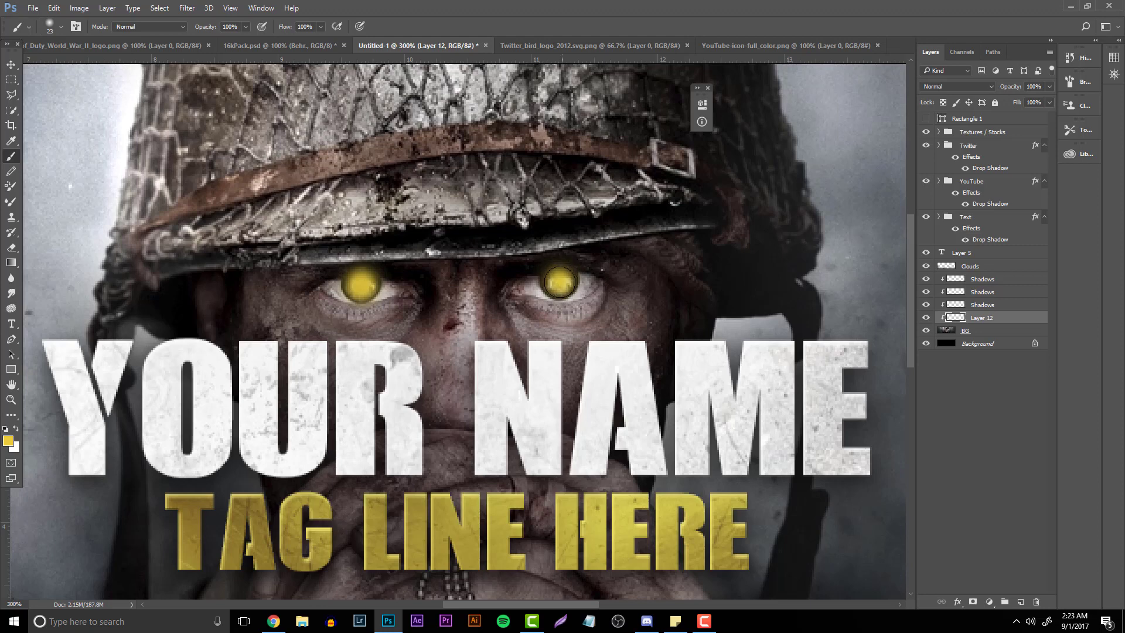
click(563, 283)
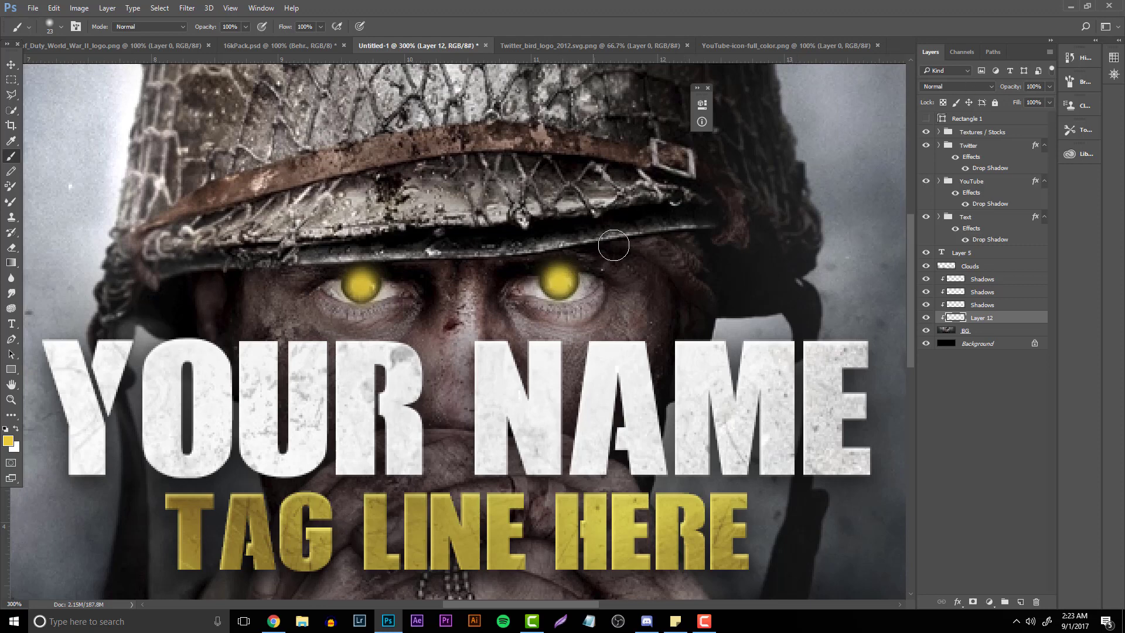
Set the yellow eye layer's blend mode to Color Burn
click(961, 86)
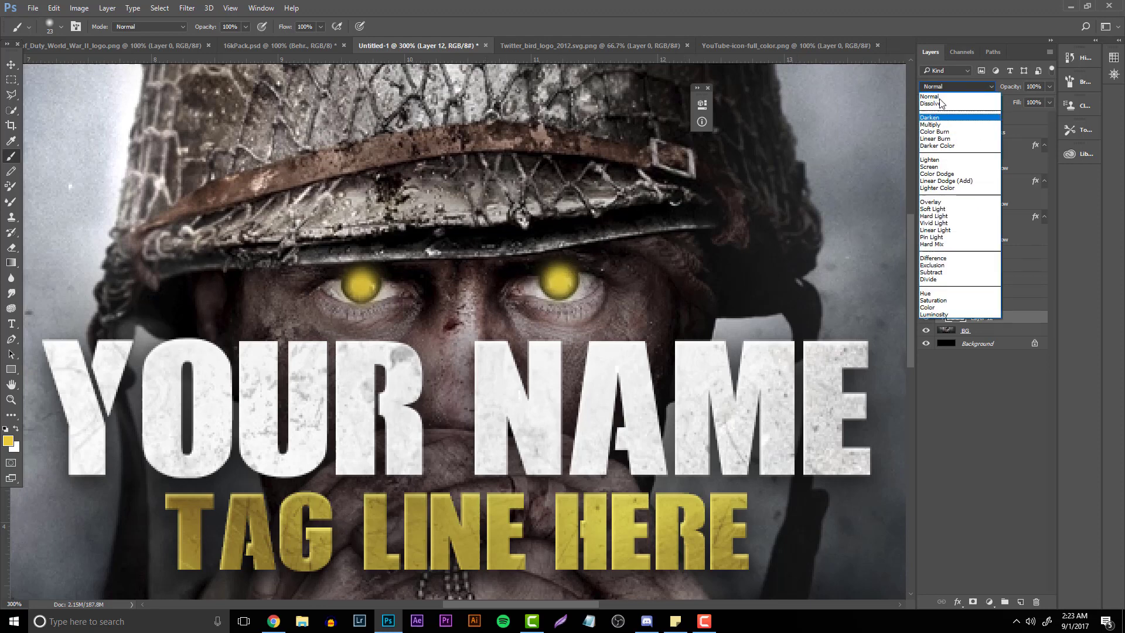
click(940, 98)
key(Down)
key(Down)
key(Down)
key(Down)
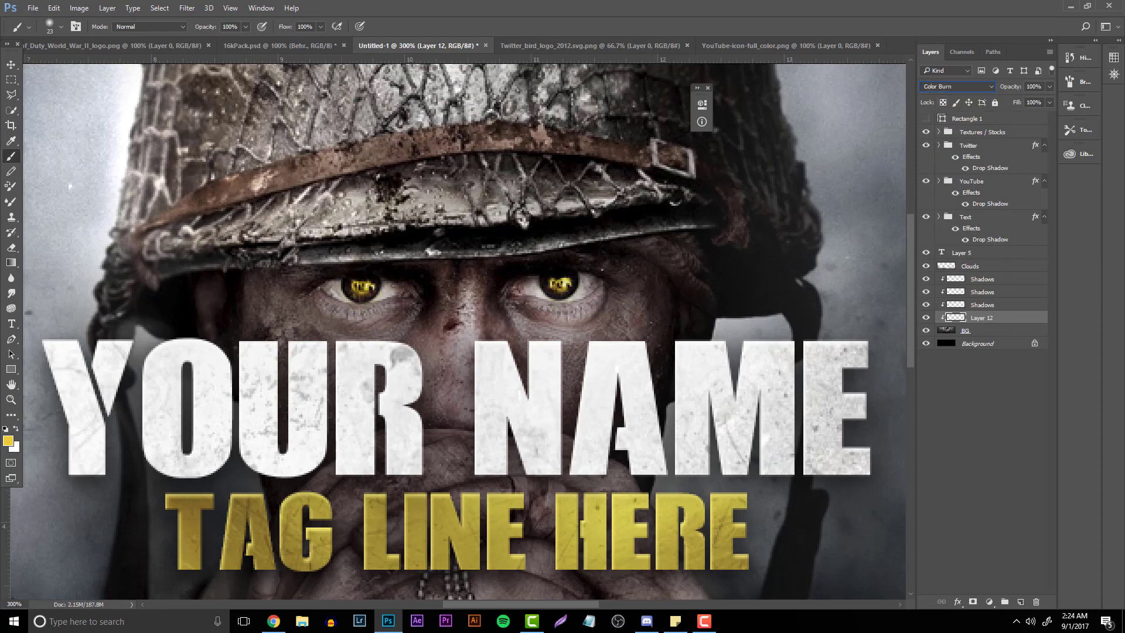
Lower the yellow eye layer's opacity to 42% and check the eyes against the whole banner
click(11, 399)
key(ctrl+0)
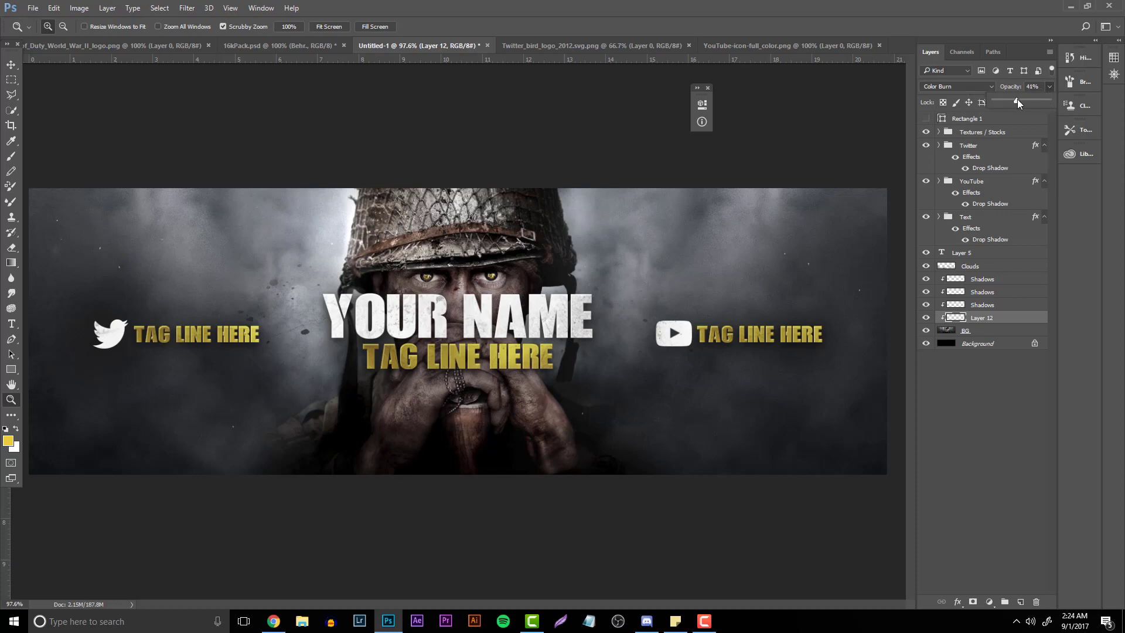
drag(349, 307, 549, 294)
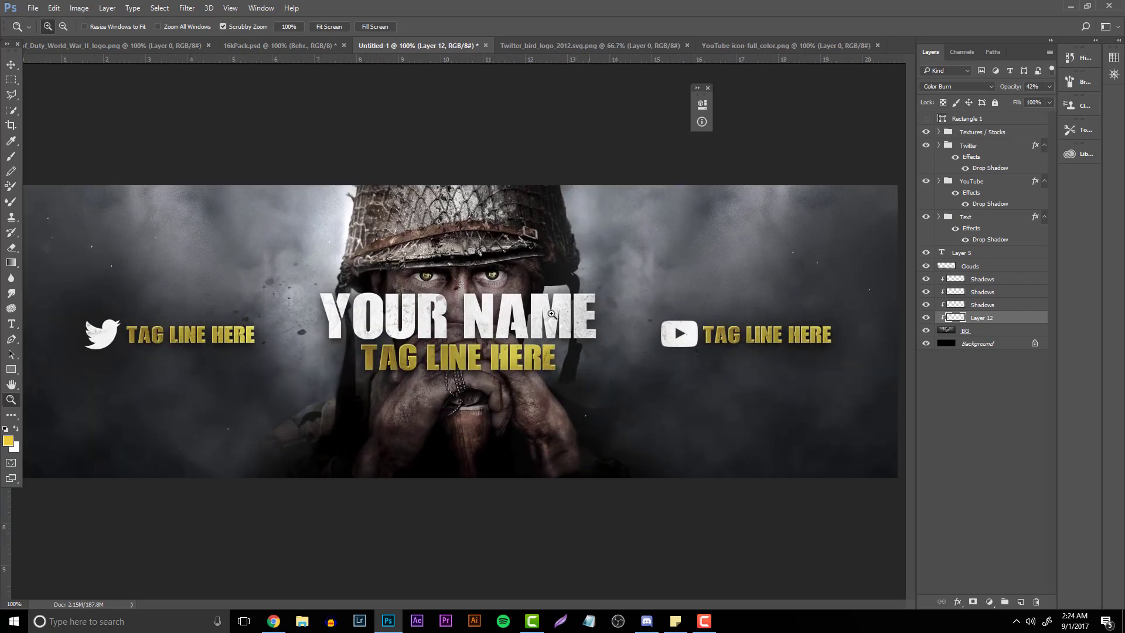
drag(482, 329, 421, 267)
alt+click(420, 267)
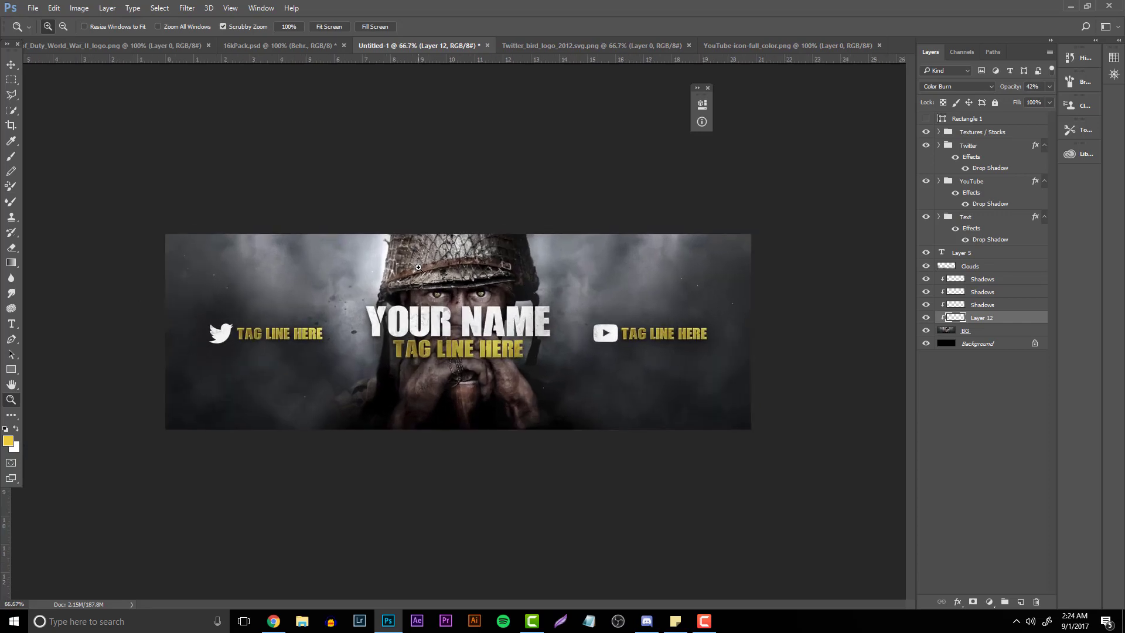
Convert the Background layer to a regular layer, then put all layers into one group named Final
double_click(974, 347)
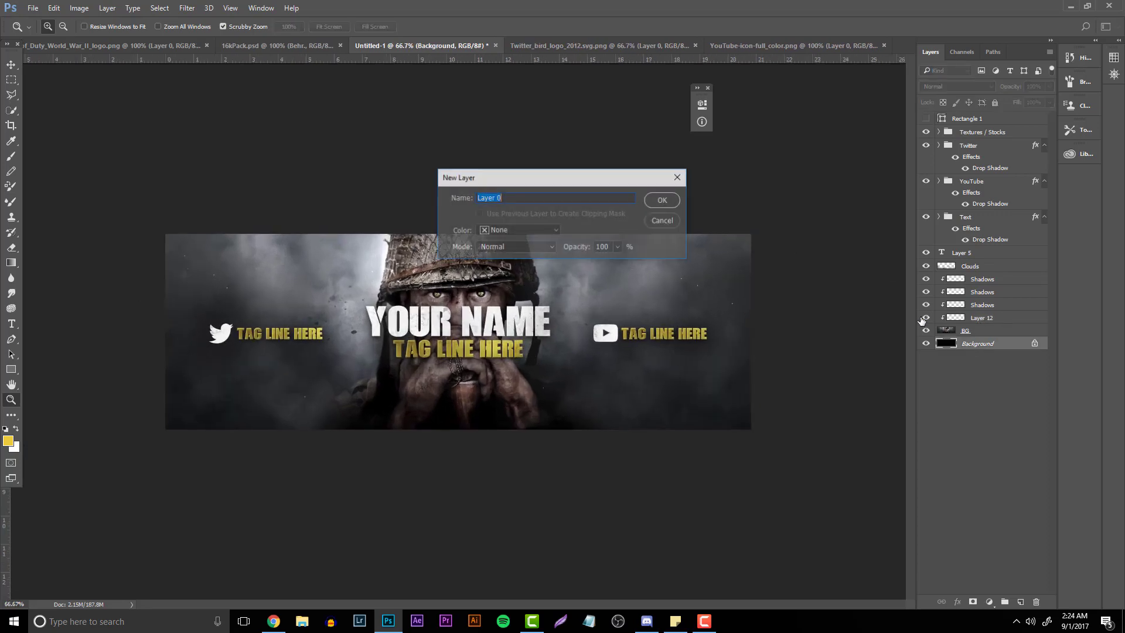
click(661, 201)
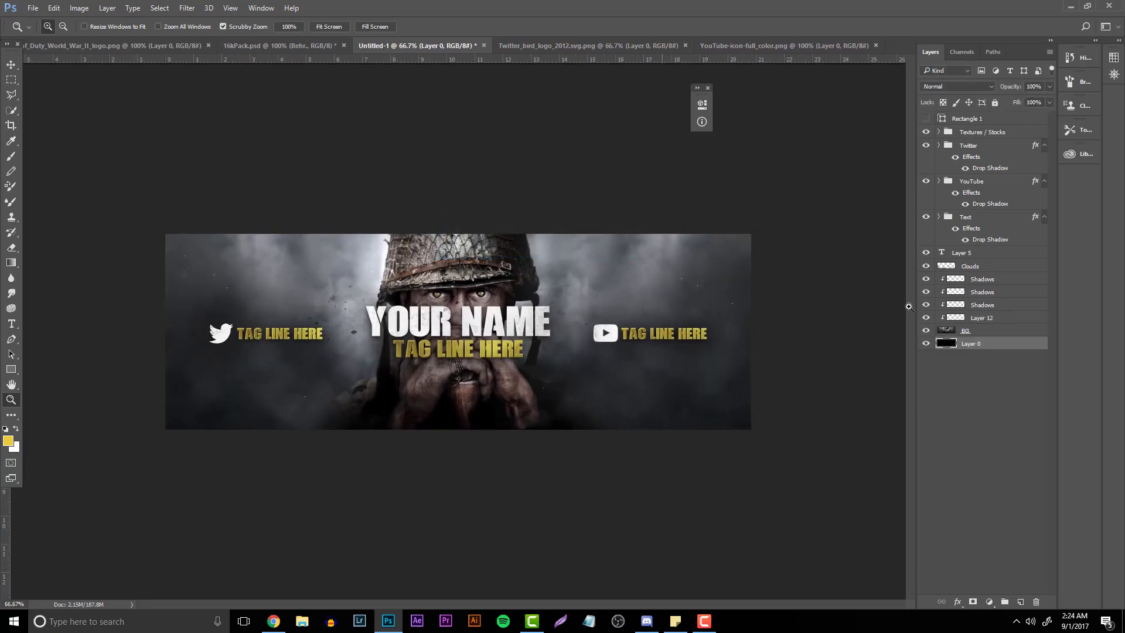
shift+click(984, 120)
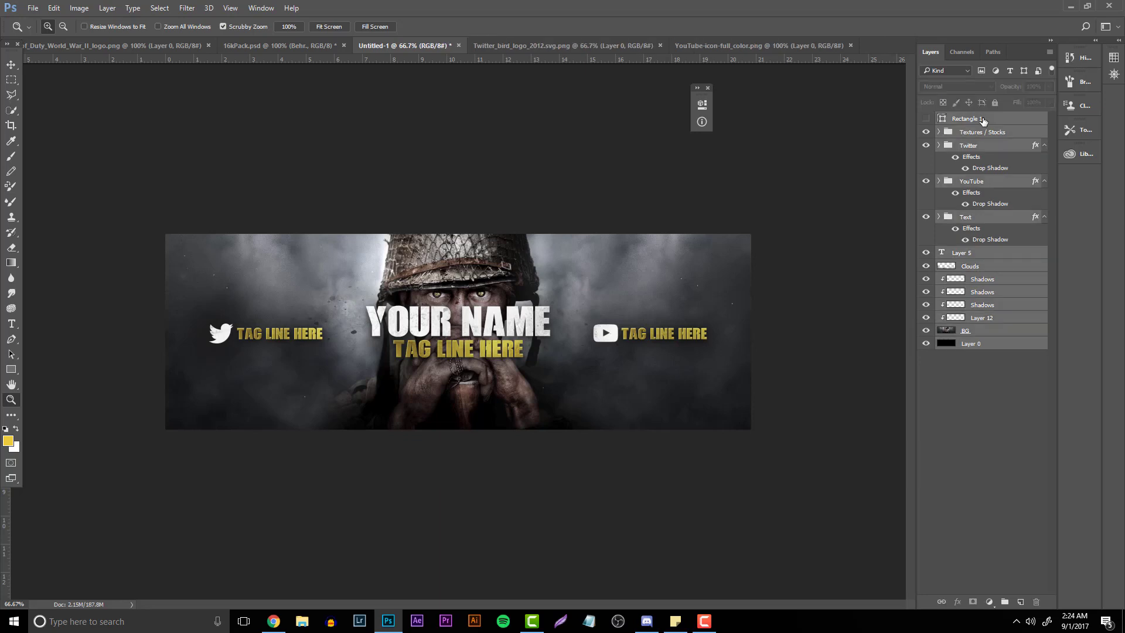
key(ctrl+g)
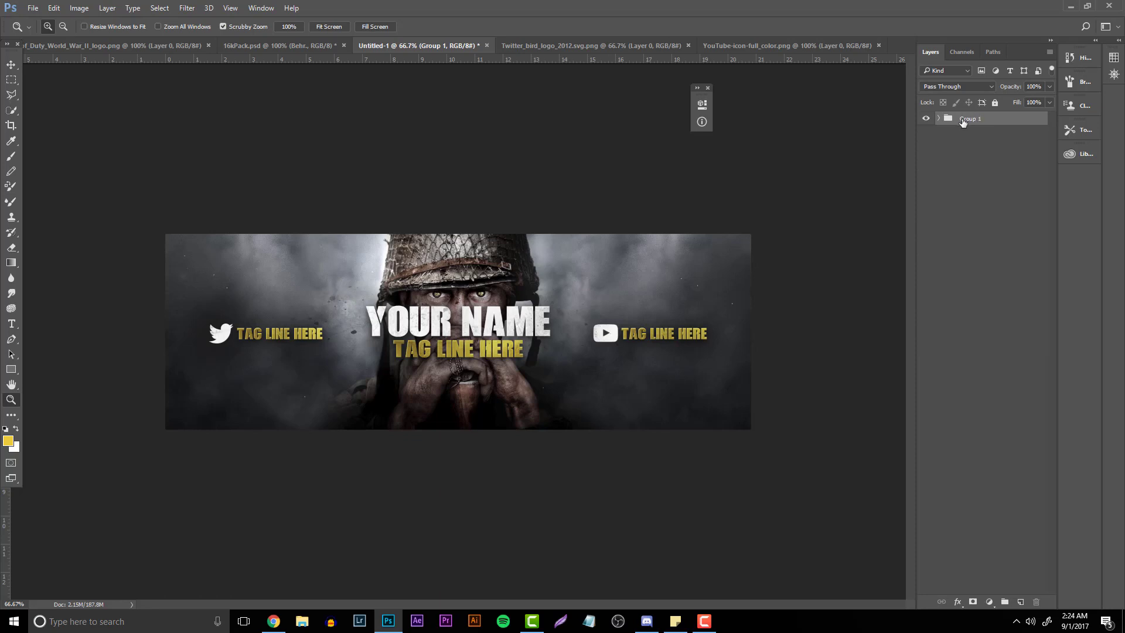
double_click(963, 120)
text(Final)
key(Return)
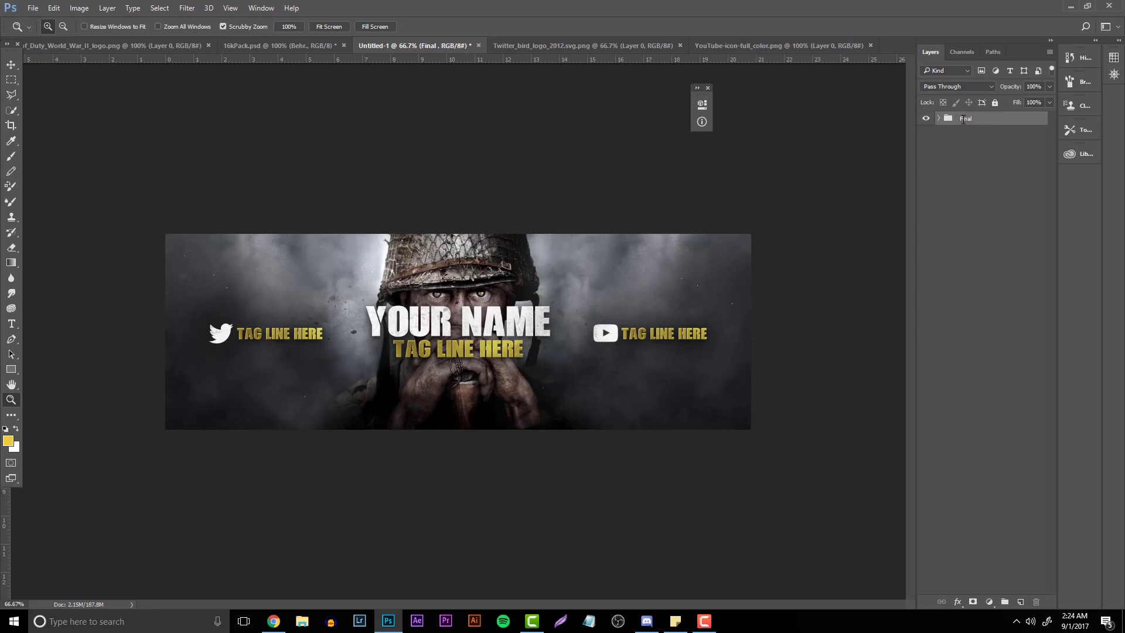
Duplicate the Final group and merge the copy into a single layer
key(ctrl+j)
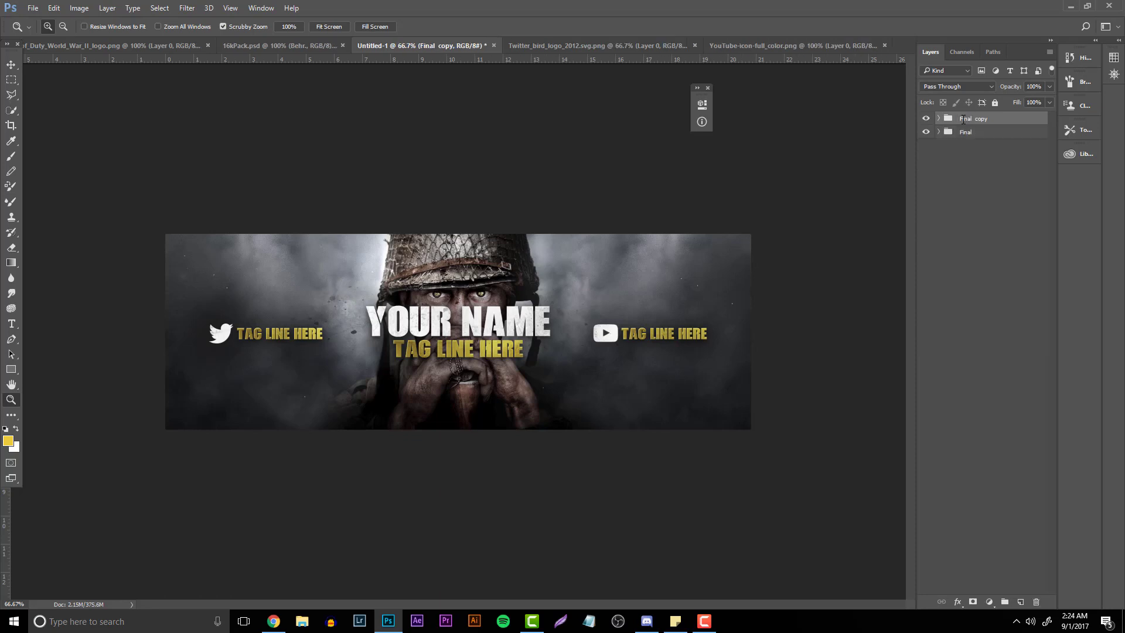
key(ctrl+e)
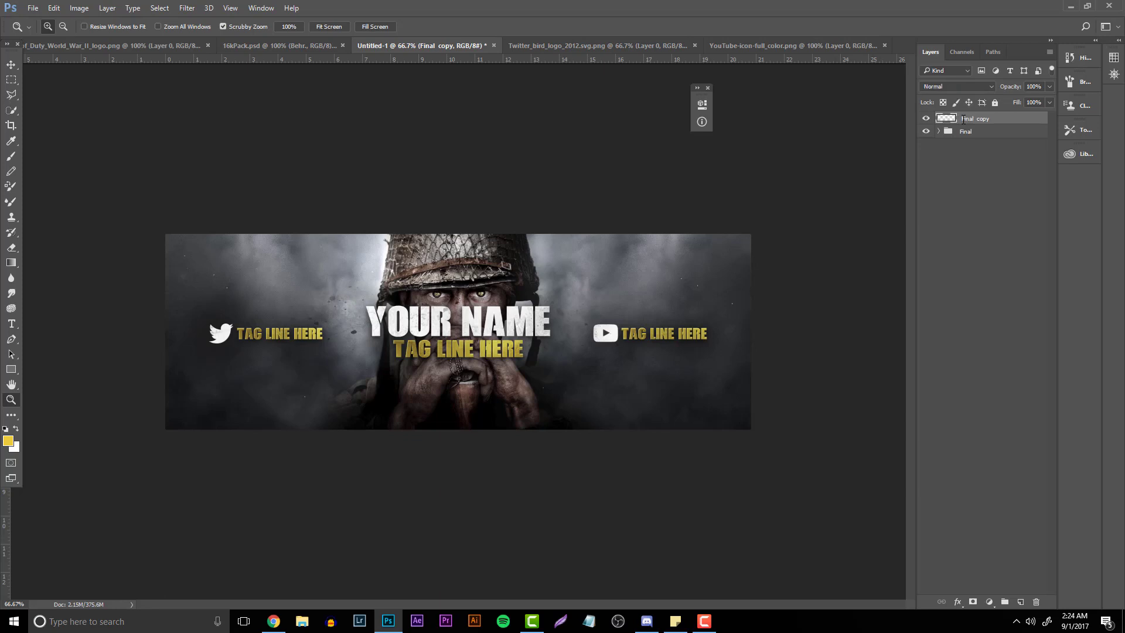
Duplicate the merged banner layer and apply a Gaussian Blur with a 1.3-pixel radius to the upper copy
key(ctrl+j)
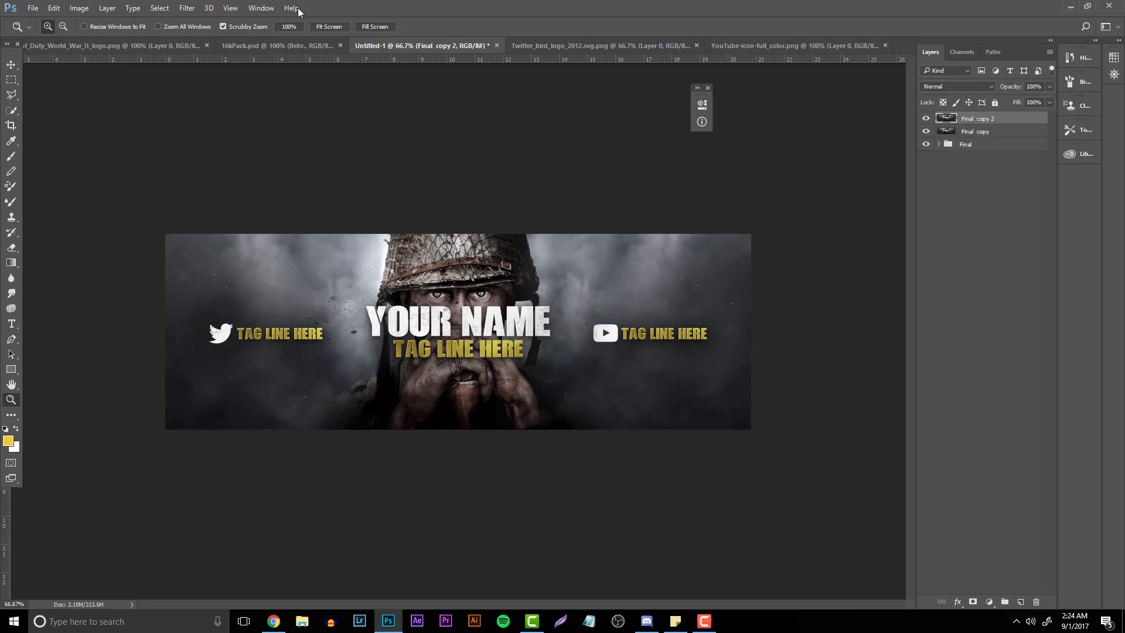
click(187, 8)
mouse_move(212, 129)
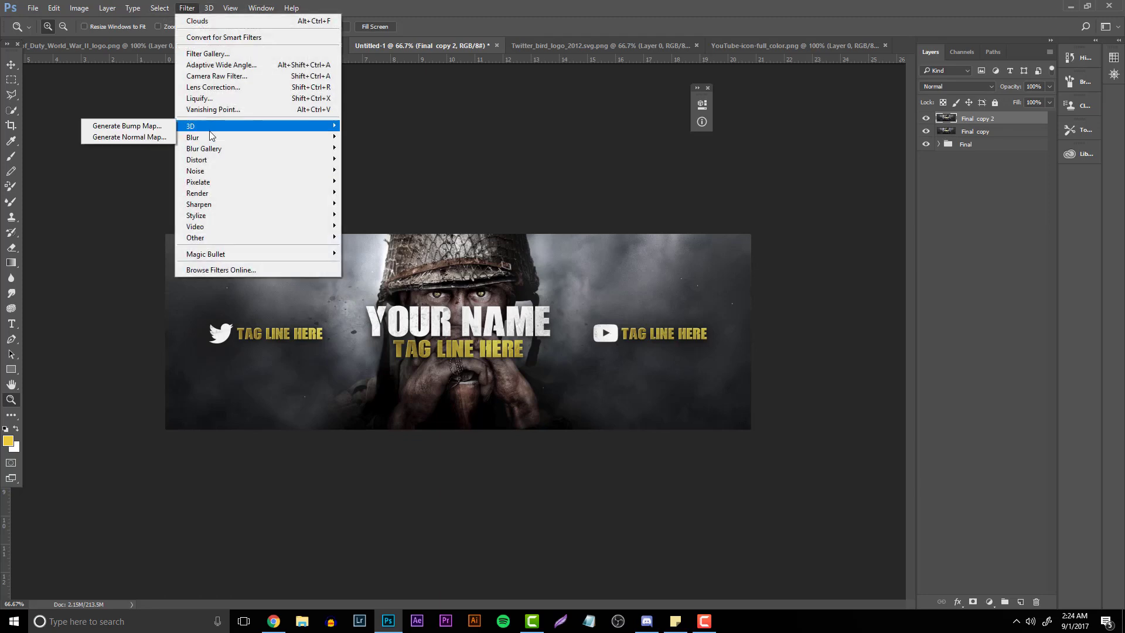
click(141, 182)
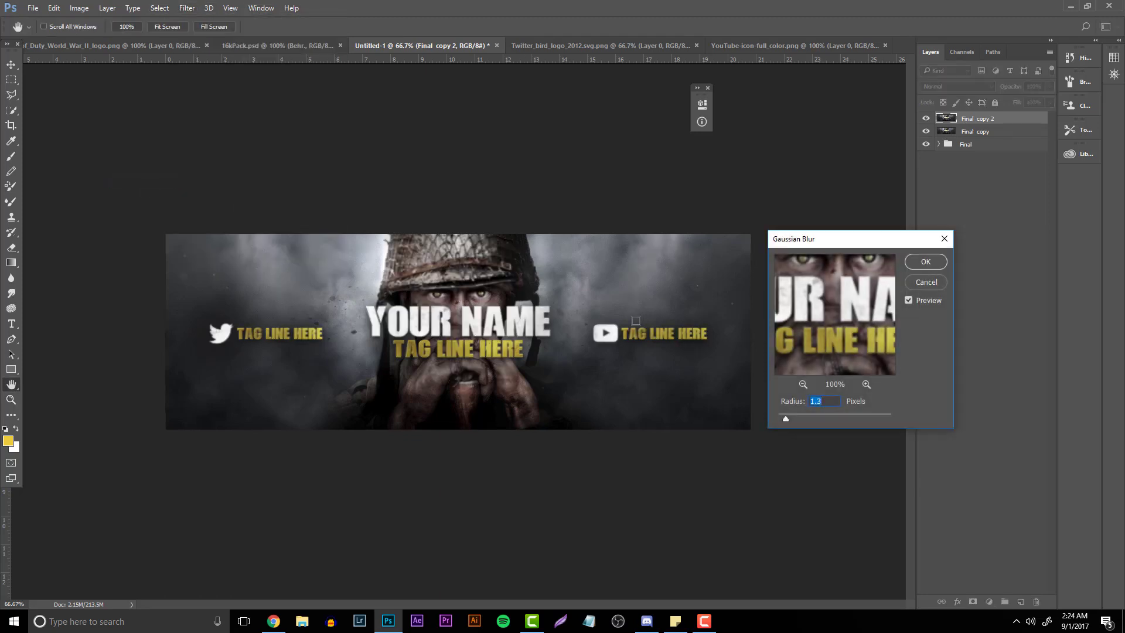
click(915, 268)
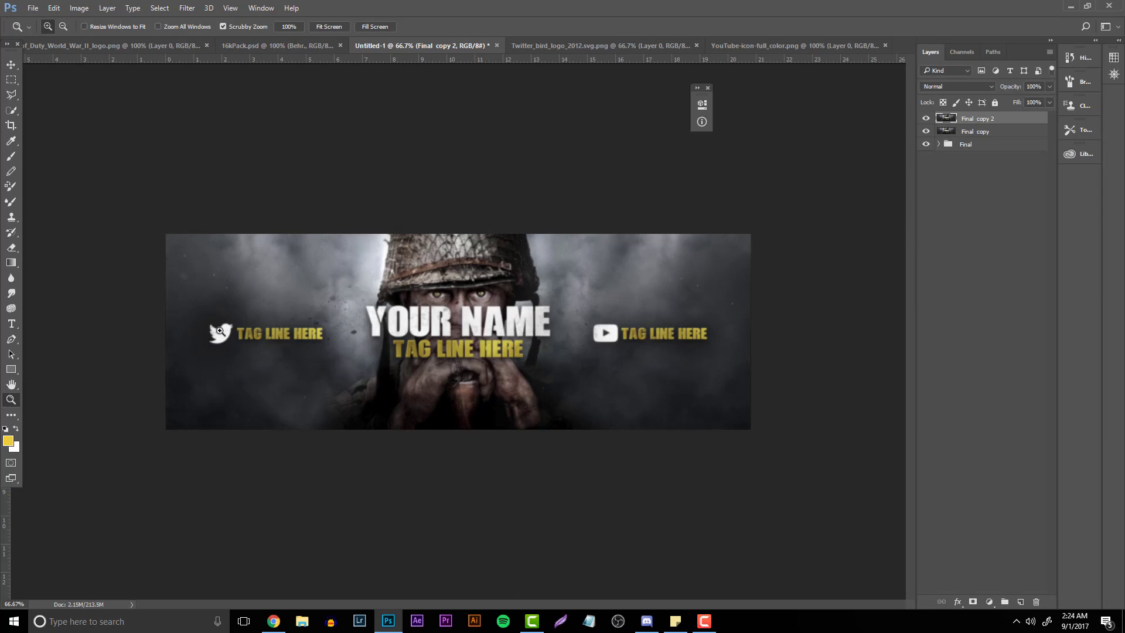
Erase the blurred layer over the soldier, name and social tag lines, and merge it with the sharp layer below
key(ctrl+1)
key(e)
mouse_move(151, 326)
mouse_down()
mouse_move(413, 319)
mouse_move(340, 364)
mouse_move(864, 332)
mouse_move(448, 293)
mouse_move(404, 264)
mouse_move(427, 415)
mouse_move(475, 377)
mouse_move(439, 293)
mouse_move(420, 447)
mouse_move(630, 363)
mouse_move(809, 375)
mouse_move(436, 285)
mouse_move(175, 351)
mouse_move(25, 238)
mouse_move(321, 333)
mouse_up()
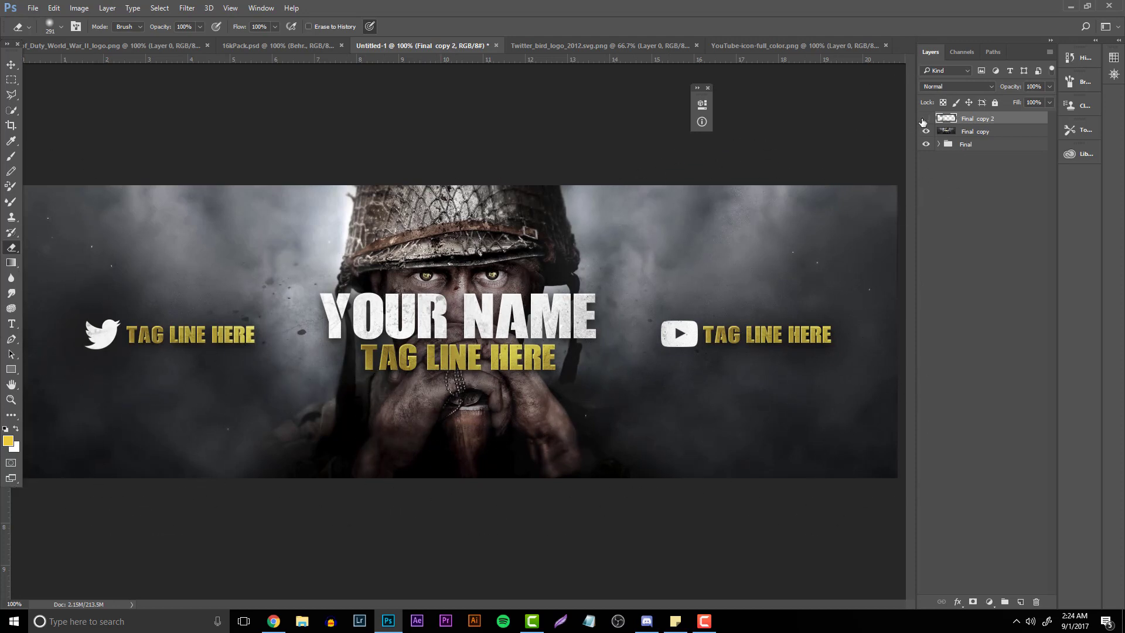
shift+click(977, 135)
key(ctrl+e)
Duplicate the merged layer and apply the Add Noise filter to the upper copy
key(ctrl+j)
click(187, 8)
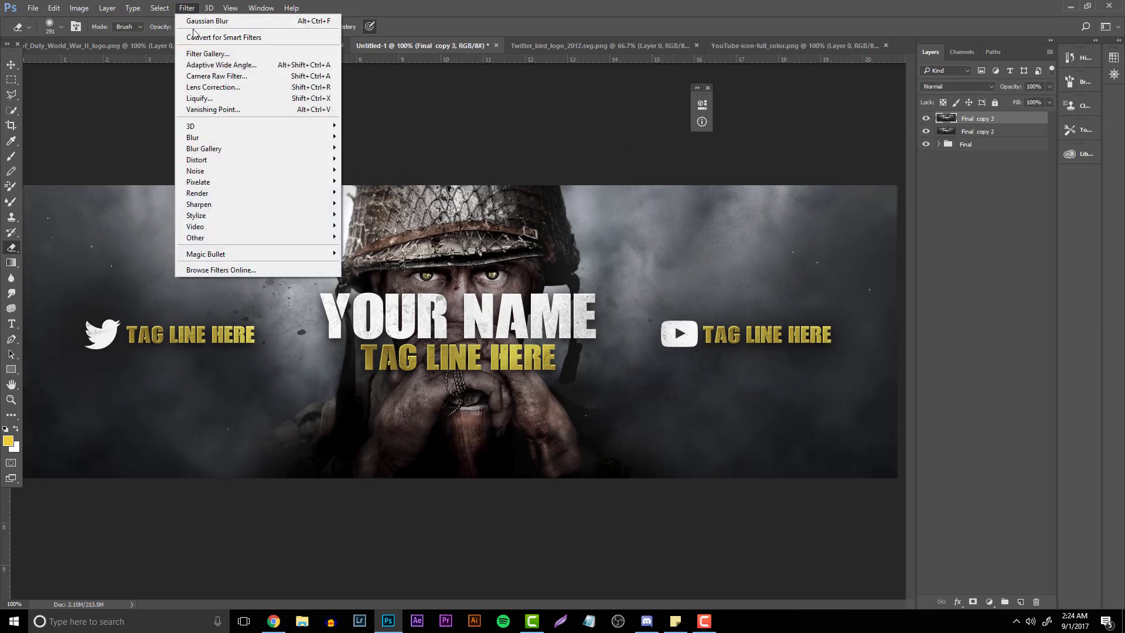
mouse_move(202, 171)
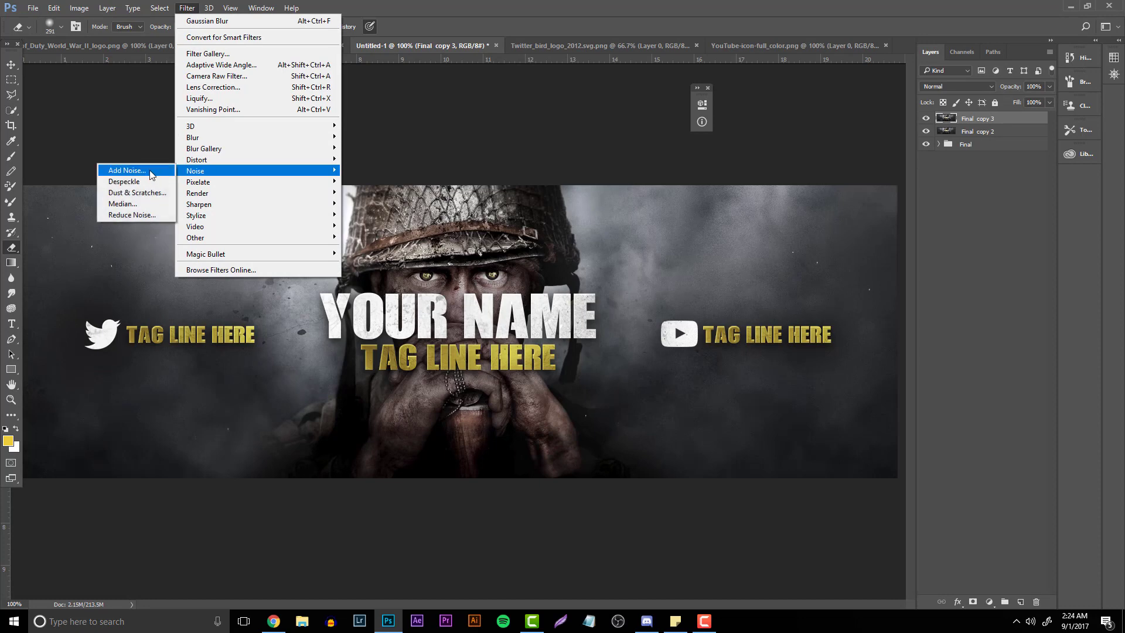
click(135, 171)
click(626, 142)
Erase the noise over the soldier, texts and most of the background, and merge the layer with the one below
key(e)
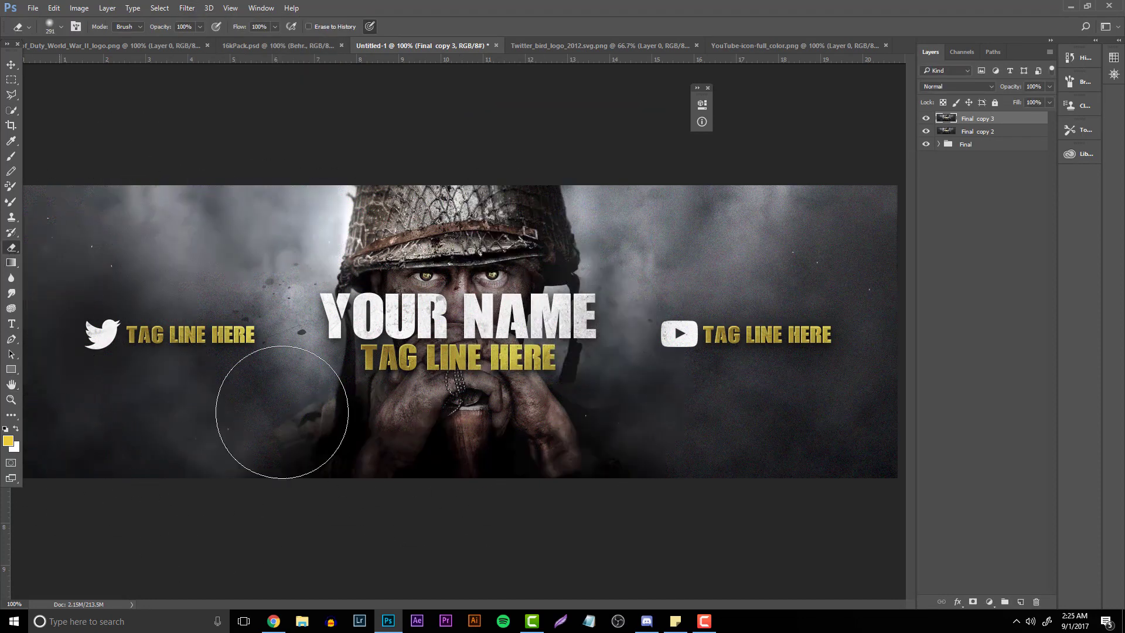
mouse_move(687, 358)
mouse_down()
mouse_move(423, 260)
mouse_move(856, 170)
mouse_up()
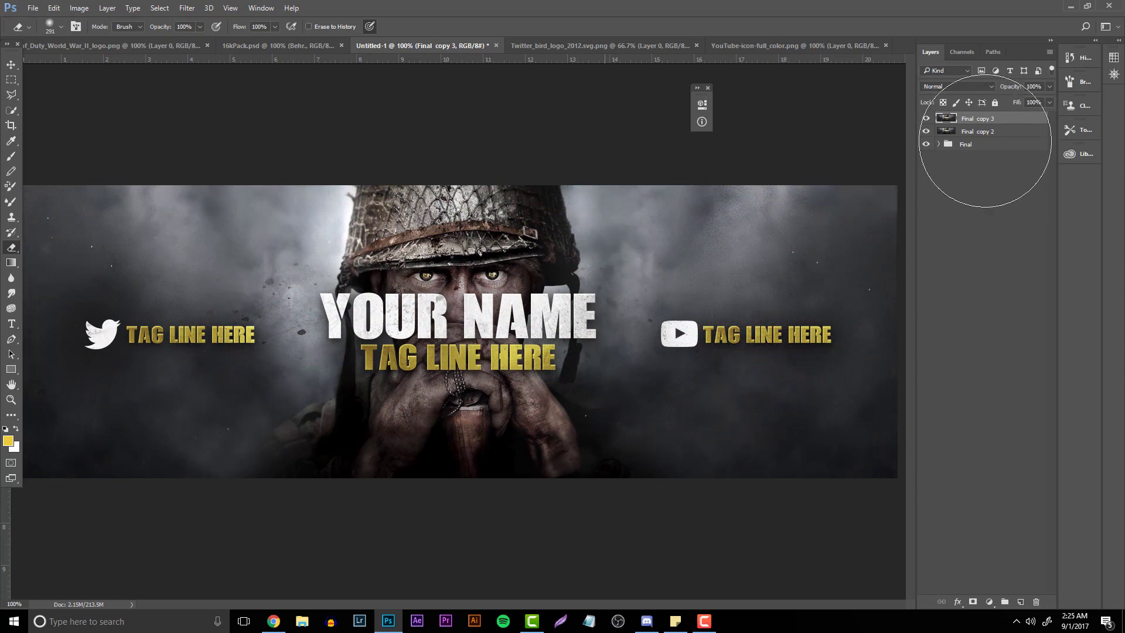
shift+click(964, 132)
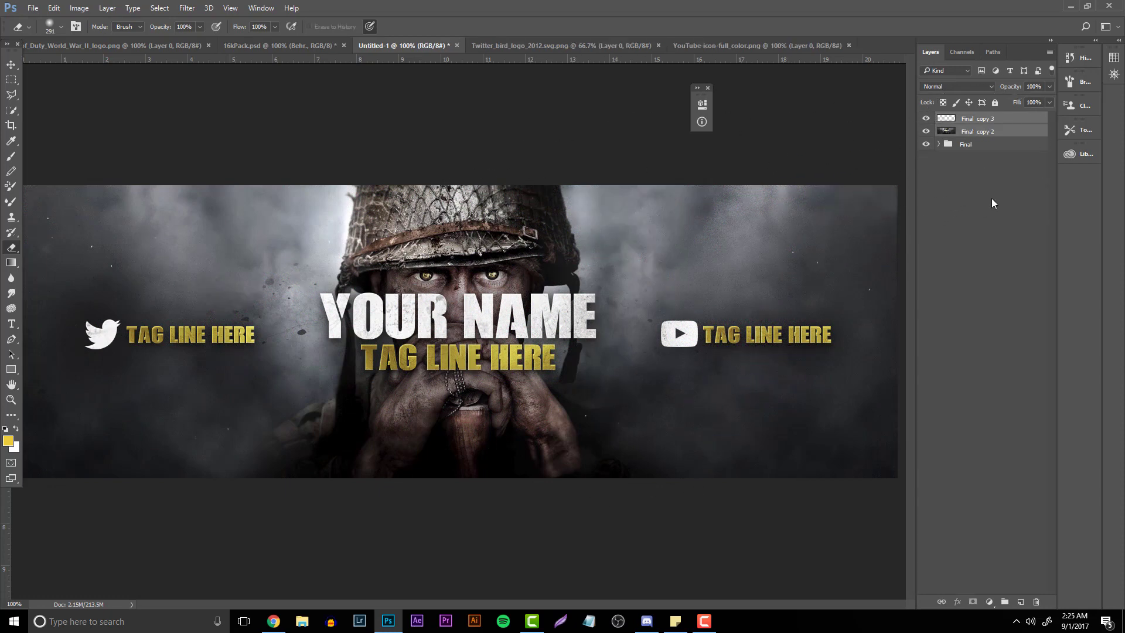
key(ctrl+e)
Duplicate the merged banner layer without applying another filter to it
key(ctrl+j)
click(187, 12)
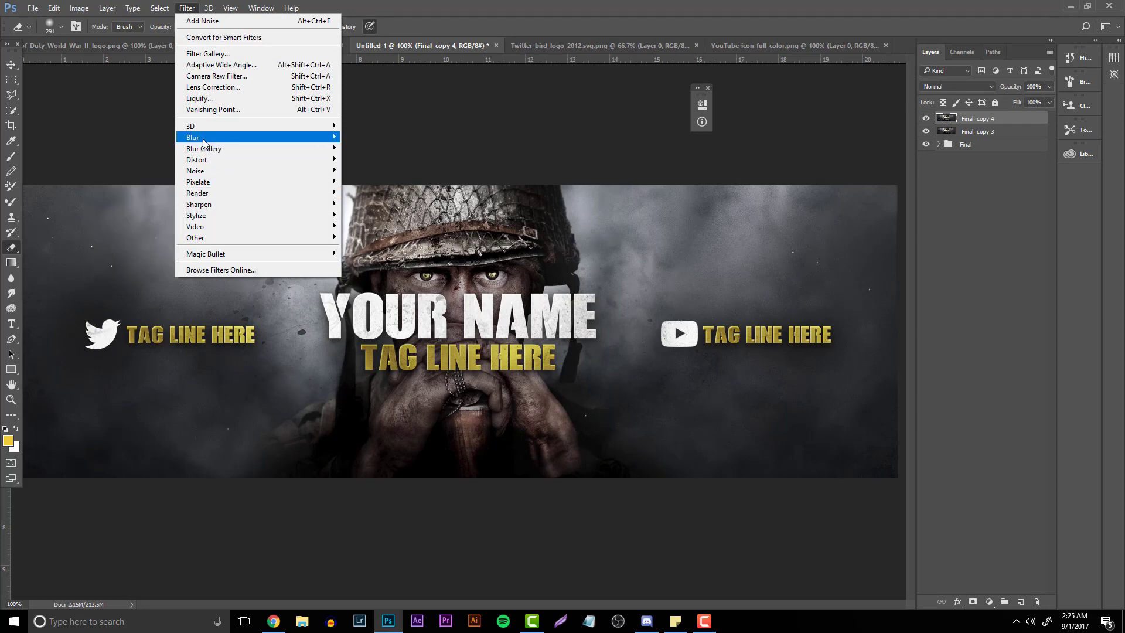
mouse_move(203, 139)
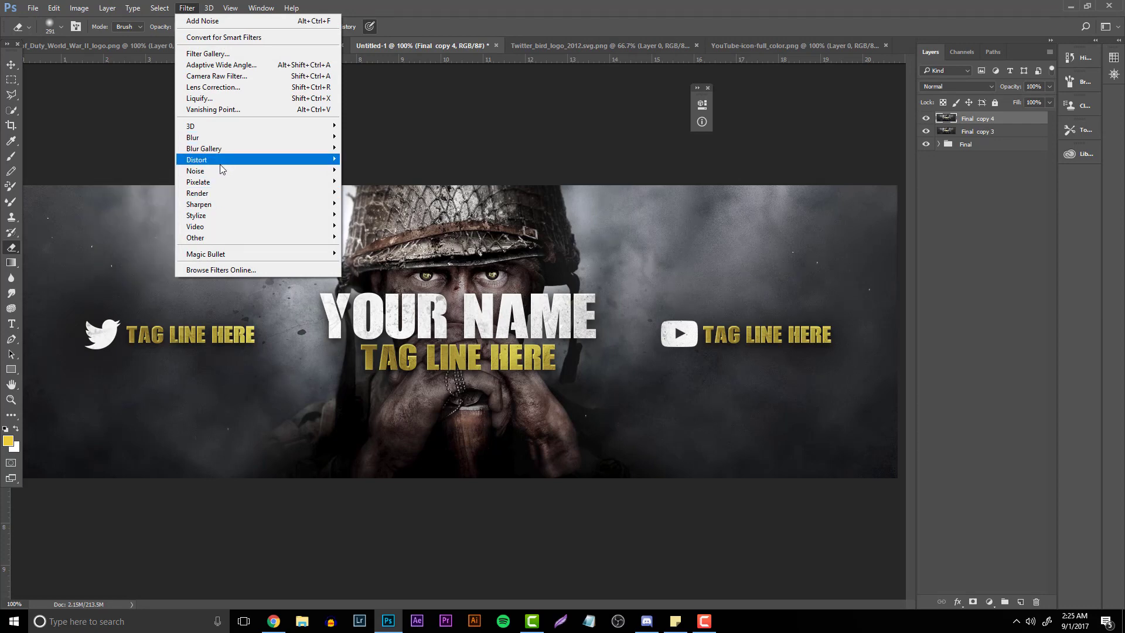
click(1034, 381)
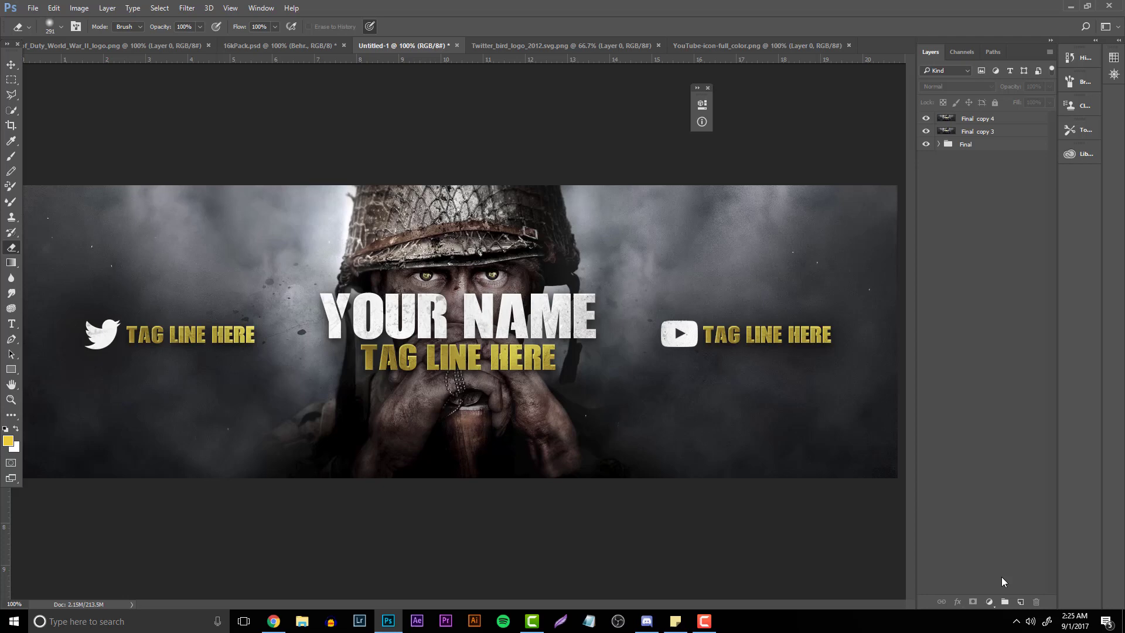
Add an empty layer above the banner copies and ready the Gradient tool with the Foreground to Transparent preset
click(1021, 602)
click(11, 399)
key(ctrl+minus)
key(ctrl+plus)
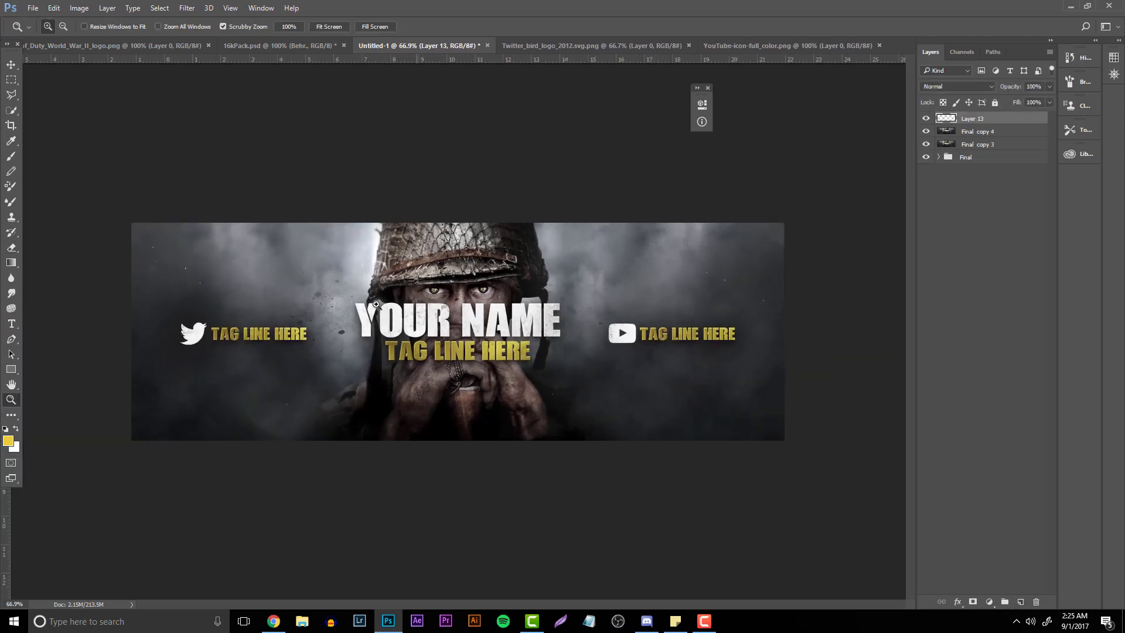
click(12, 263)
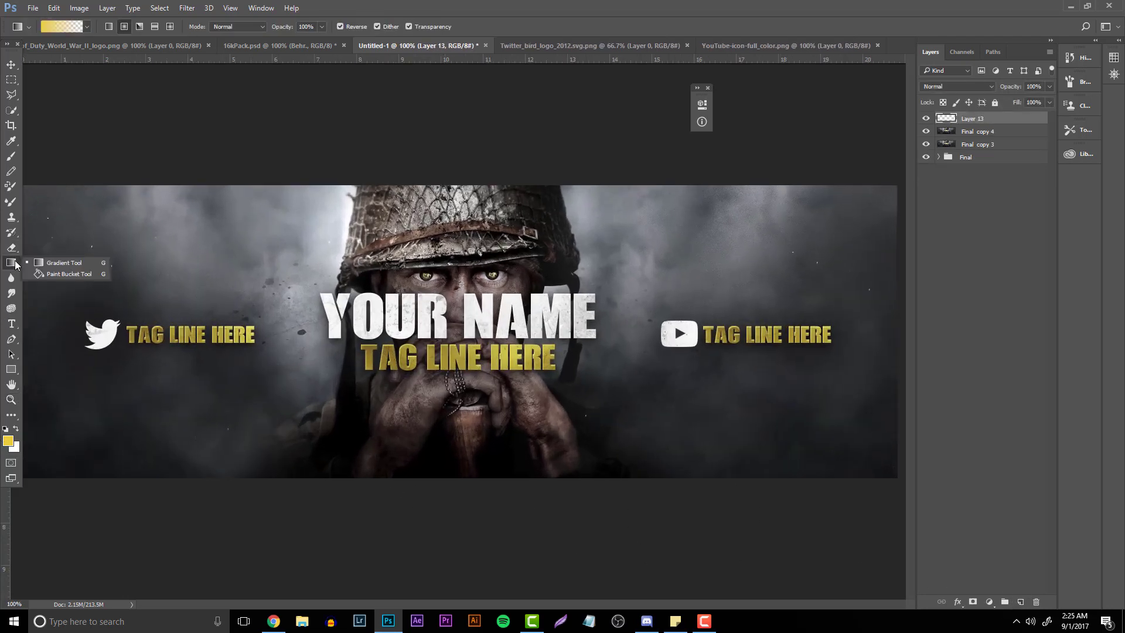
right_click(13, 265)
click(62, 262)
click(87, 26)
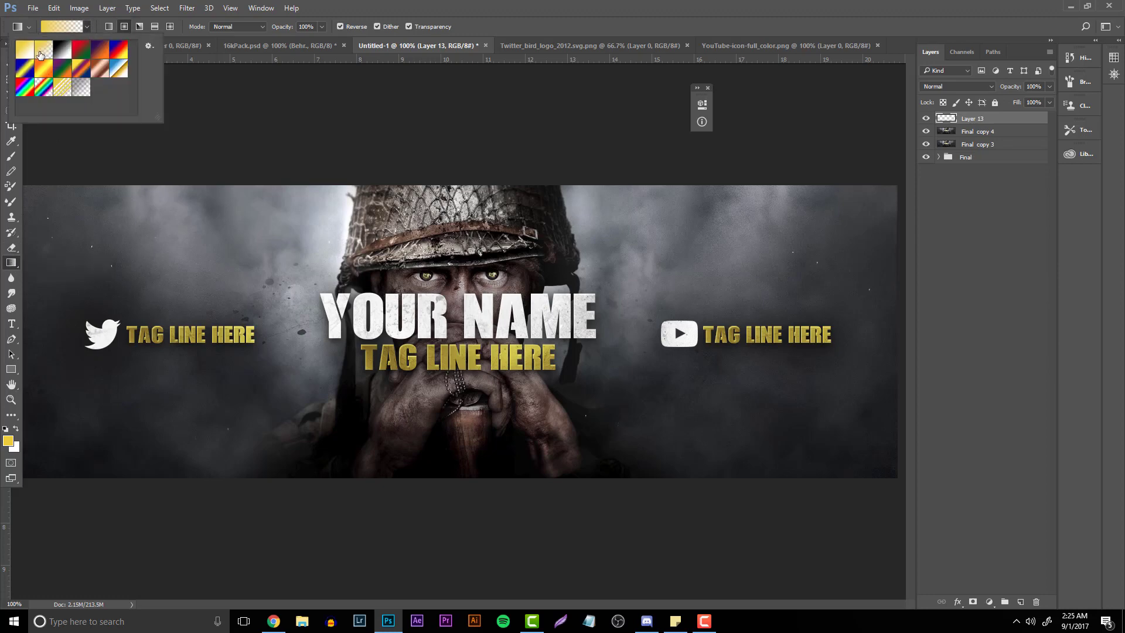
click(55, 28)
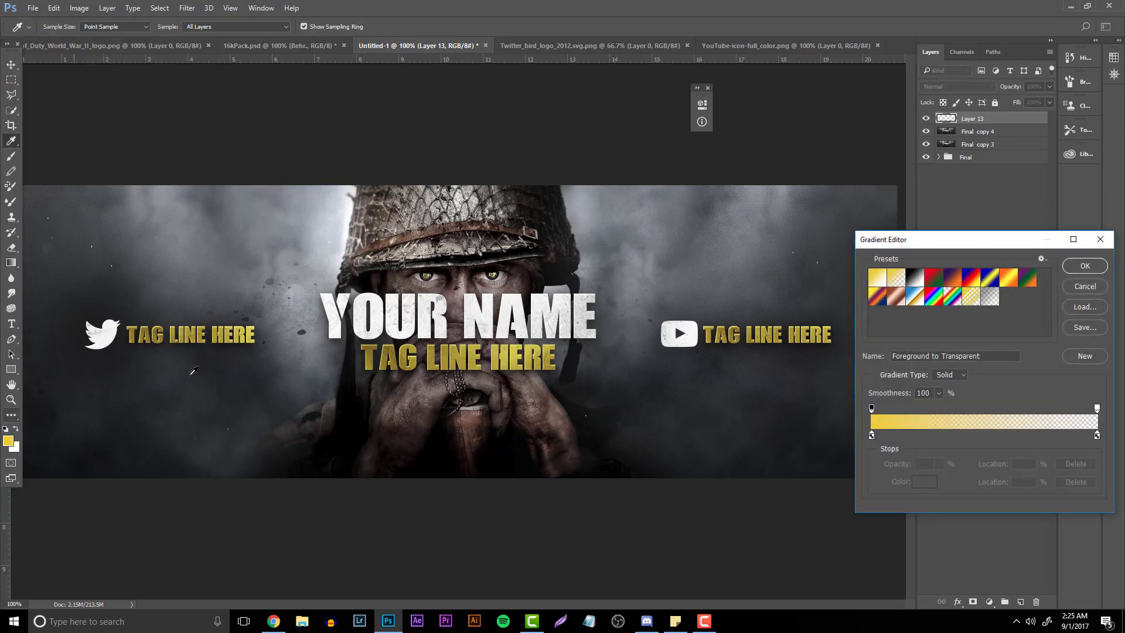
click(1077, 285)
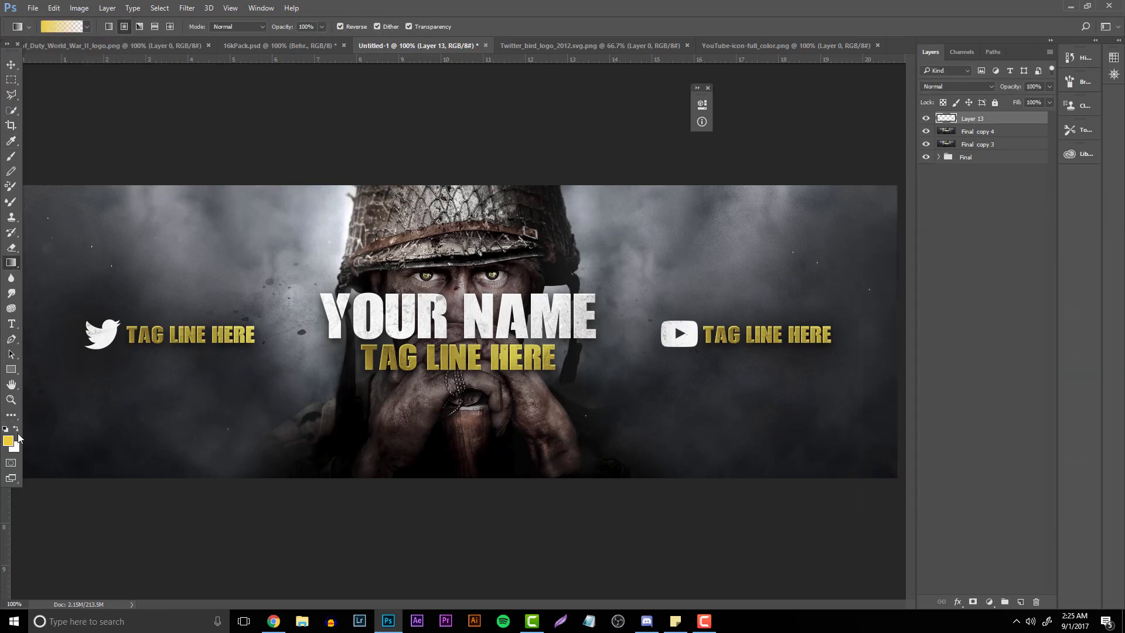
Set the foreground color to black #000000 and draw a reversed radial gradient that darkens the banner's outer areas
click(8, 442)
click(698, 447)
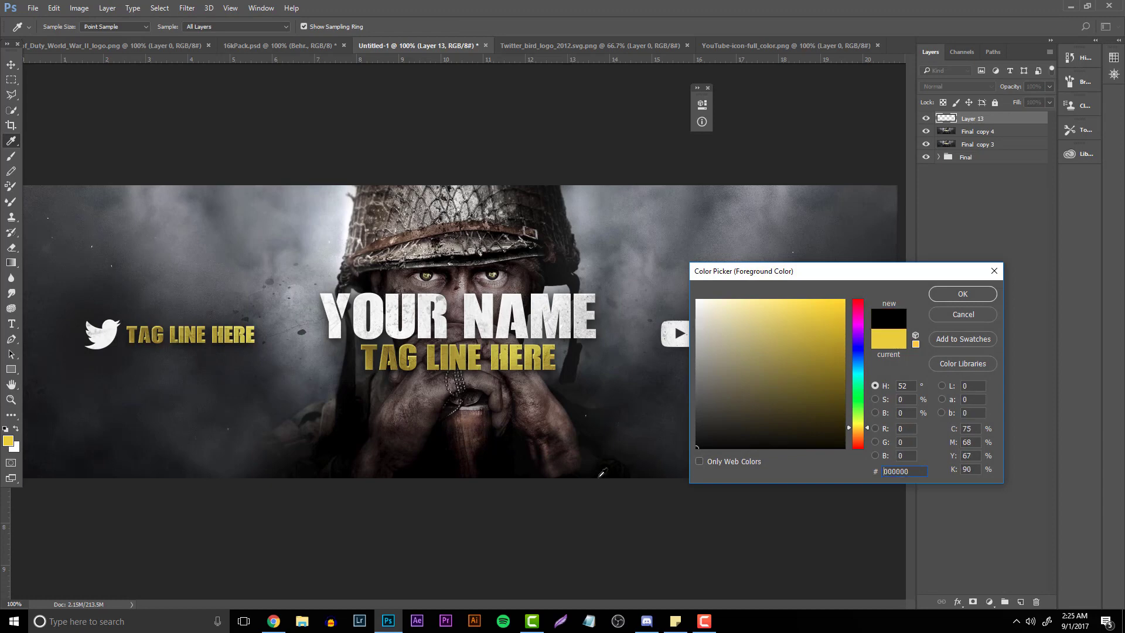
key(Return)
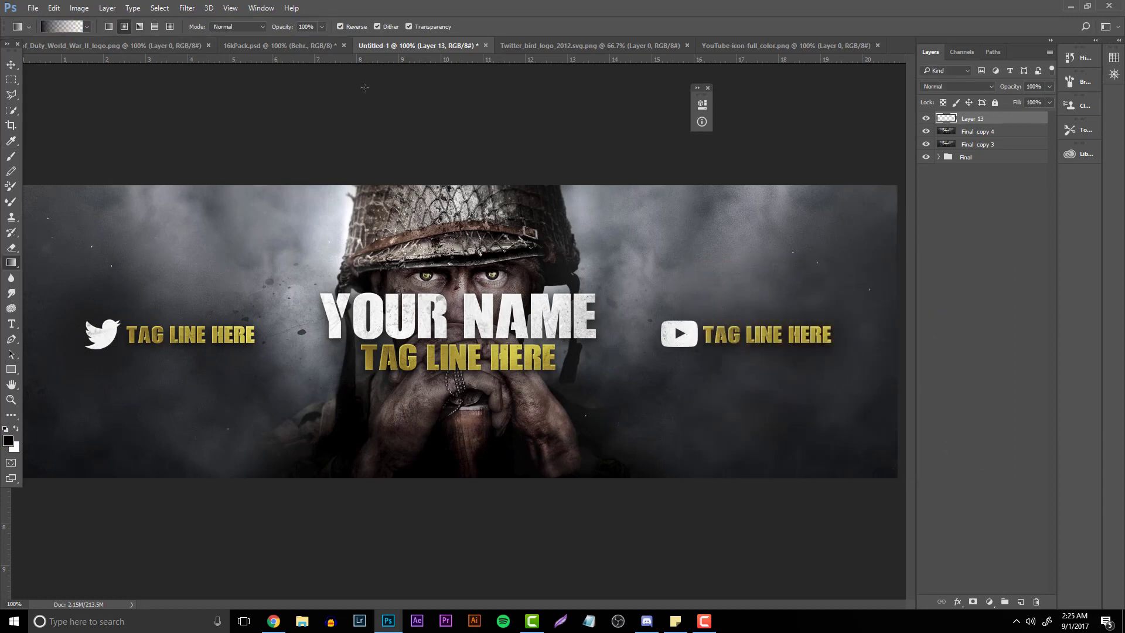
drag(591, 332, 940, 163)
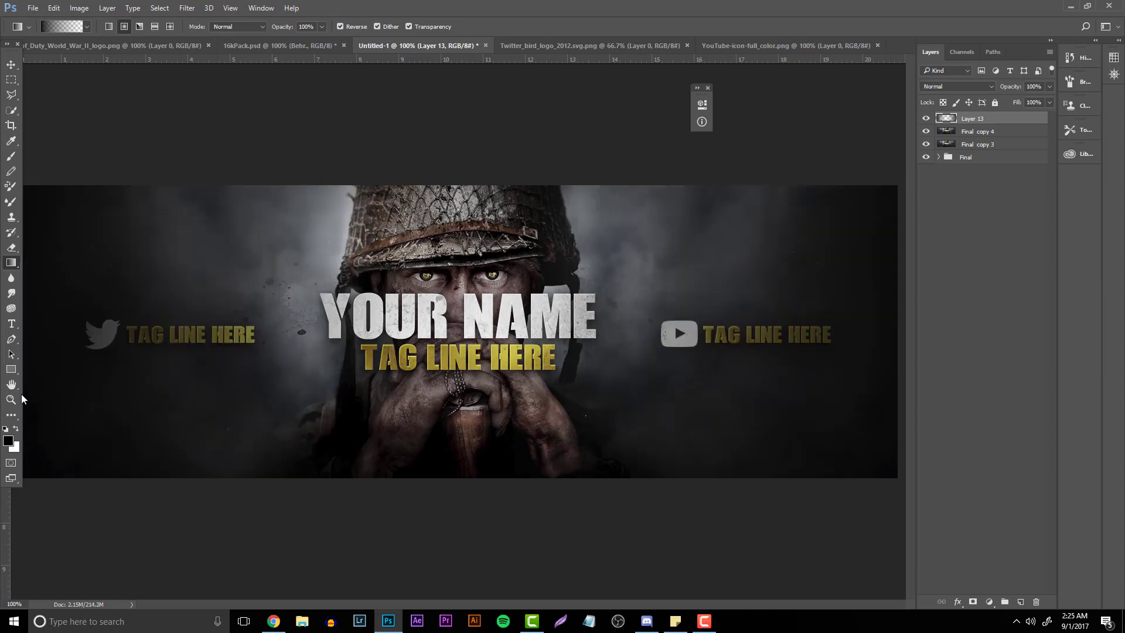
Set the black gradient layer's blend mode to Overlay, judging it against the whole banner
click(10, 399)
key(ctrl+minus)
key(ctrl+minus)
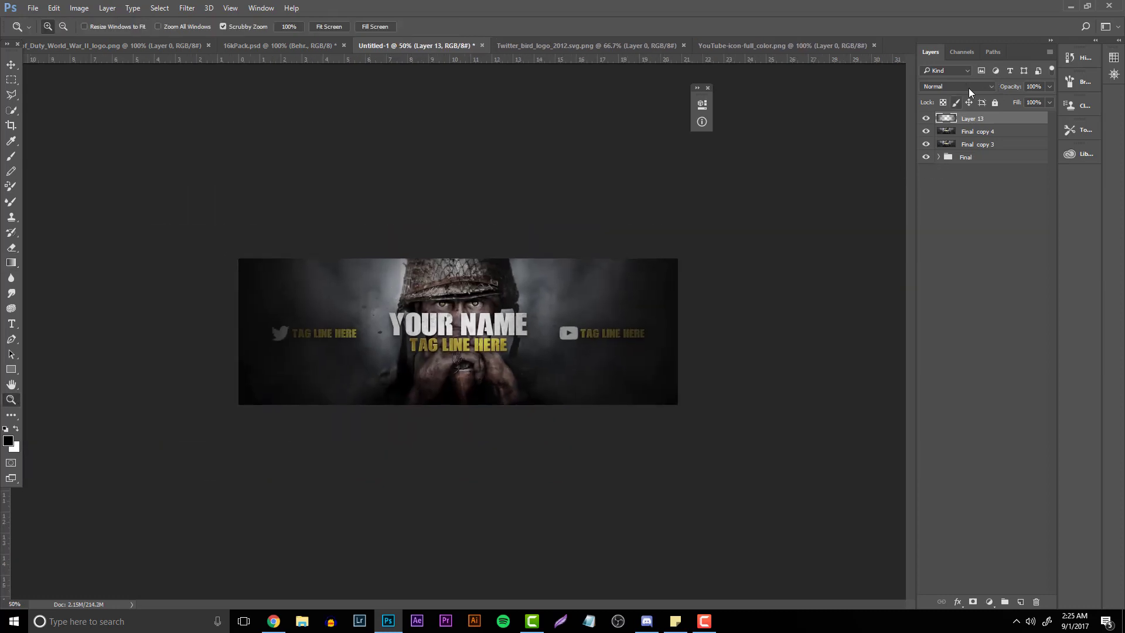
click(969, 88)
click(961, 211)
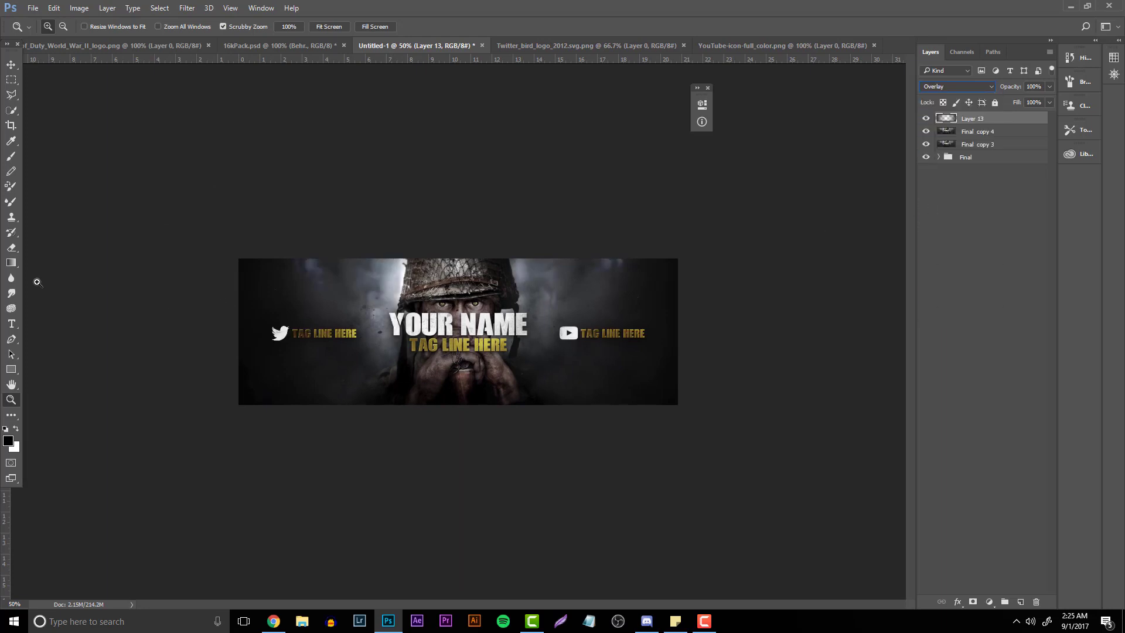
Enlarge the soft eraser and erase the dark vignette over the social tag lines and background, keeping it at the banner's edges
click(10, 248)
click(61, 26)
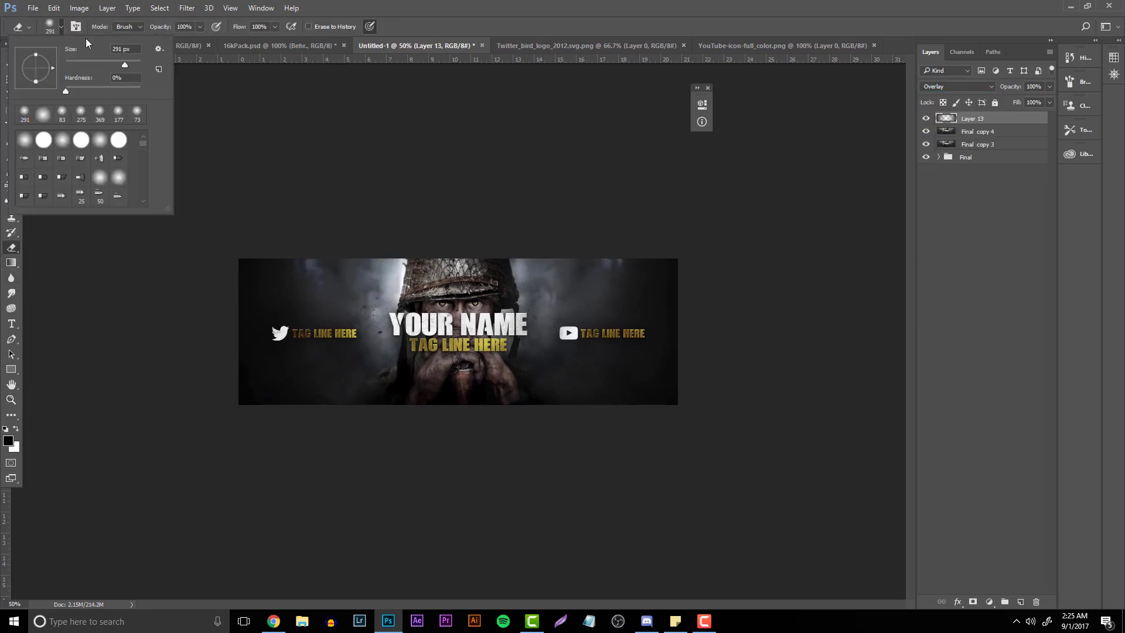
drag(127, 65, 128, 66)
click(276, 282)
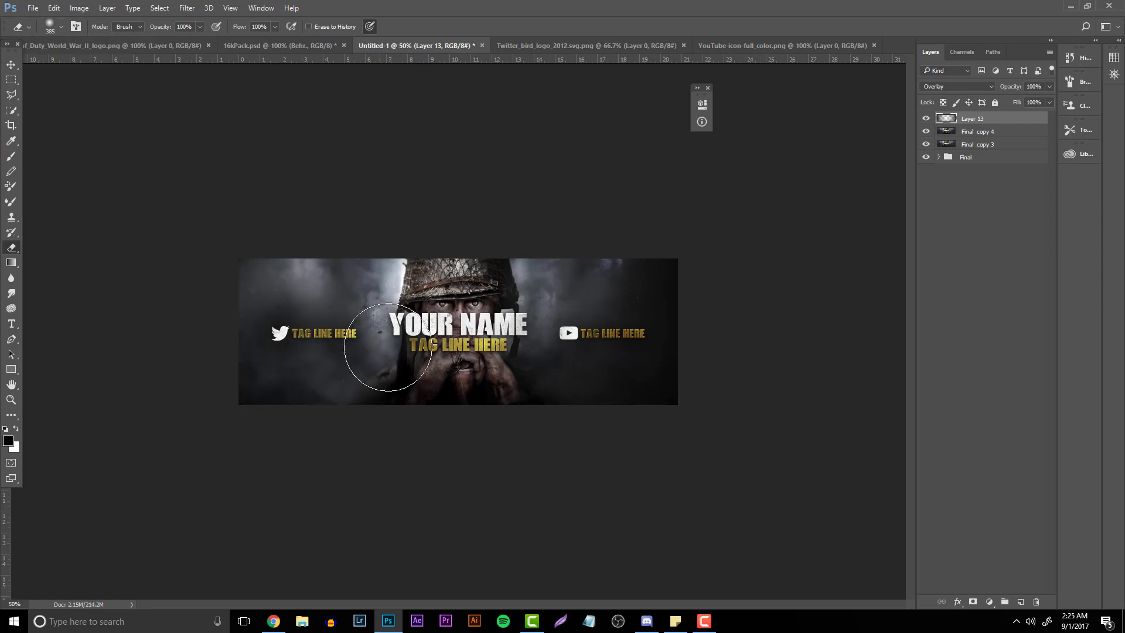
mouse_move(494, 309)
mouse_down()
mouse_move(623, 325)
mouse_move(635, 289)
mouse_move(703, 389)
mouse_up()
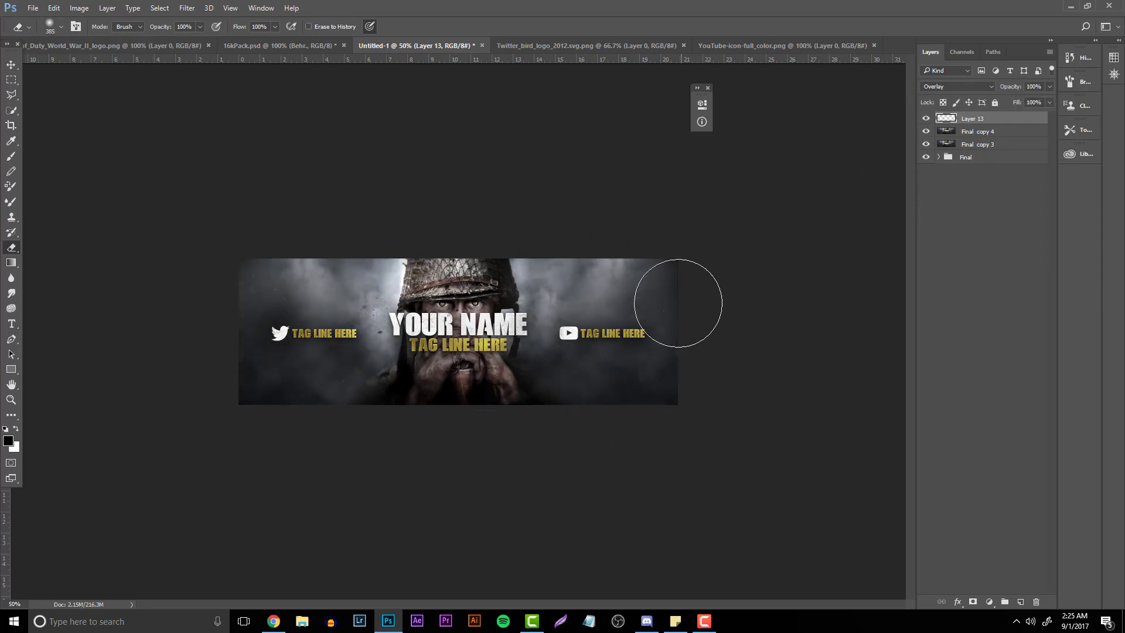
click(11, 385)
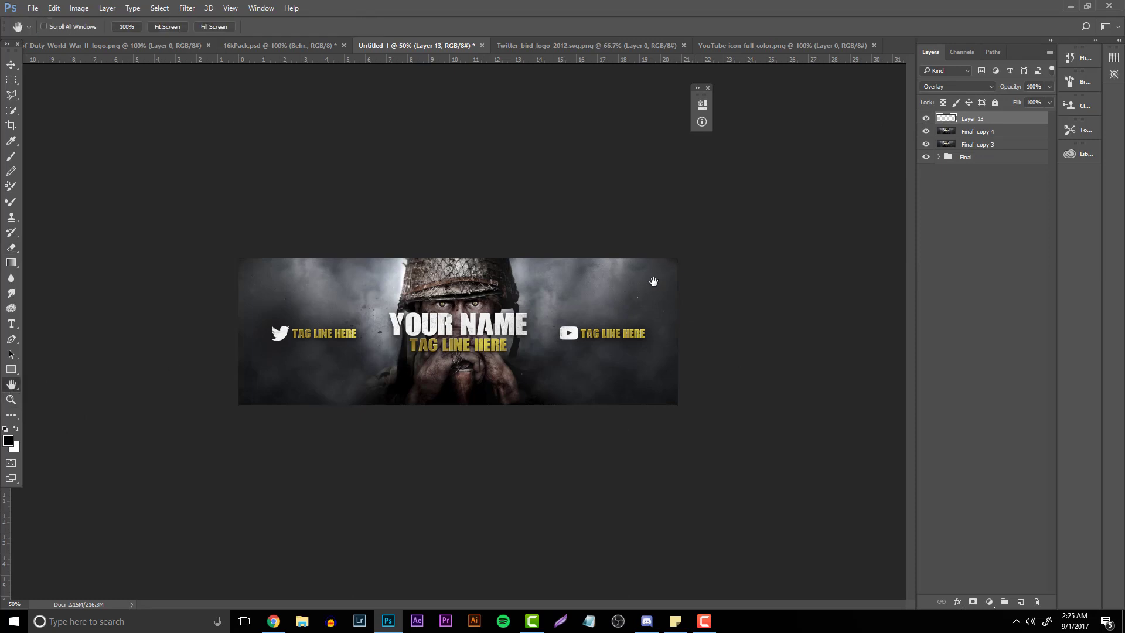
key(z)
click(171, 334)
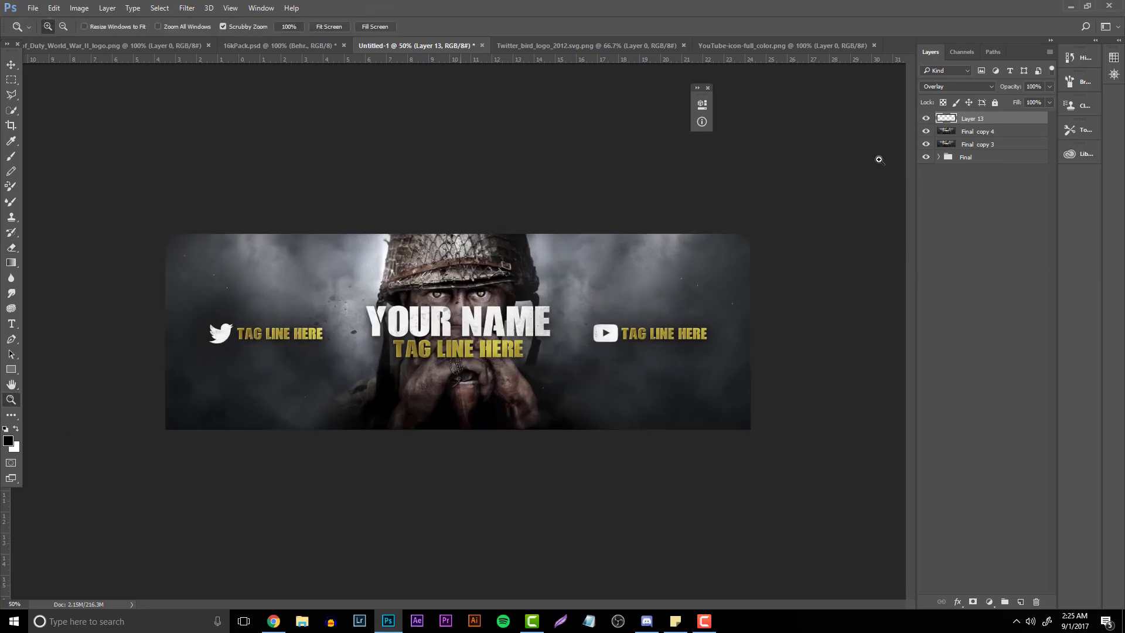
Merge the Overlay vignette layer with the two flattened banner copies and duplicate the merged layer
click(993, 143)
key(Delete)
key(ctrl+j)
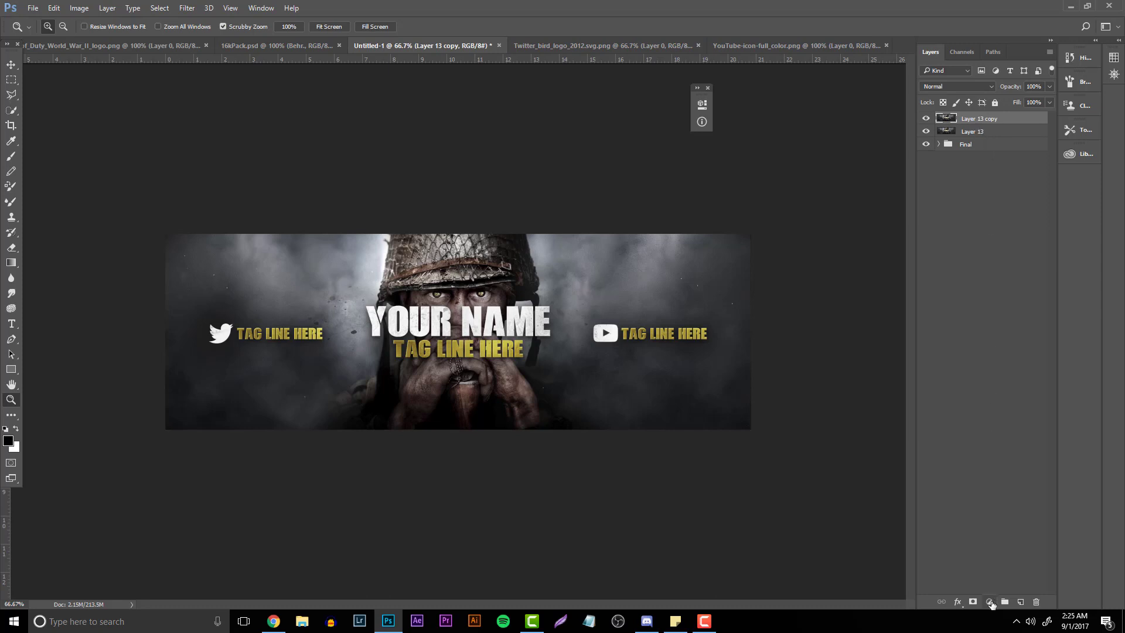
Add an Exposure adjustment layer above the merged banner with gamma correction 0.95 and exposure 0.00
click(990, 602)
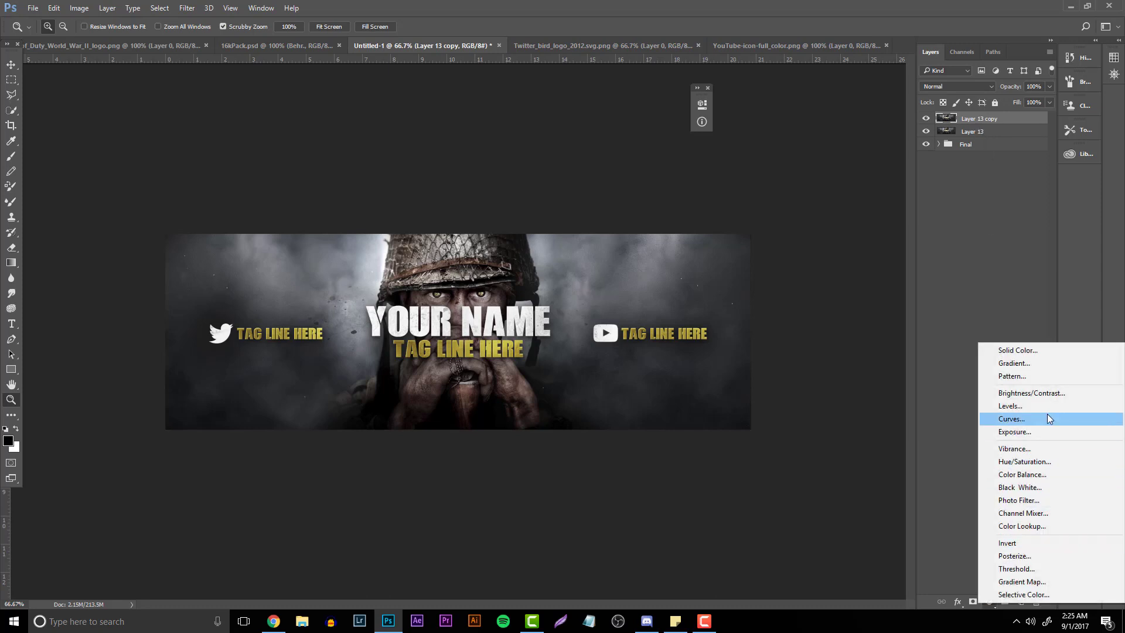
click(1032, 431)
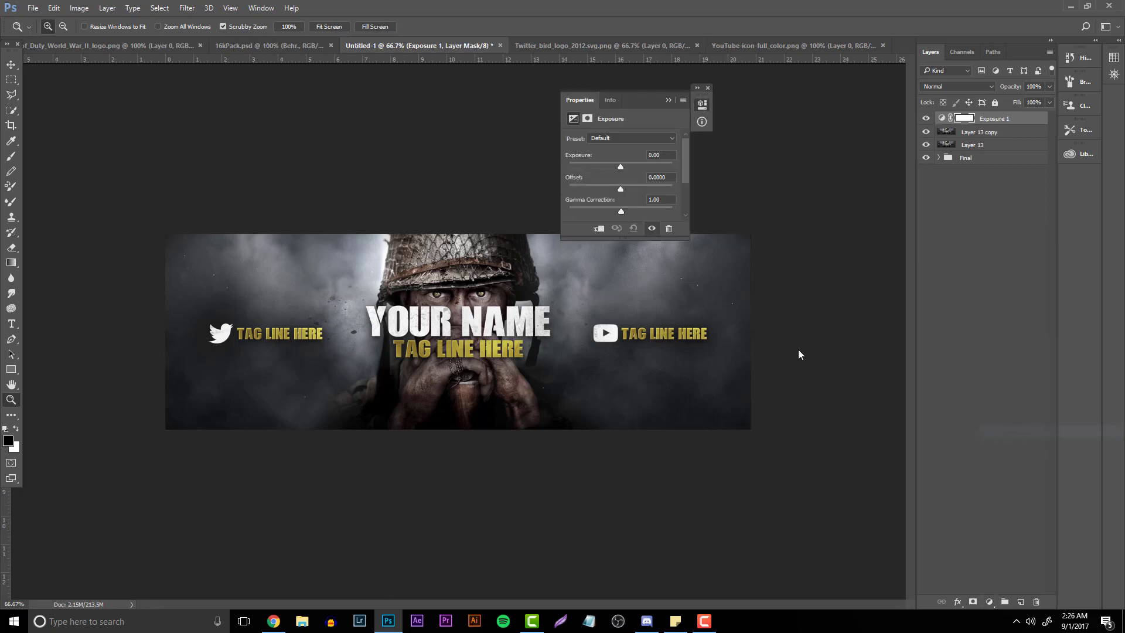
drag(626, 167, 623, 168)
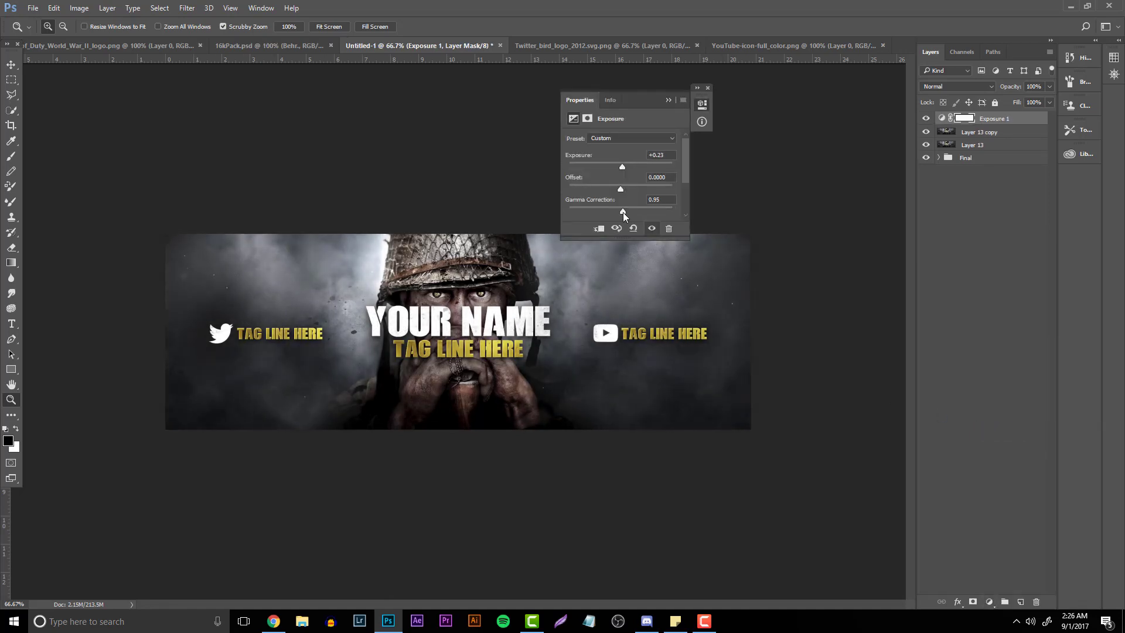
click(622, 169)
Add a Brightness/Contrast adjustment layer on top of the stack and set its contrast to 14
click(989, 601)
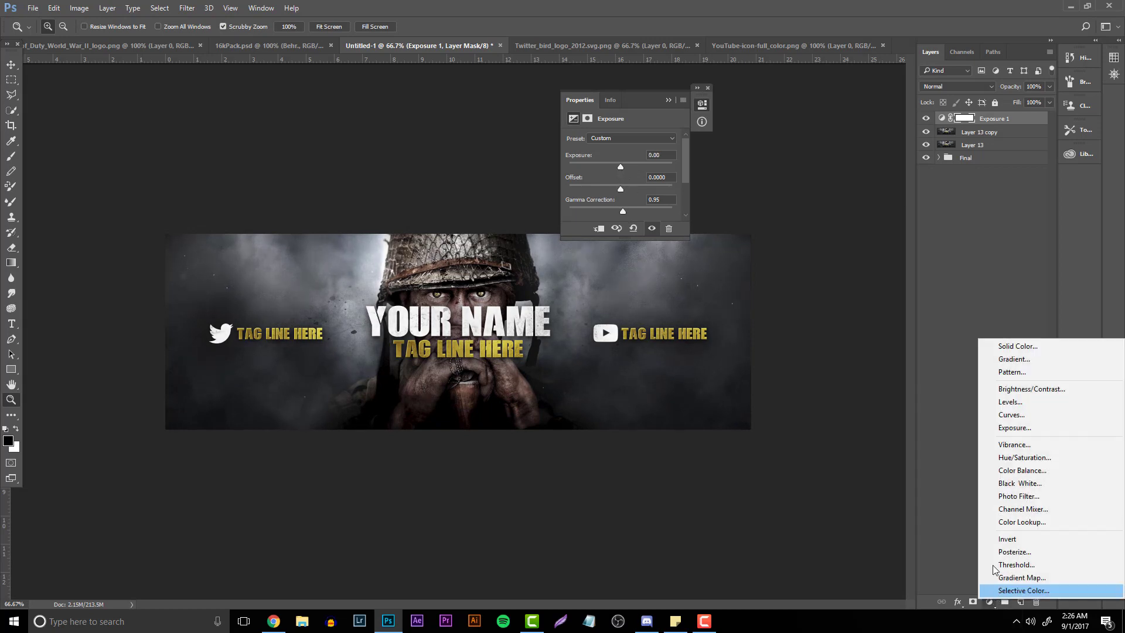
click(1027, 389)
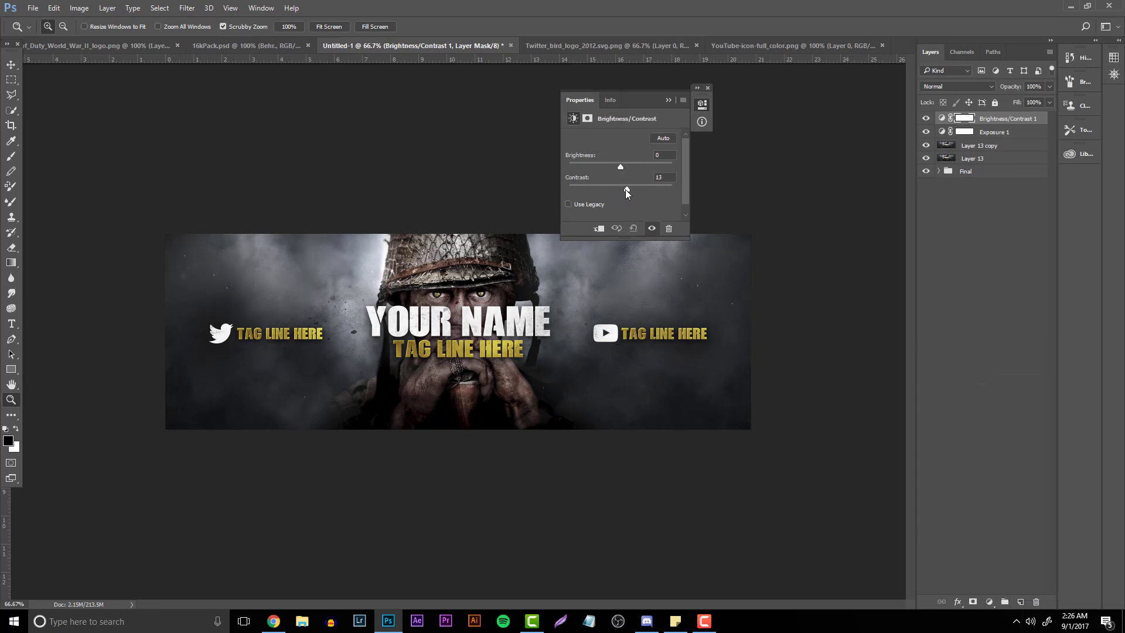
drag(626, 189, 628, 189)
click(372, 321)
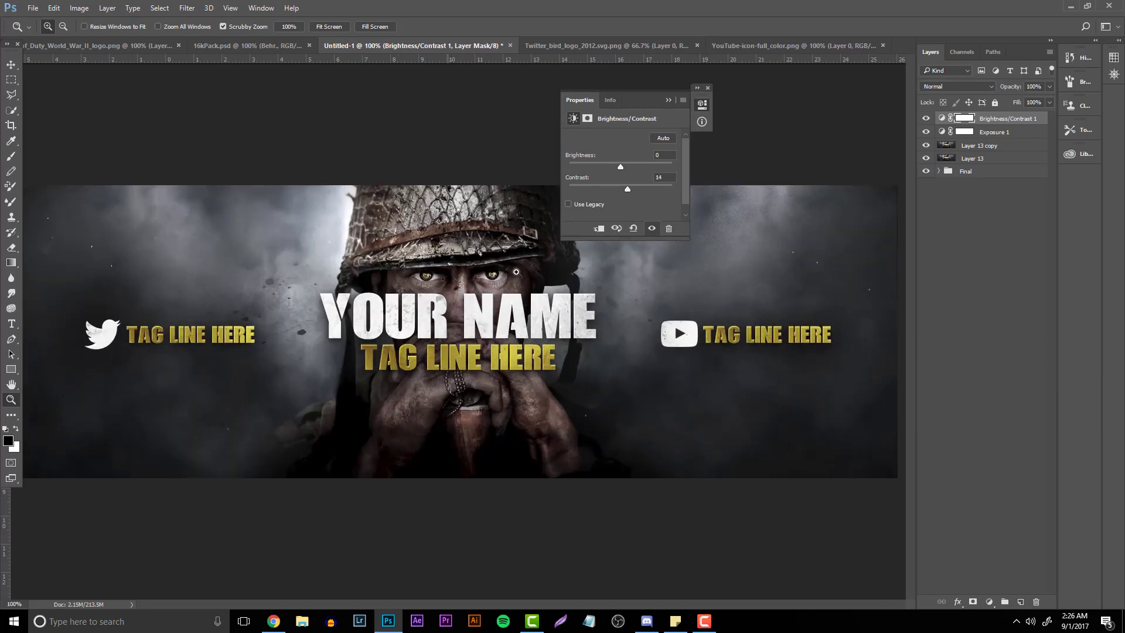
Group the two adjustment layers with the merged banner layers and name the group Use
shift+click(989, 158)
key(ctrl+g)
double_click(975, 122)
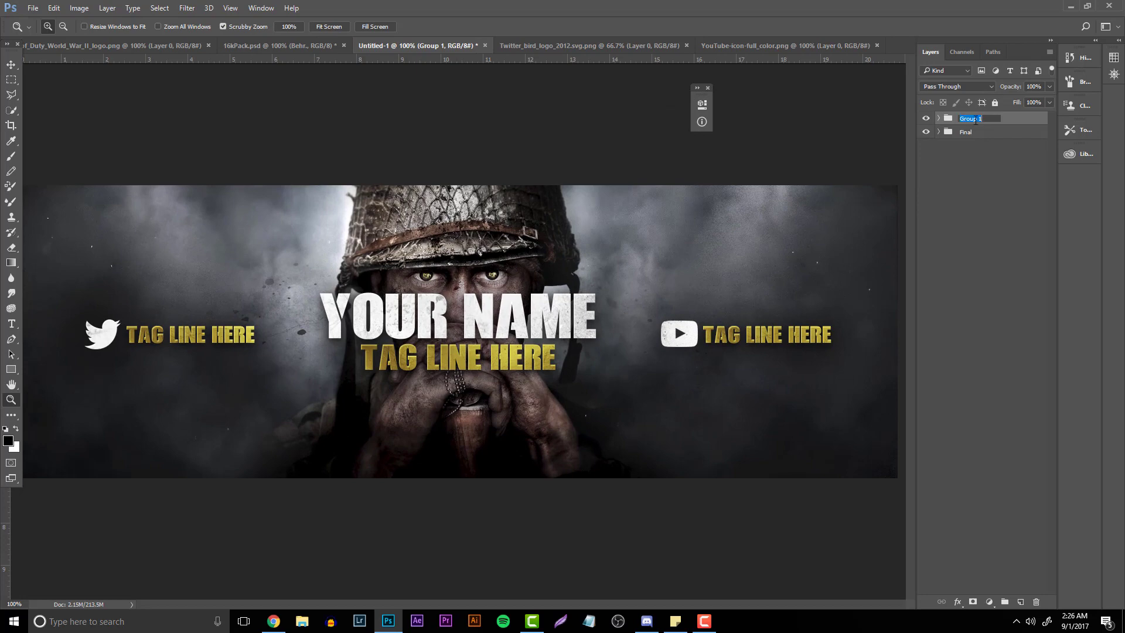
text(Use)
key(Return)
scroll(406, 284, down, 5)
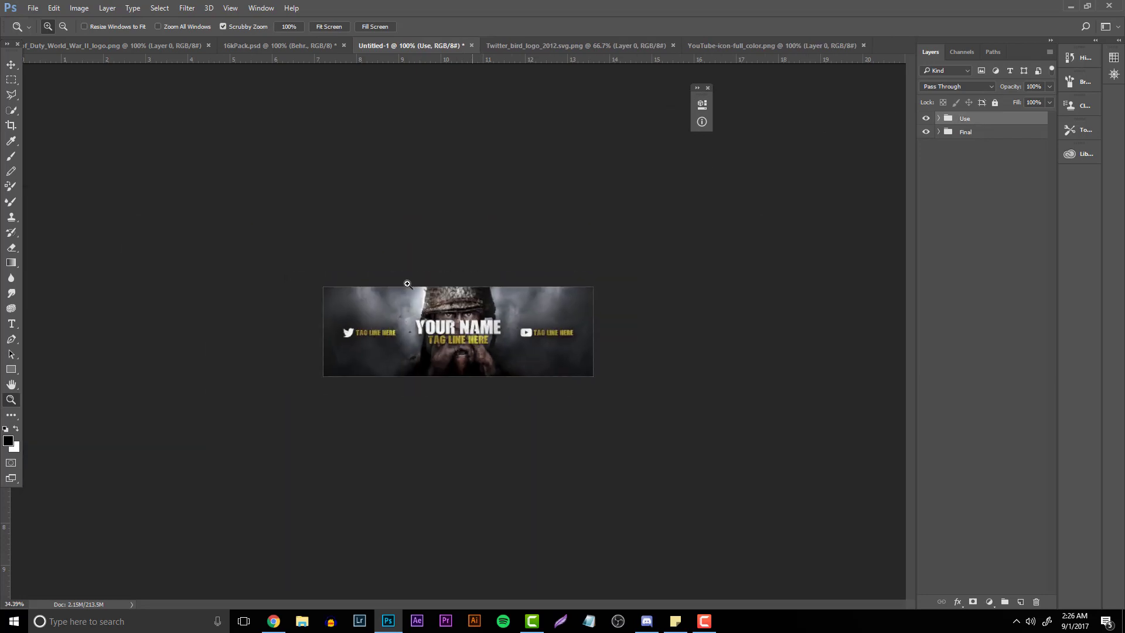
scroll(405, 283, up, 5)
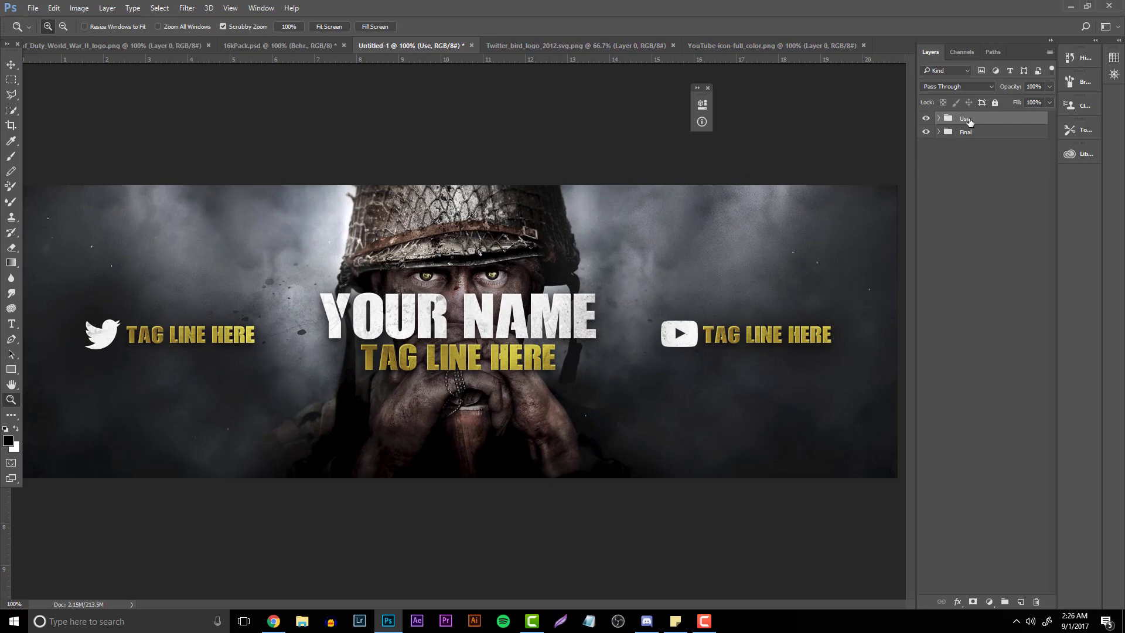
Set out to export the banner through Save for Web as PNG-24, browse This PC for a save location, and cancel the export
click(33, 8)
mouse_move(164, 176)
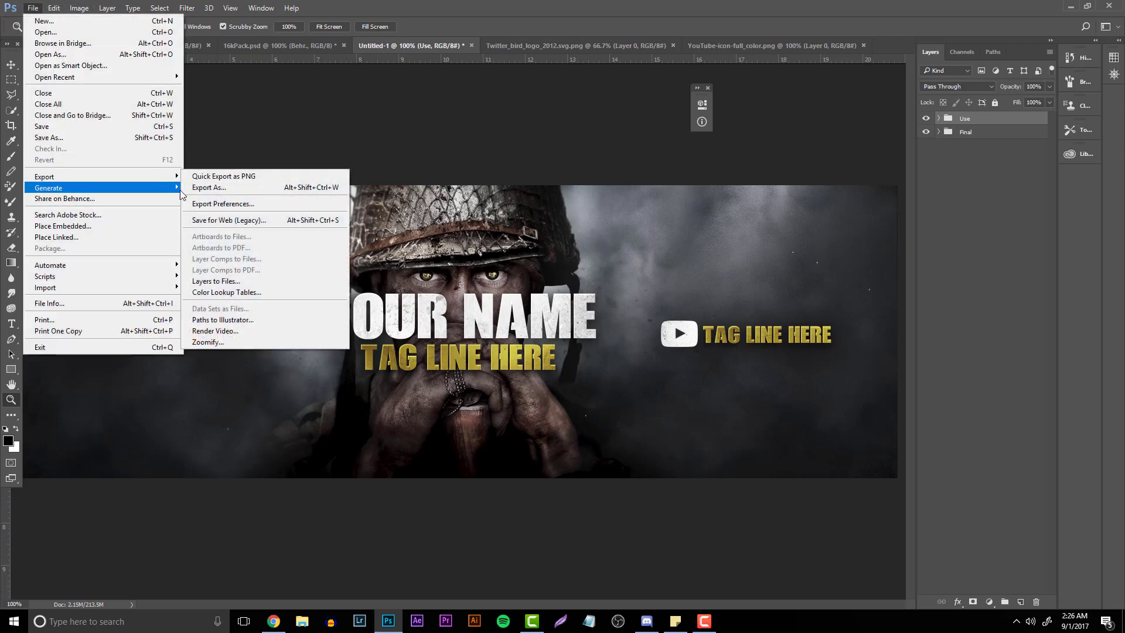
click(233, 220)
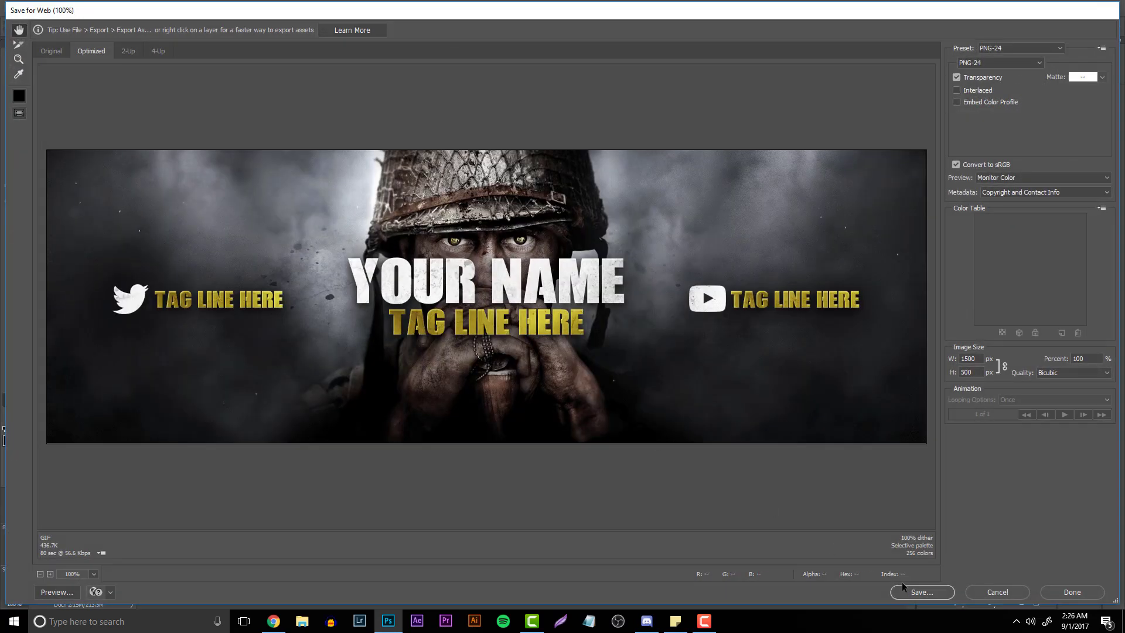
click(920, 592)
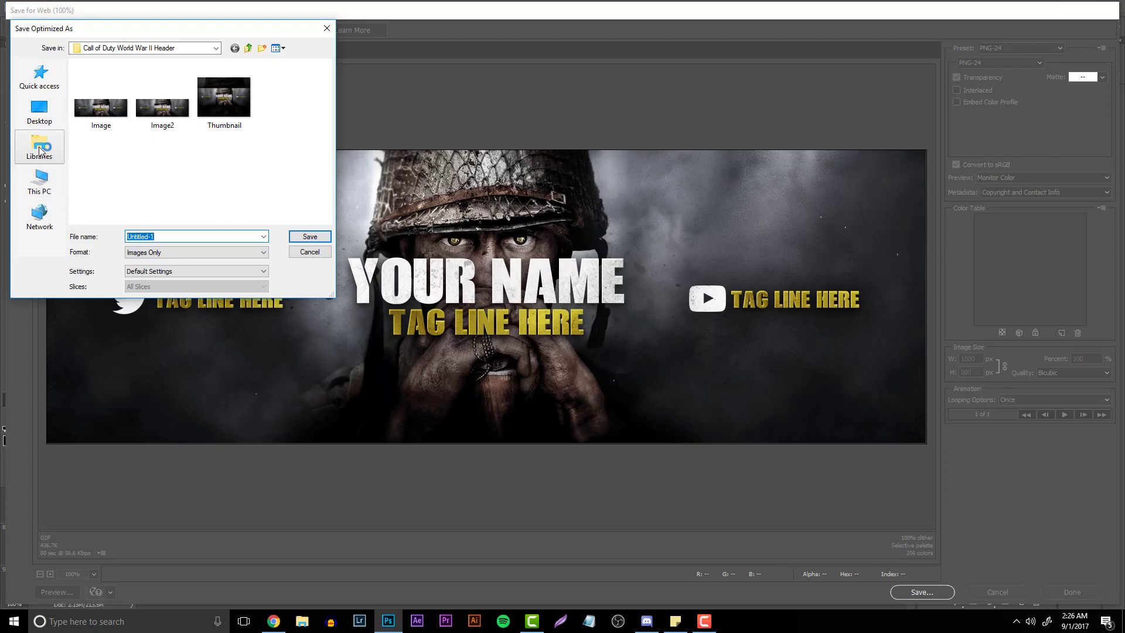
click(41, 186)
scroll(99, 174, down, 3)
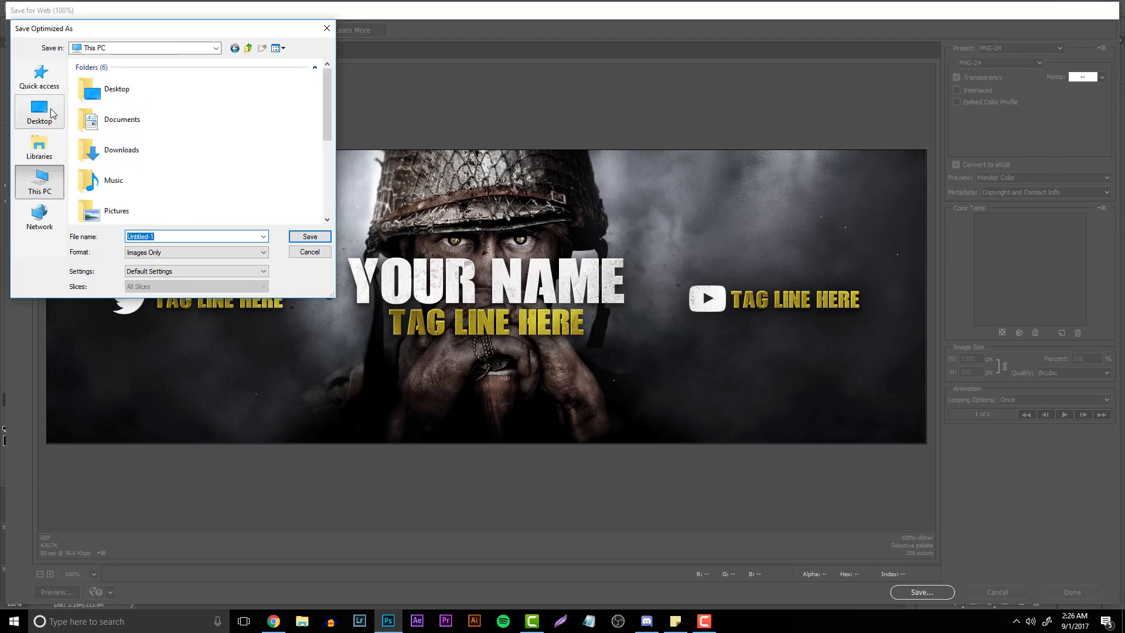
click(302, 253)
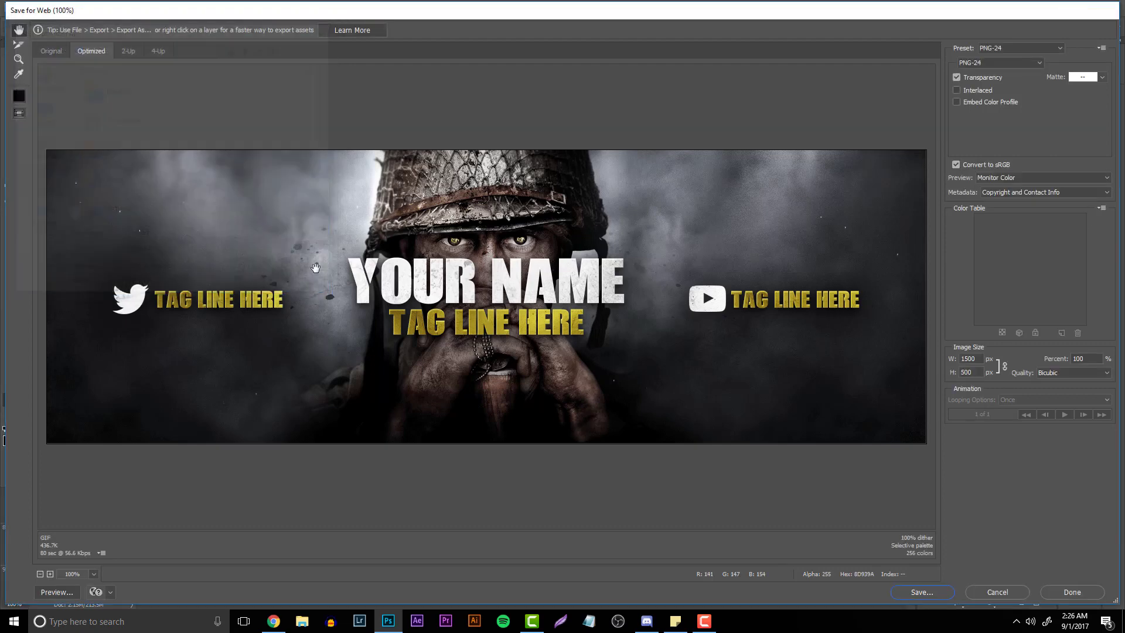
click(997, 592)
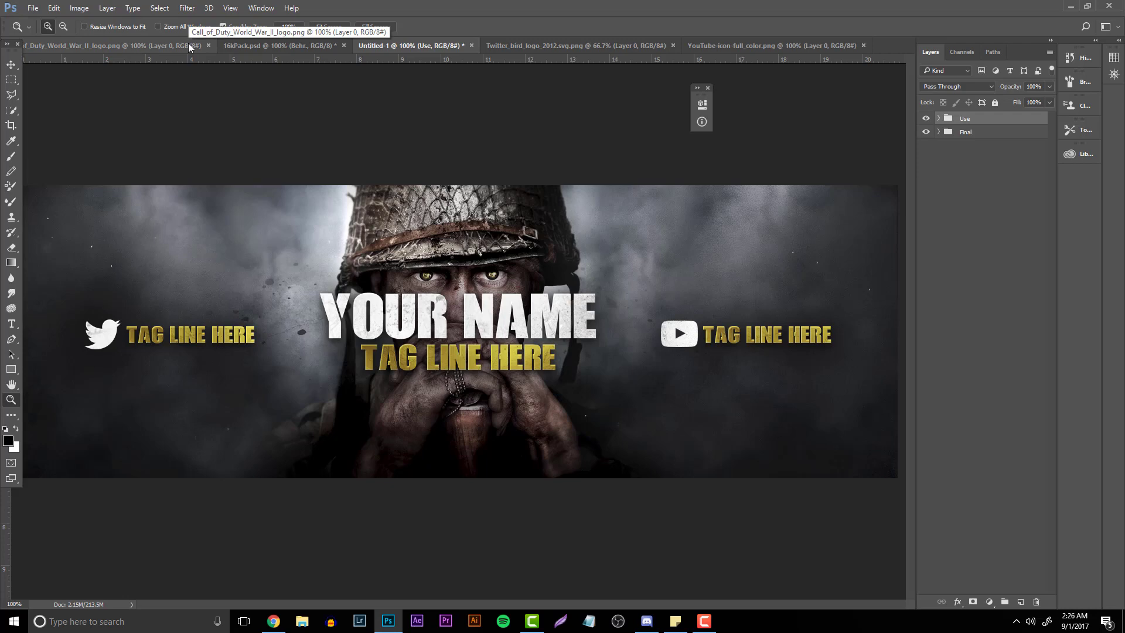
click(143, 47)
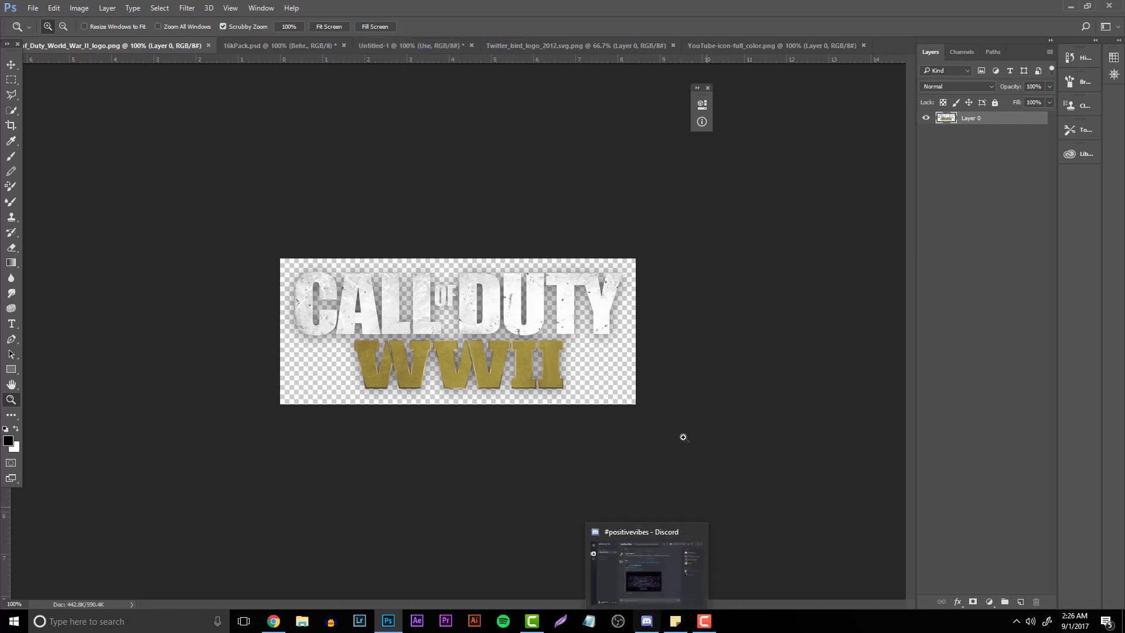
click(410, 46)
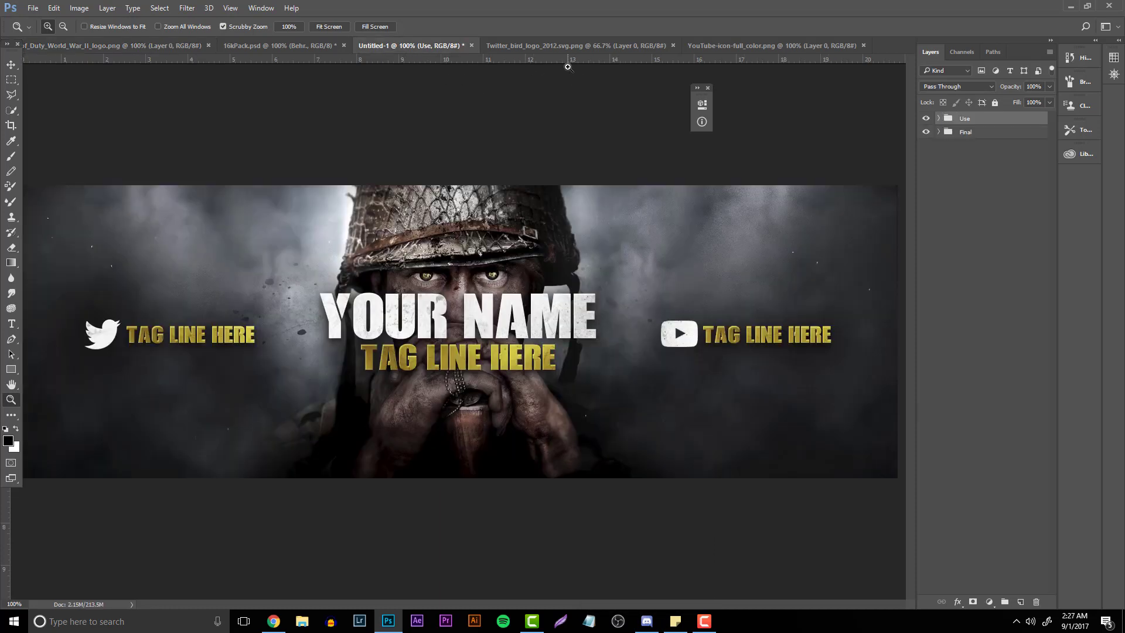